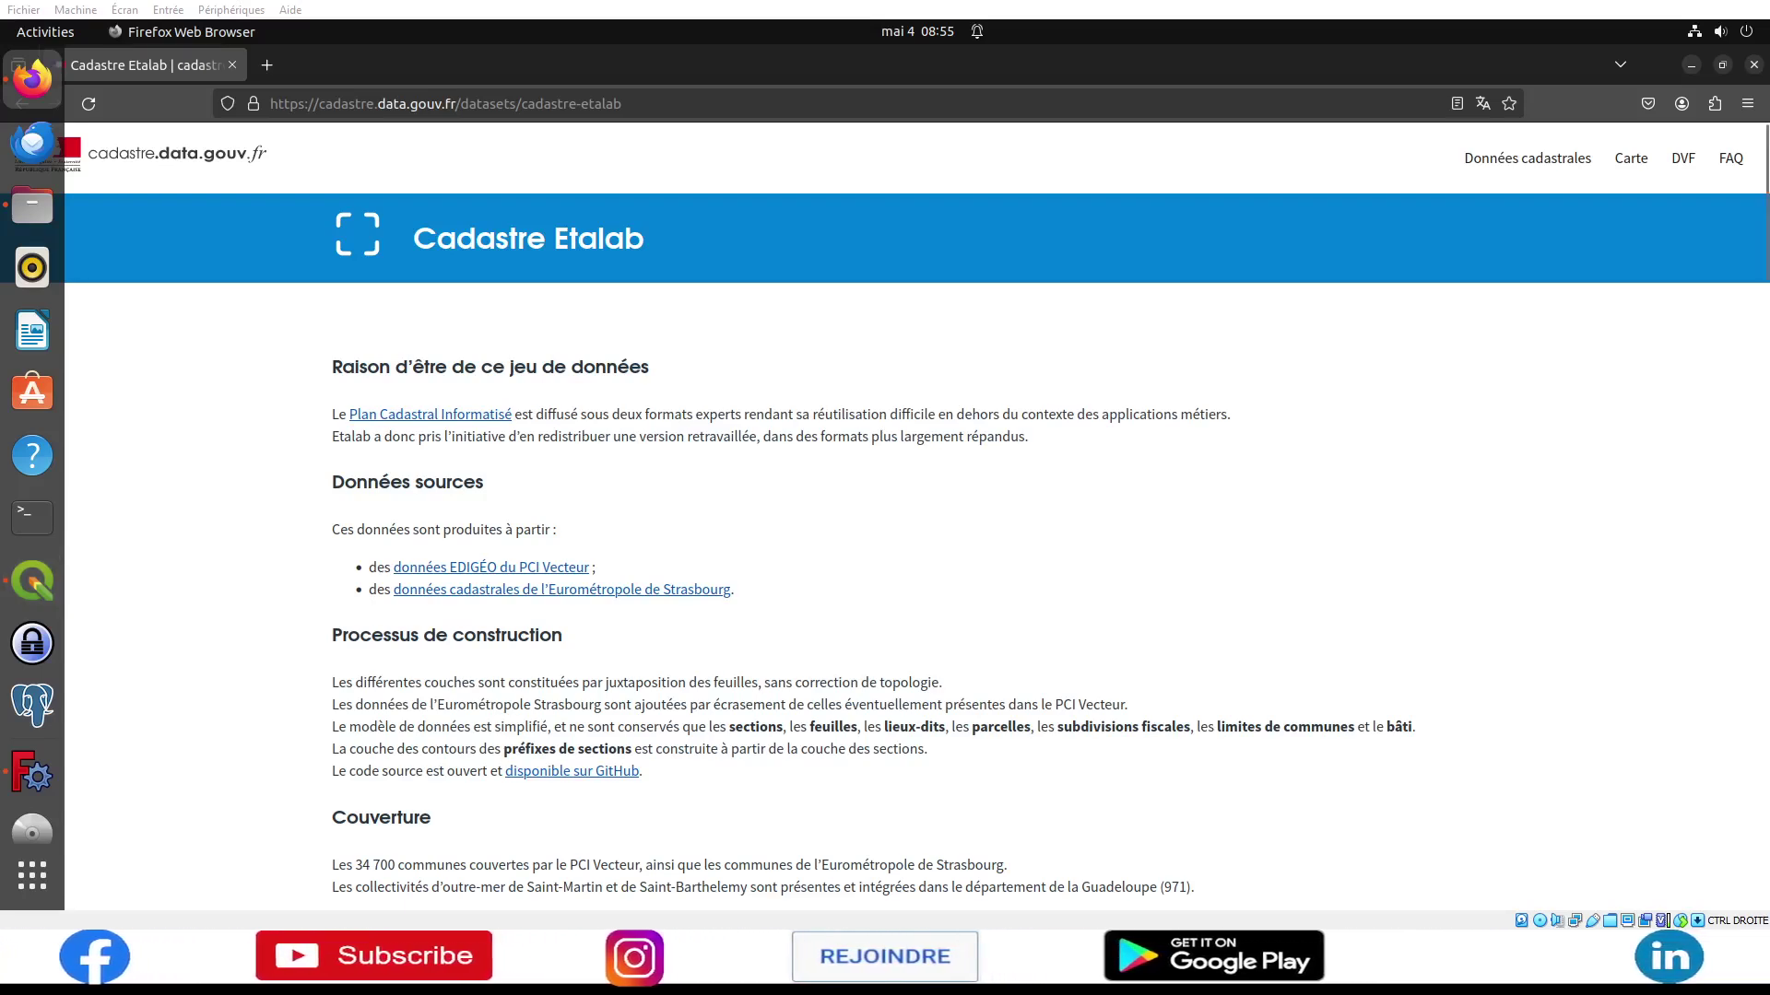
Step: Switch from the Cadastre Etalab page in Firefox to the QGIS project showing SPOT 2020 imagery
left_click(32, 581)
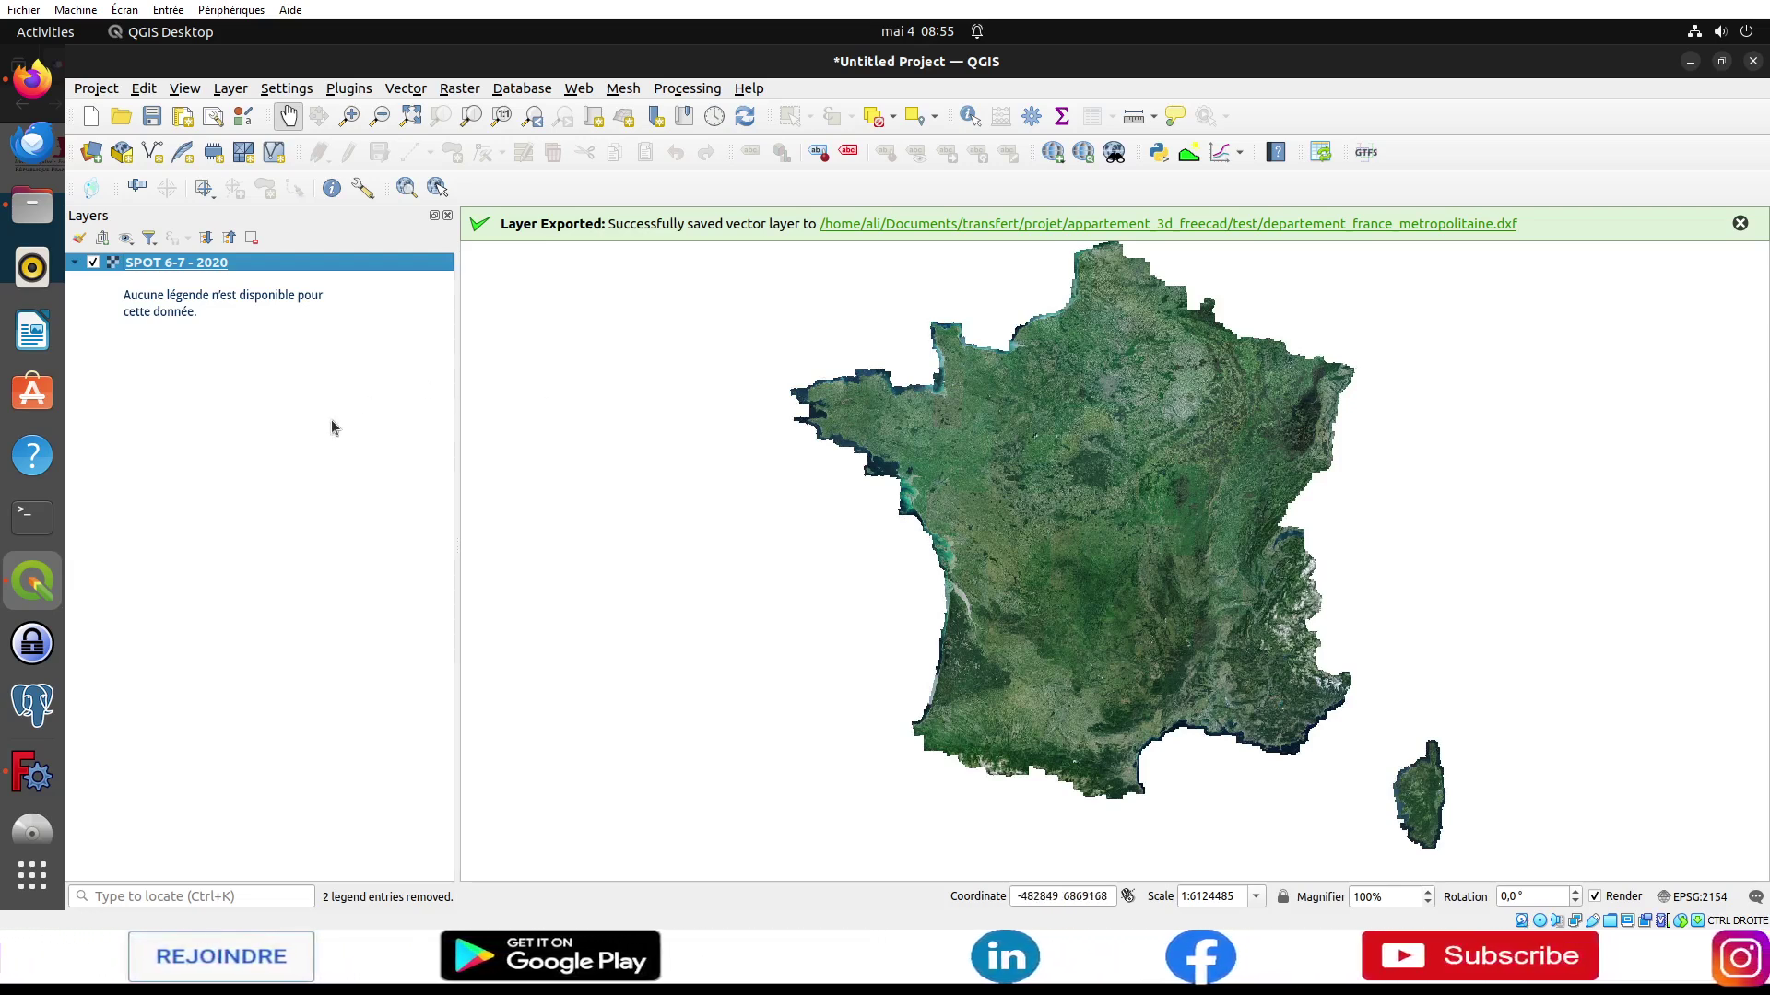
Step: Create a new FreeCAD document and switch to the Arch workbench
left_click(32, 774)
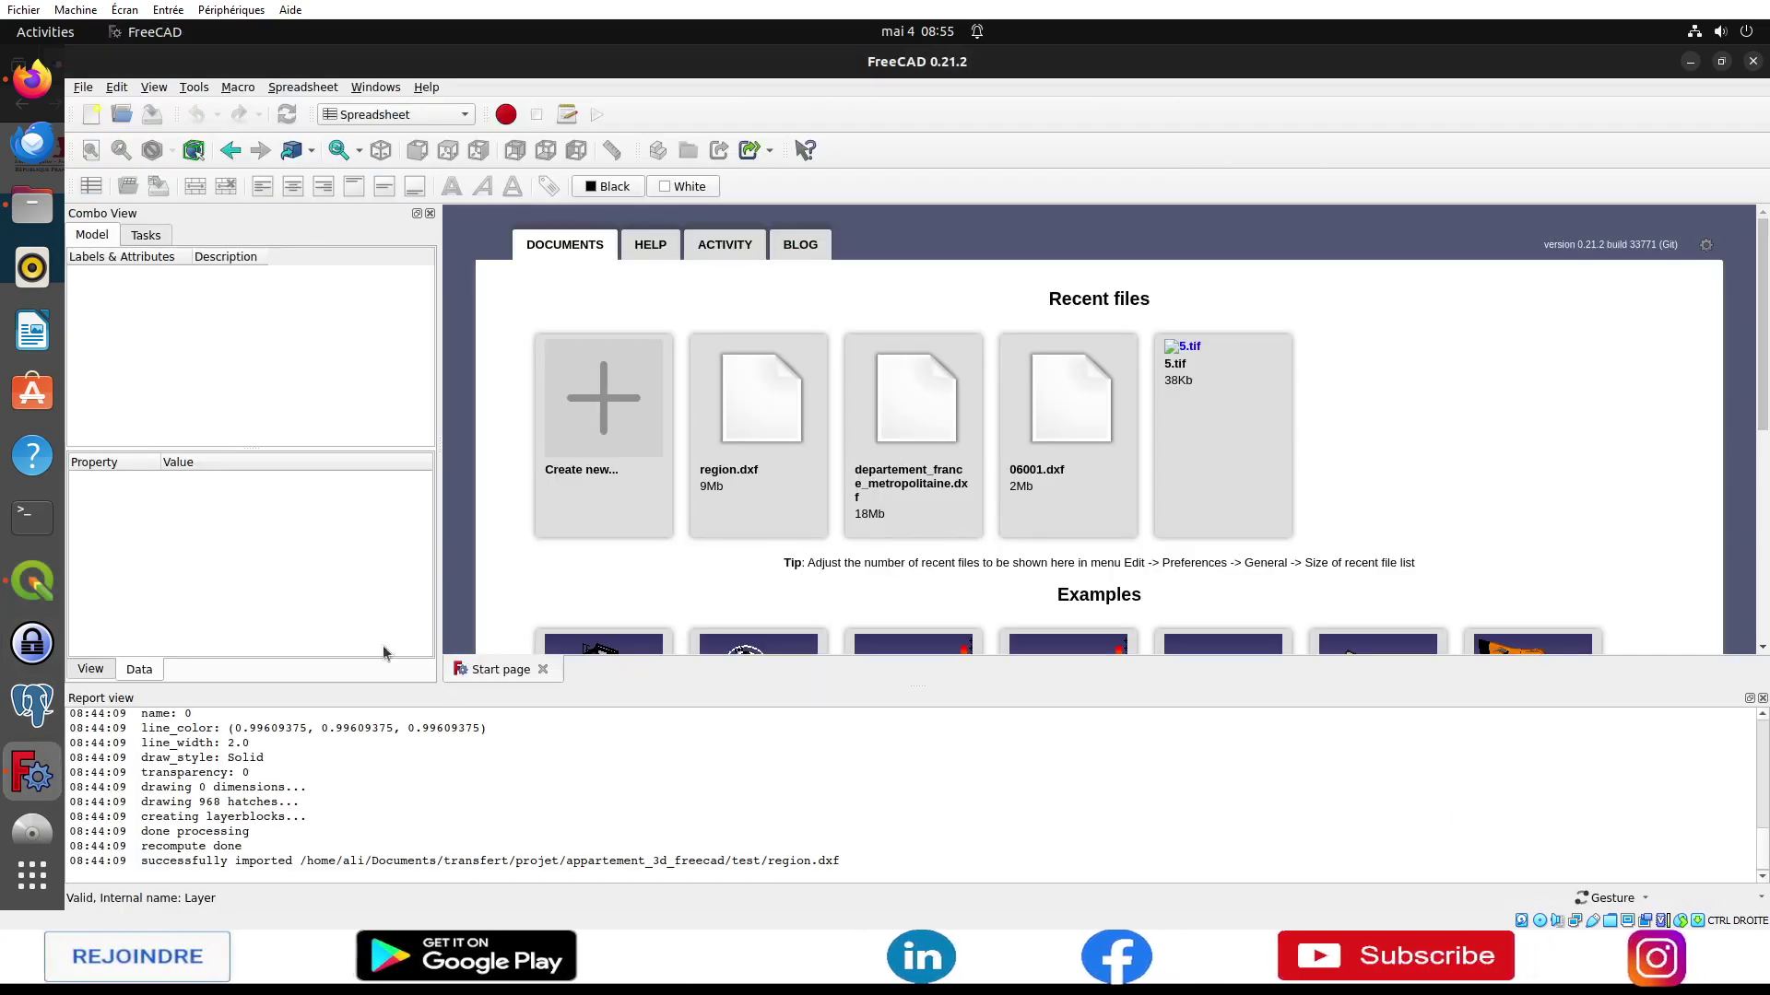
left_click(622, 448)
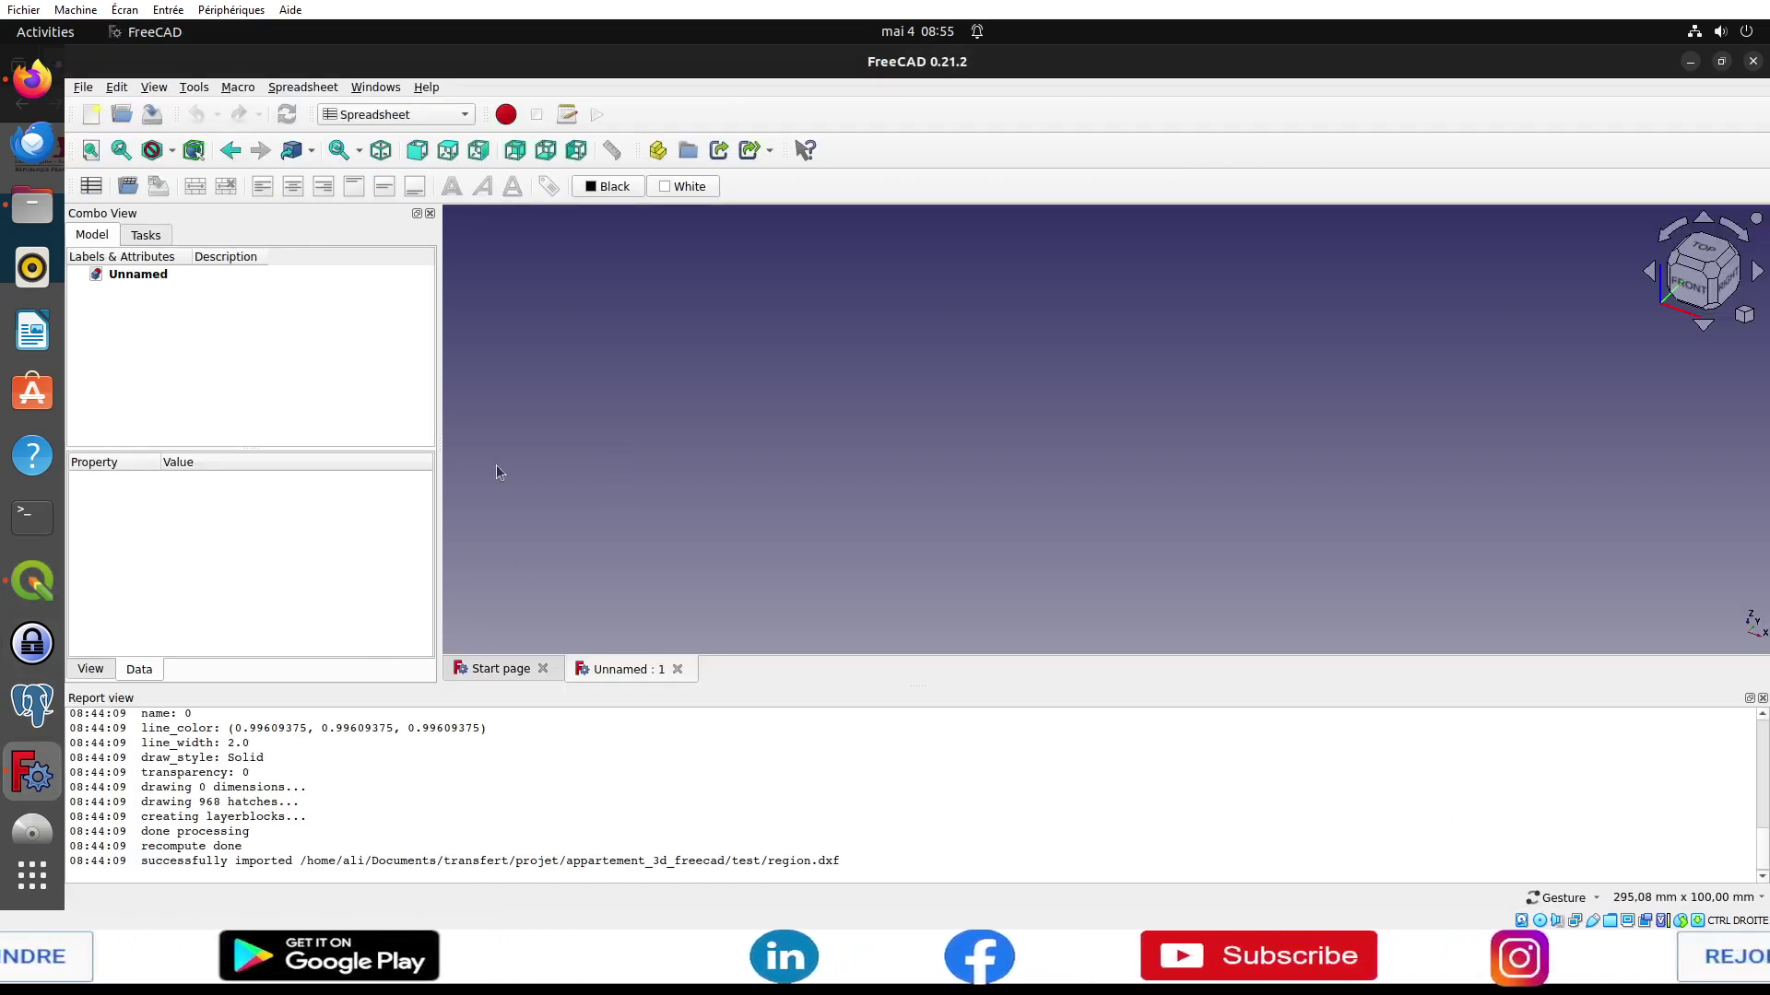
left_click(138, 277)
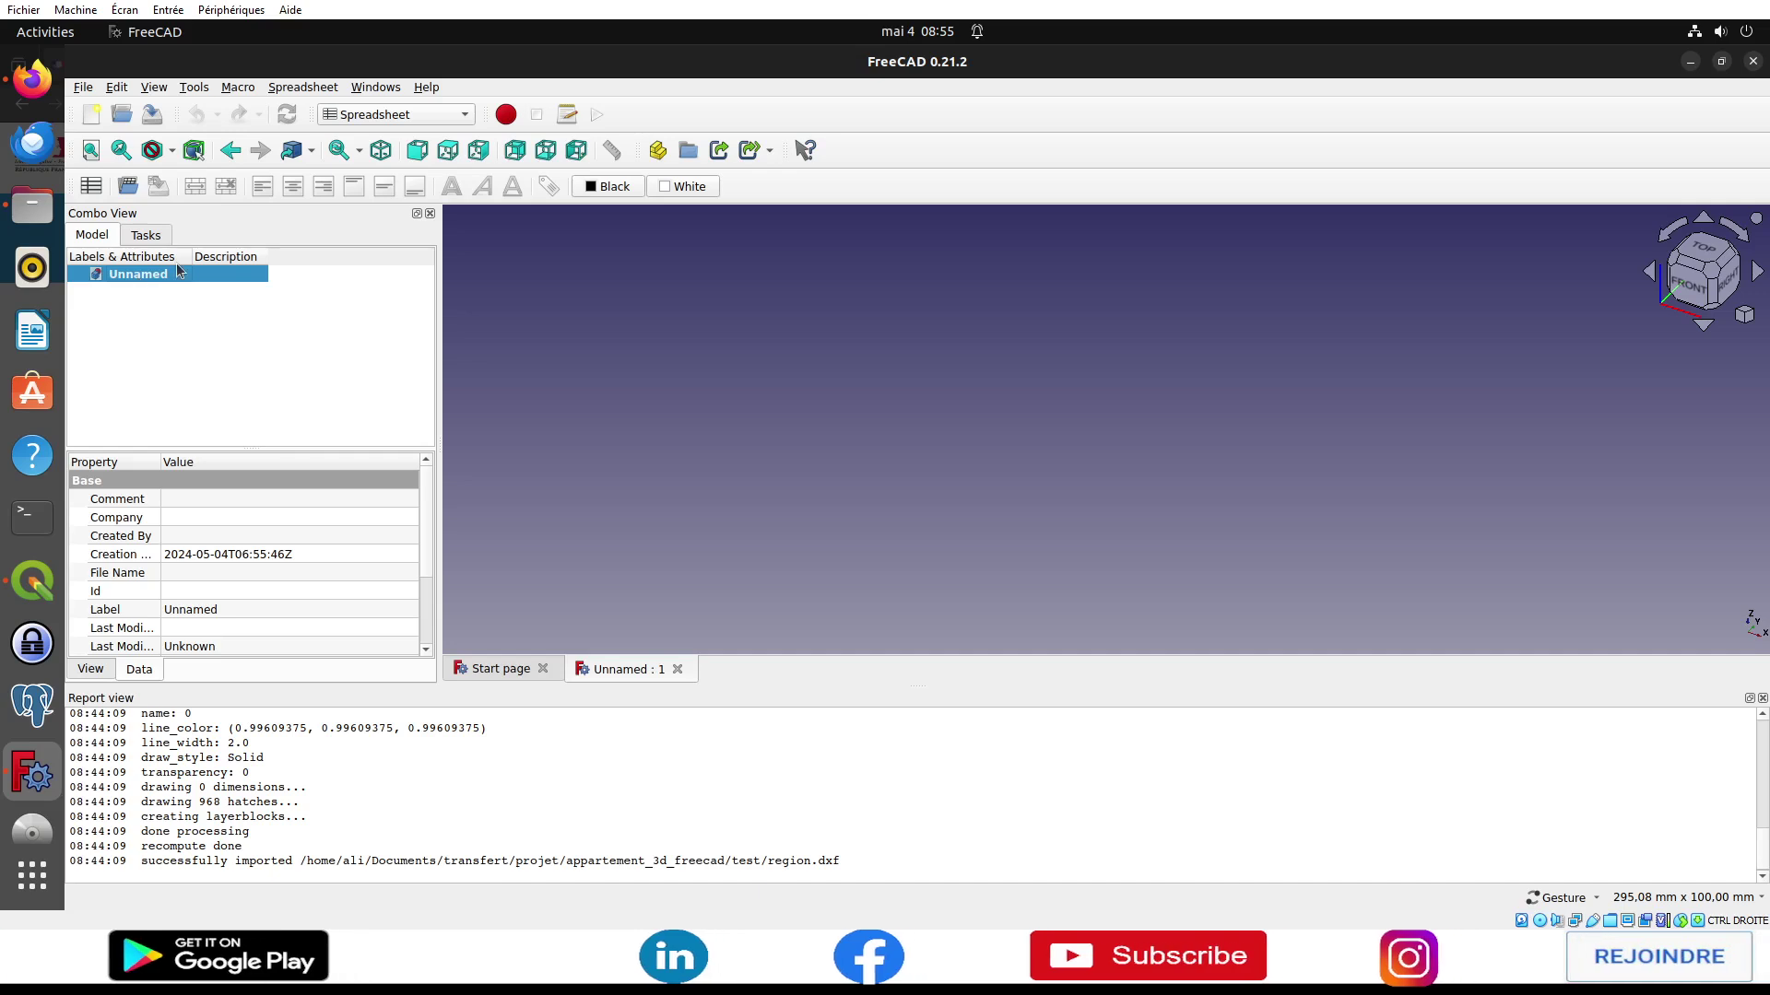
left_click(396, 115)
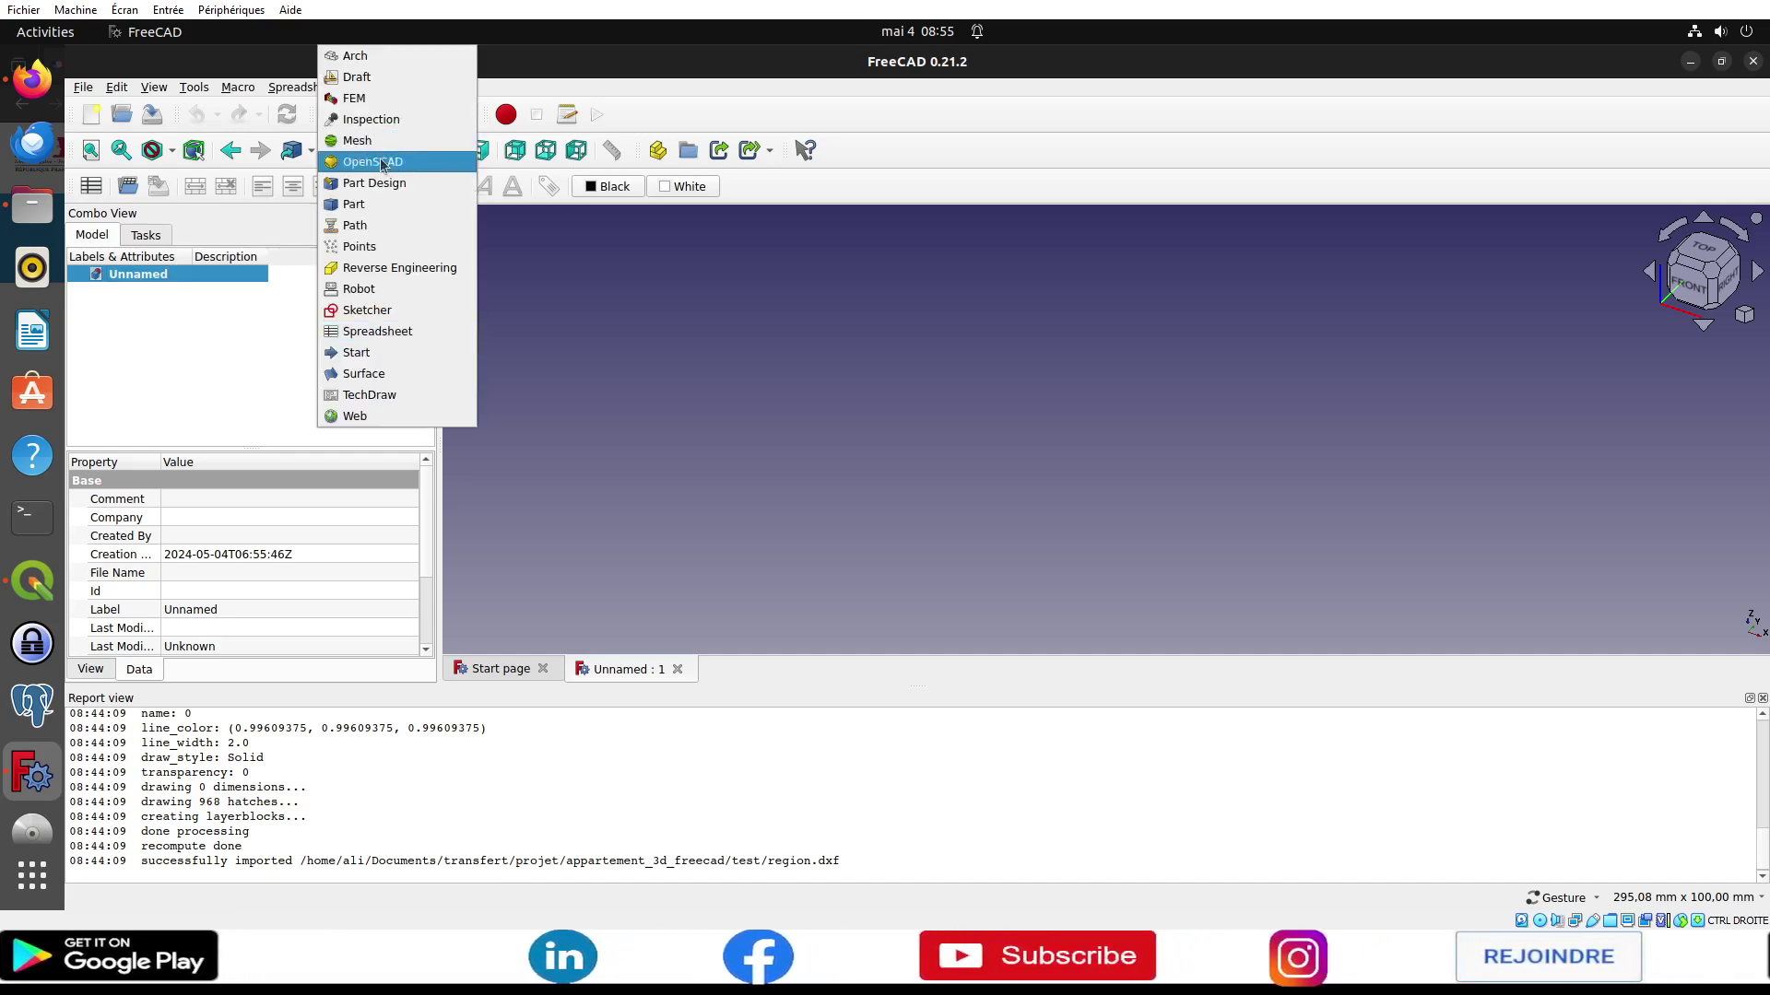
left_click(352, 56)
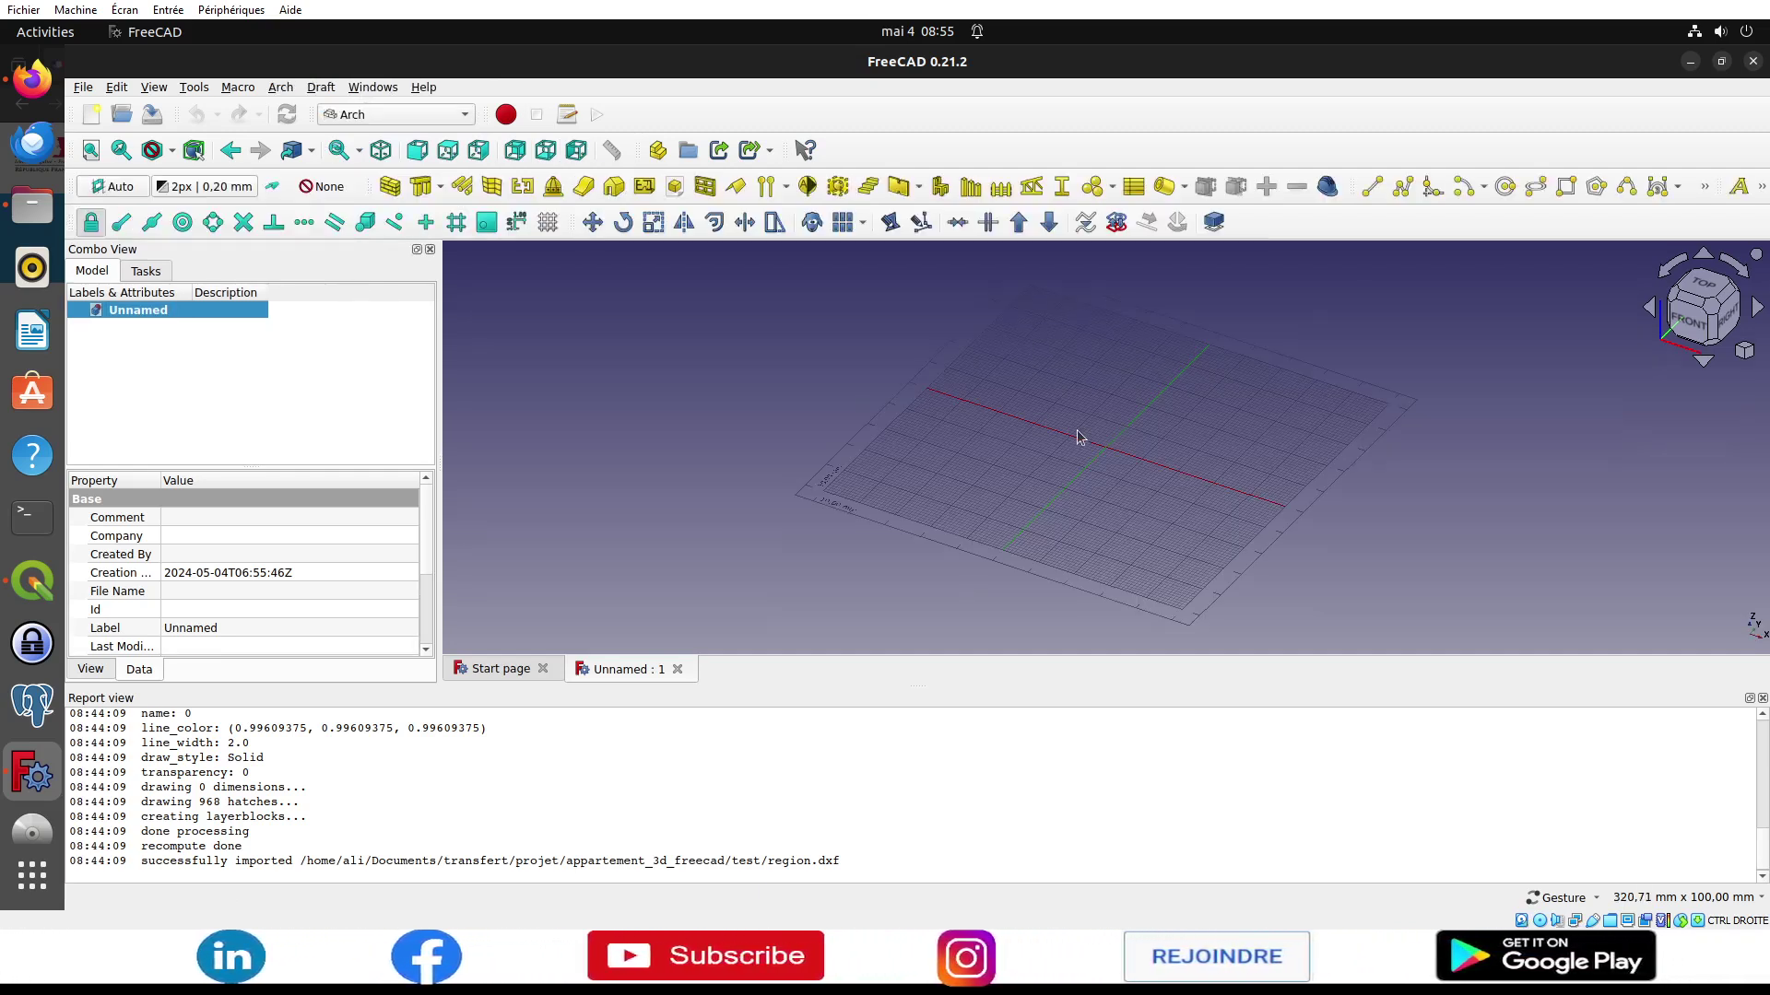
Step: In Top view, draw a filled rectangle on the grid across the red axis
key("2")
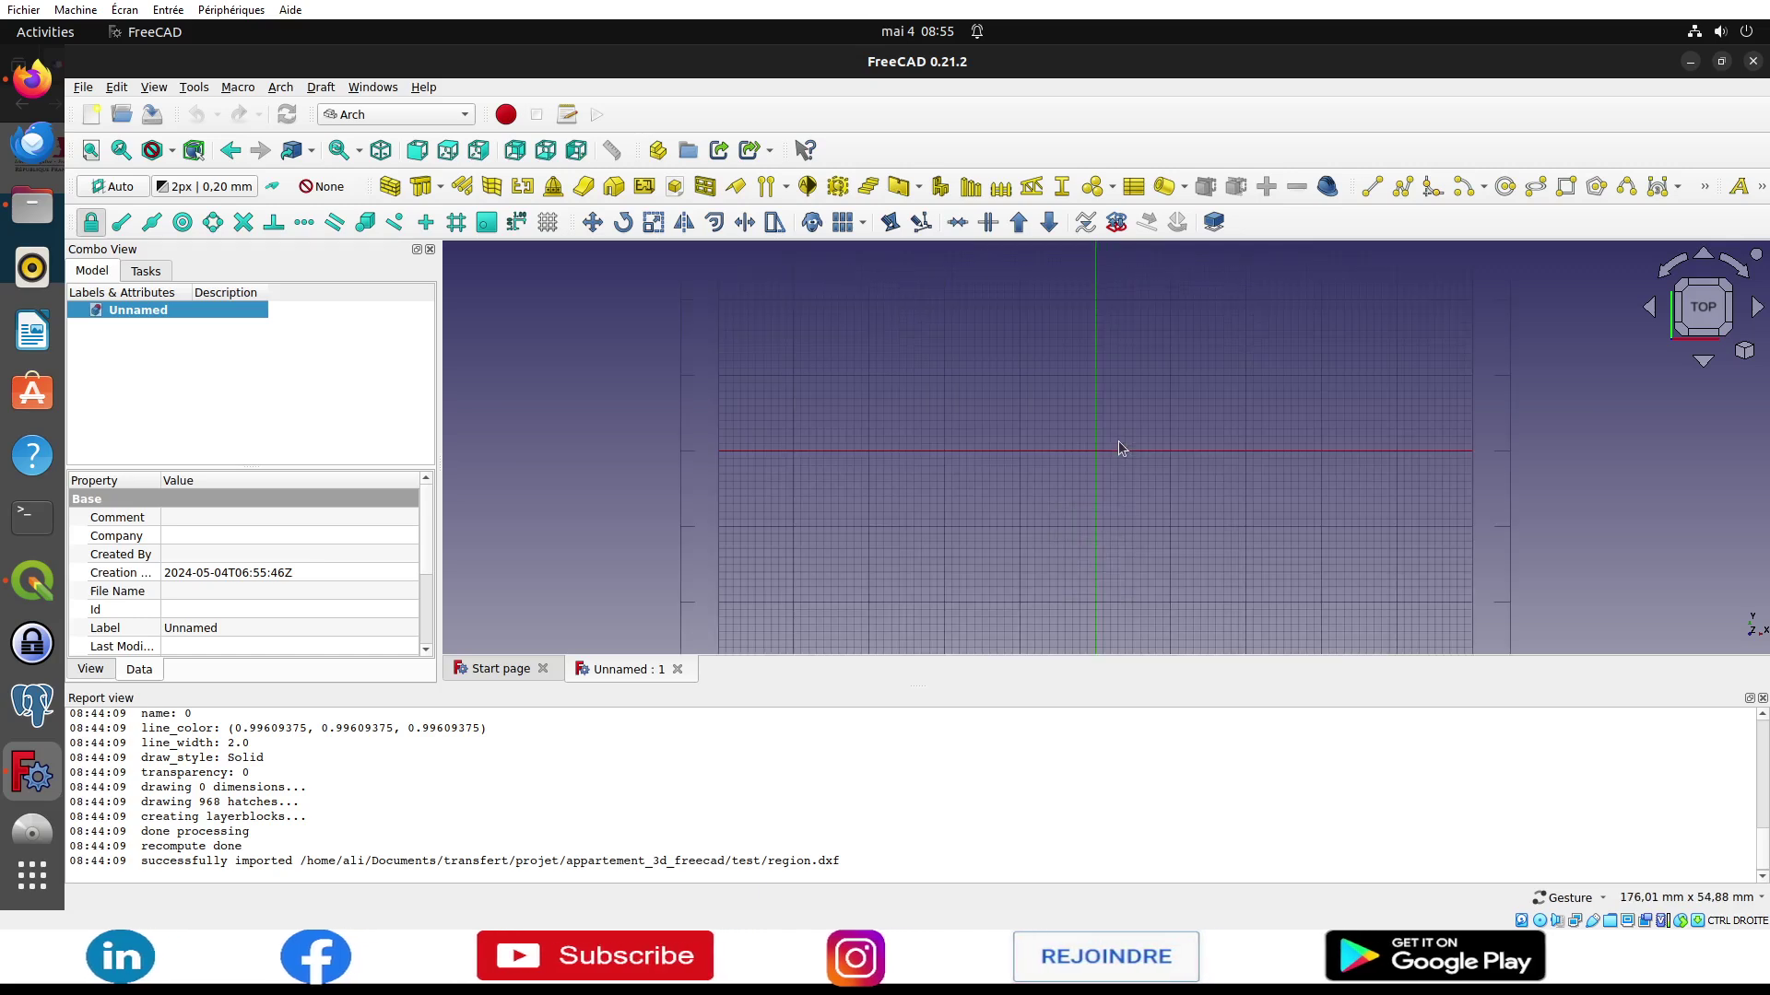
scroll(1120, 449, "up", 2)
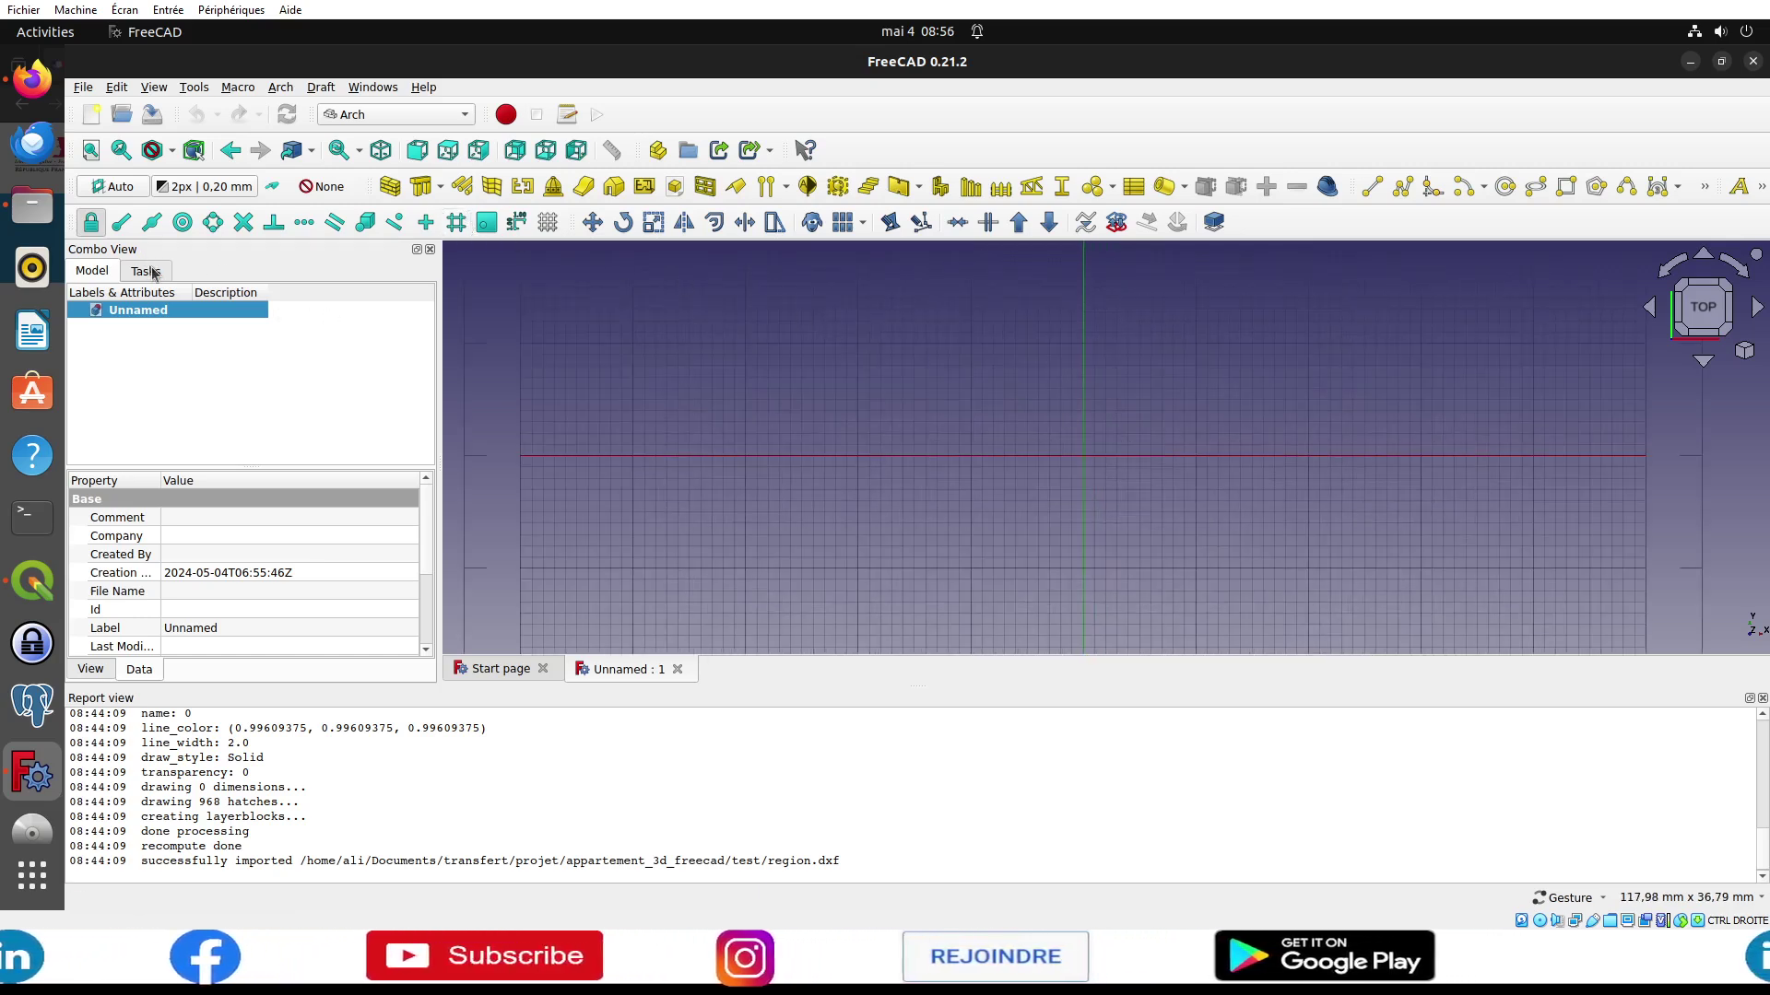
left_click(154, 273)
left_click(110, 367)
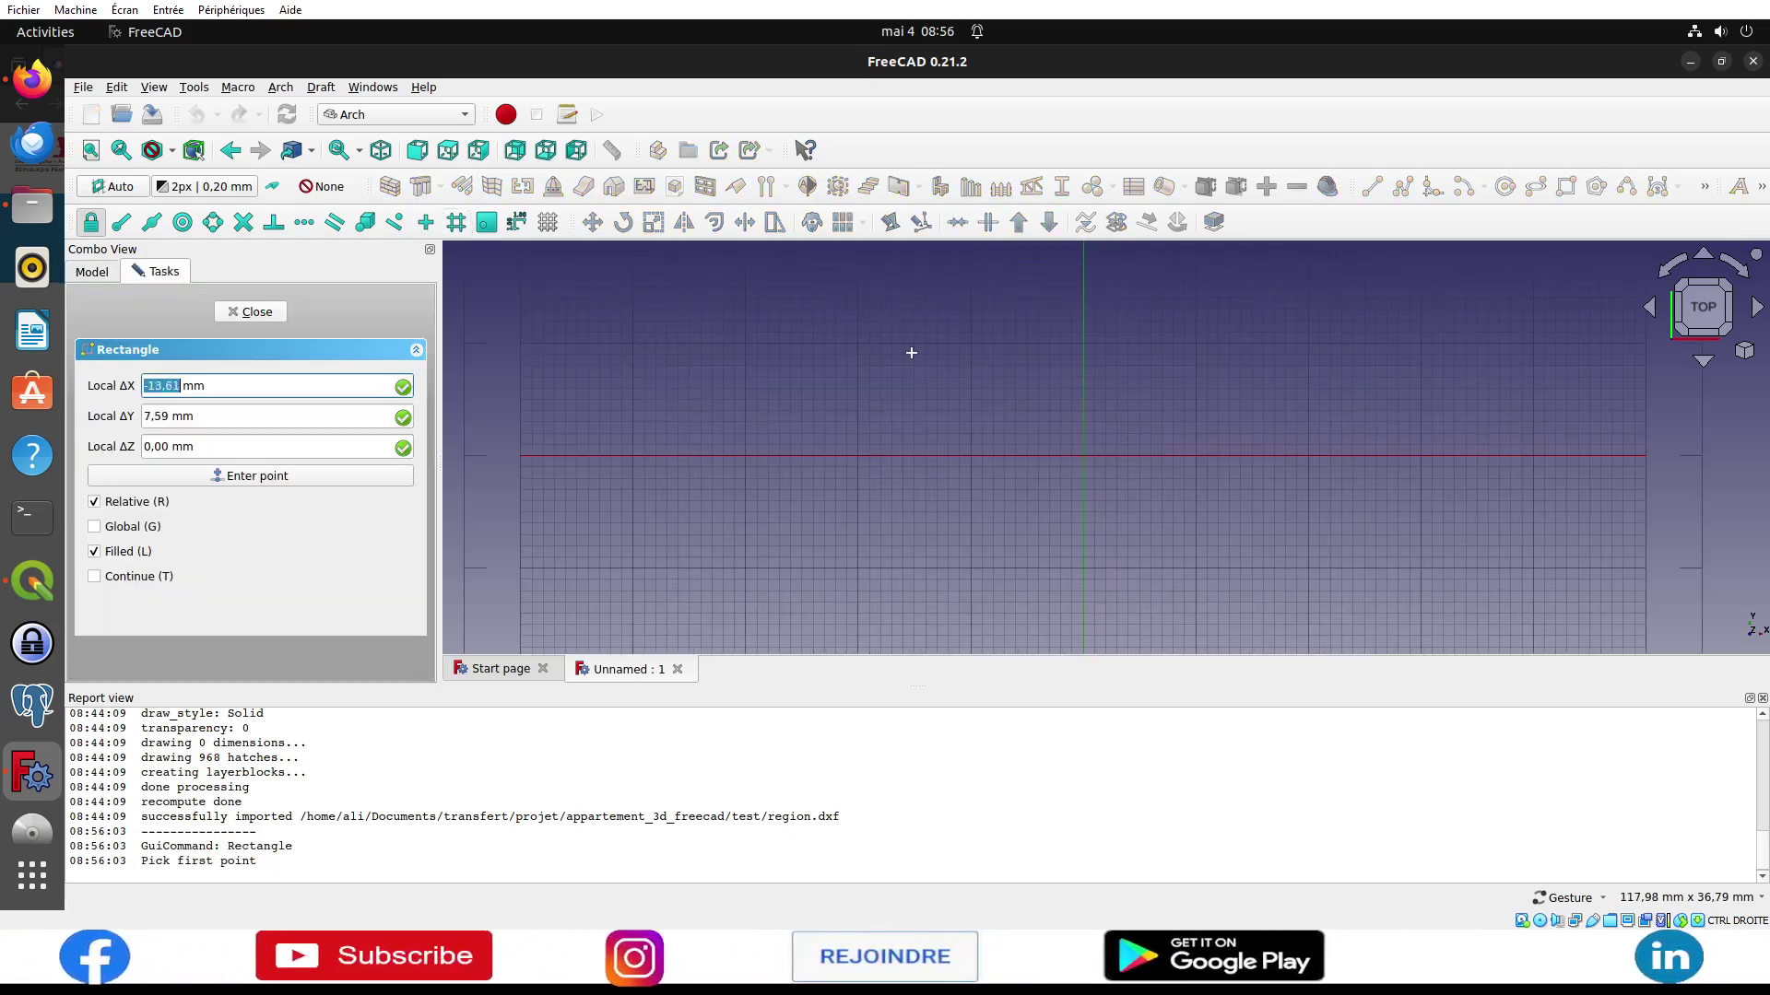
left_click(911, 352)
left_click(1319, 571)
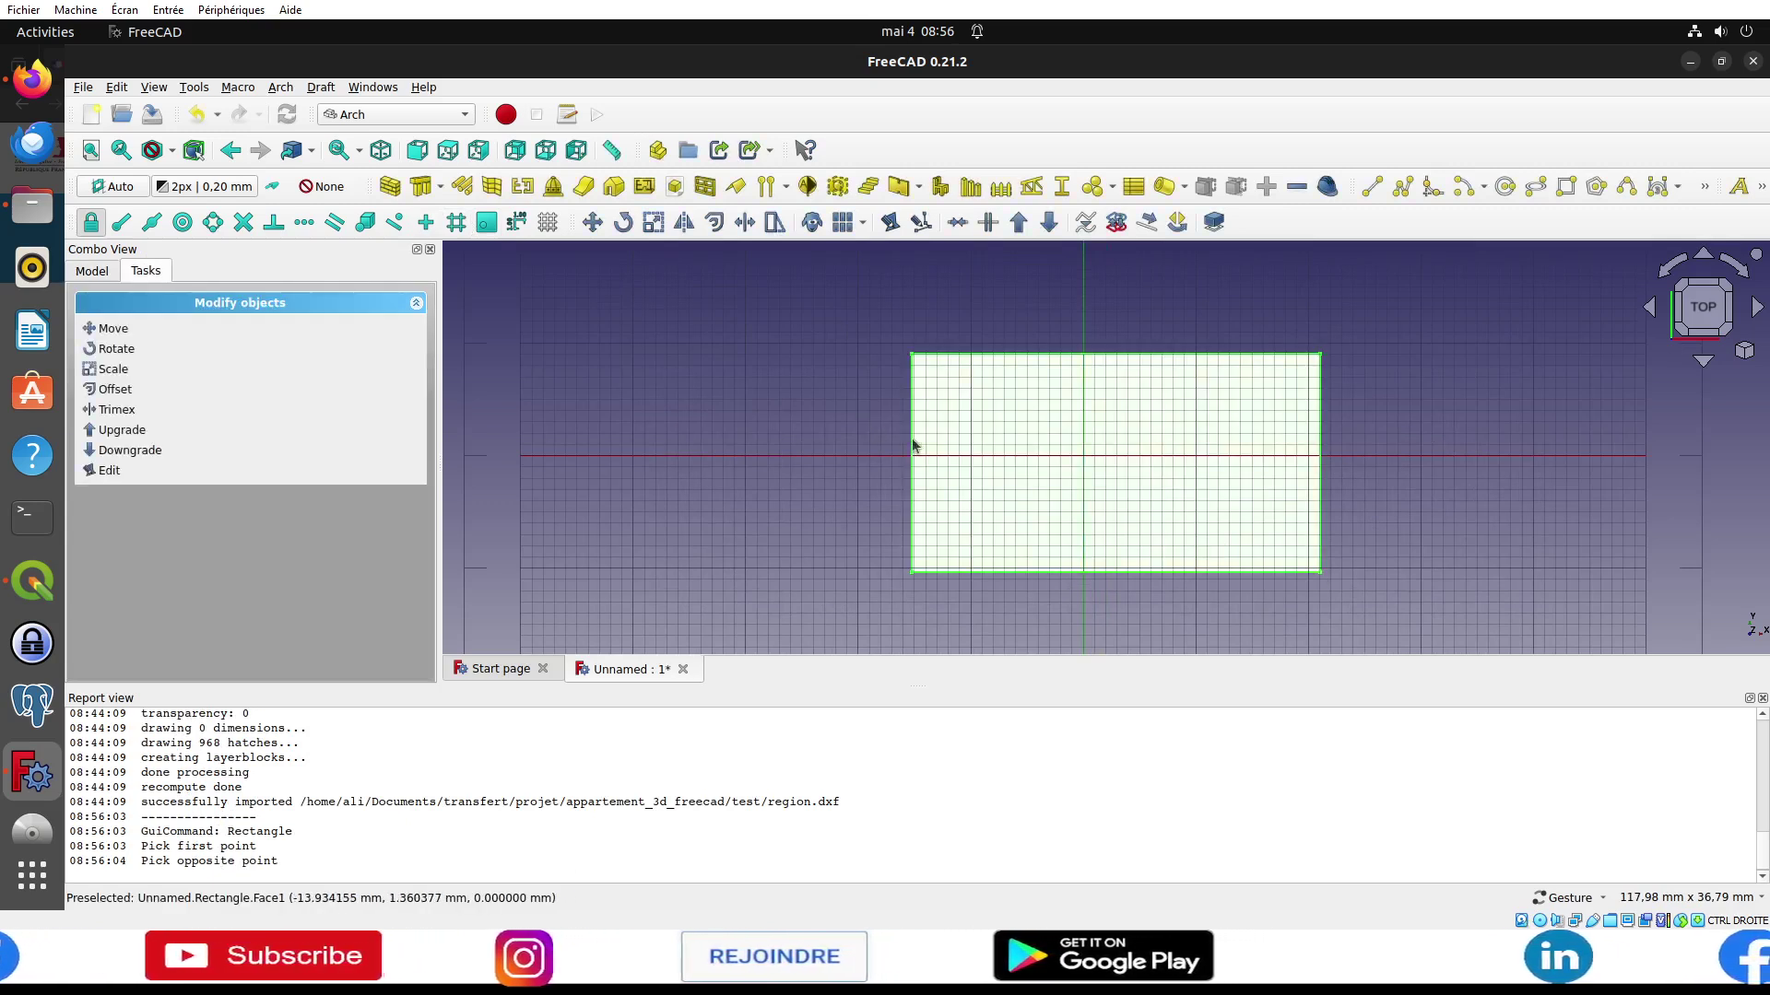
Step: Export the rectangle as rectange_freecad.dxf into the test folder and return to QGIS
left_click(83, 87)
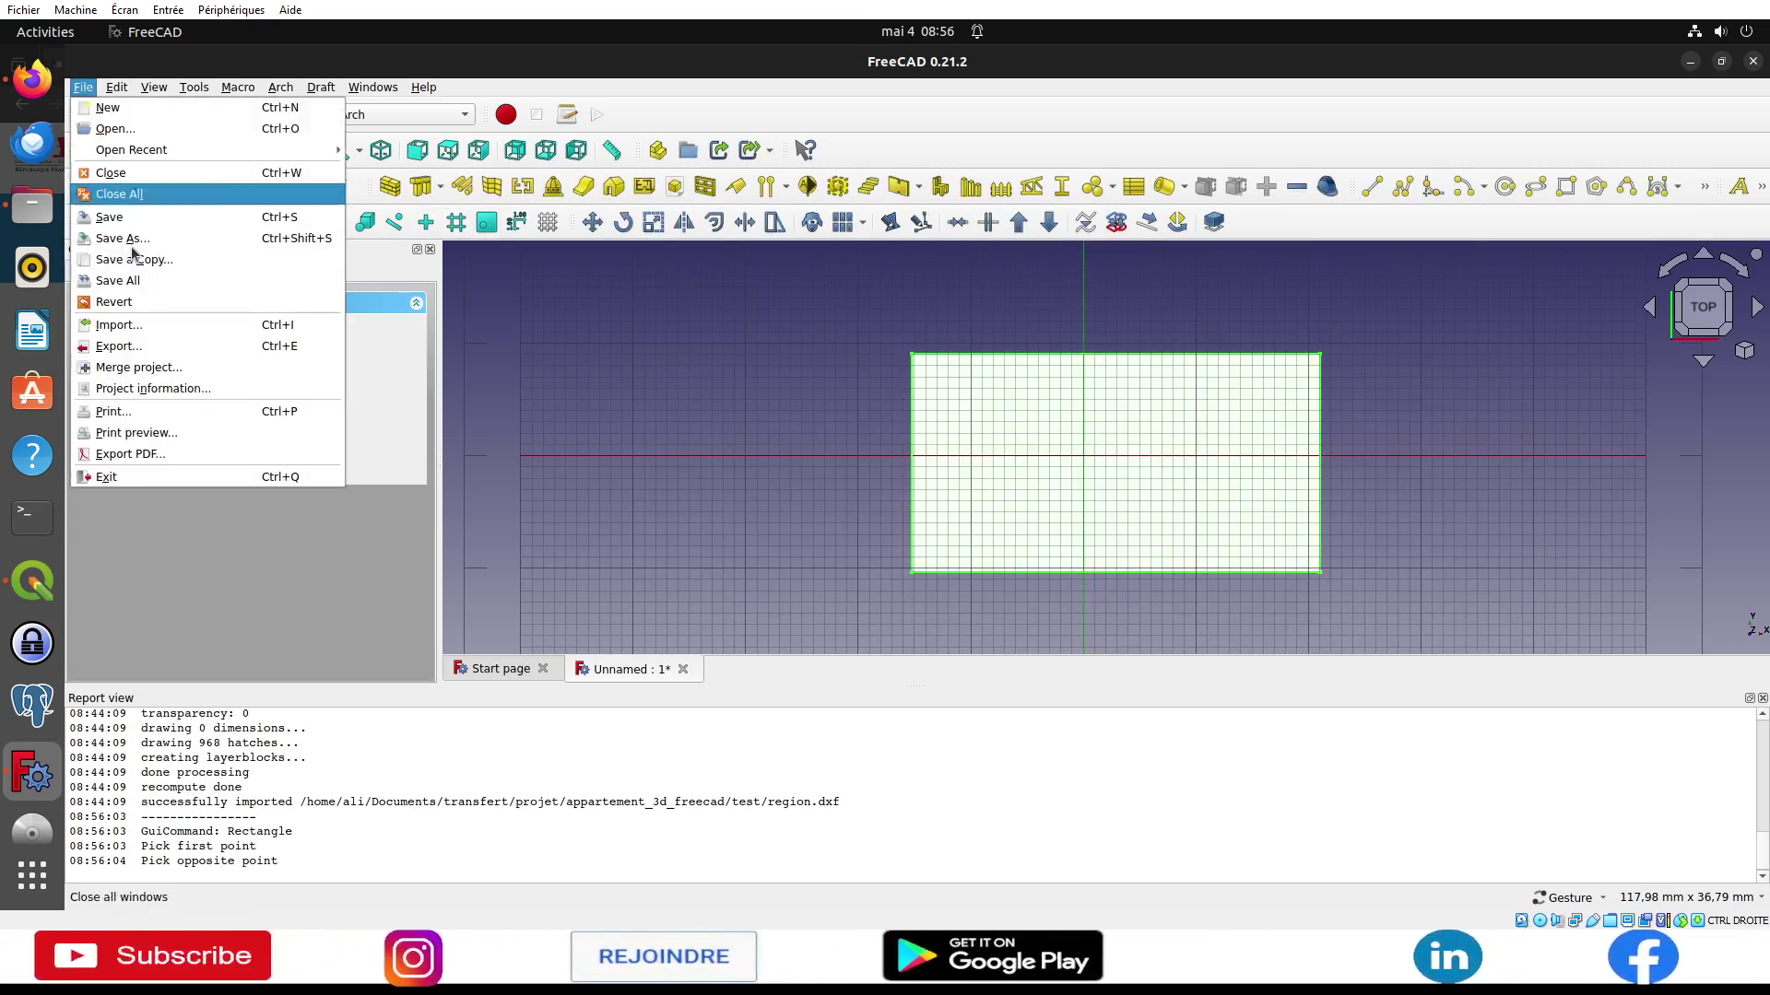
left_click(118, 345)
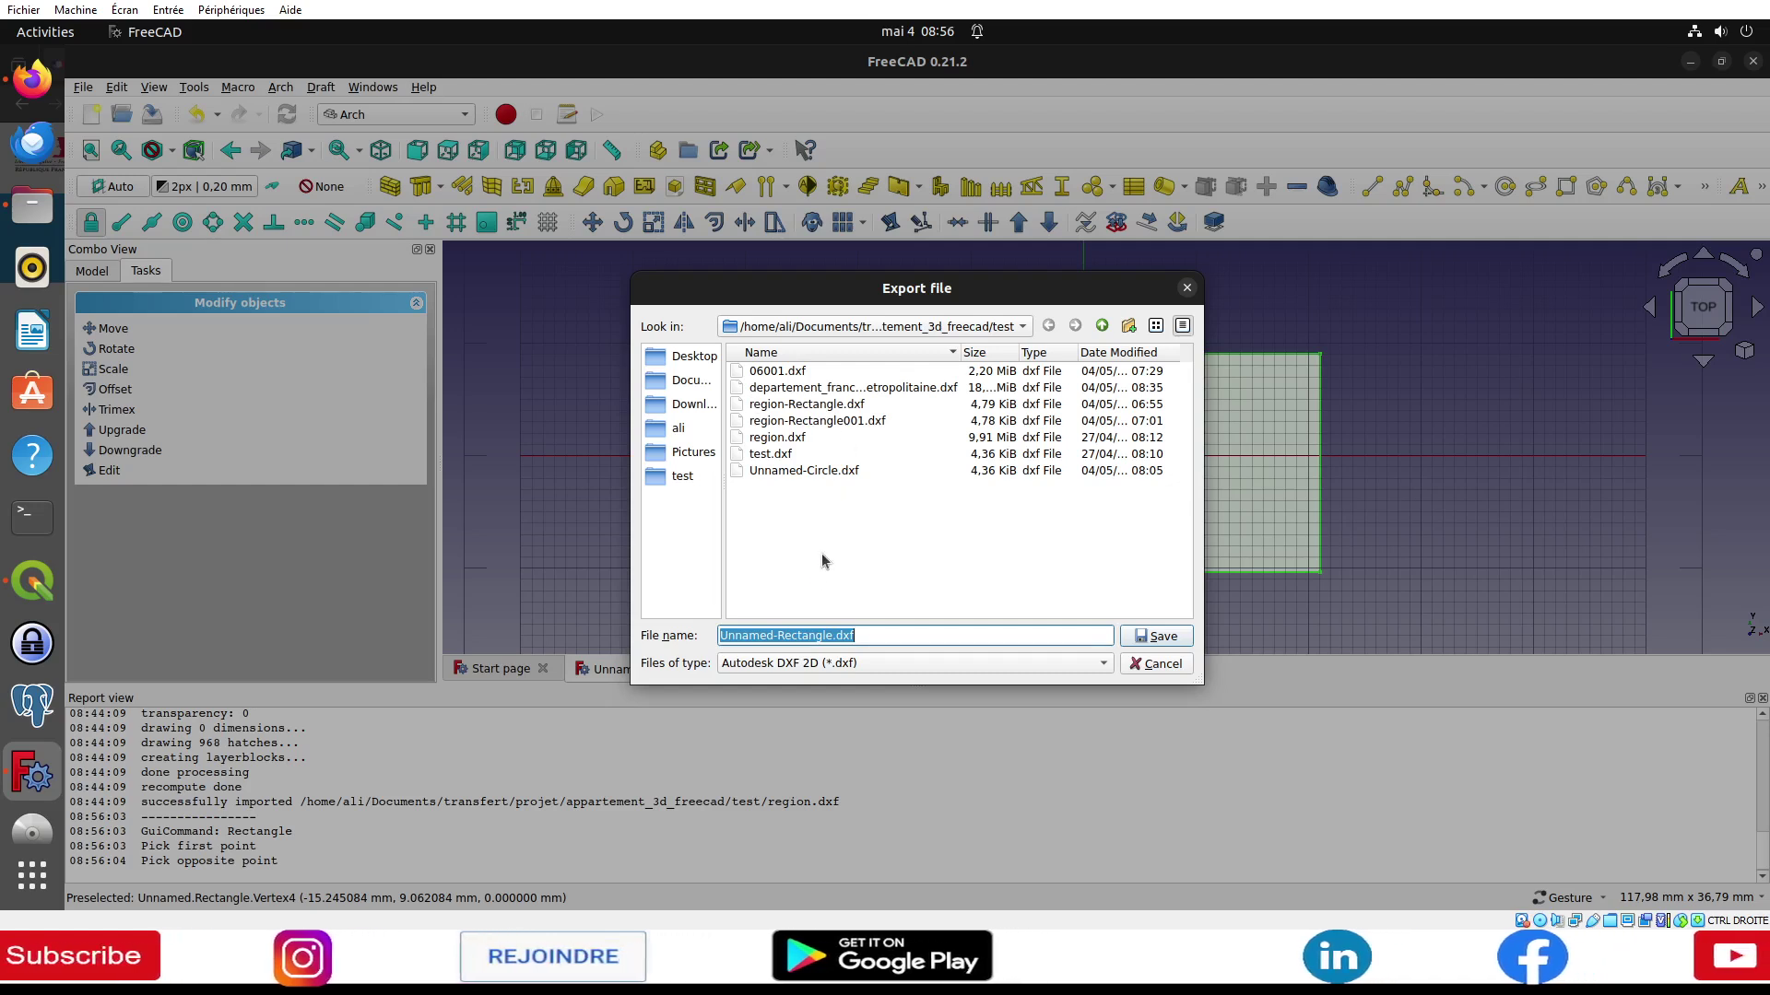
left_click(802, 628)
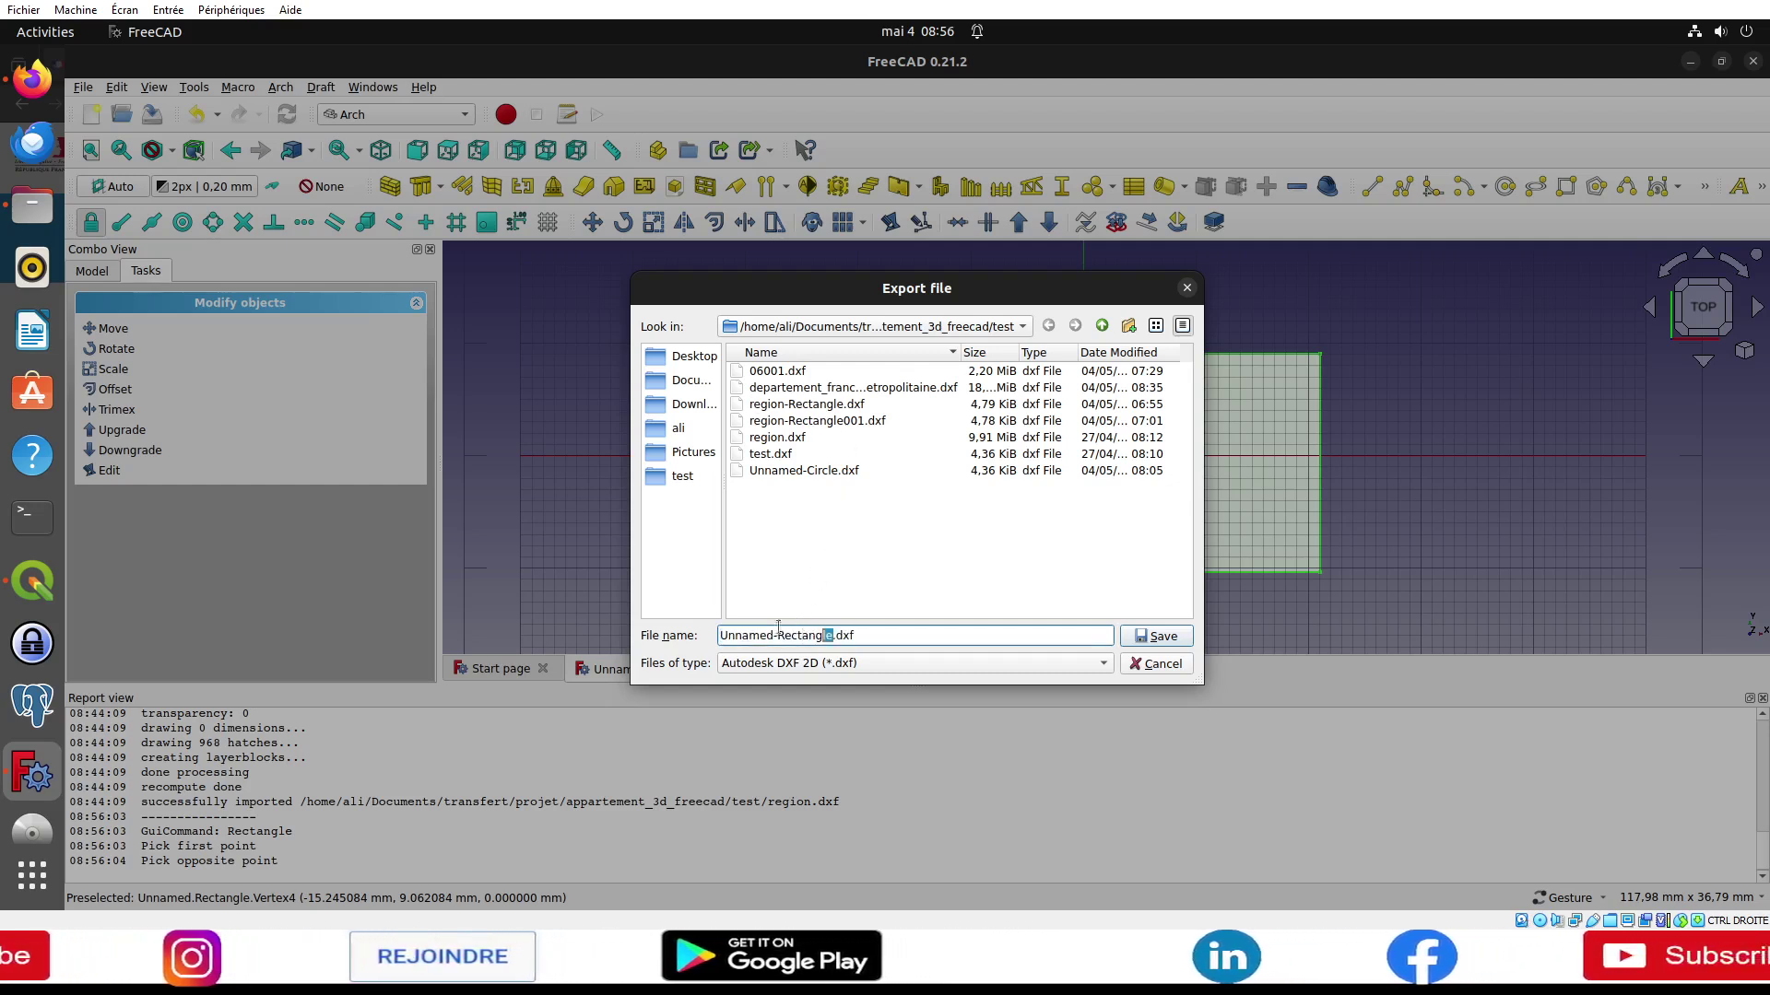
left_click_drag(779, 626, 702, 625)
type("rectan")
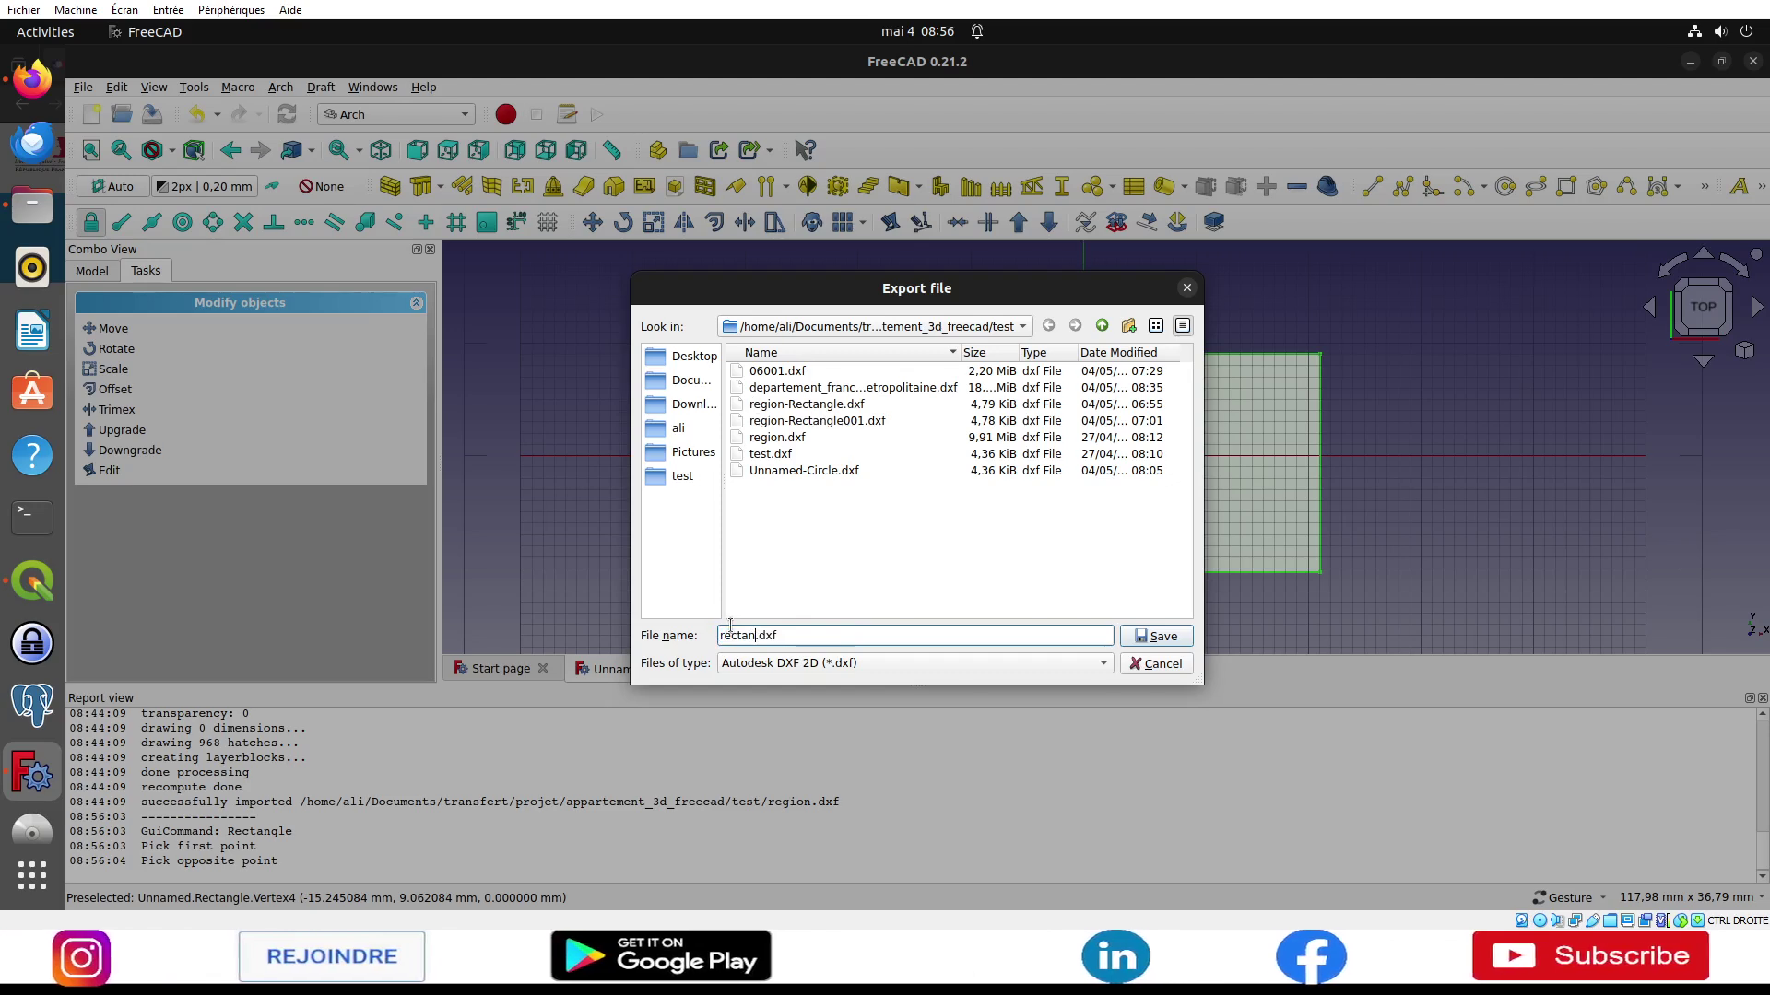
type("ge_freecad")
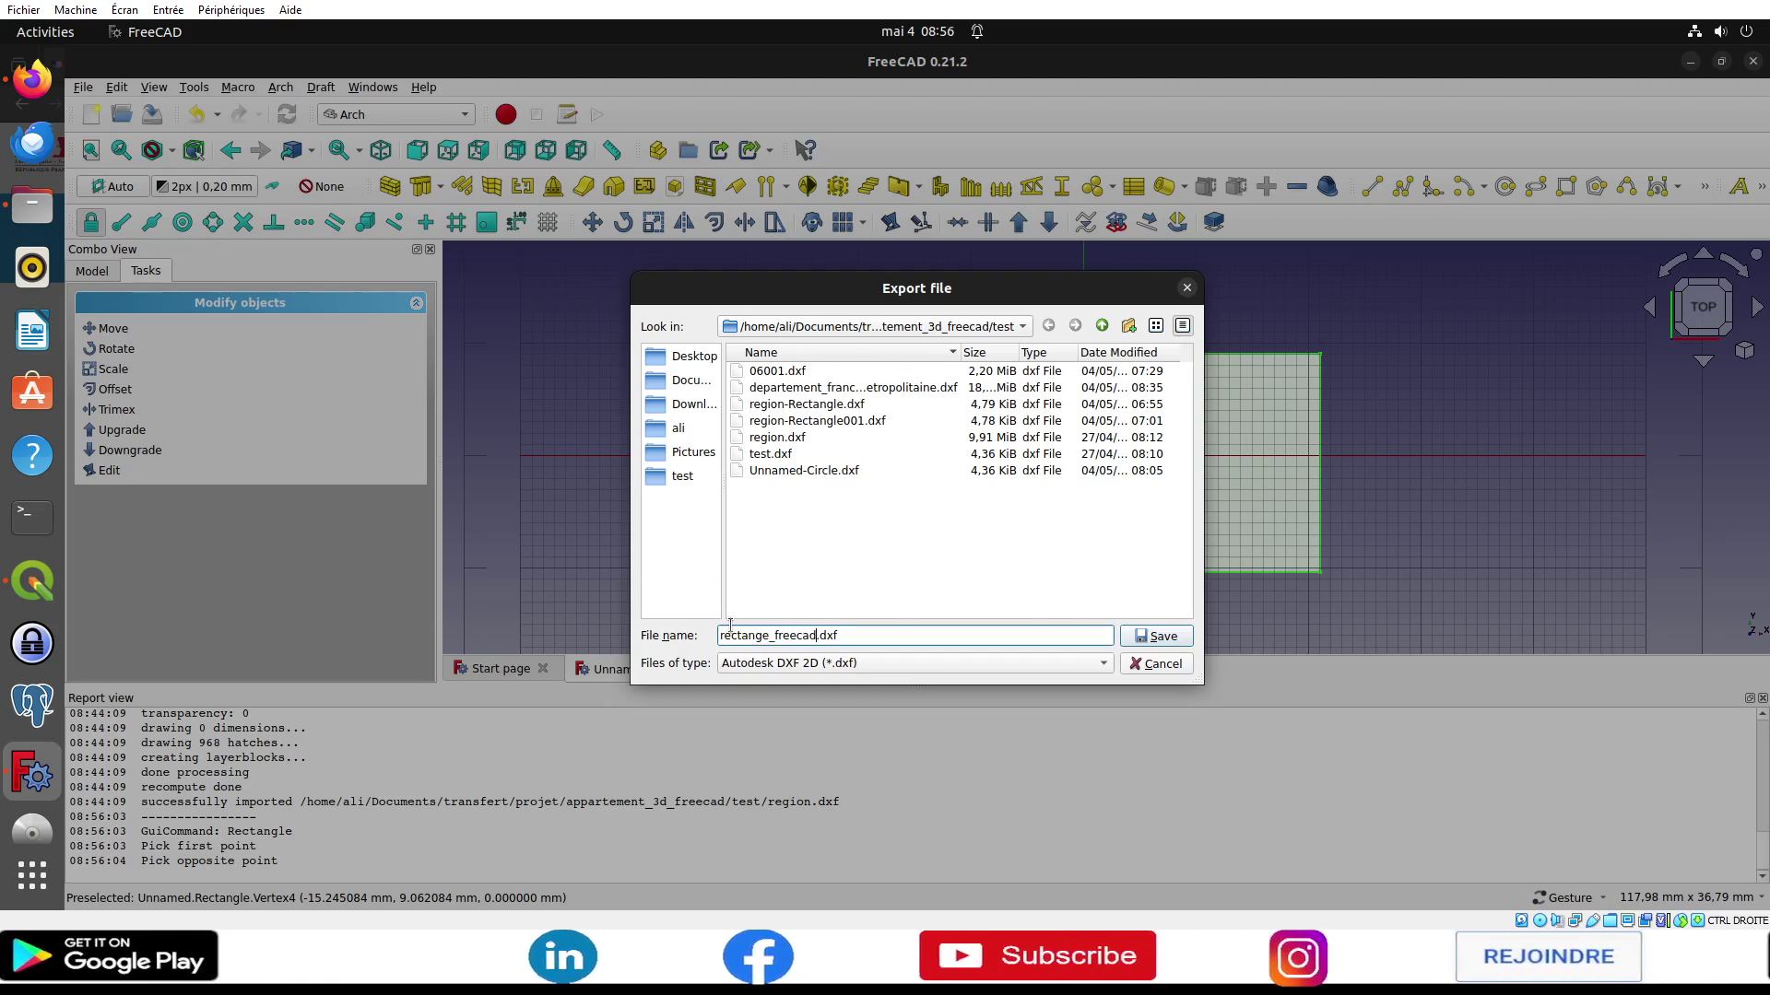
key("Return")
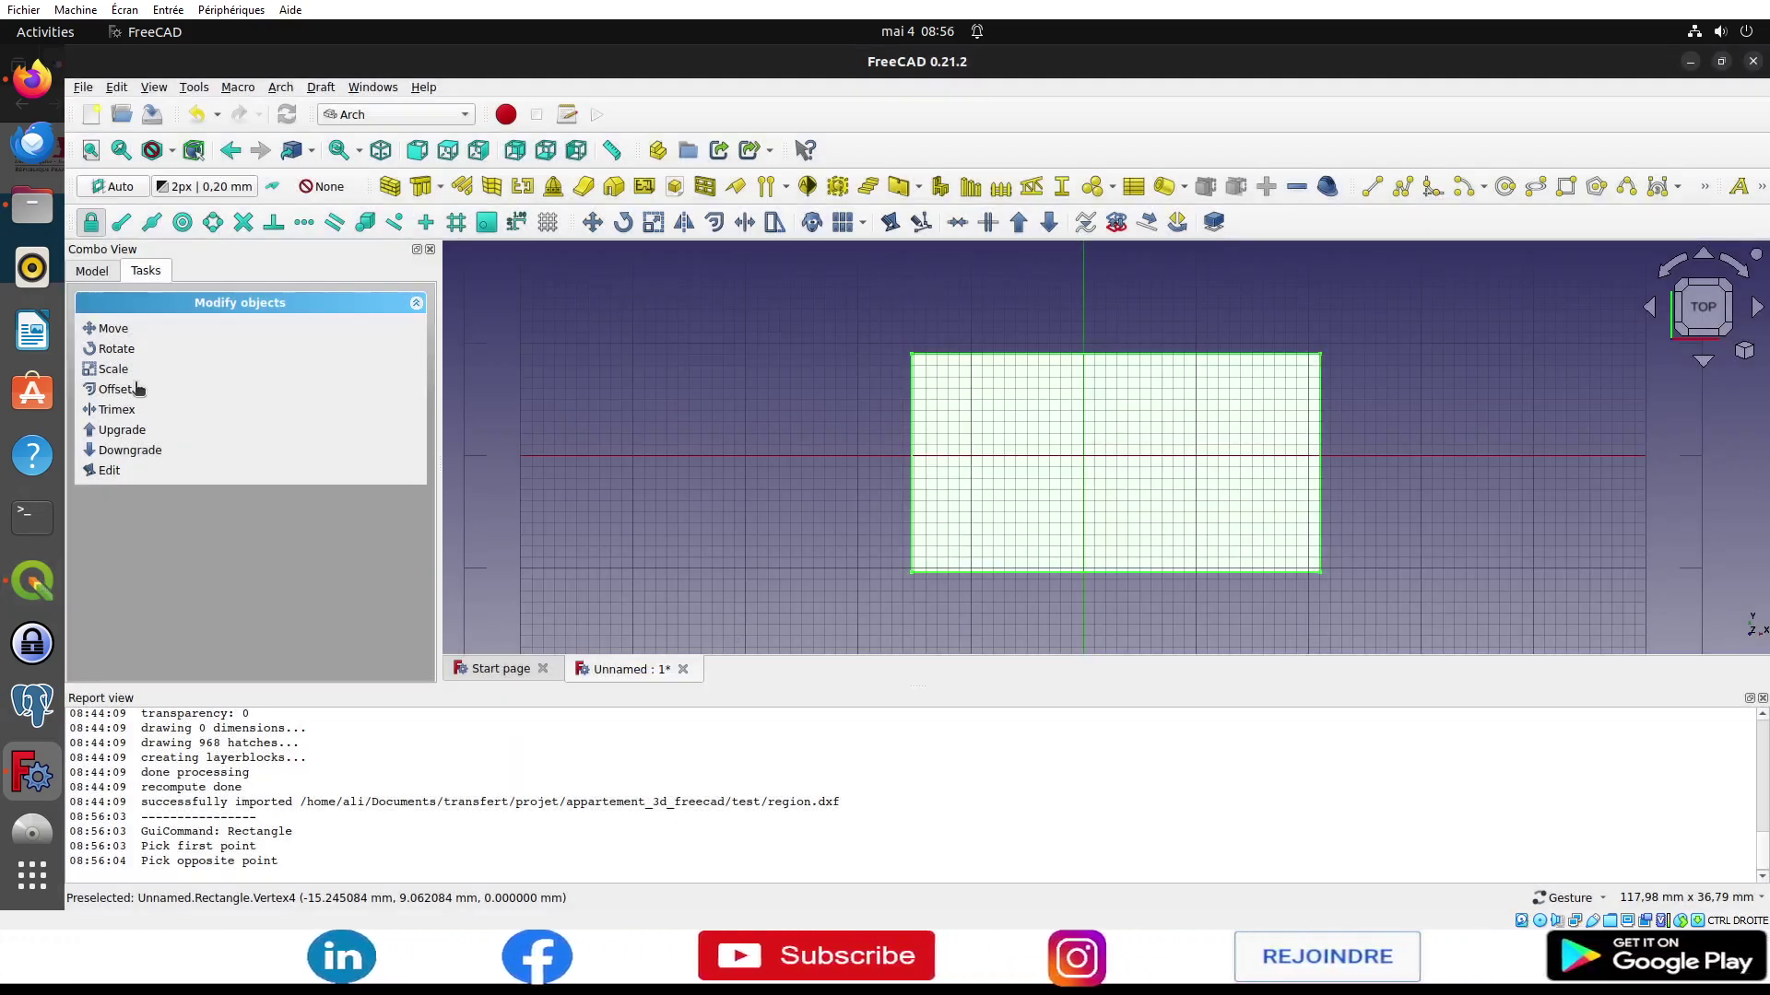
left_click(91, 270)
left_click(32, 581)
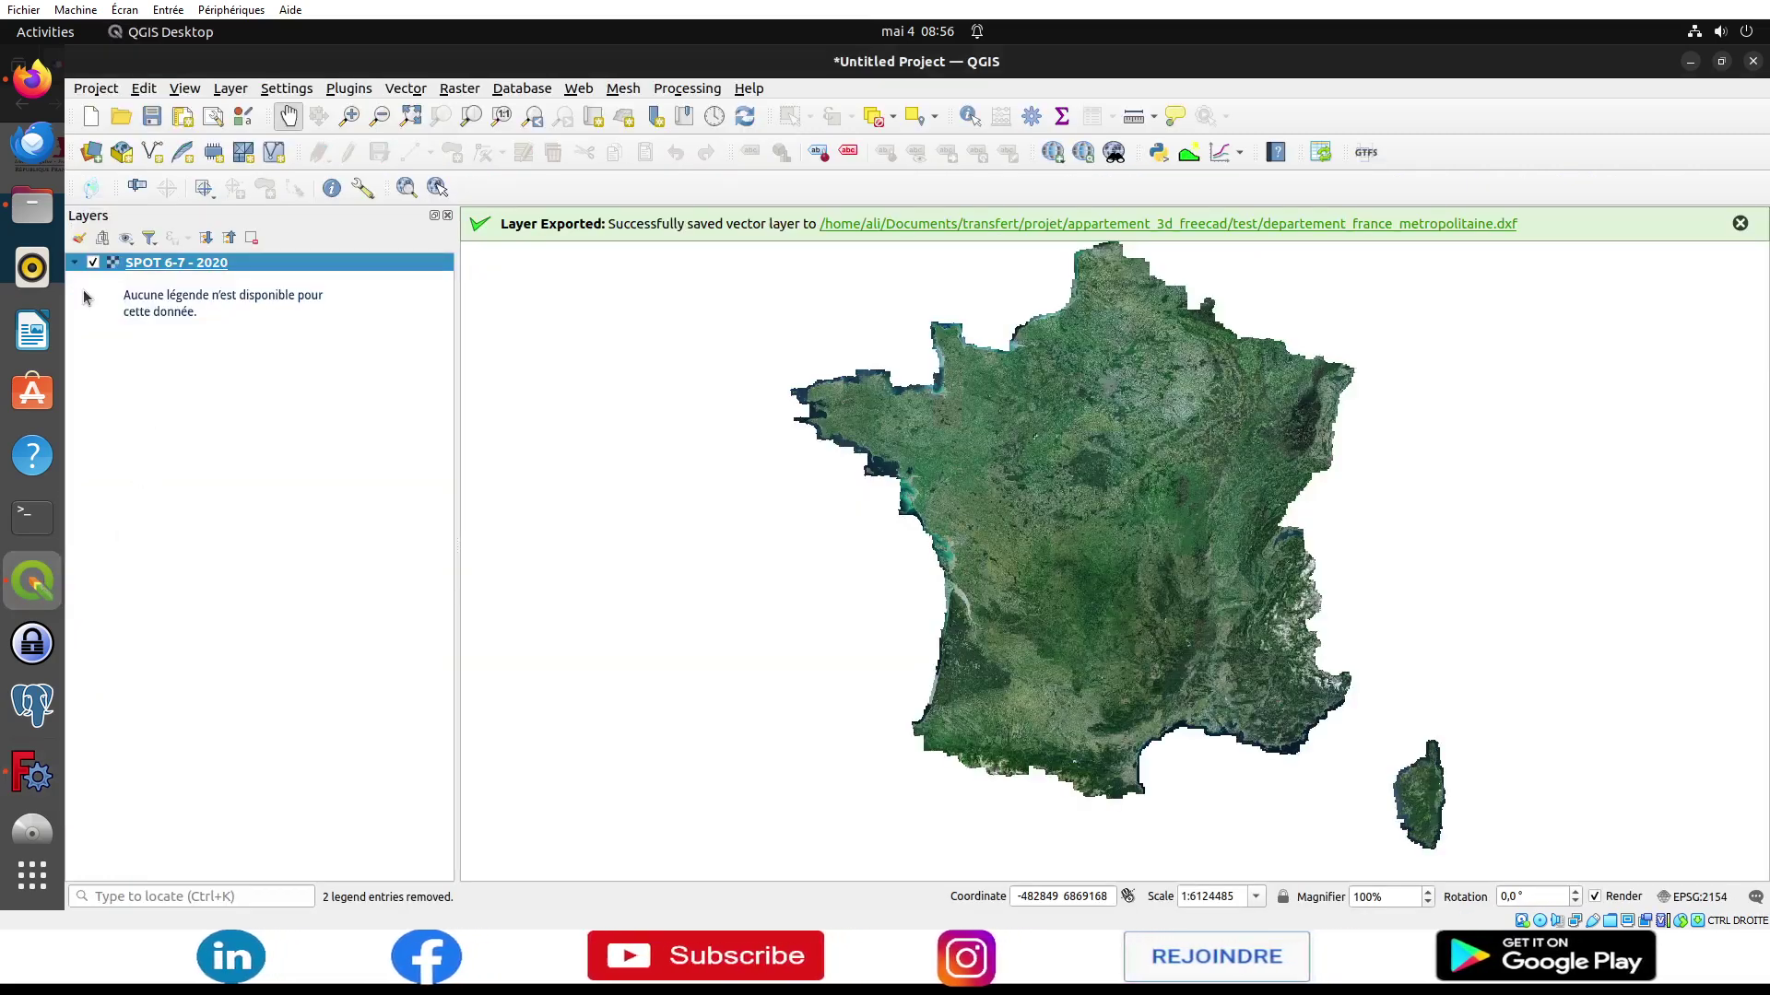
Step: Browse Files to Documents > transfert > projet > appartement_3d_freecad > test to find rectange_freecad.dxf
left_click(32, 205)
scroll(829, 258, "up", 3)
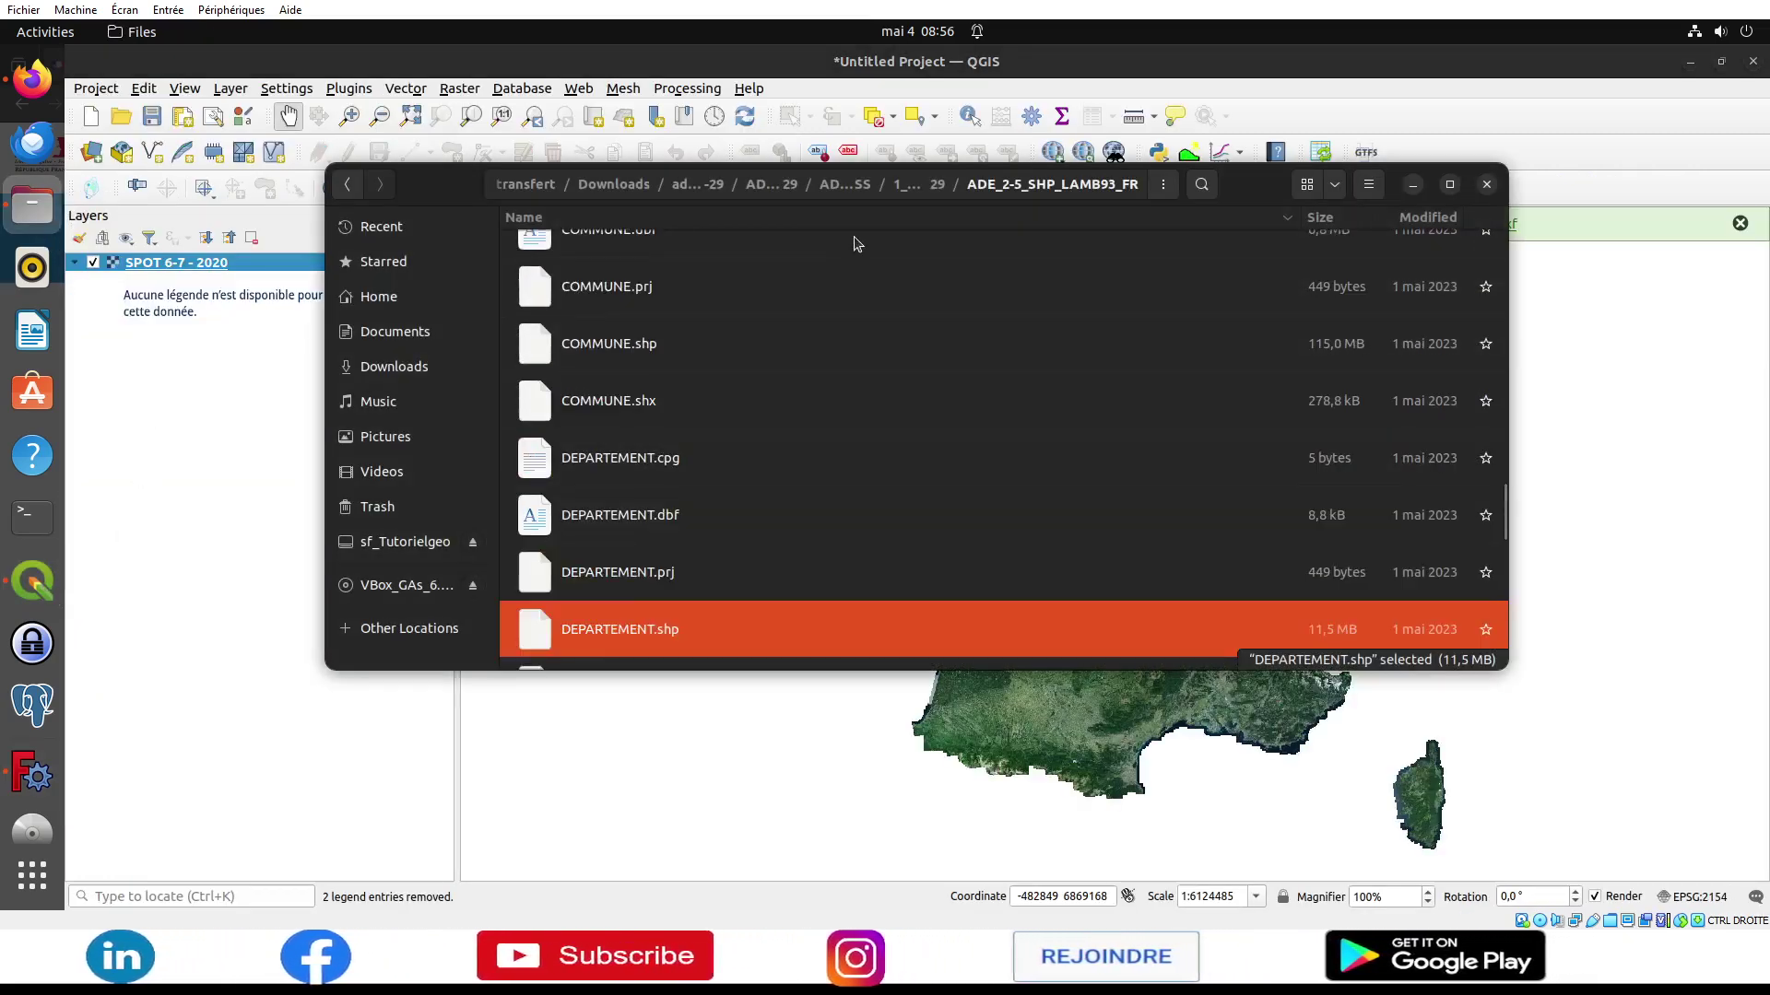
left_click(410, 331)
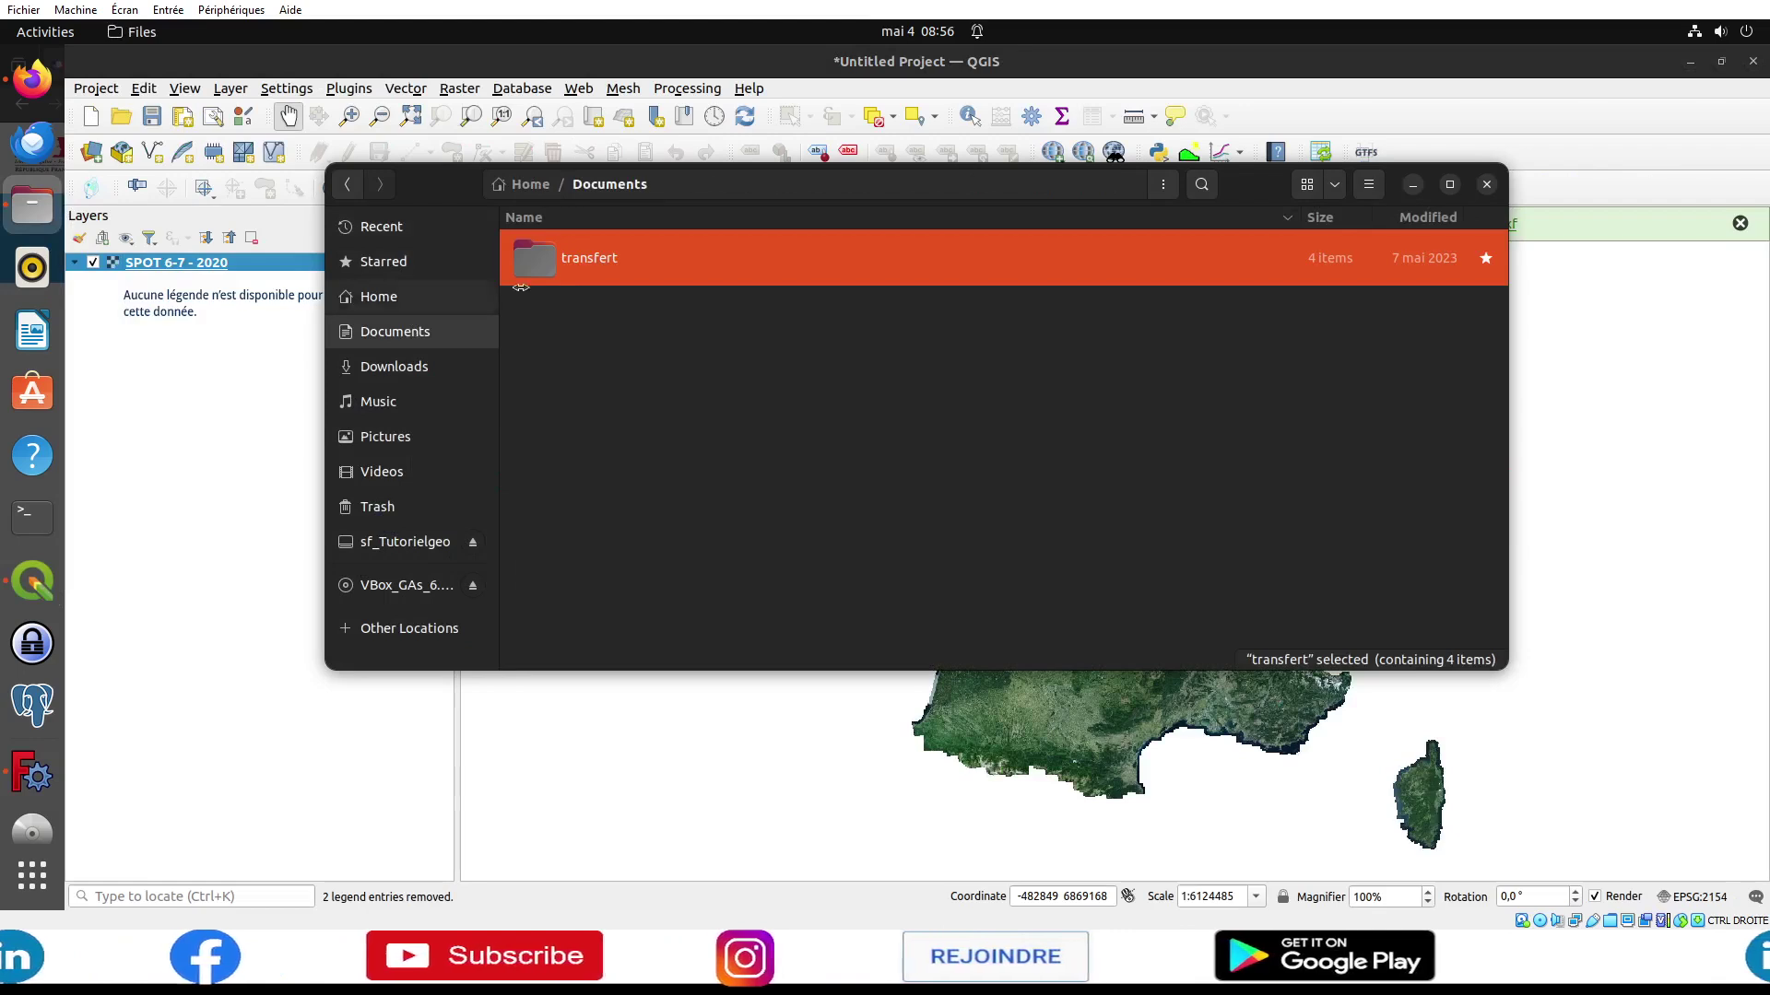
double_click(582, 262)
double_click(578, 429)
double_click(586, 256)
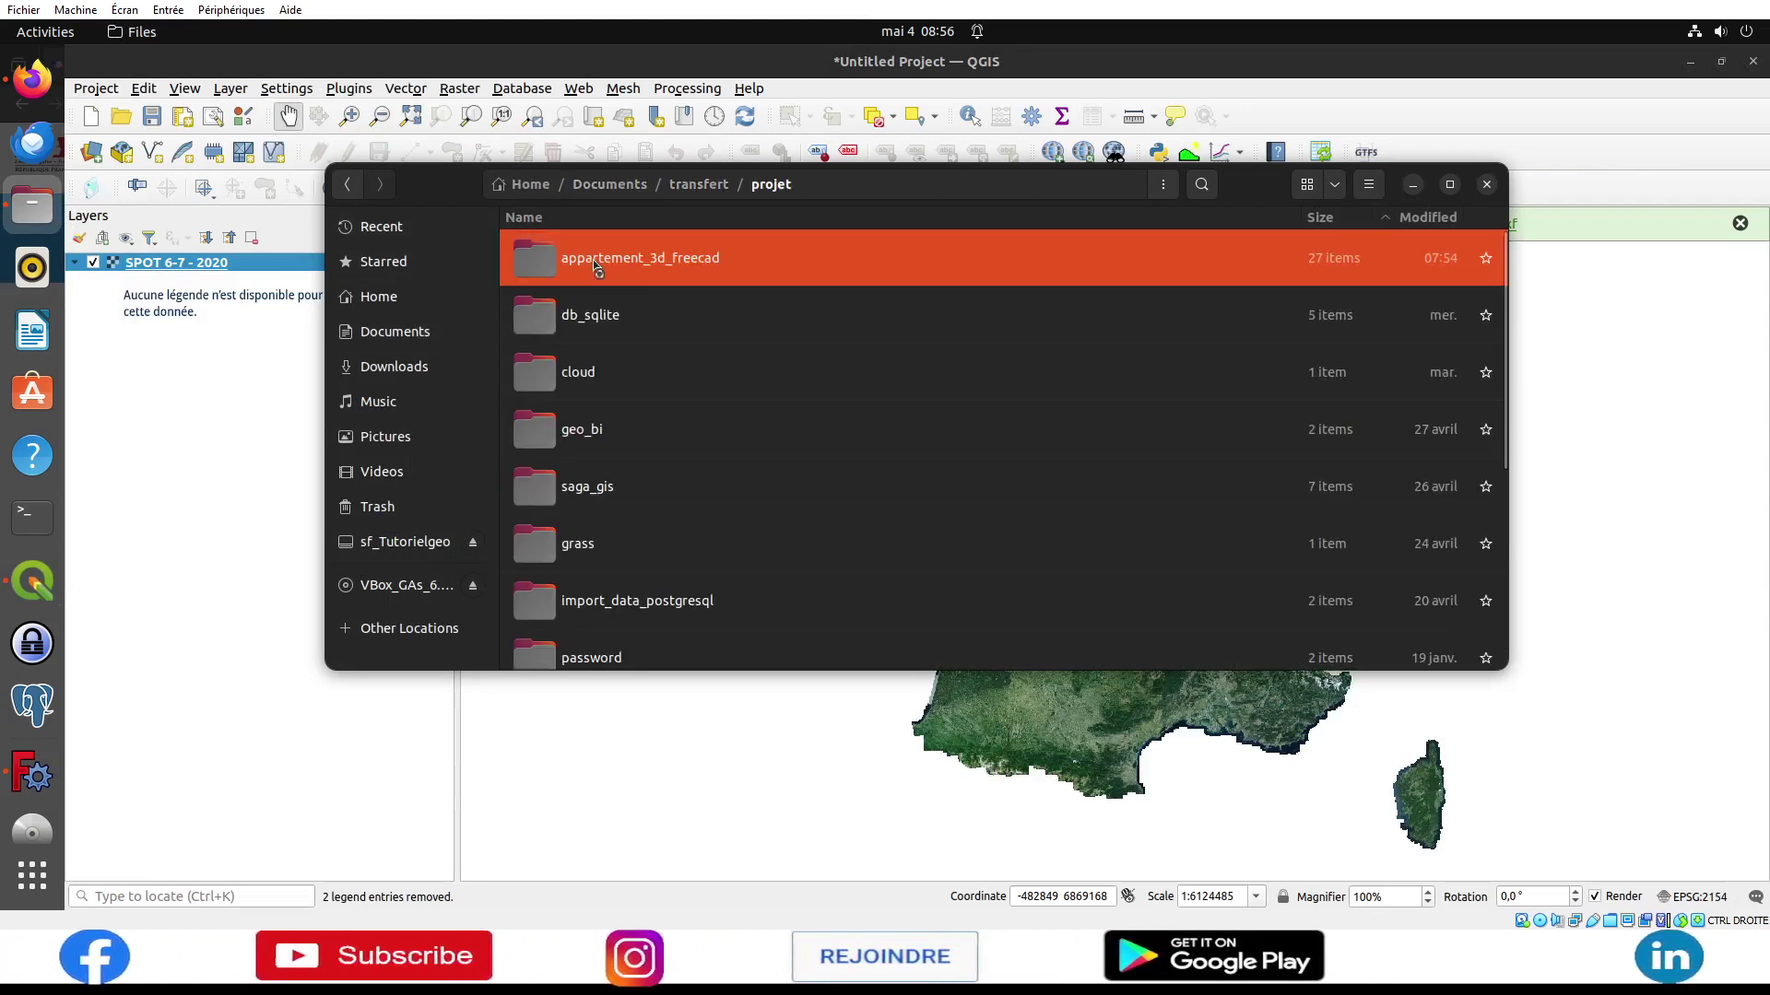
double_click(587, 256)
scroll(682, 406, "down", 10)
scroll(703, 452, "down", 5)
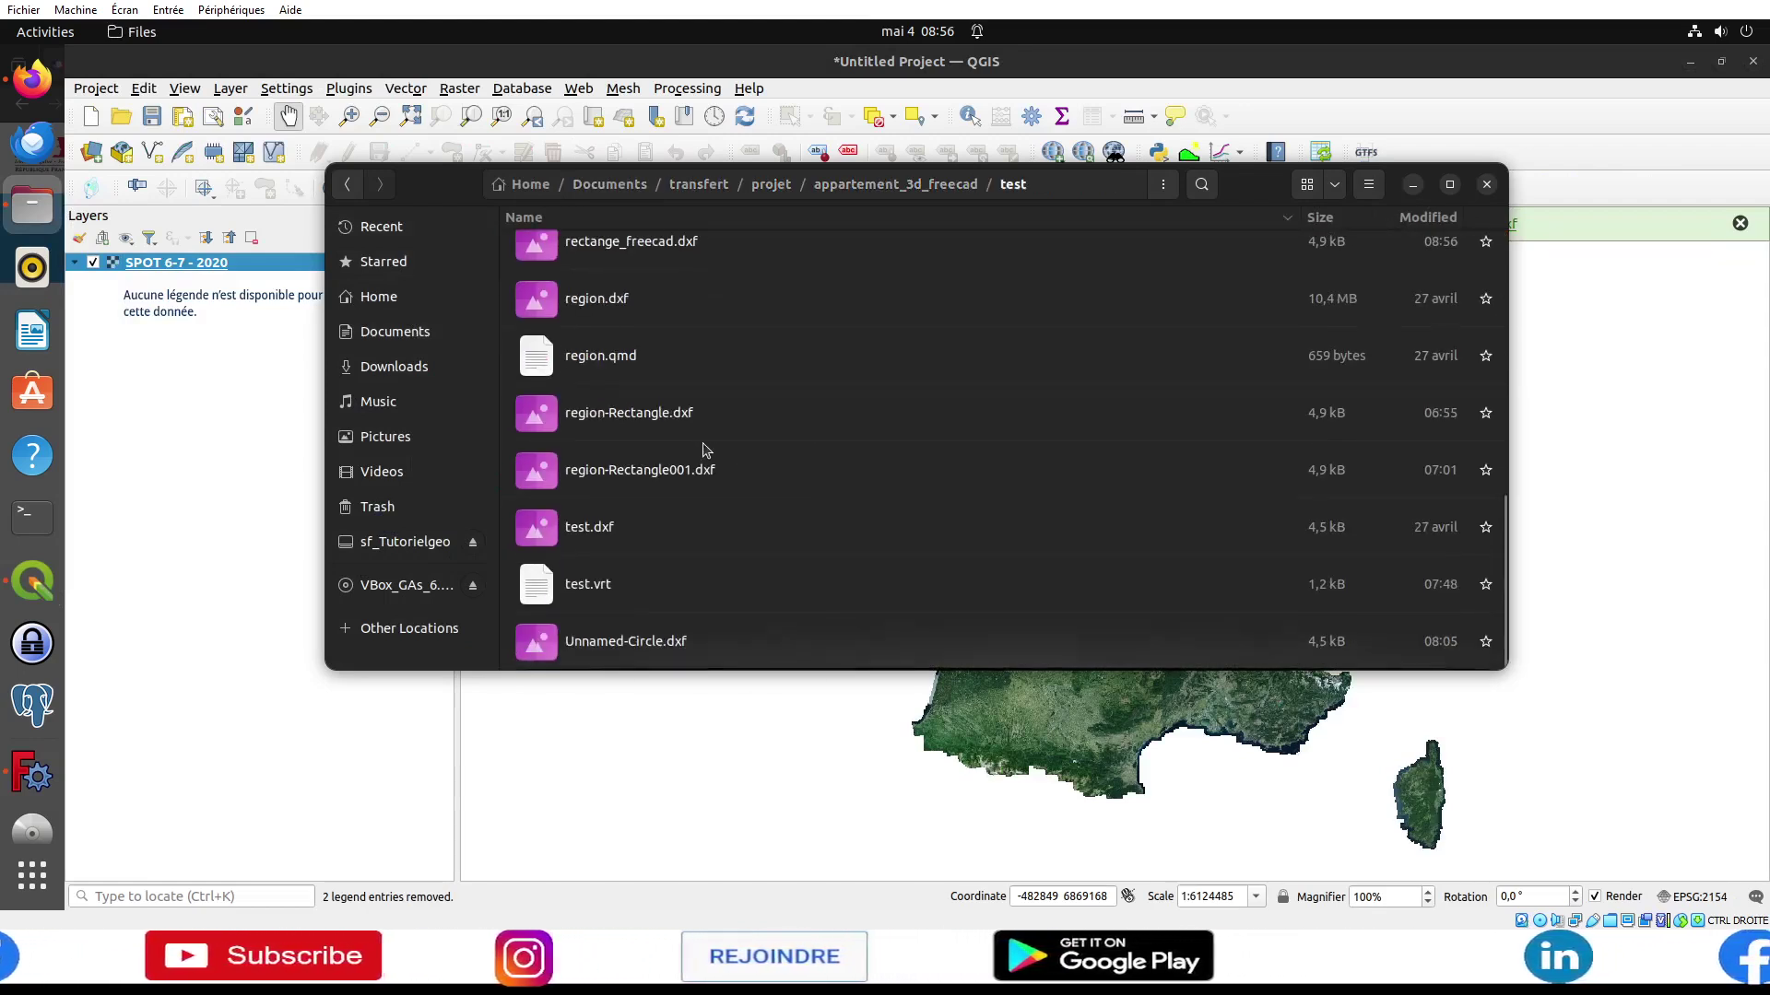
scroll(649, 571, "up", 2)
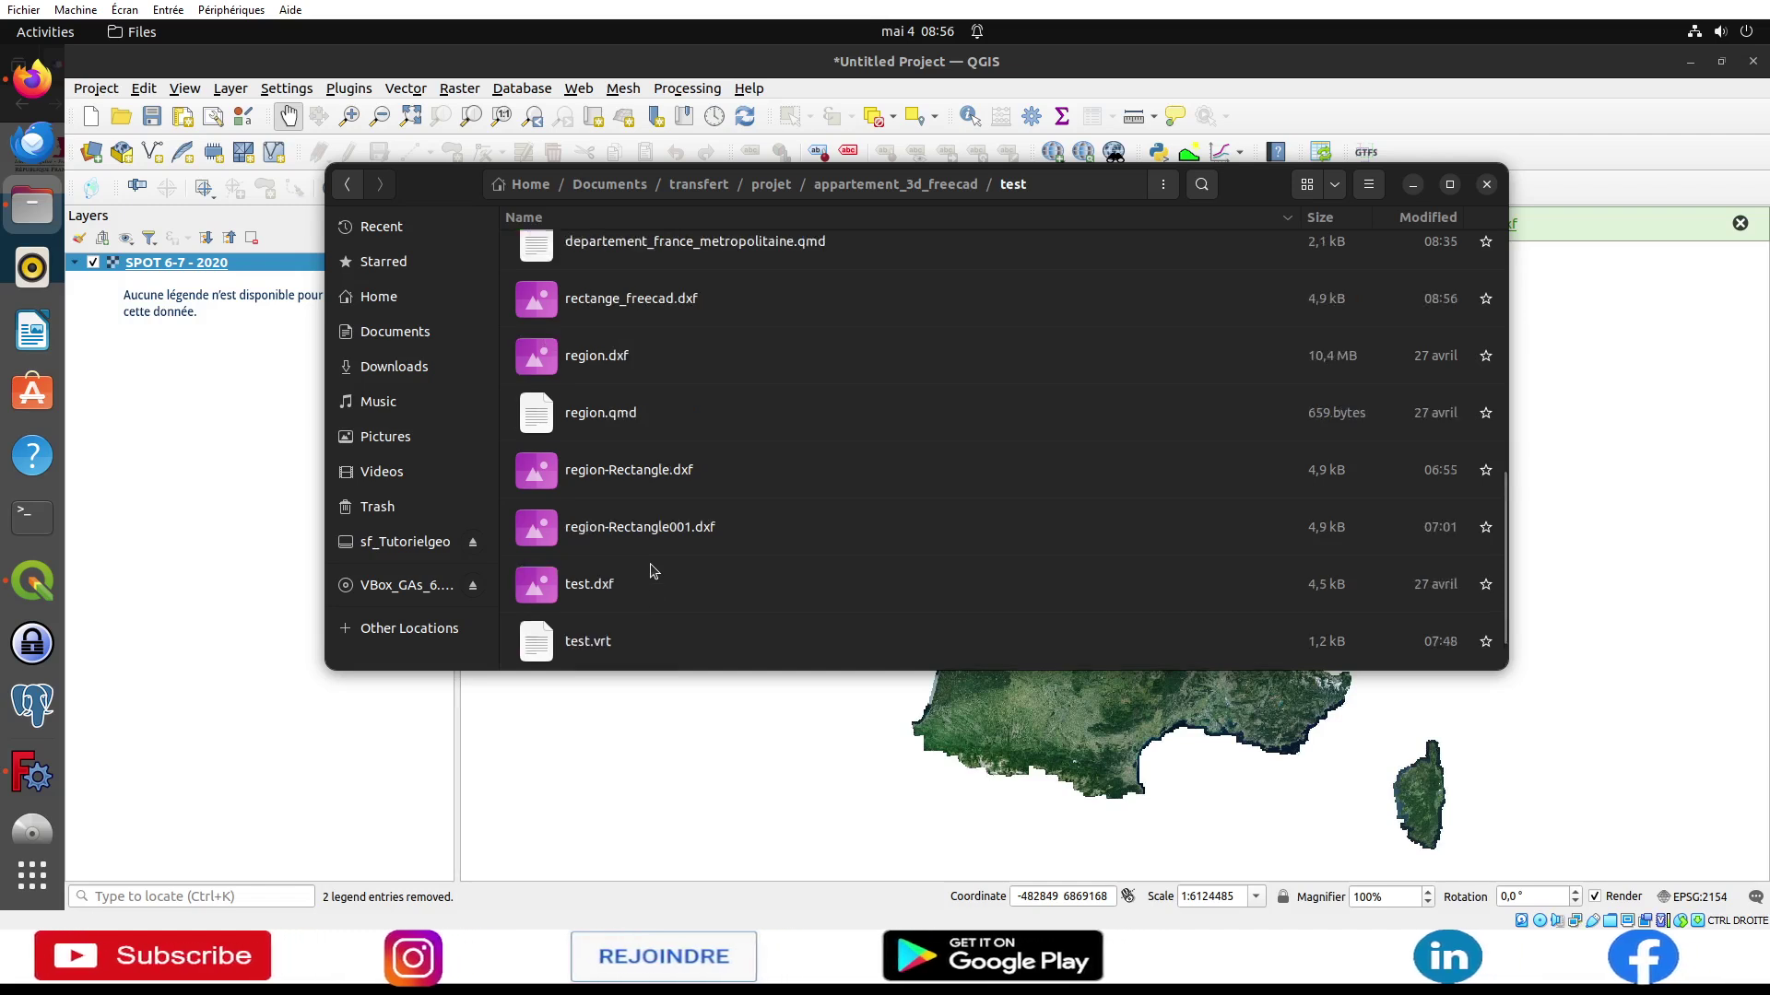
scroll(650, 571, "up", 2)
scroll(650, 571, "up", 3)
scroll(650, 571, "up", 5)
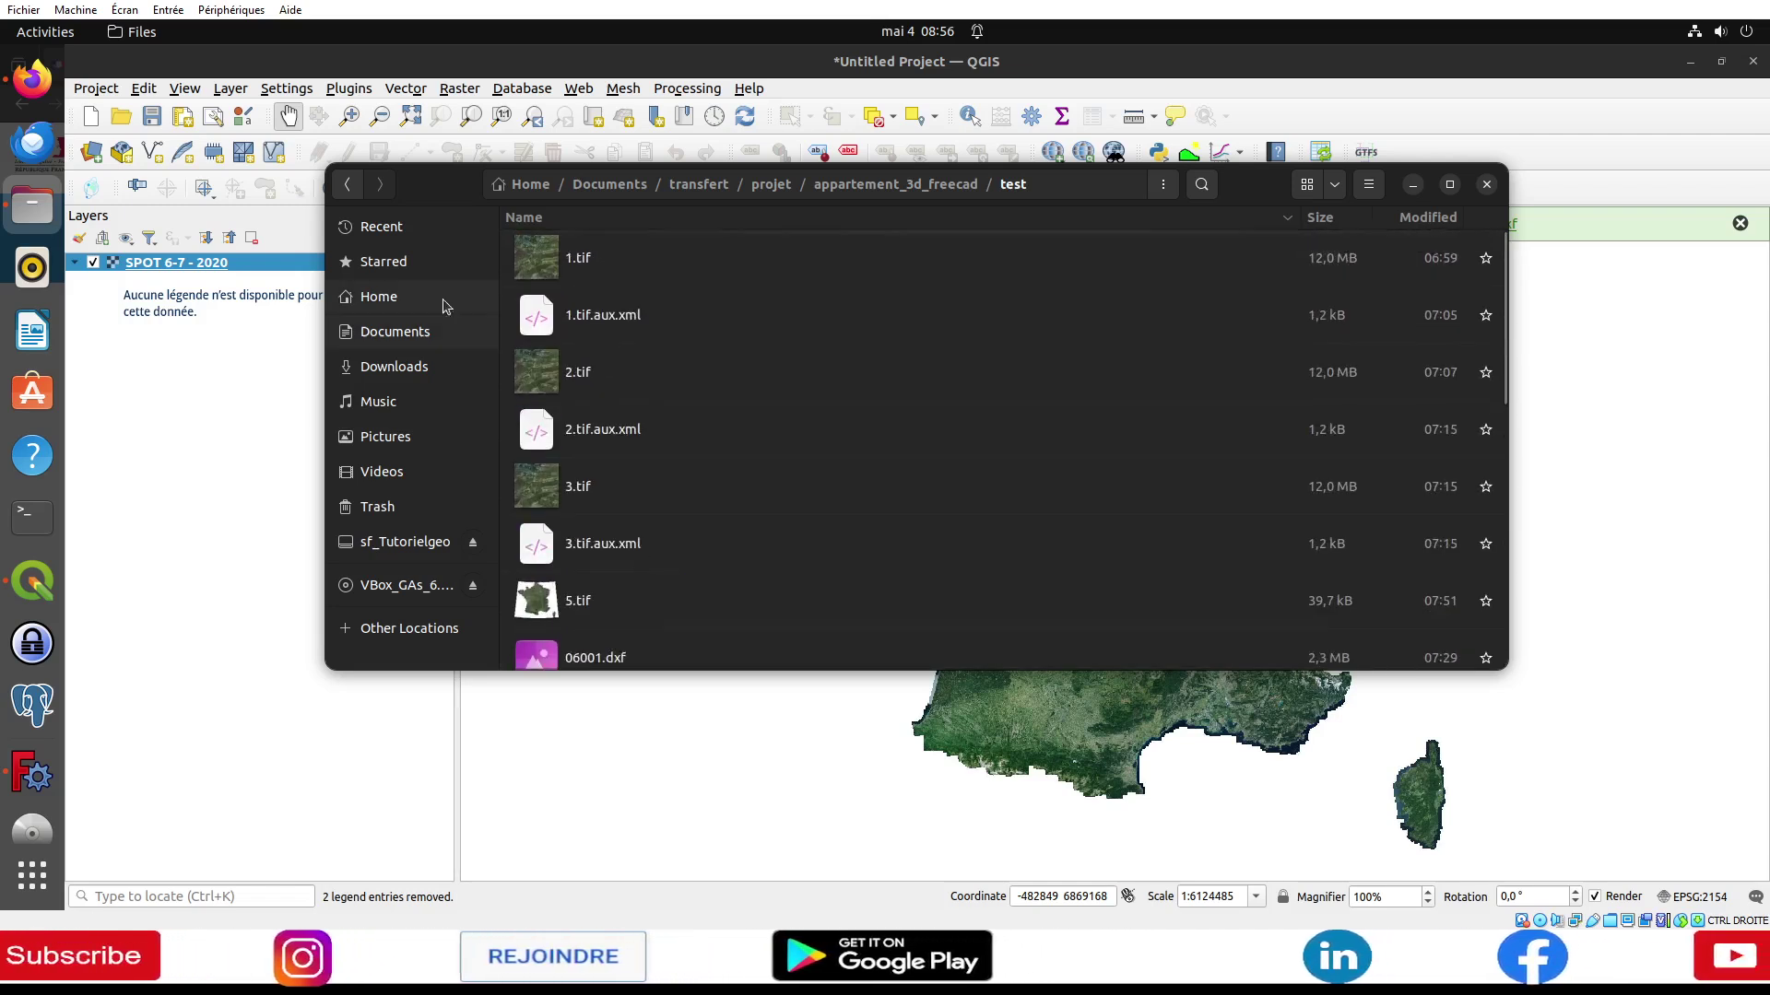
Step: Go back up to the appartement_3d_freecad folder, look through it, and return to QGIS
left_click(347, 185)
scroll(642, 429, "down", 3)
scroll(643, 430, "down", 5)
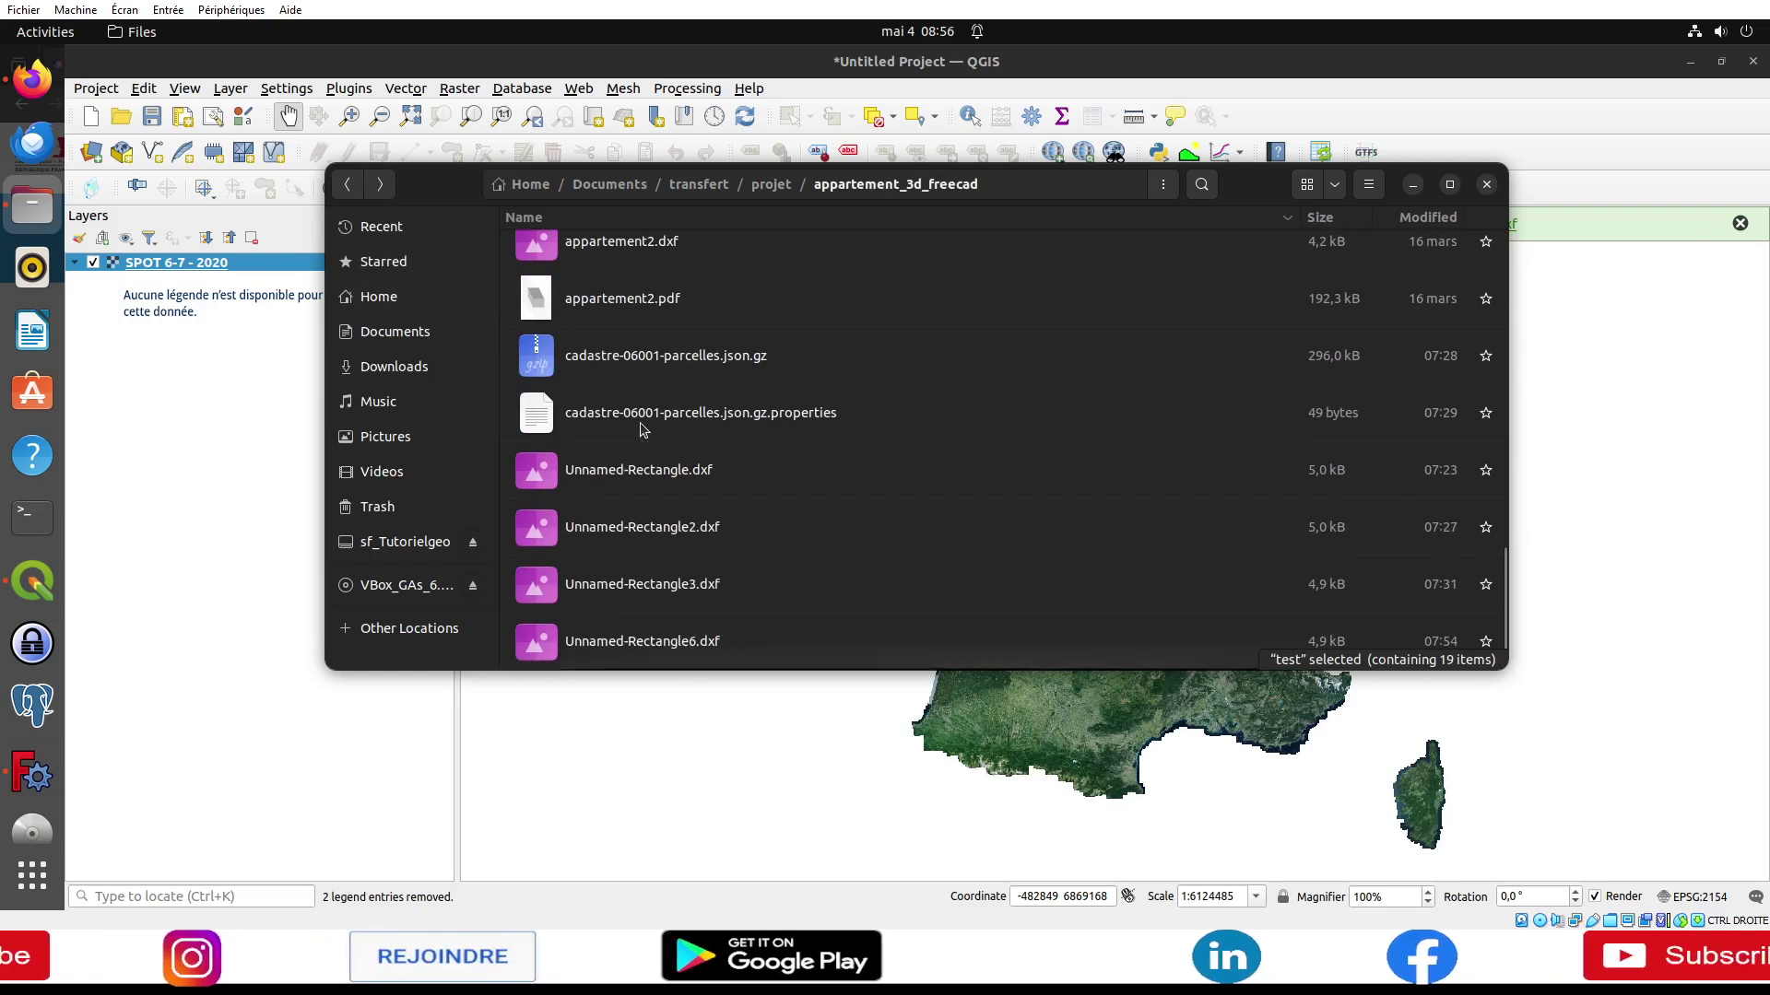
scroll(649, 452, "up", 2)
scroll(659, 475, "up", 3)
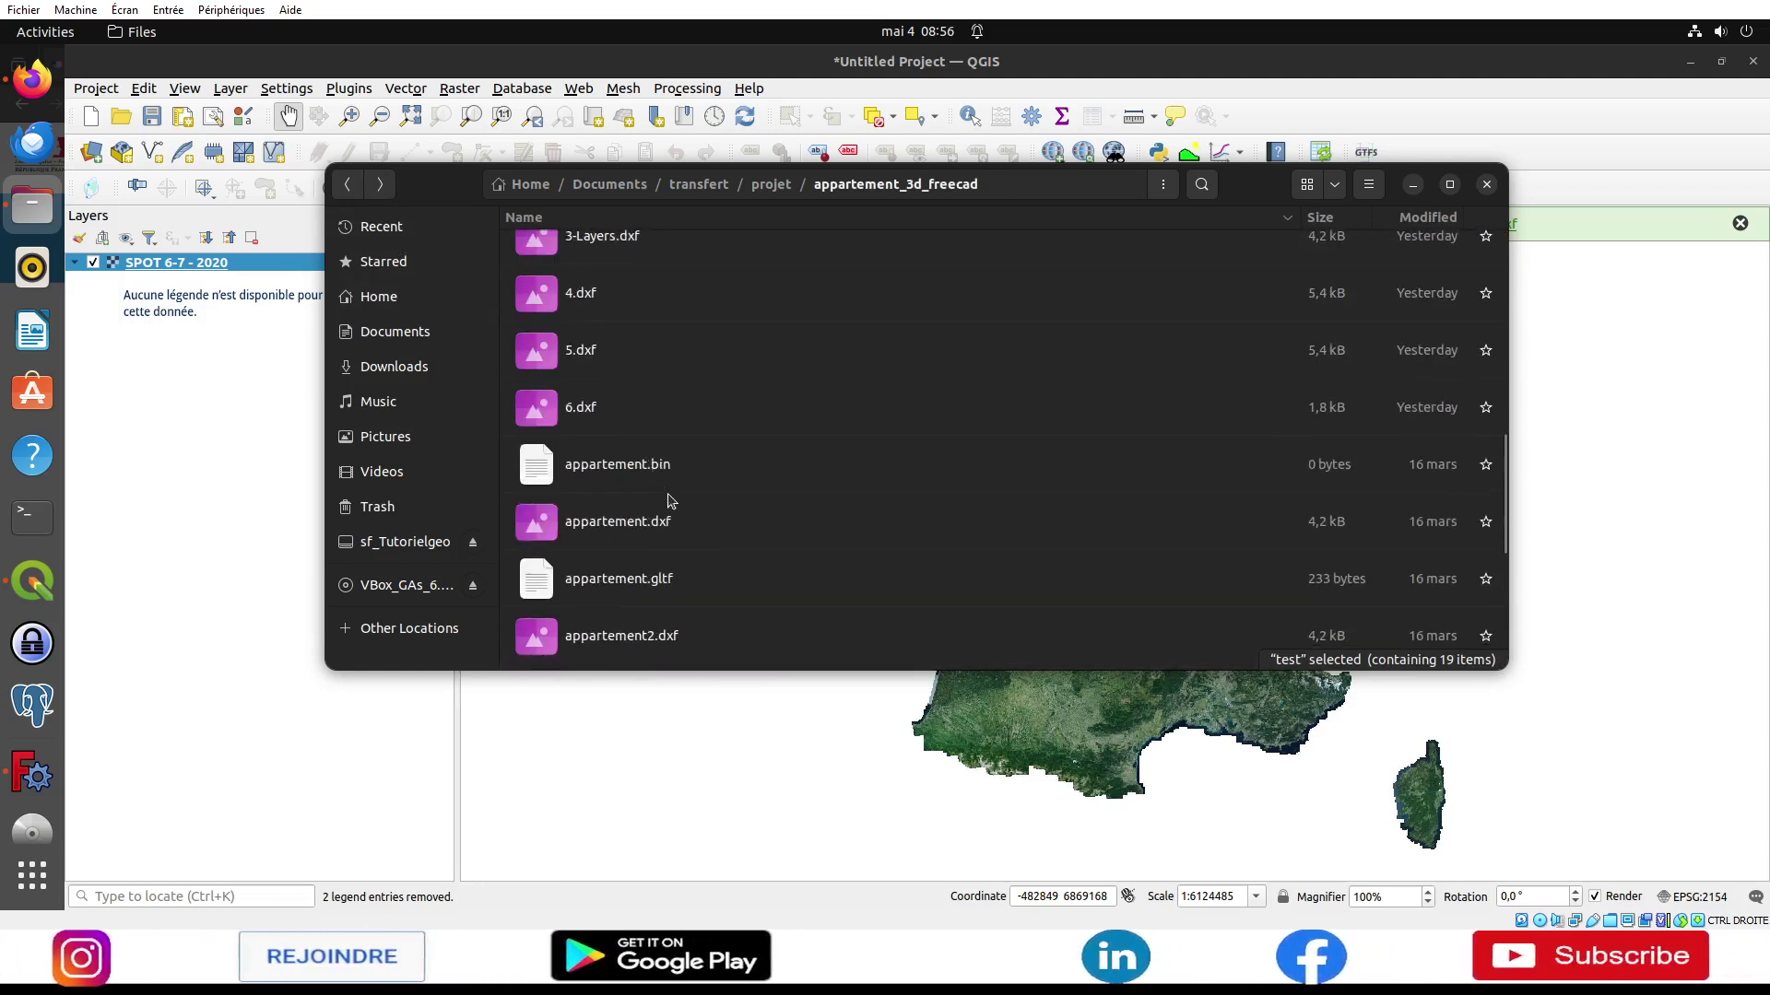
scroll(670, 500, "up", 4)
scroll(670, 500, "up", 2)
scroll(645, 493, "up", 3)
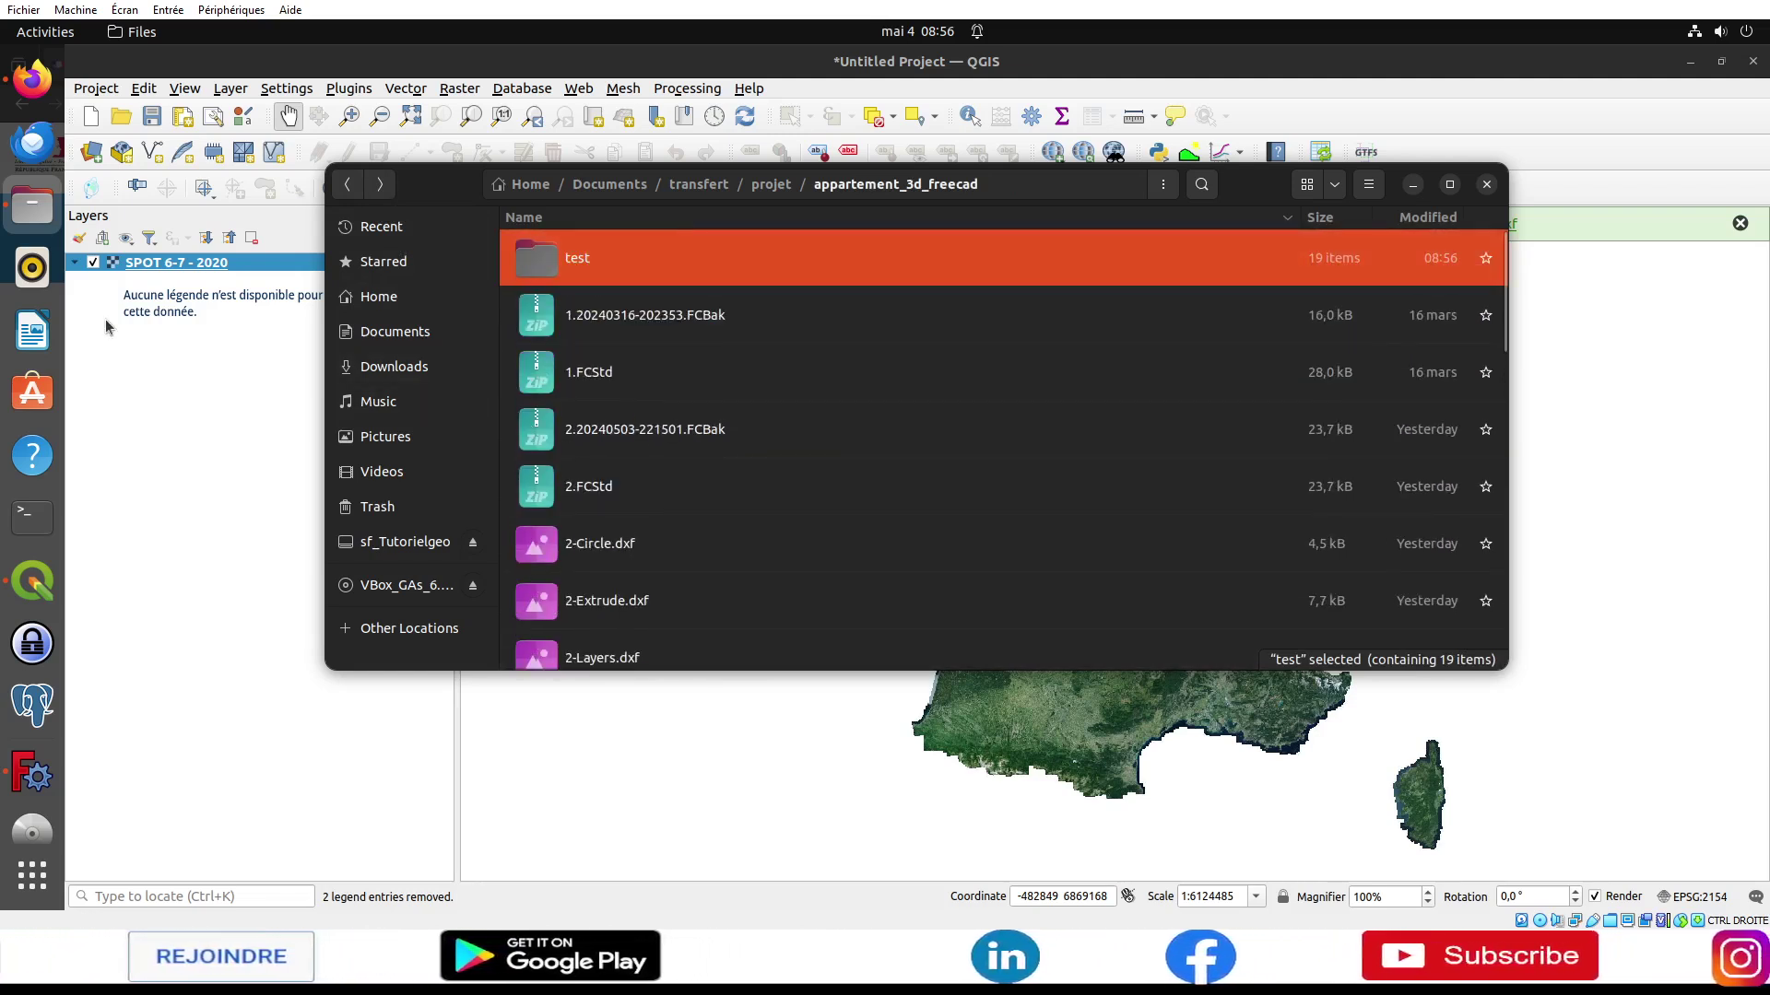
left_click(118, 431)
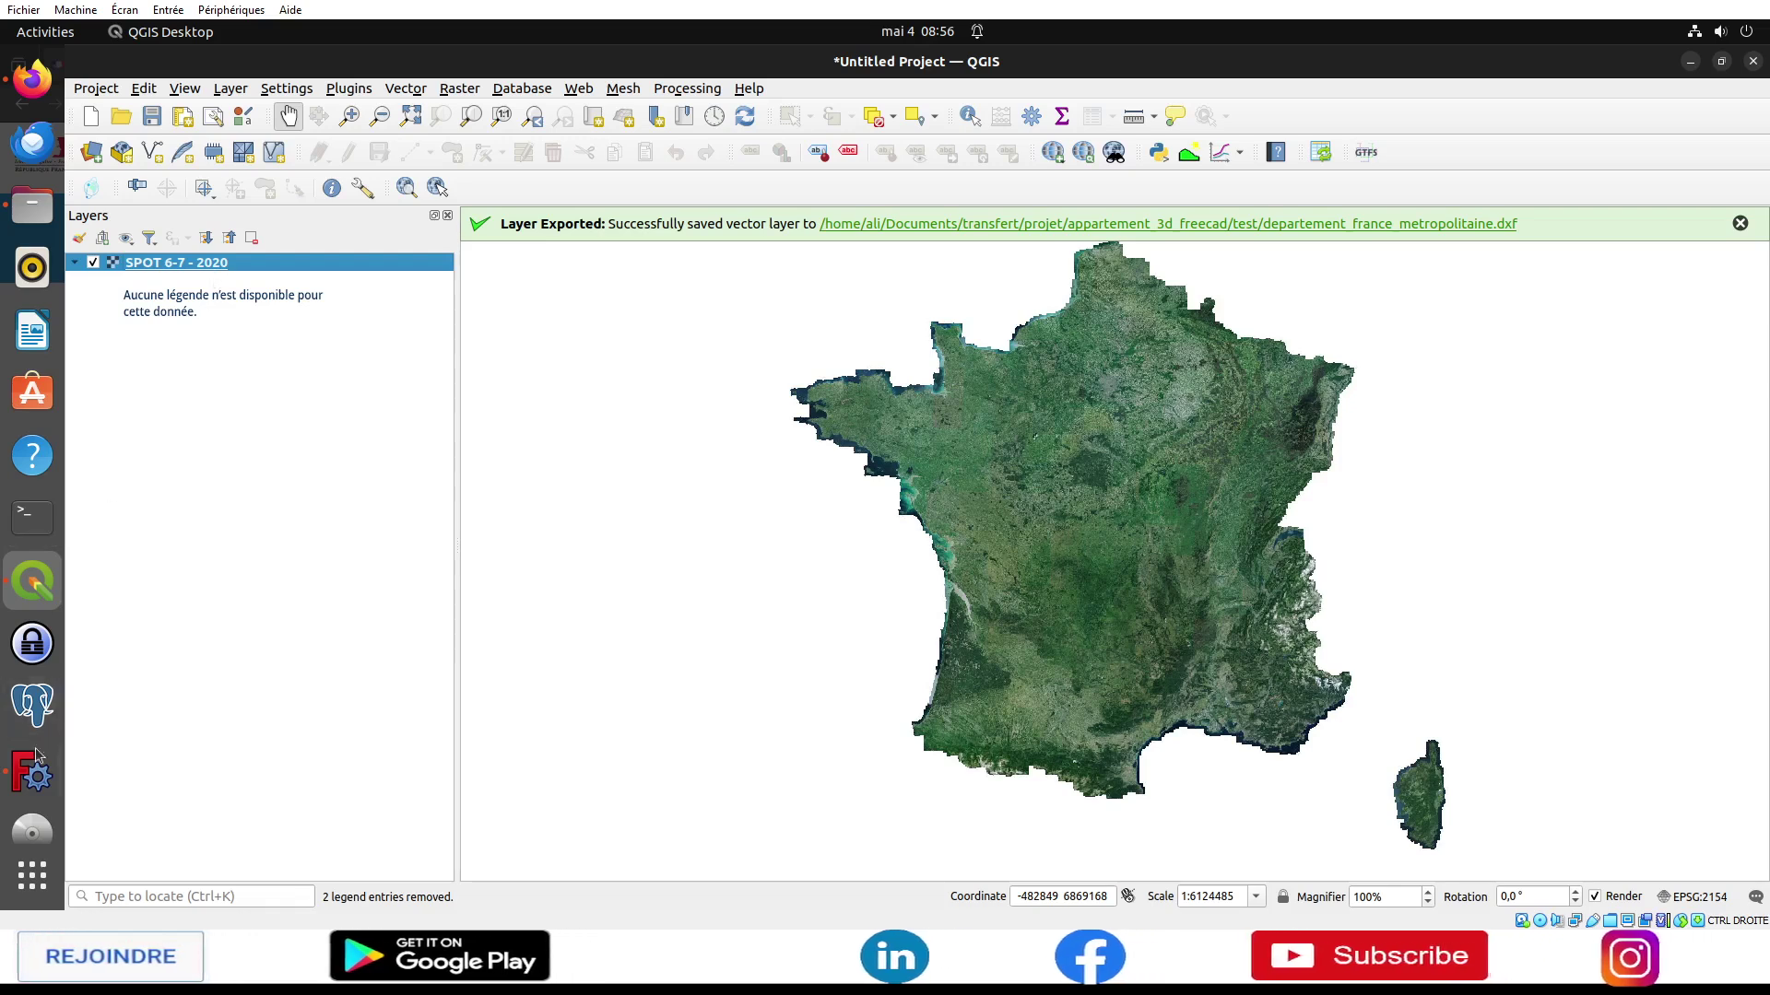
Step: Recheck rectange_freecad.dxf in FreeCAD's export dialog, then bring the Files browser forward
left_click(35, 758)
left_click(83, 86)
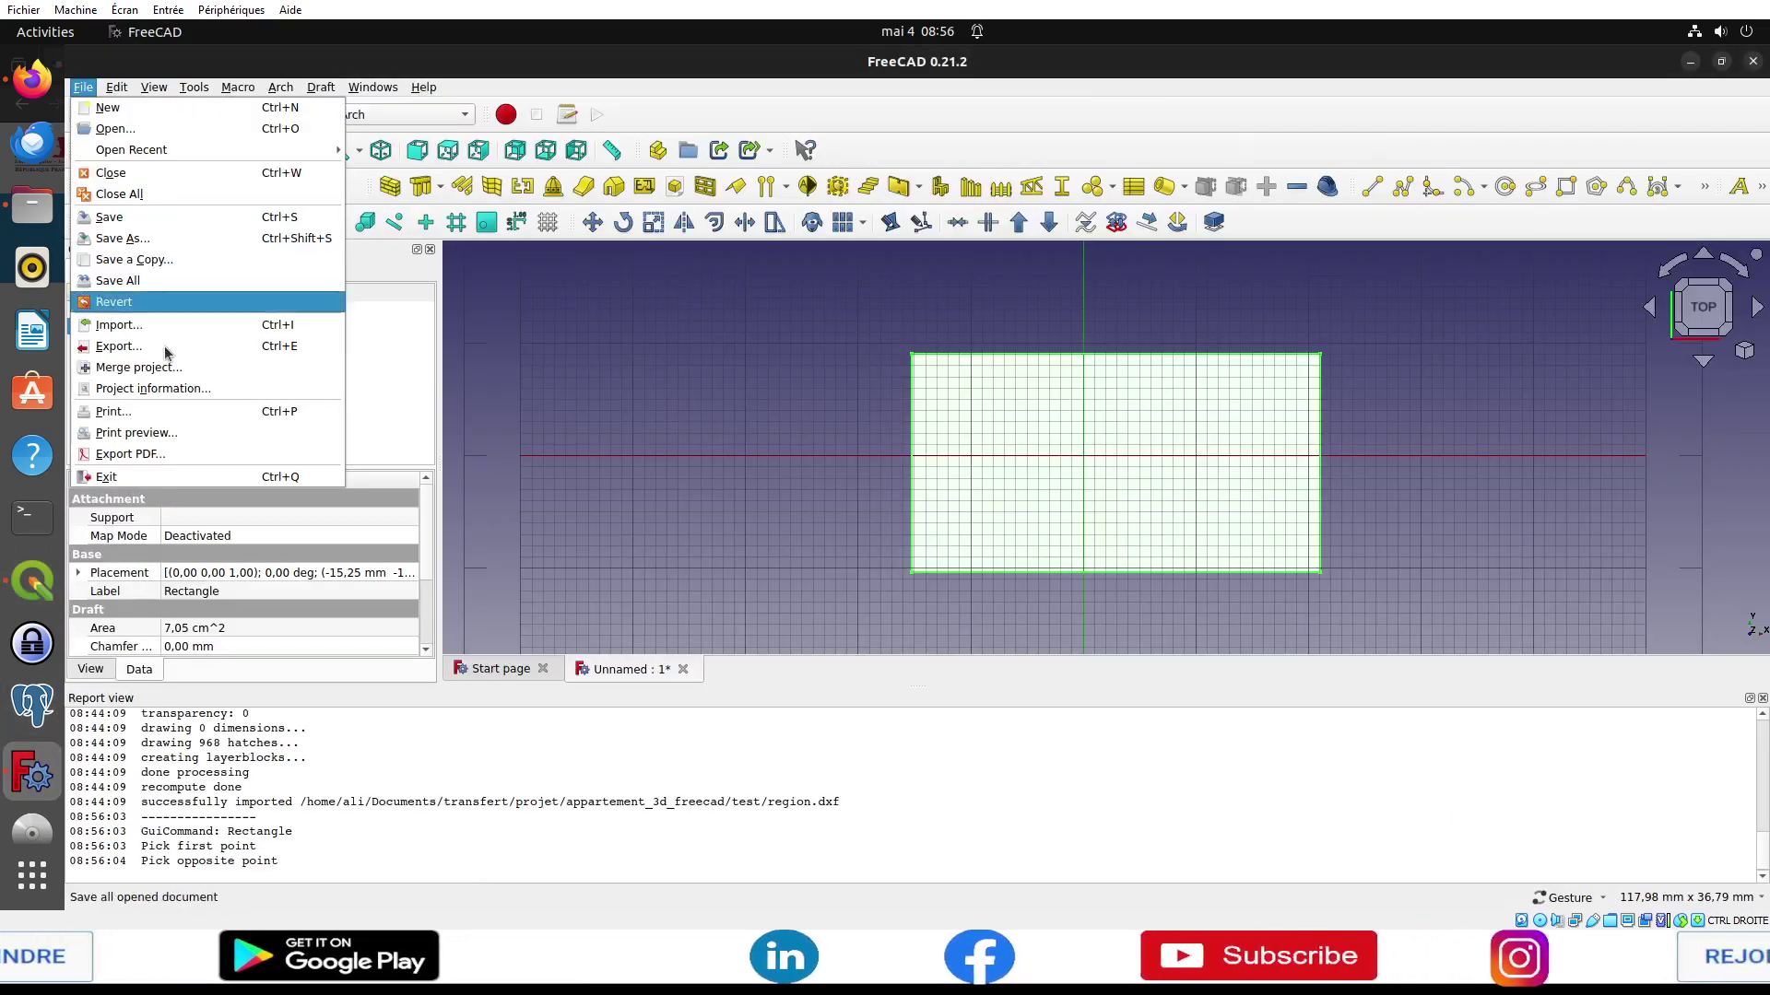
left_click(118, 346)
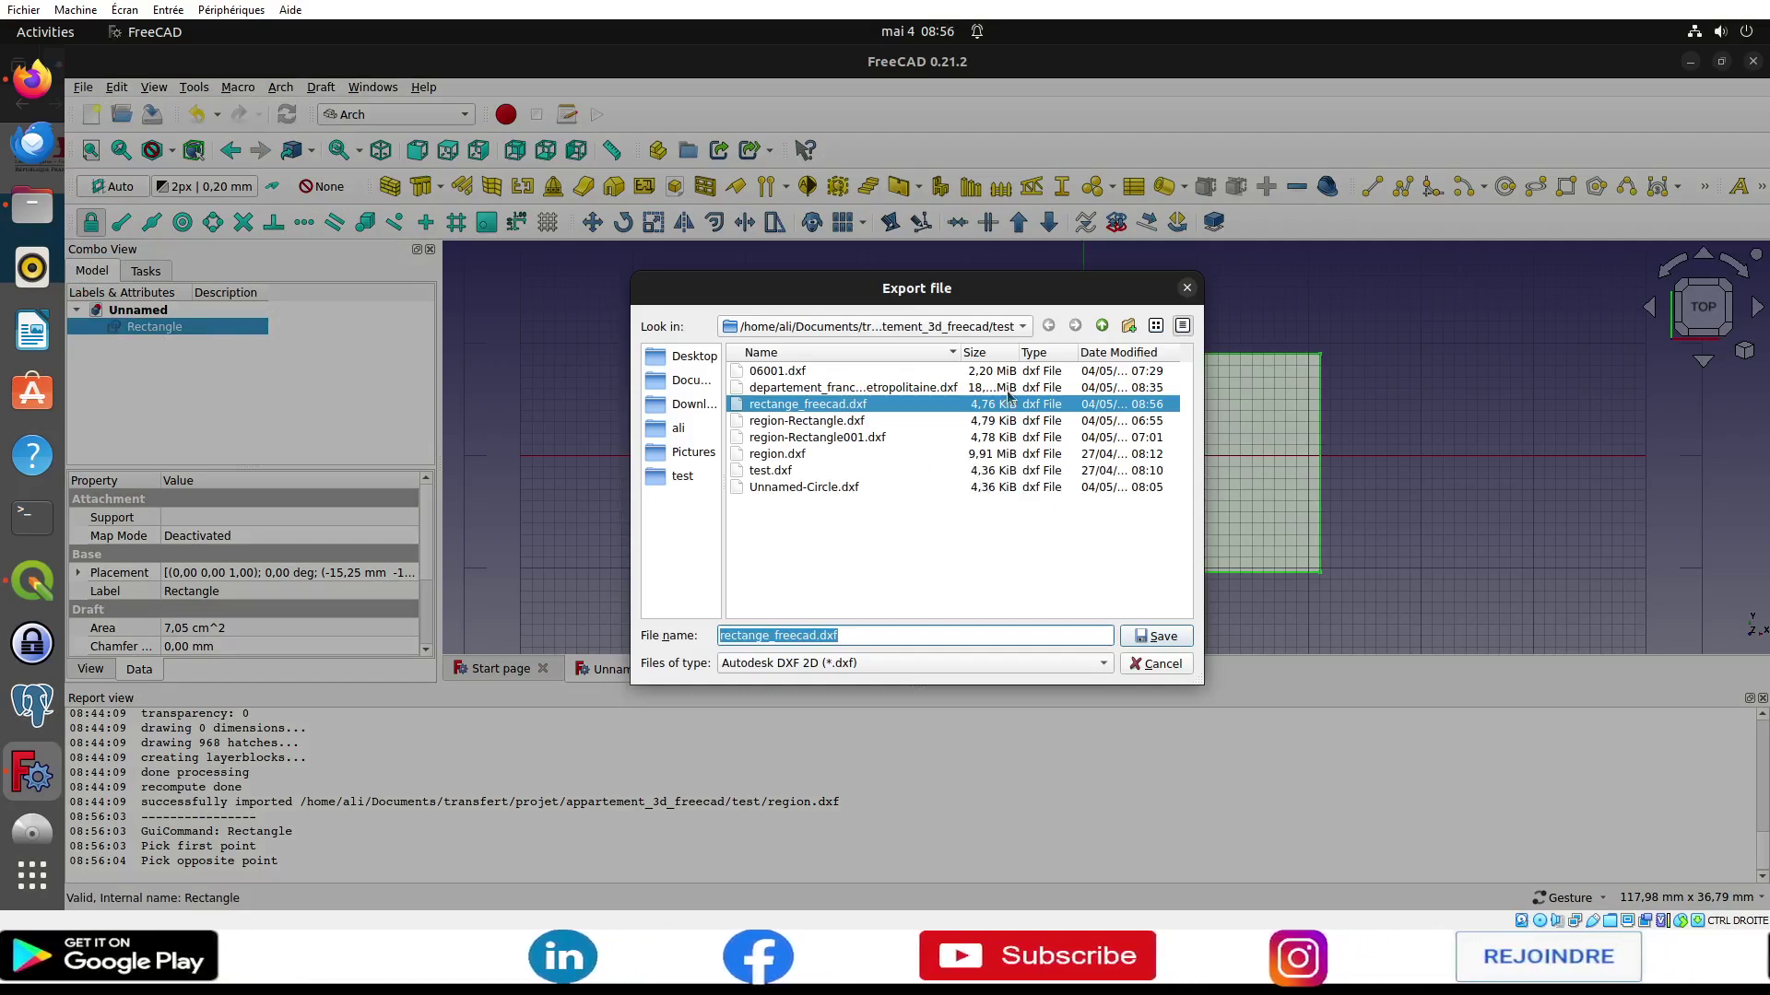
key("Escape")
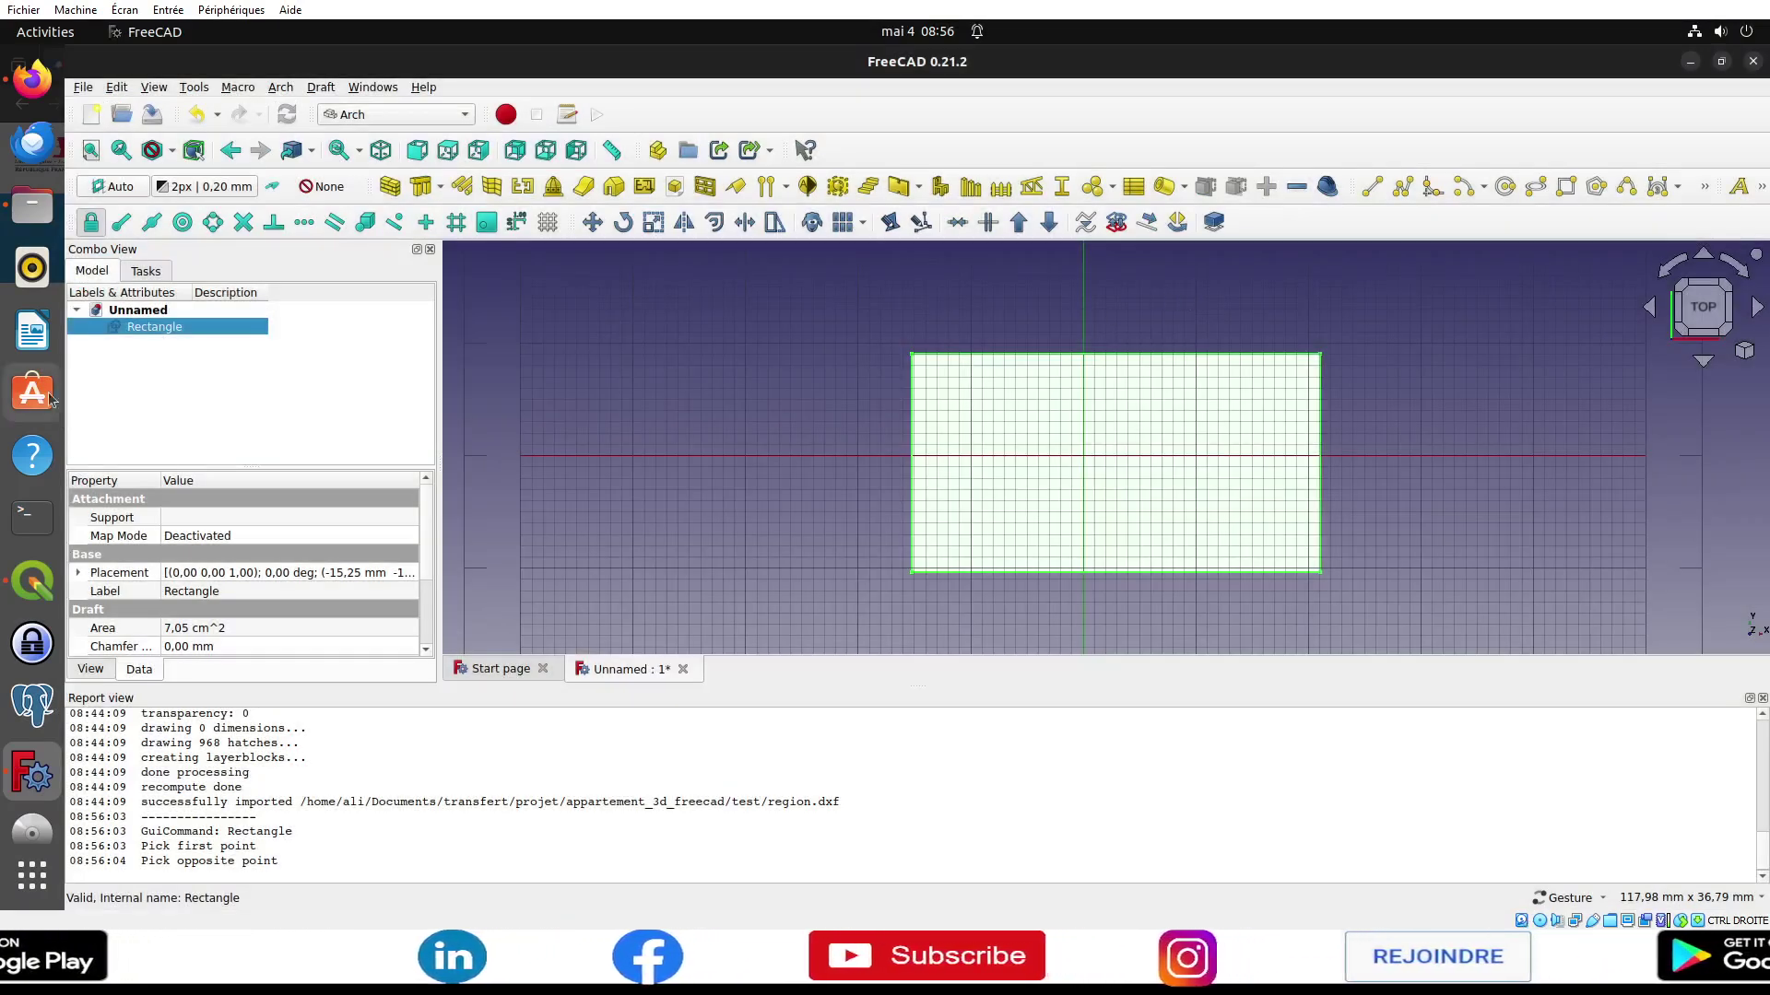
left_click(32, 204)
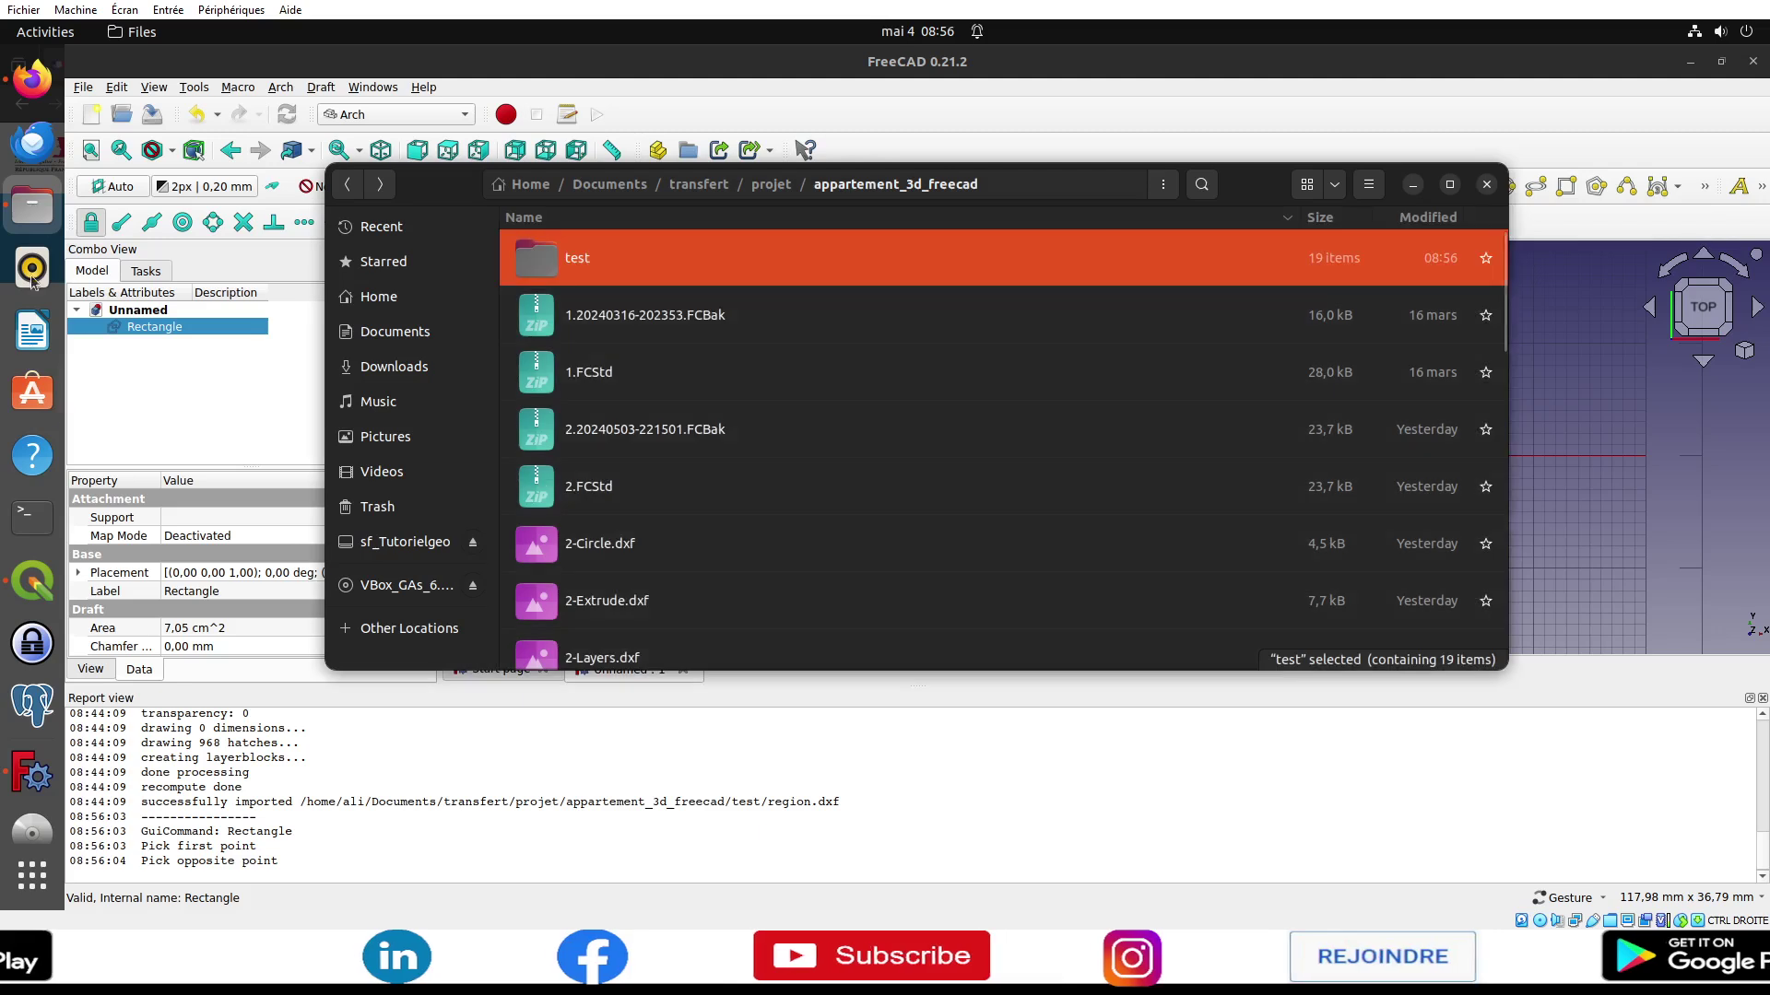
Step: Drag rectange_freecad.dxf from the test folder into QGIS and add its LineStringZ entities layer
double_click(678, 267)
scroll(677, 365, "down", 3)
scroll(677, 364, "down", 3)
scroll(677, 364, "down", 3)
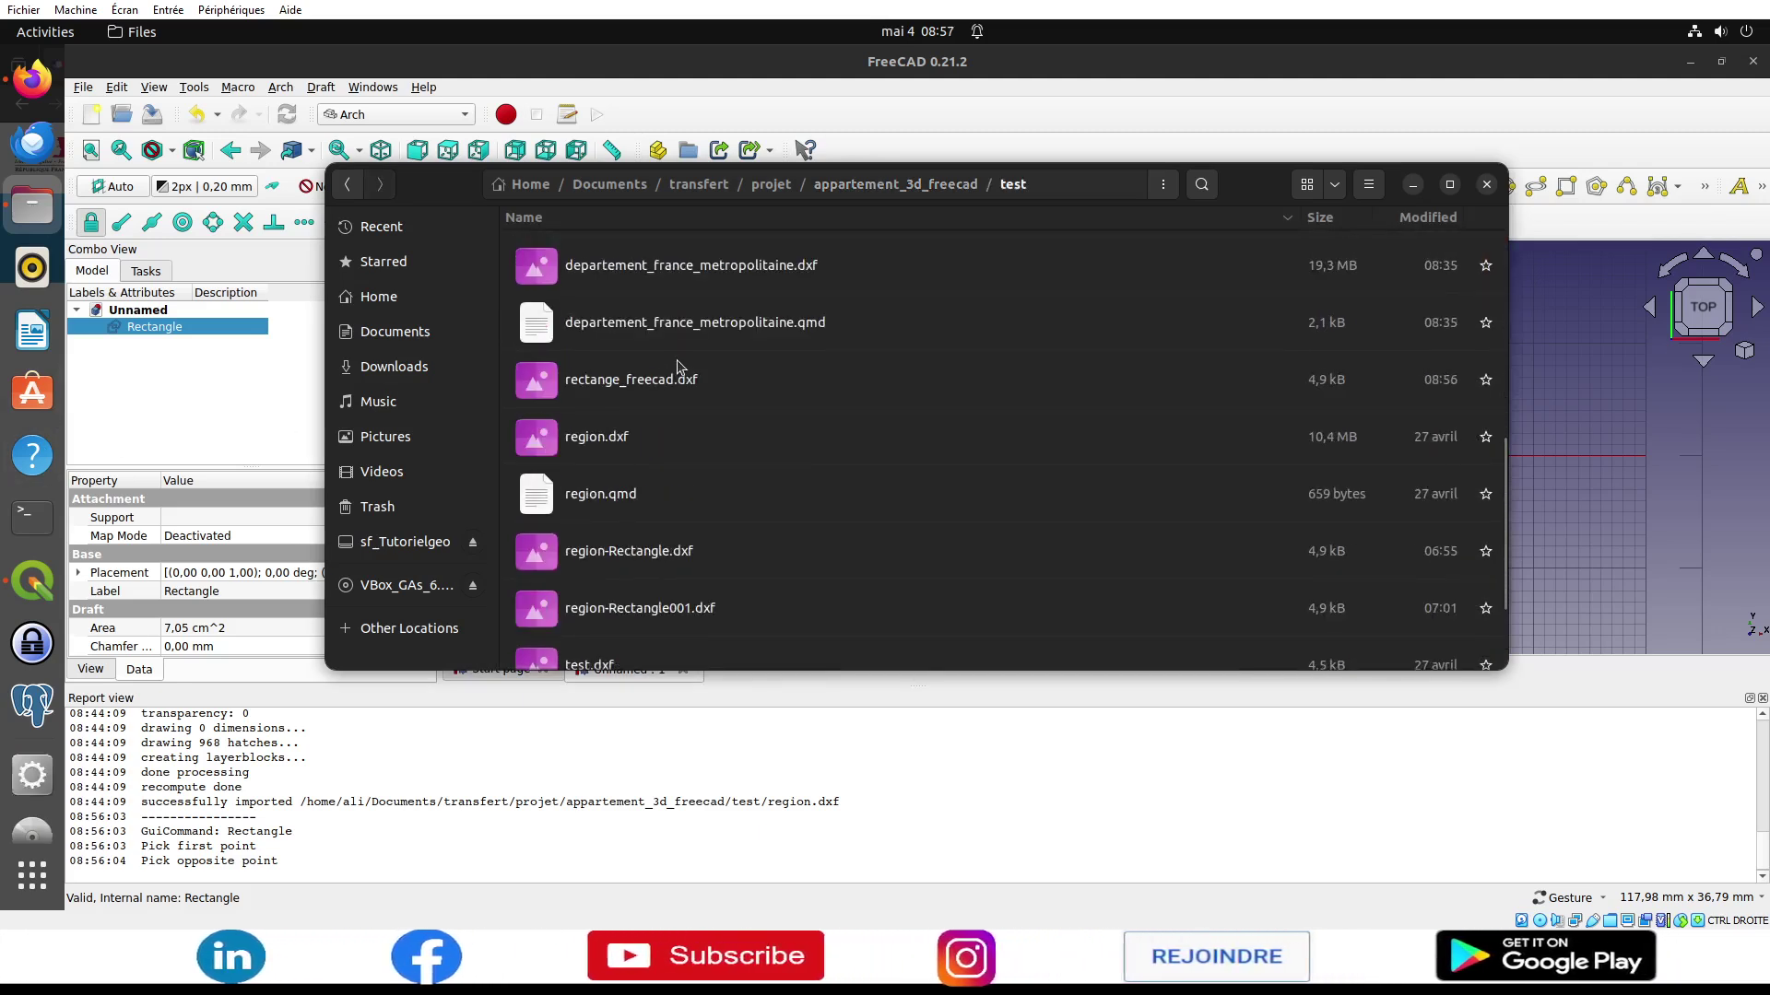
left_click(683, 385)
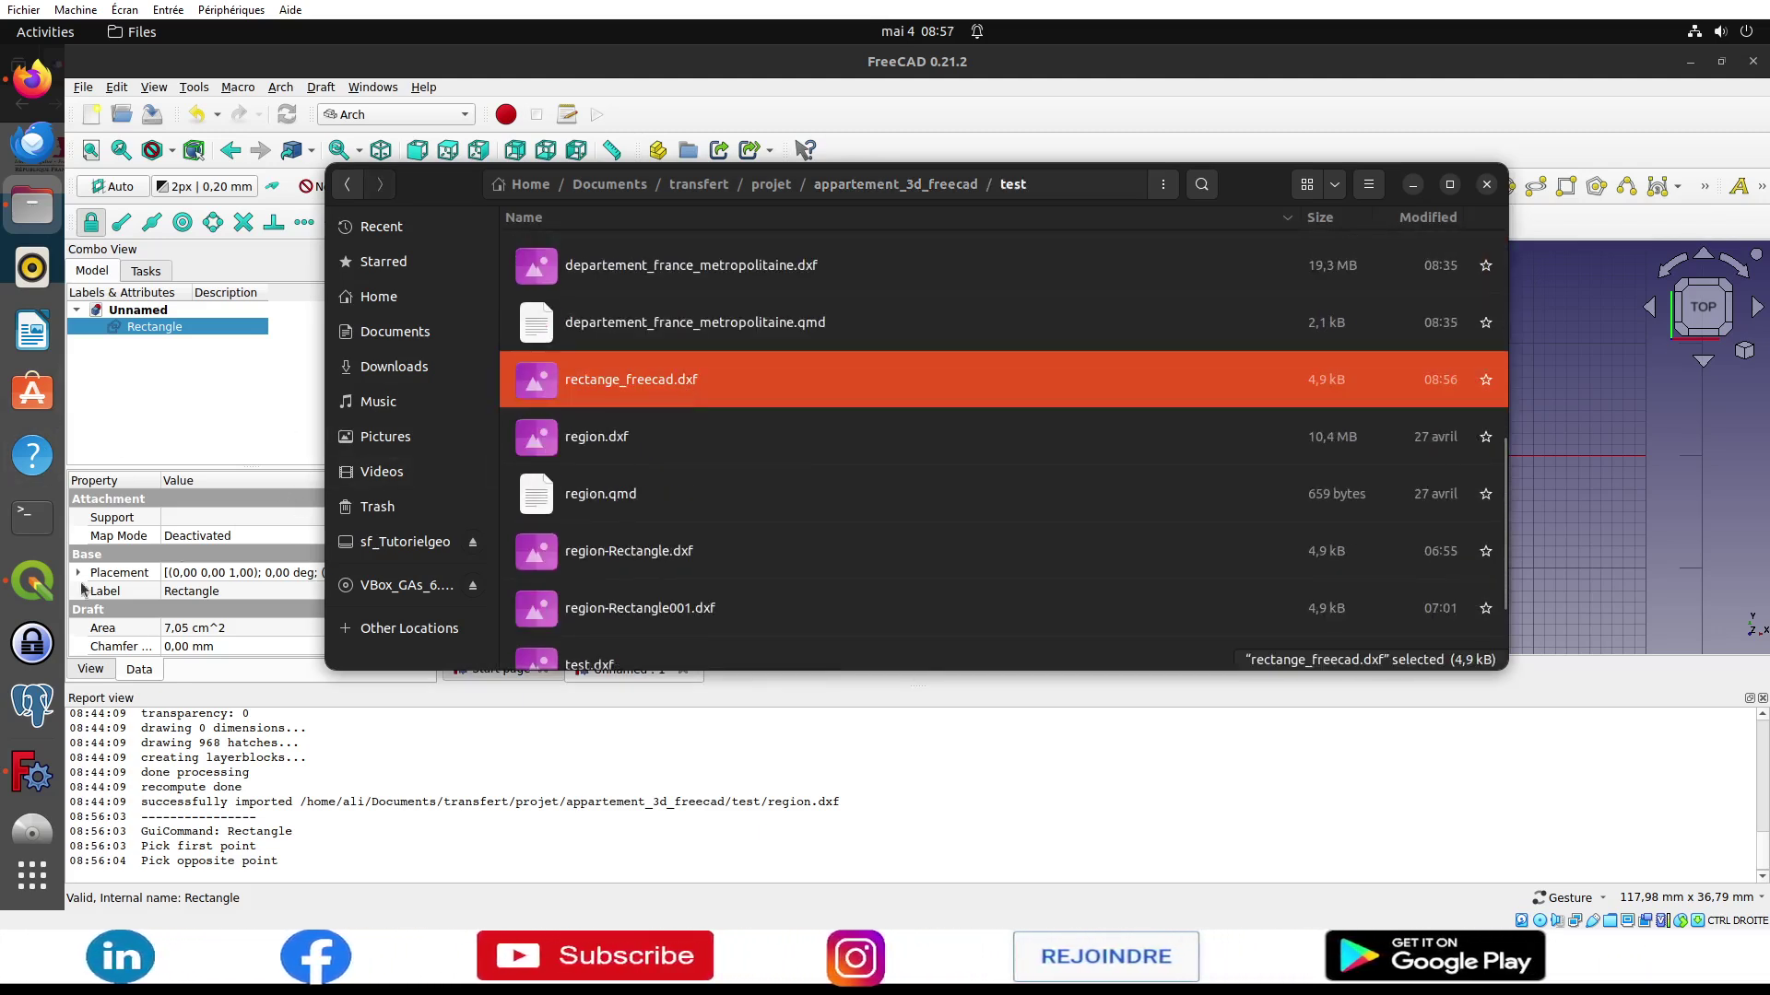
left_click(55, 600)
left_click(32, 207)
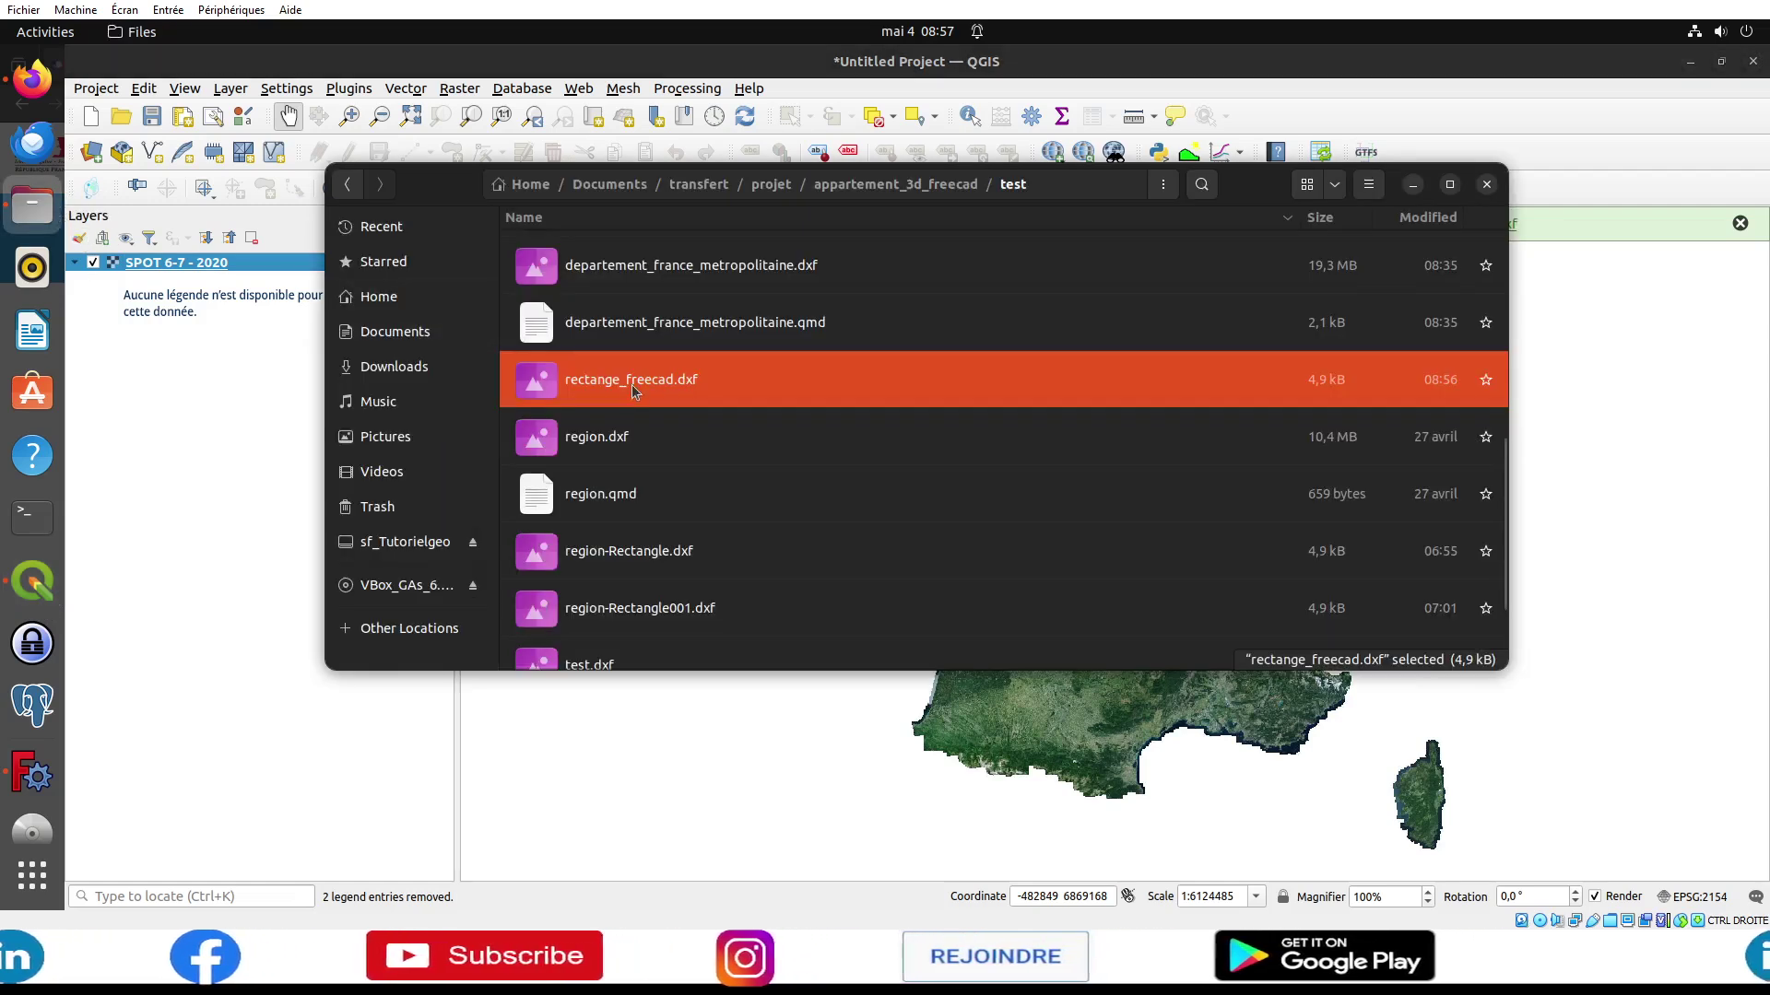
left_click_drag(632, 379, 213, 432)
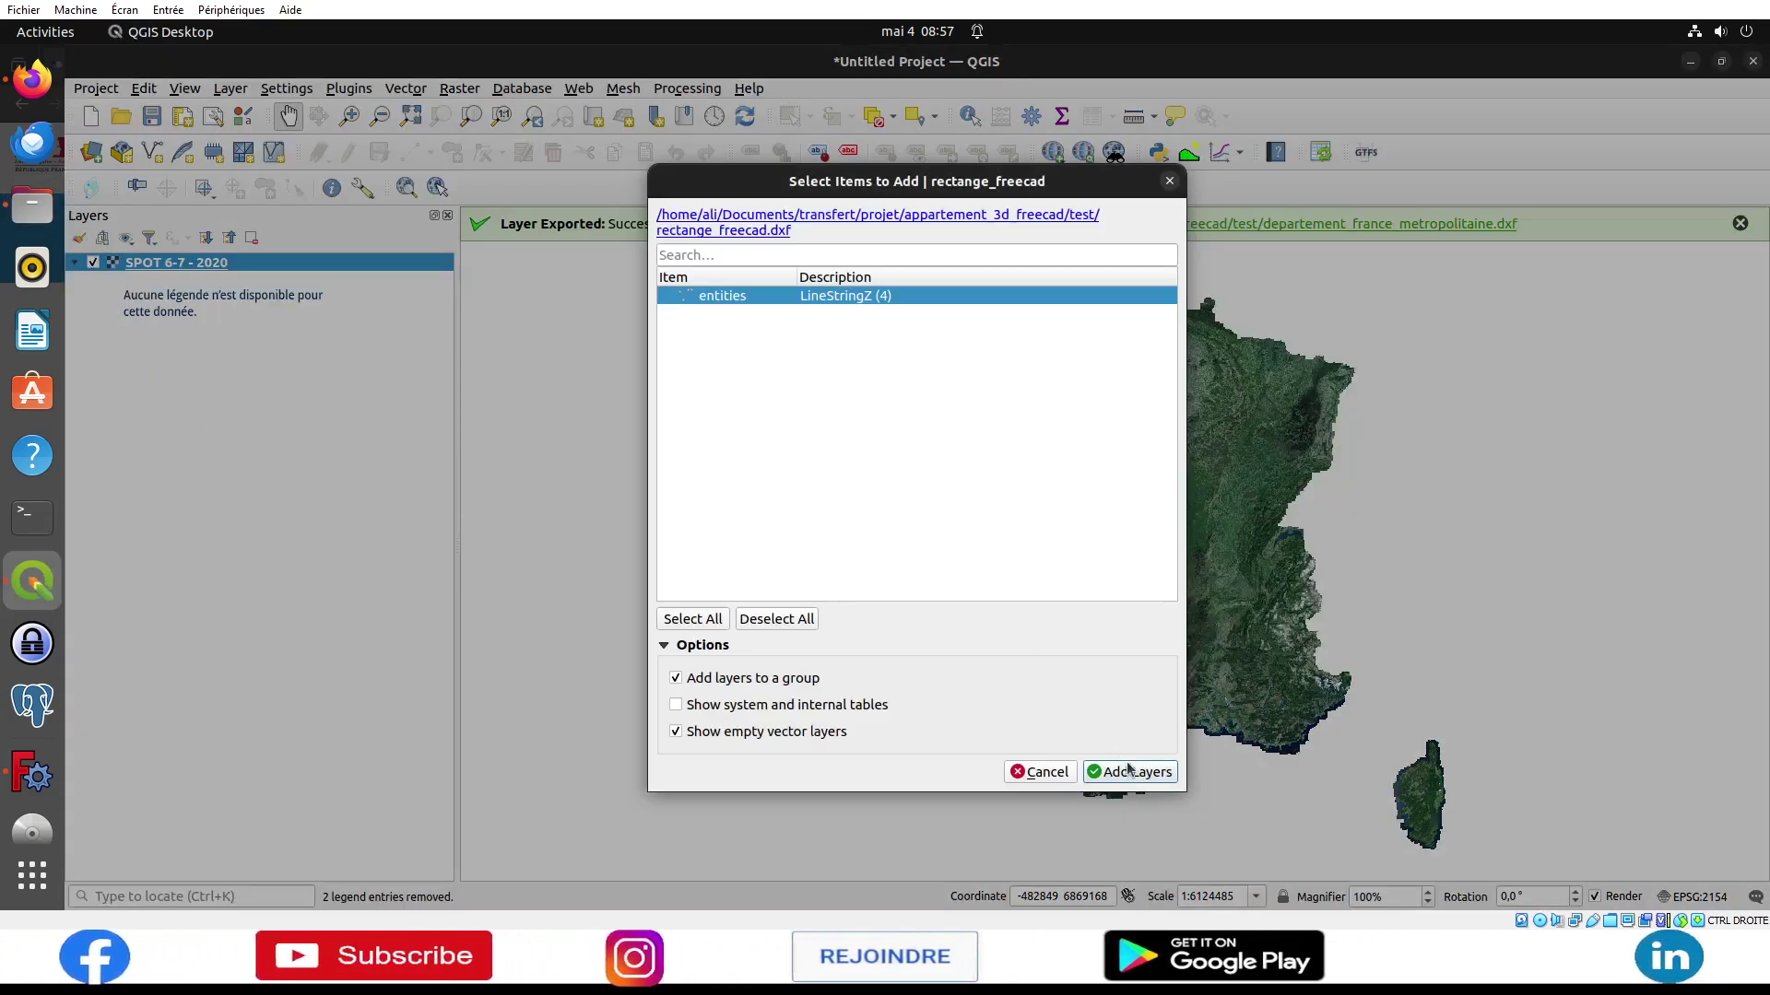
left_click(1127, 771)
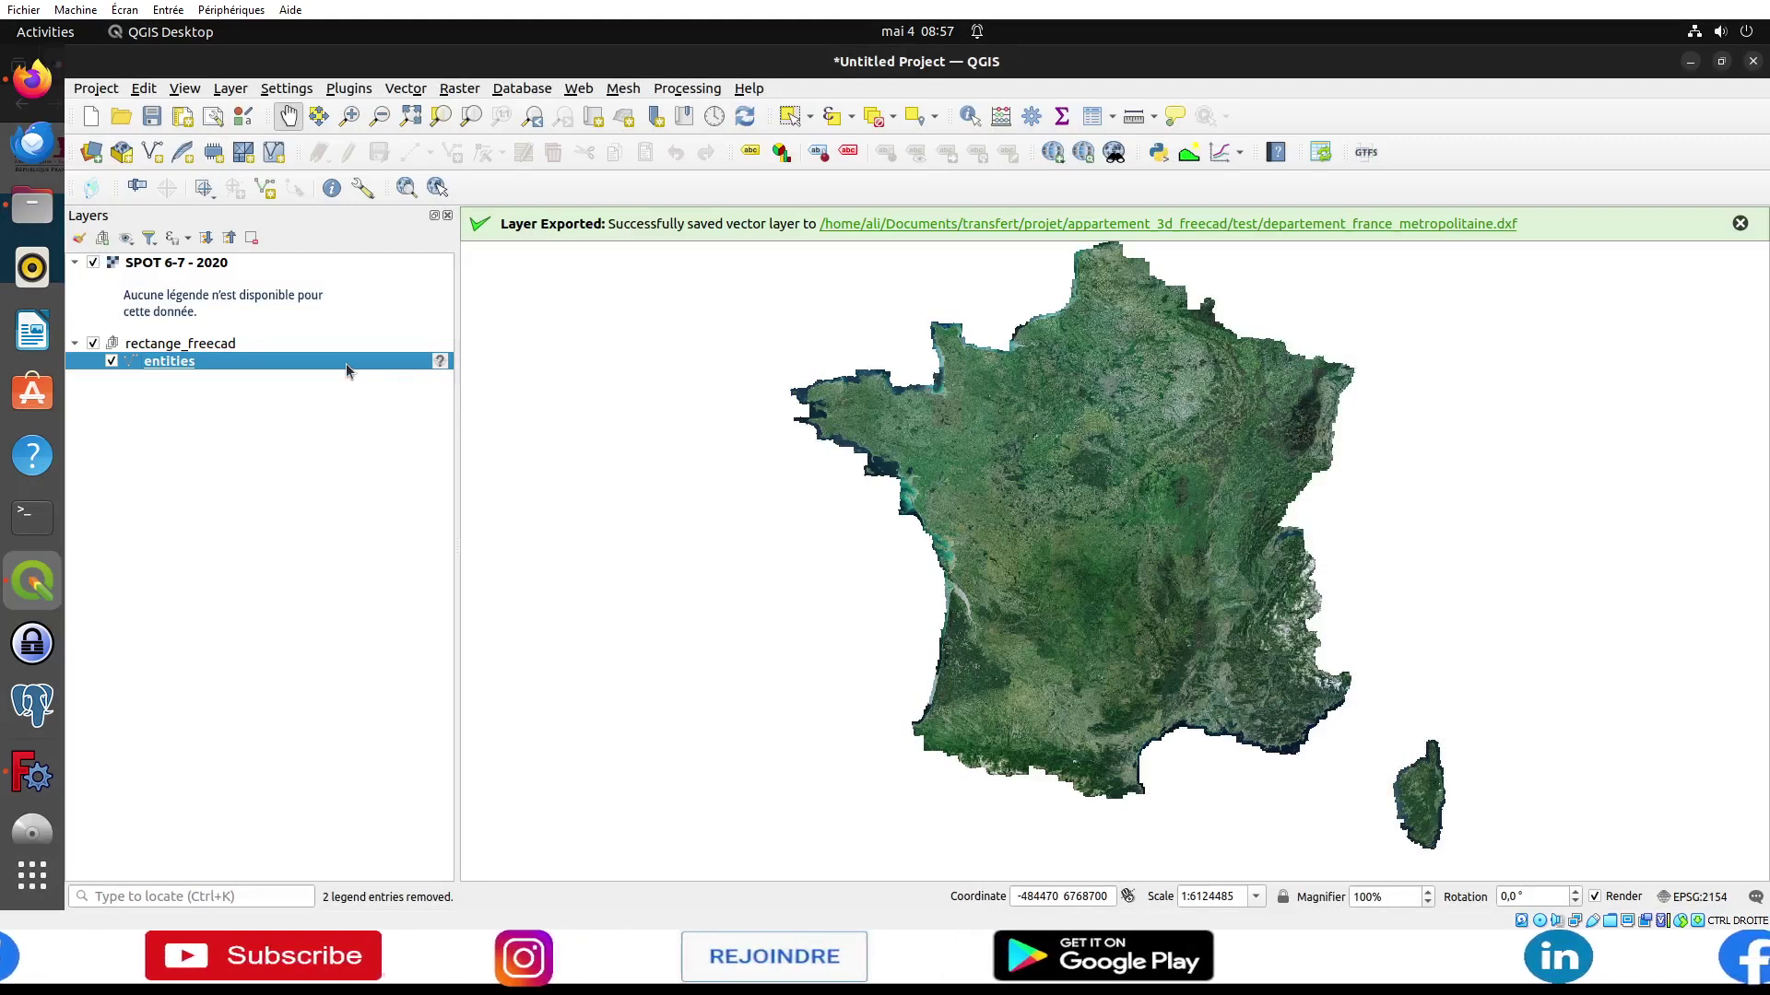
Step: View the rectangle in FreeCAD, then bring up the entities layer's context menu in QGIS
left_click(32, 775)
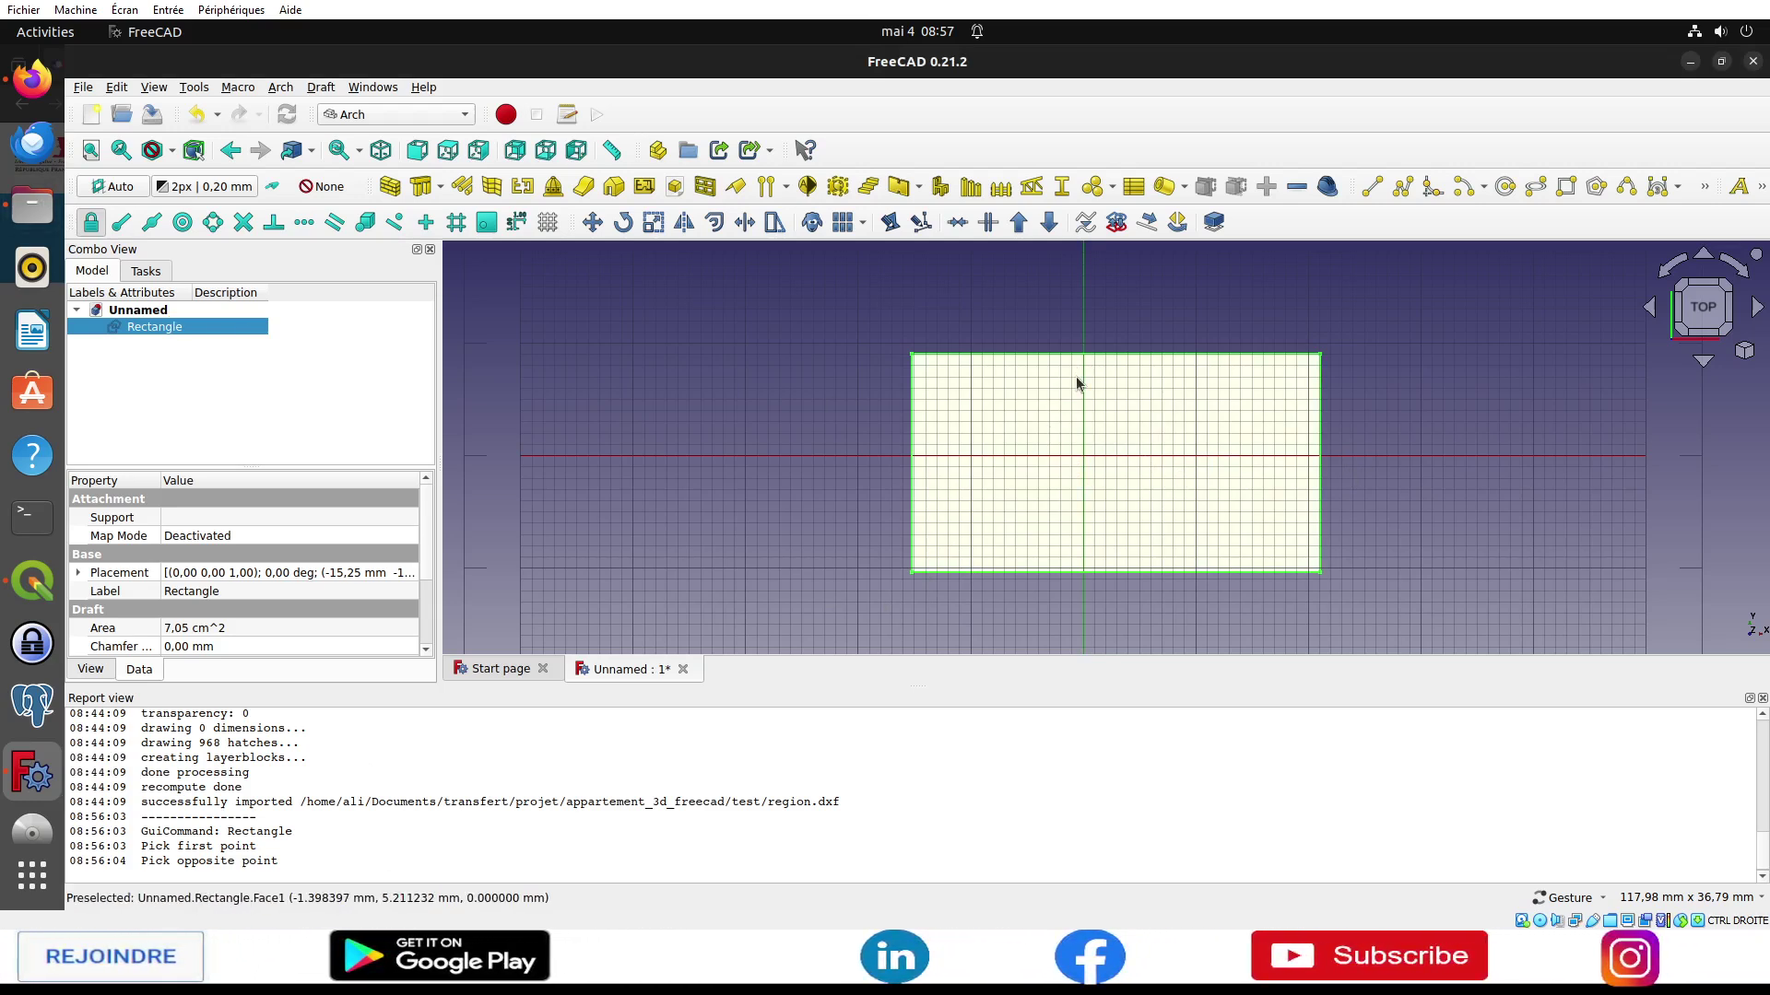
left_click(33, 581)
right_click(204, 360)
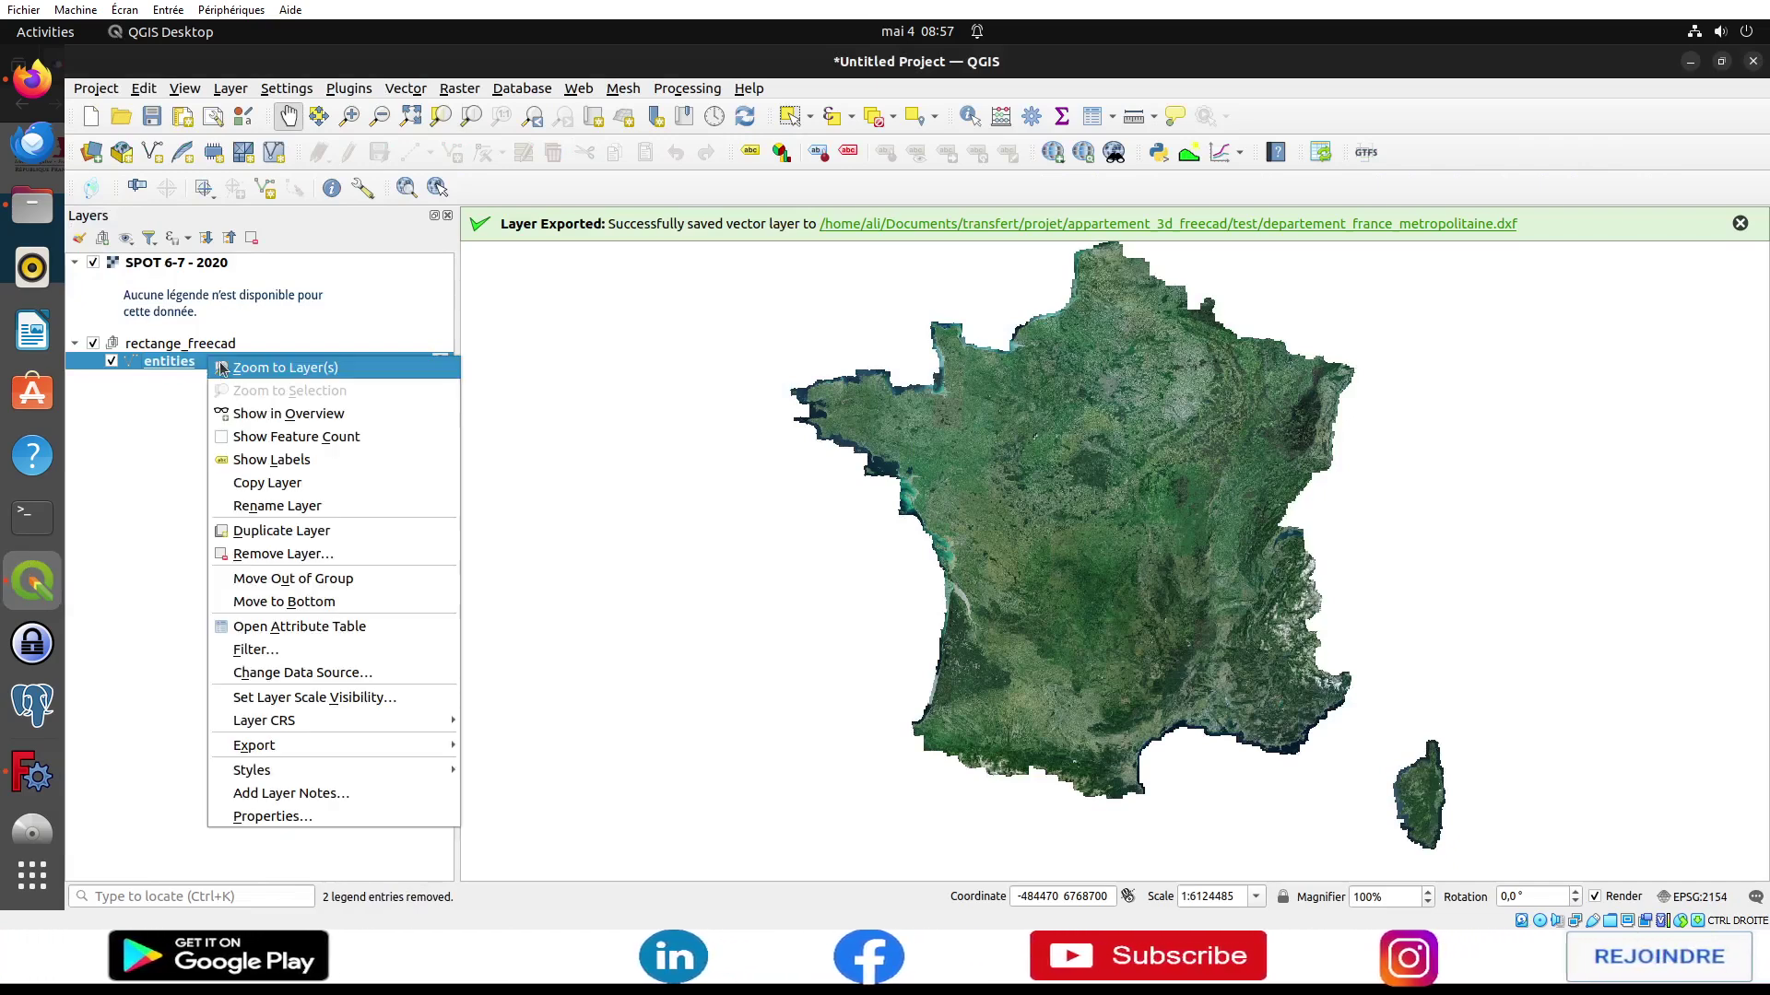
Step: Zoom the map to the entities layer and add the OSM Standard basemap from QuickMapServices
left_click(222, 368)
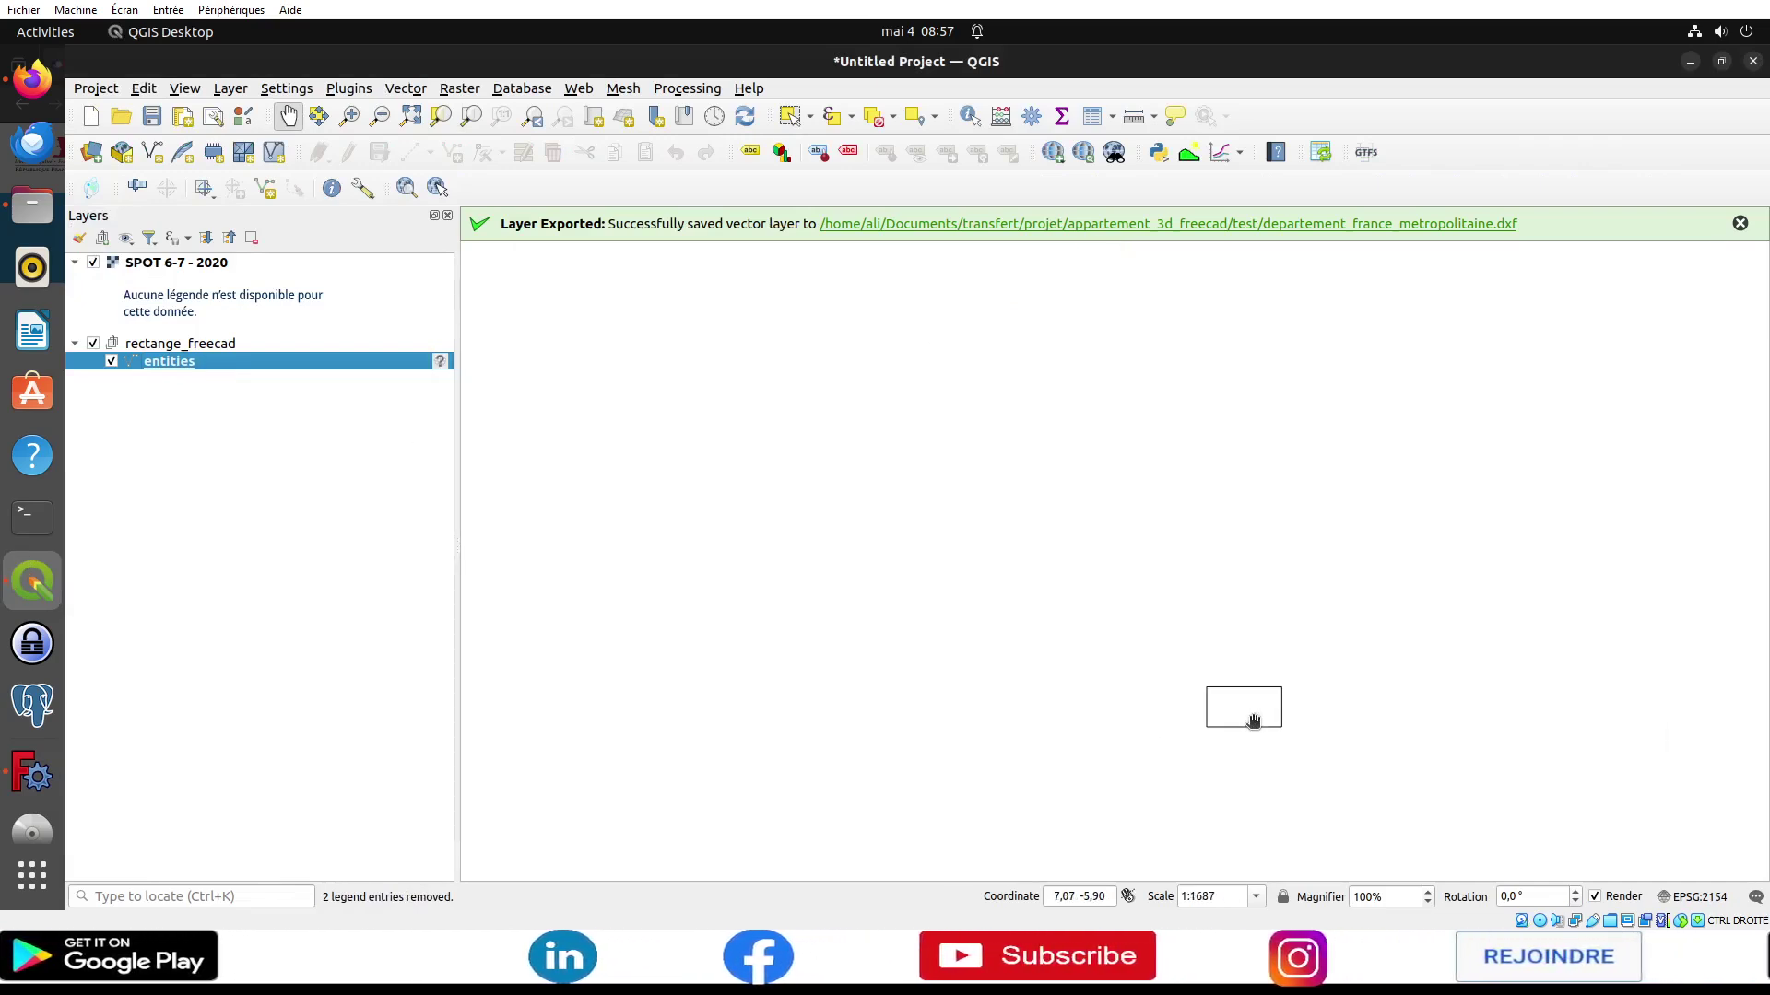
scroll(1252, 719, "down", 1)
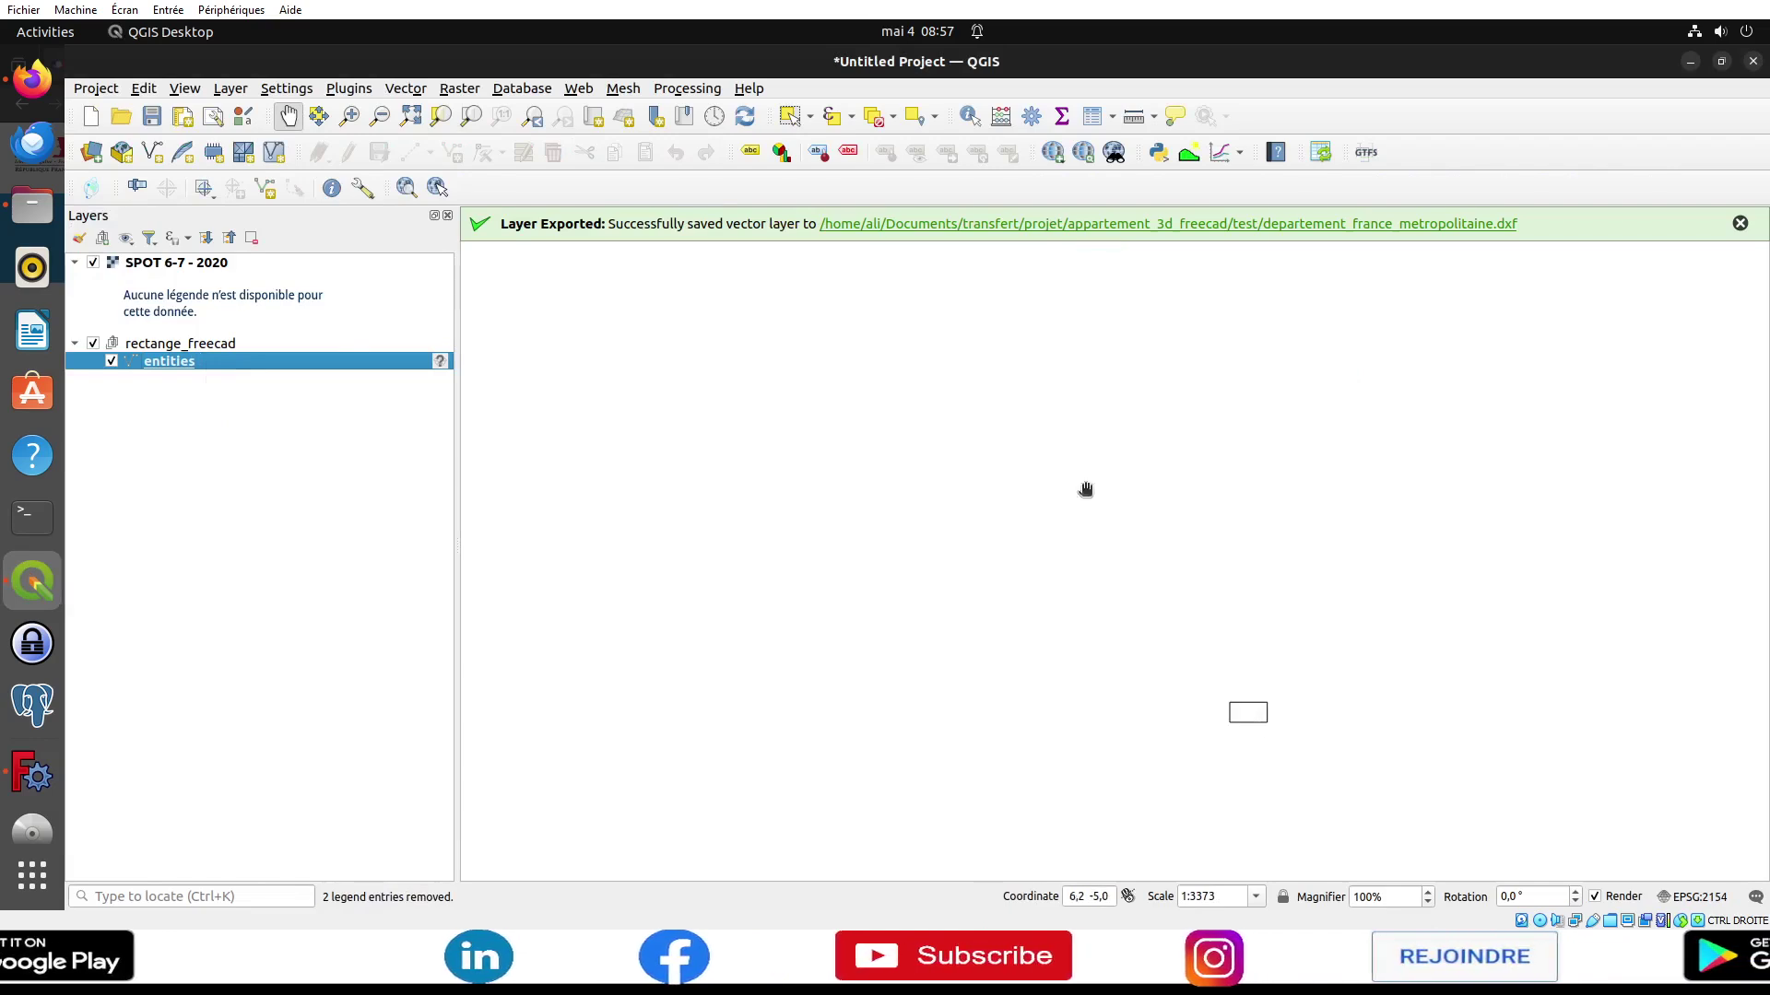
left_click(579, 89)
mouse_move(644, 132)
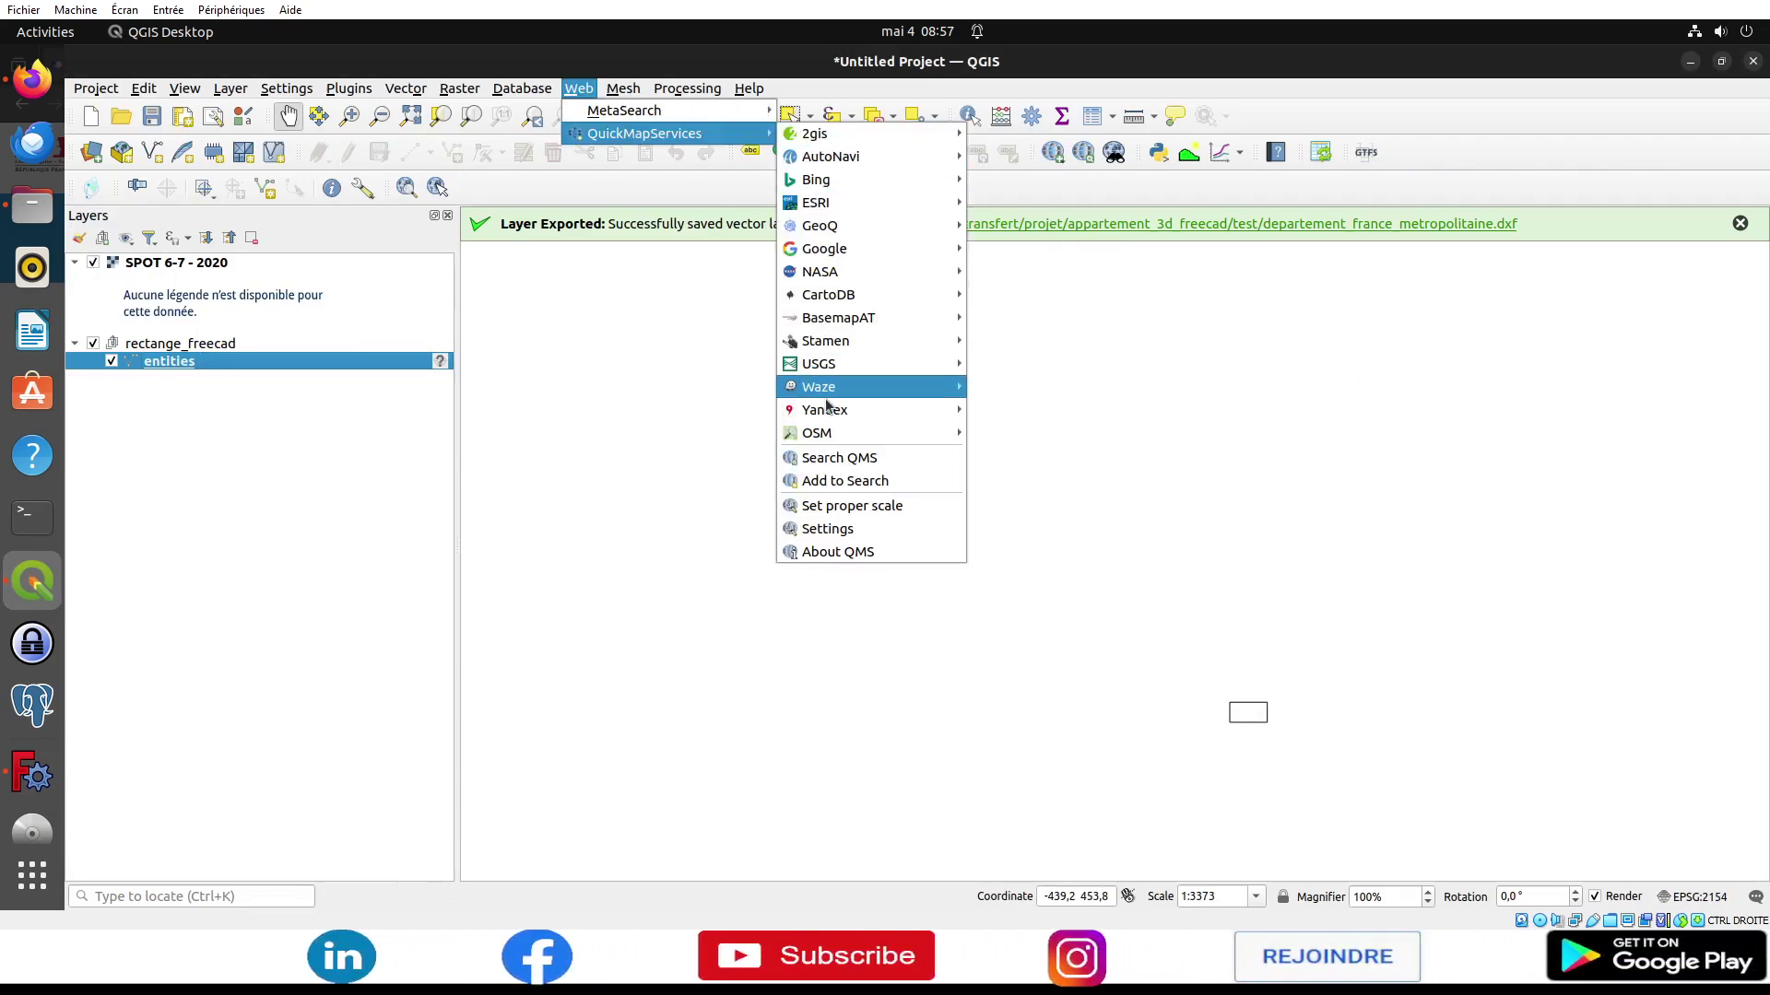
left_click(1023, 433)
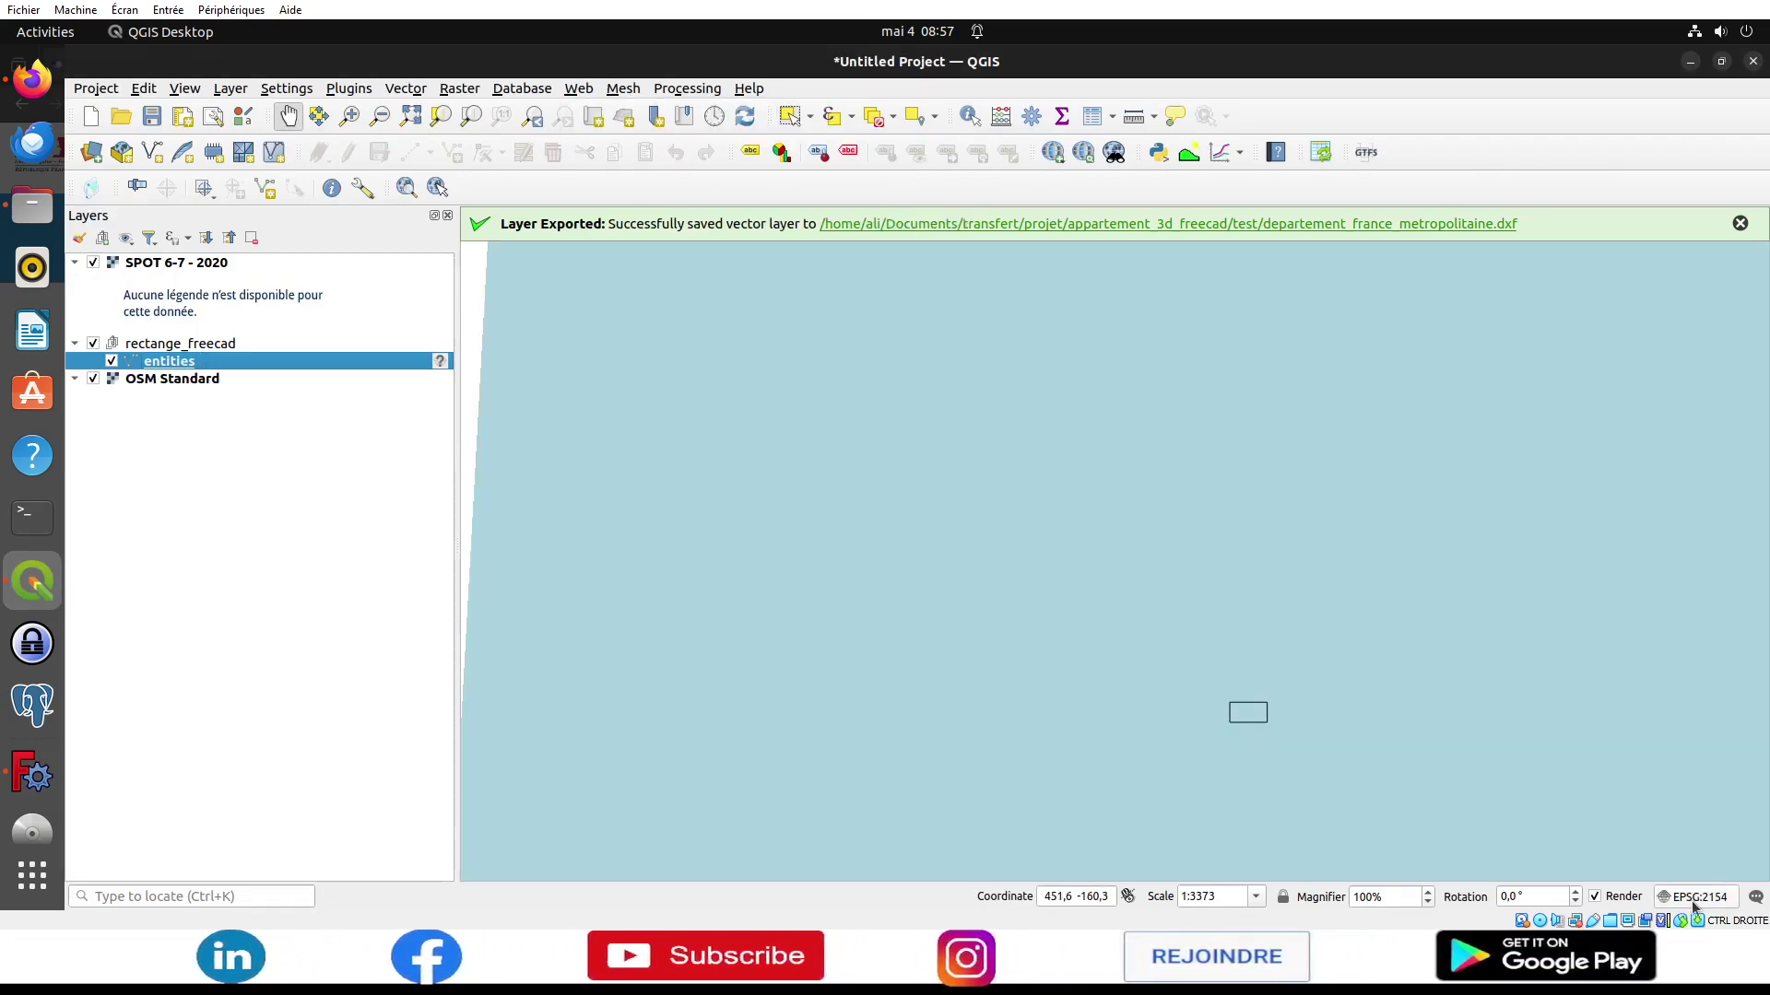
scroll(1250, 738, "down", 8)
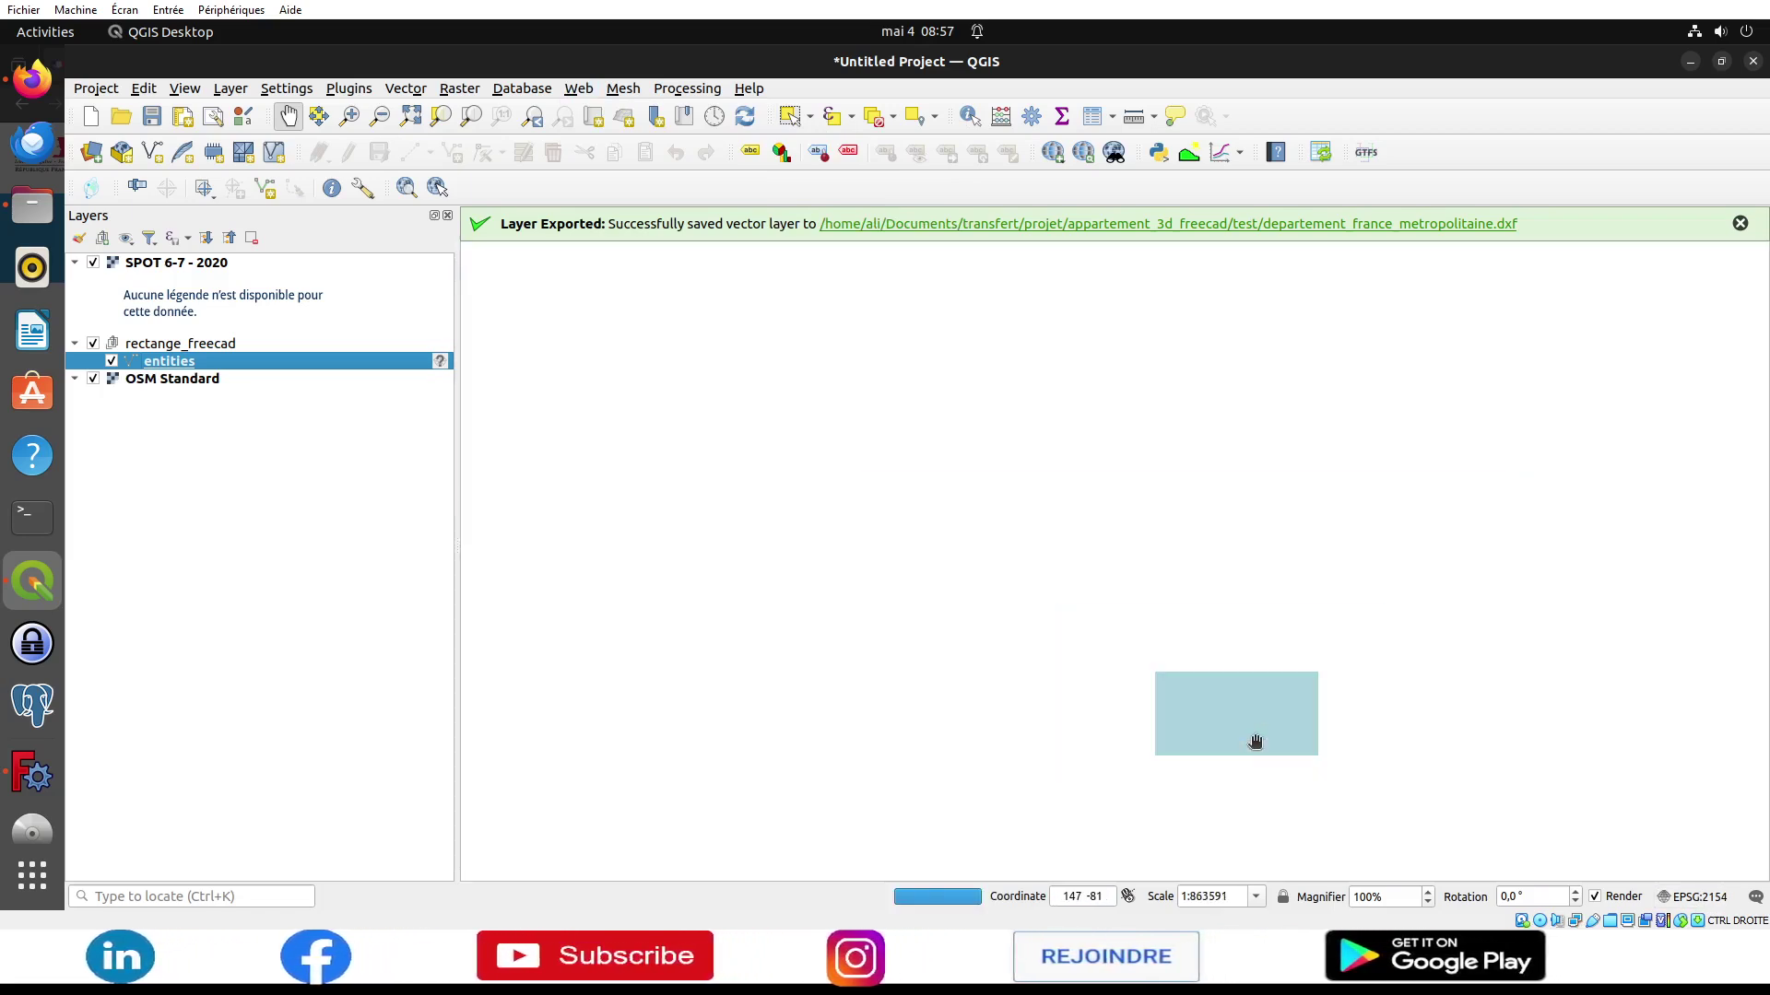
scroll(1259, 742, "down", 10)
scroll(1263, 741, "down", 1)
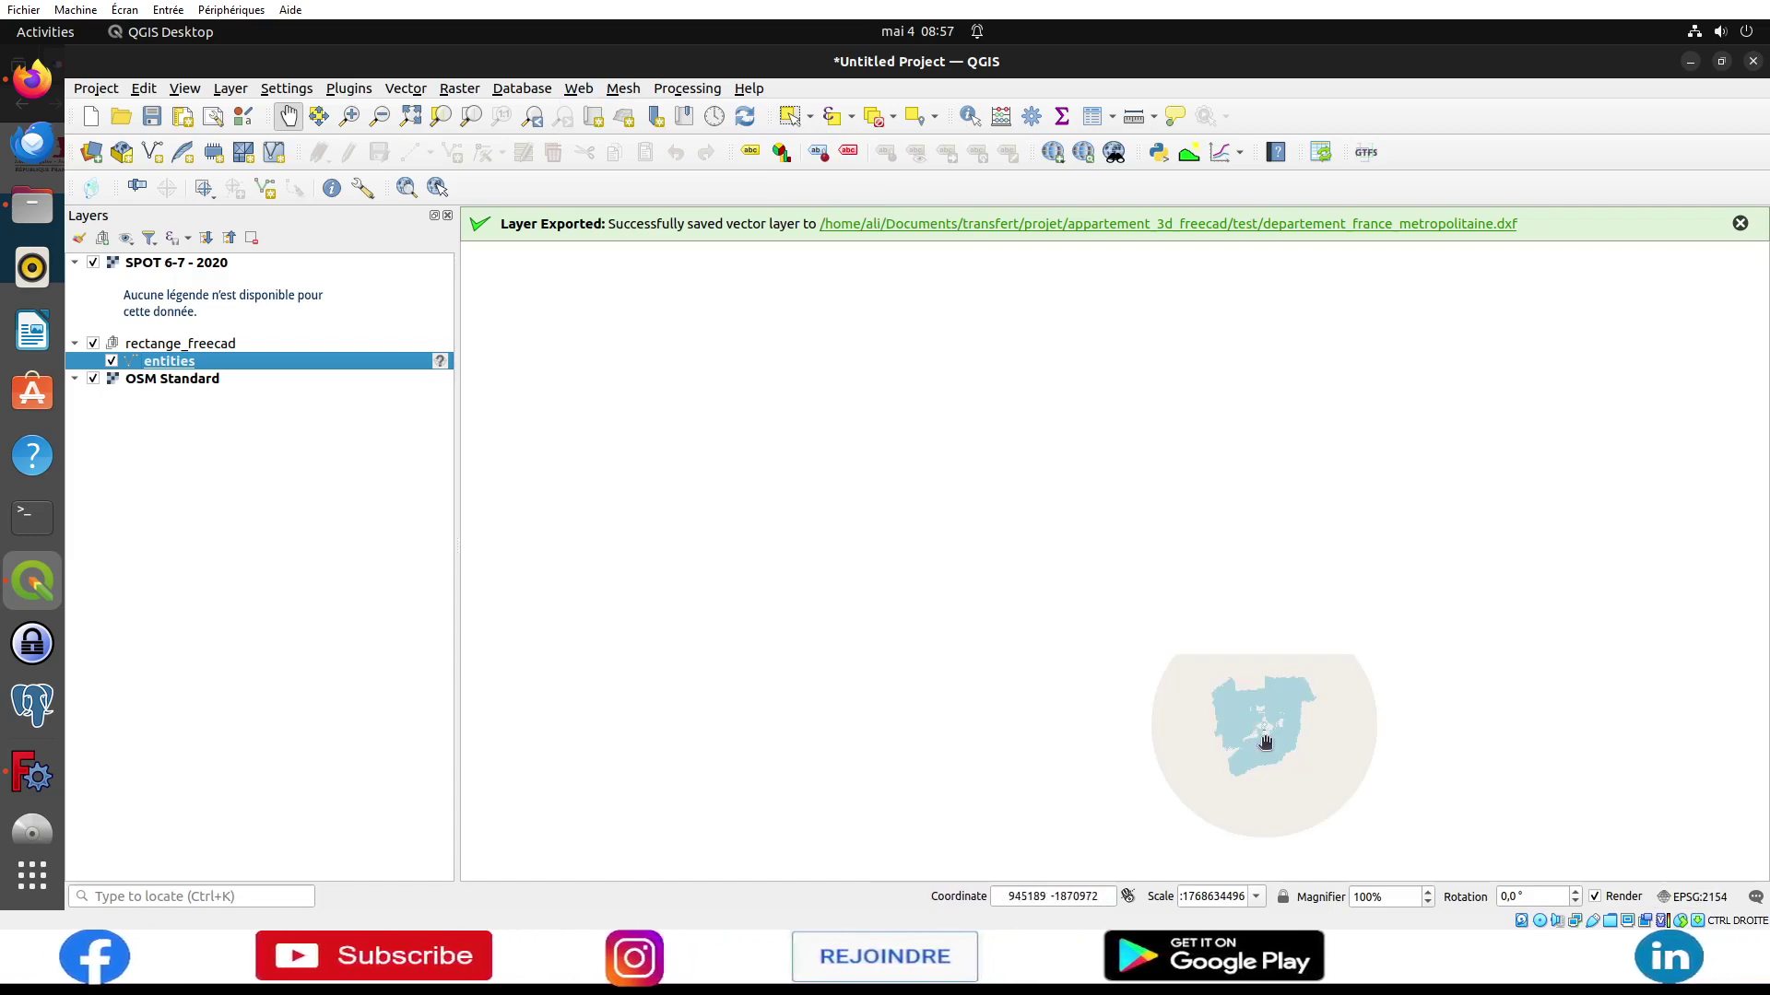
scroll(1264, 738, "up", 4)
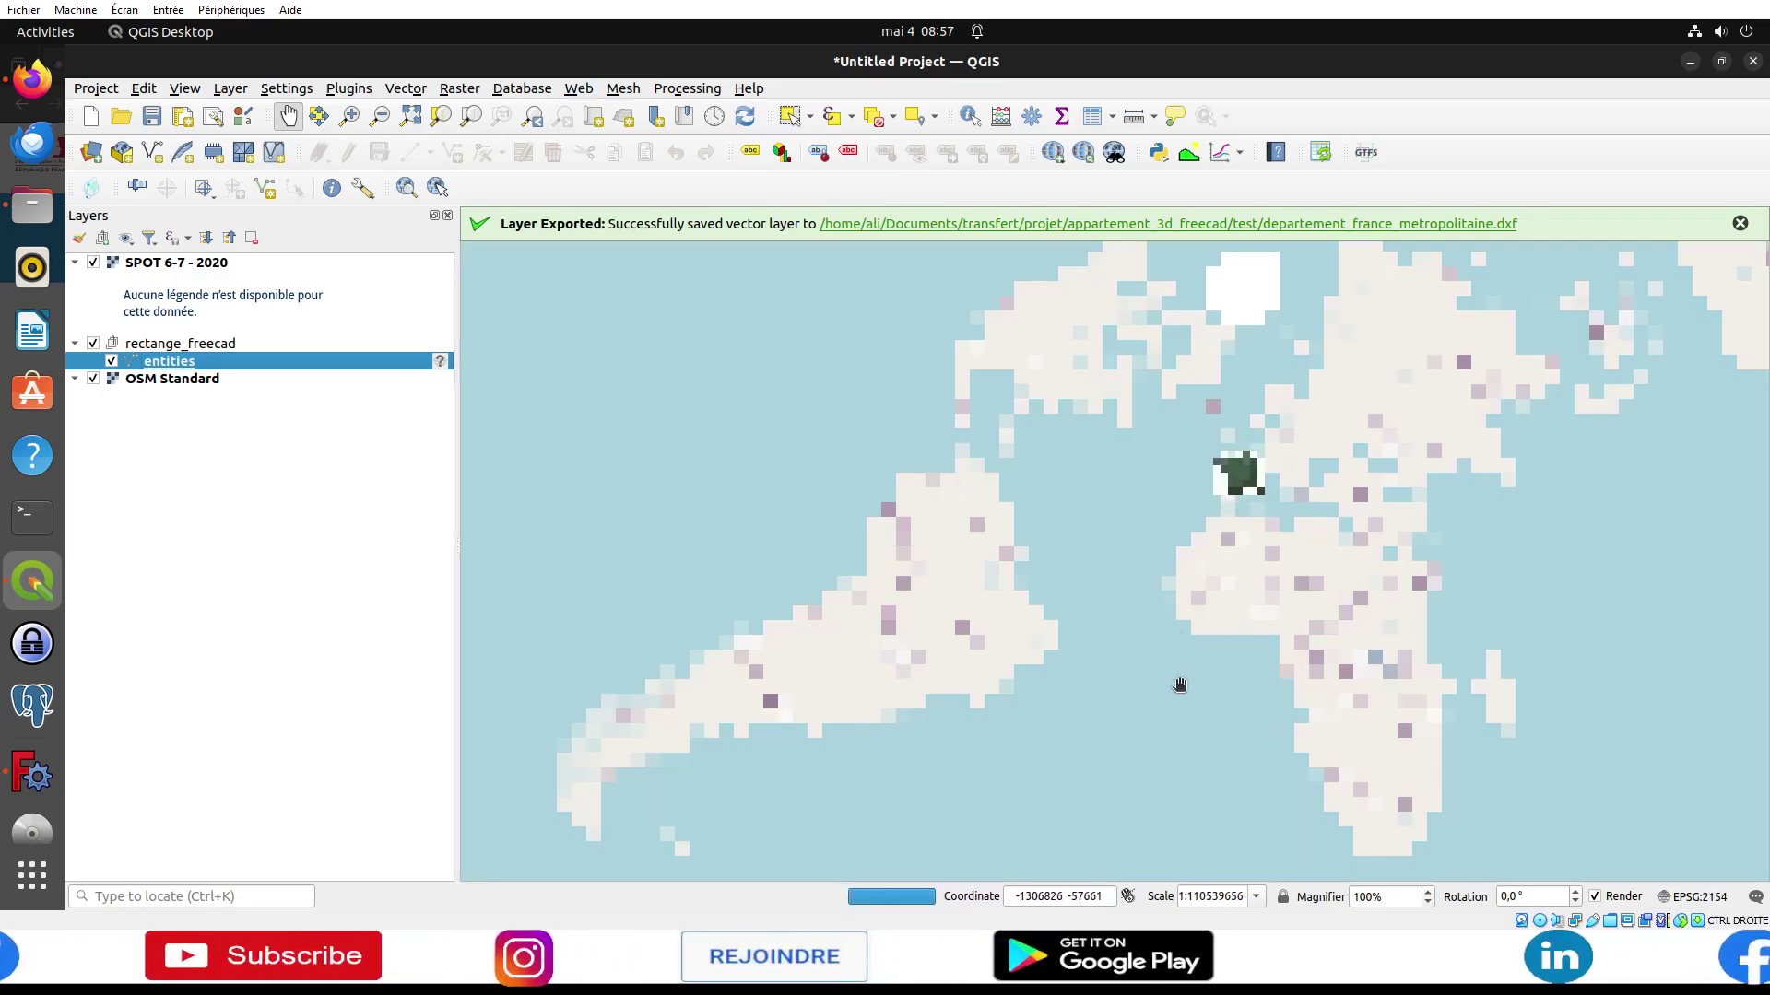
scroll(1175, 676, "up", 2)
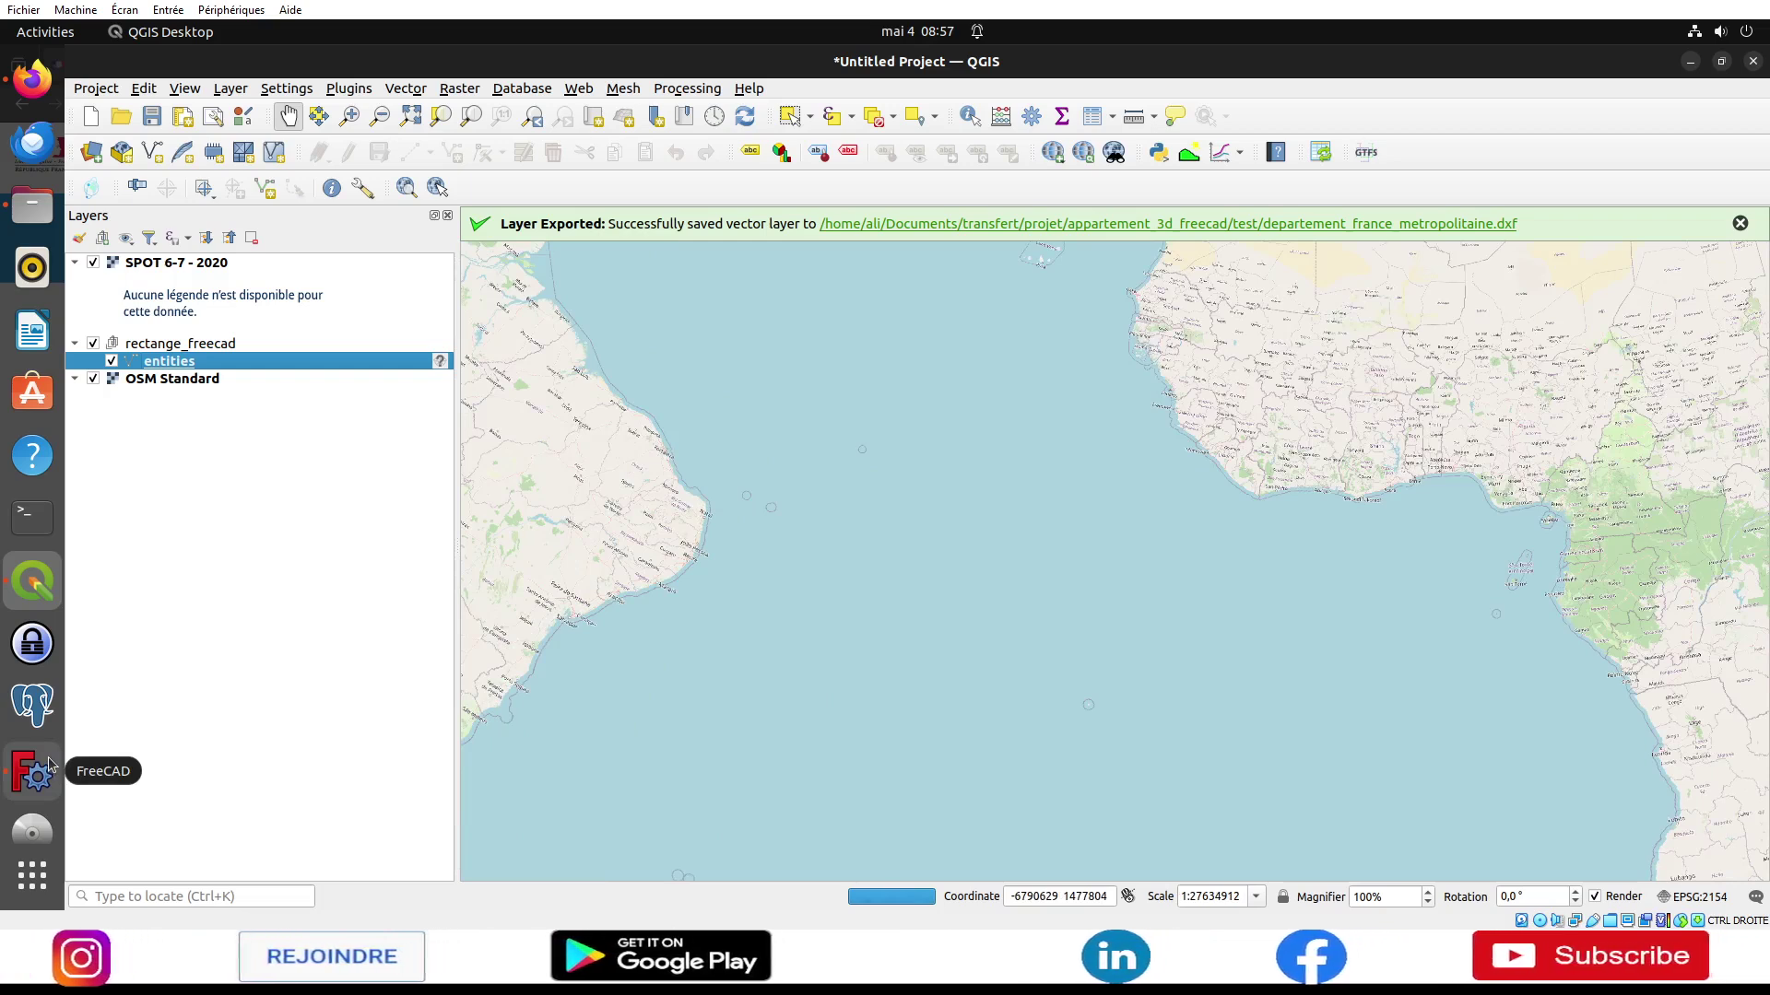
Step: Return to Firefox and scroll the cadastre page down to the Aide au téléchargement section
left_click(46, 91)
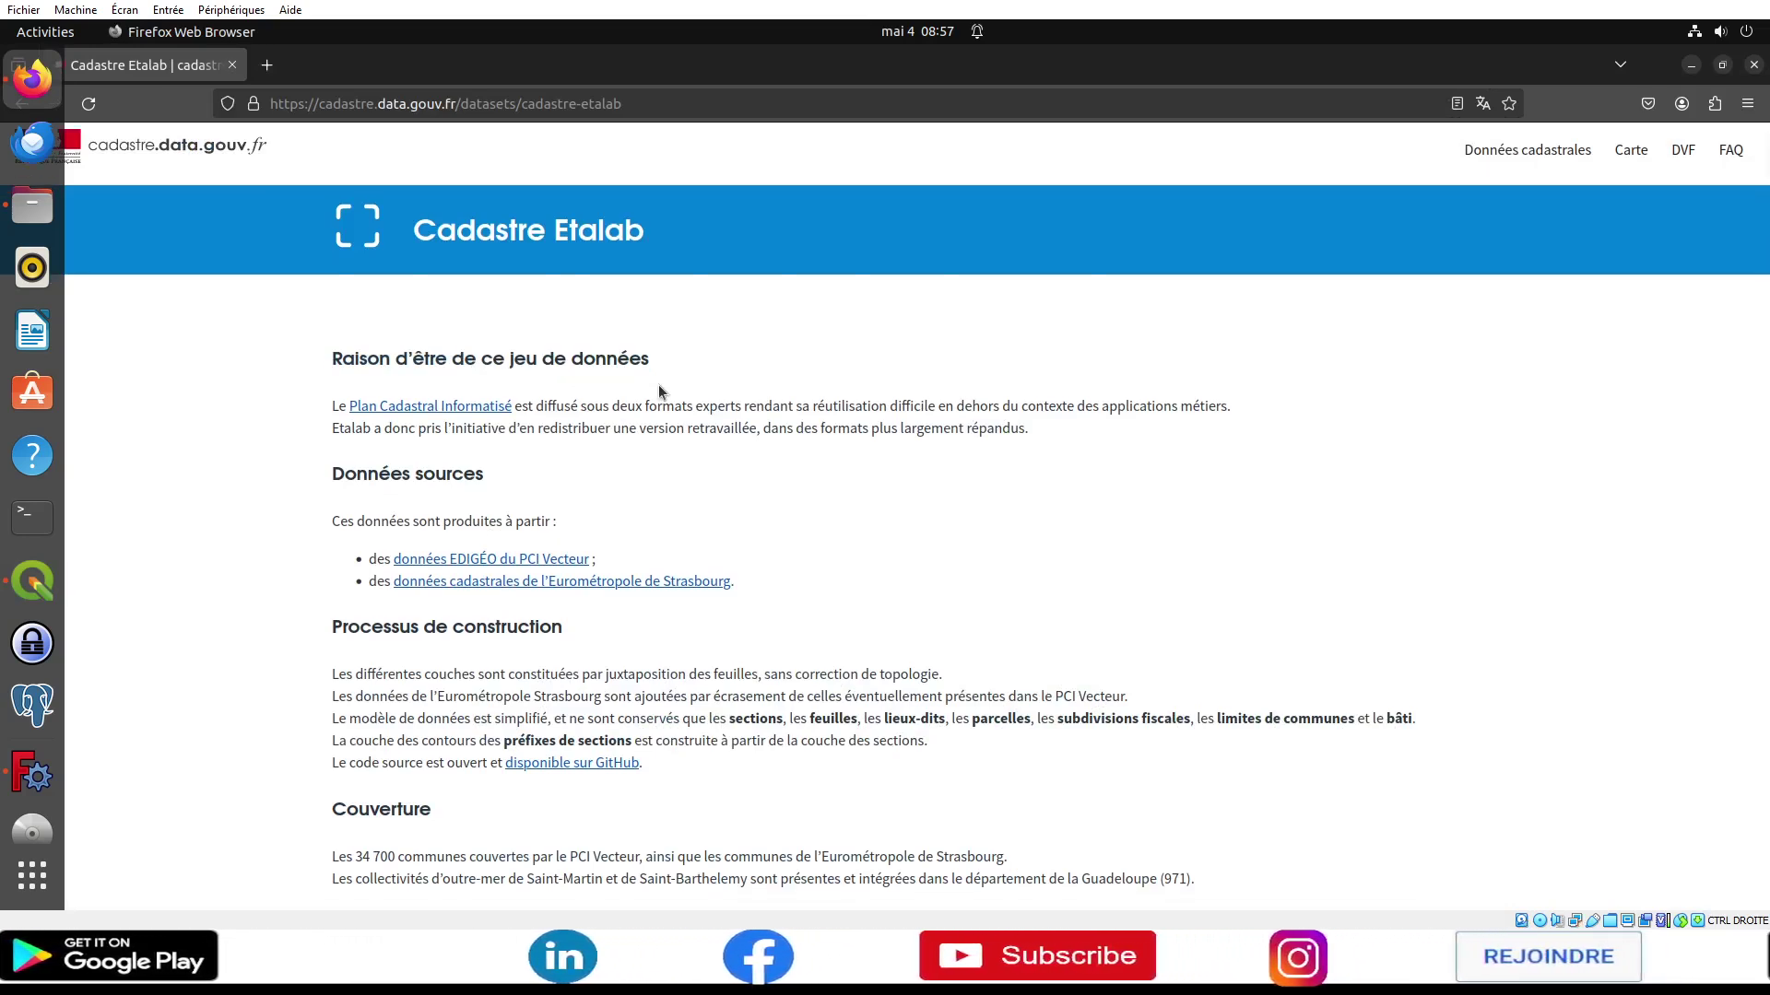
scroll(658, 384, "down", 5)
scroll(658, 385, "down", 5)
scroll(658, 384, "down", 10)
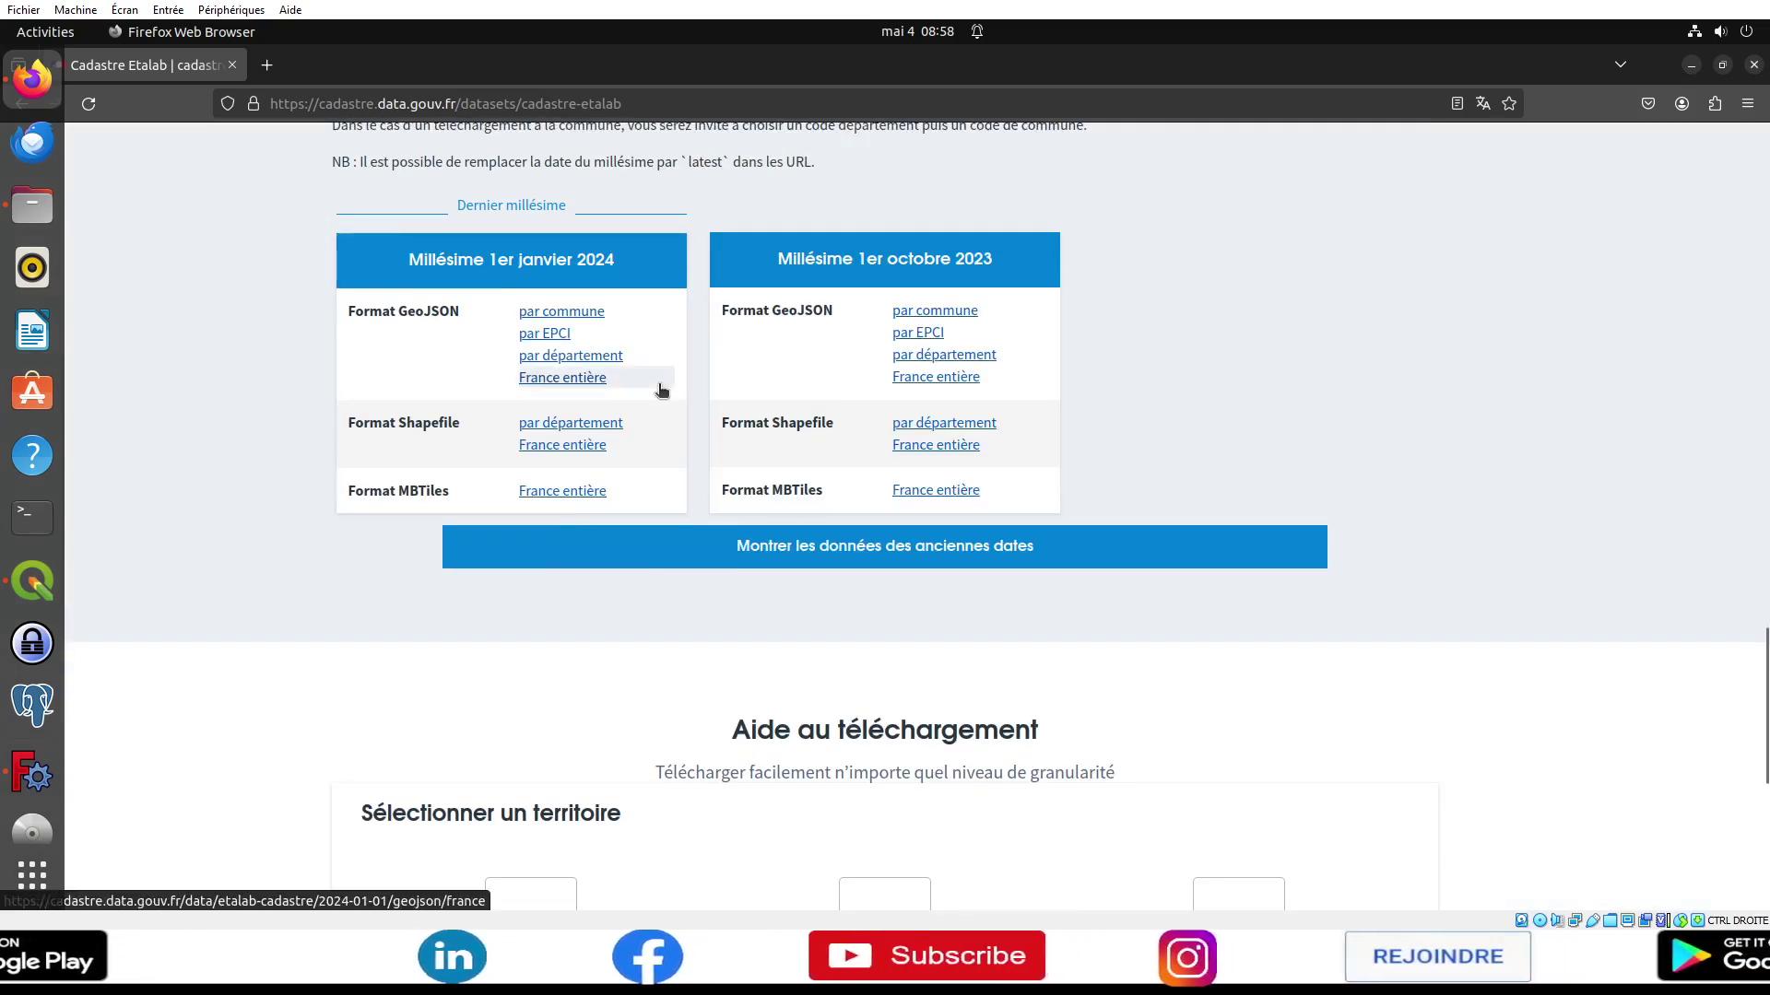
scroll(284, 424, "down", 1)
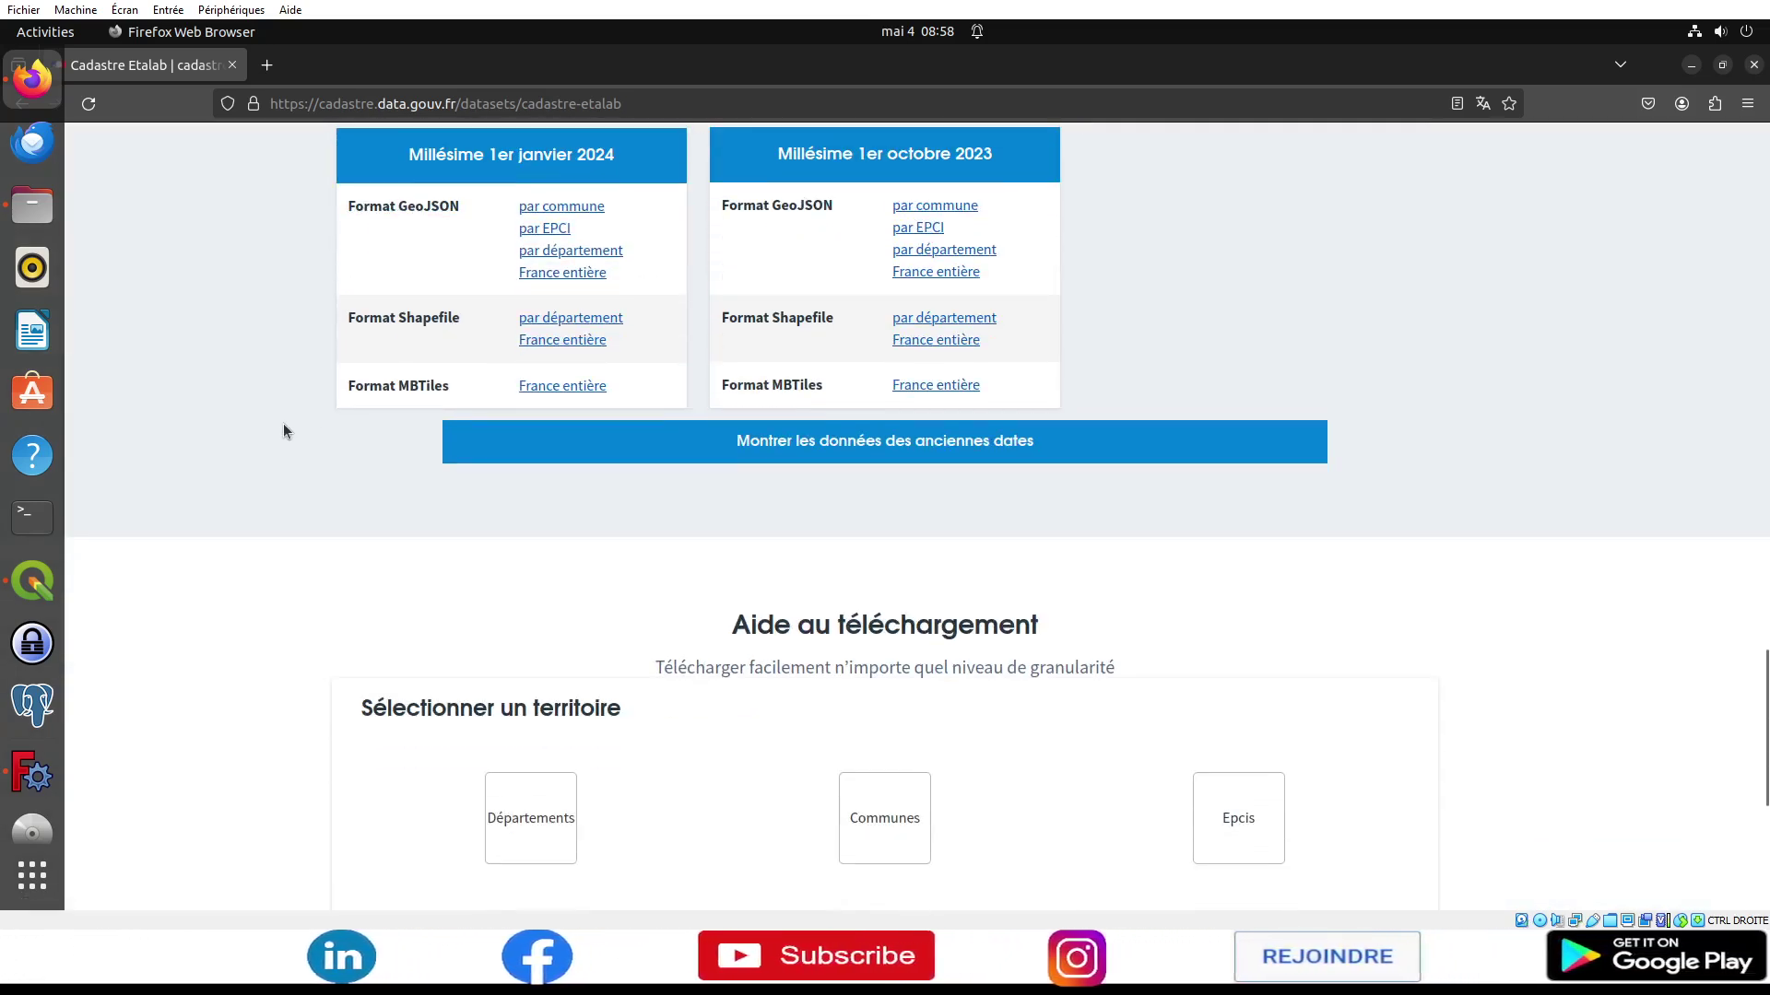
scroll(284, 423, "down", 4)
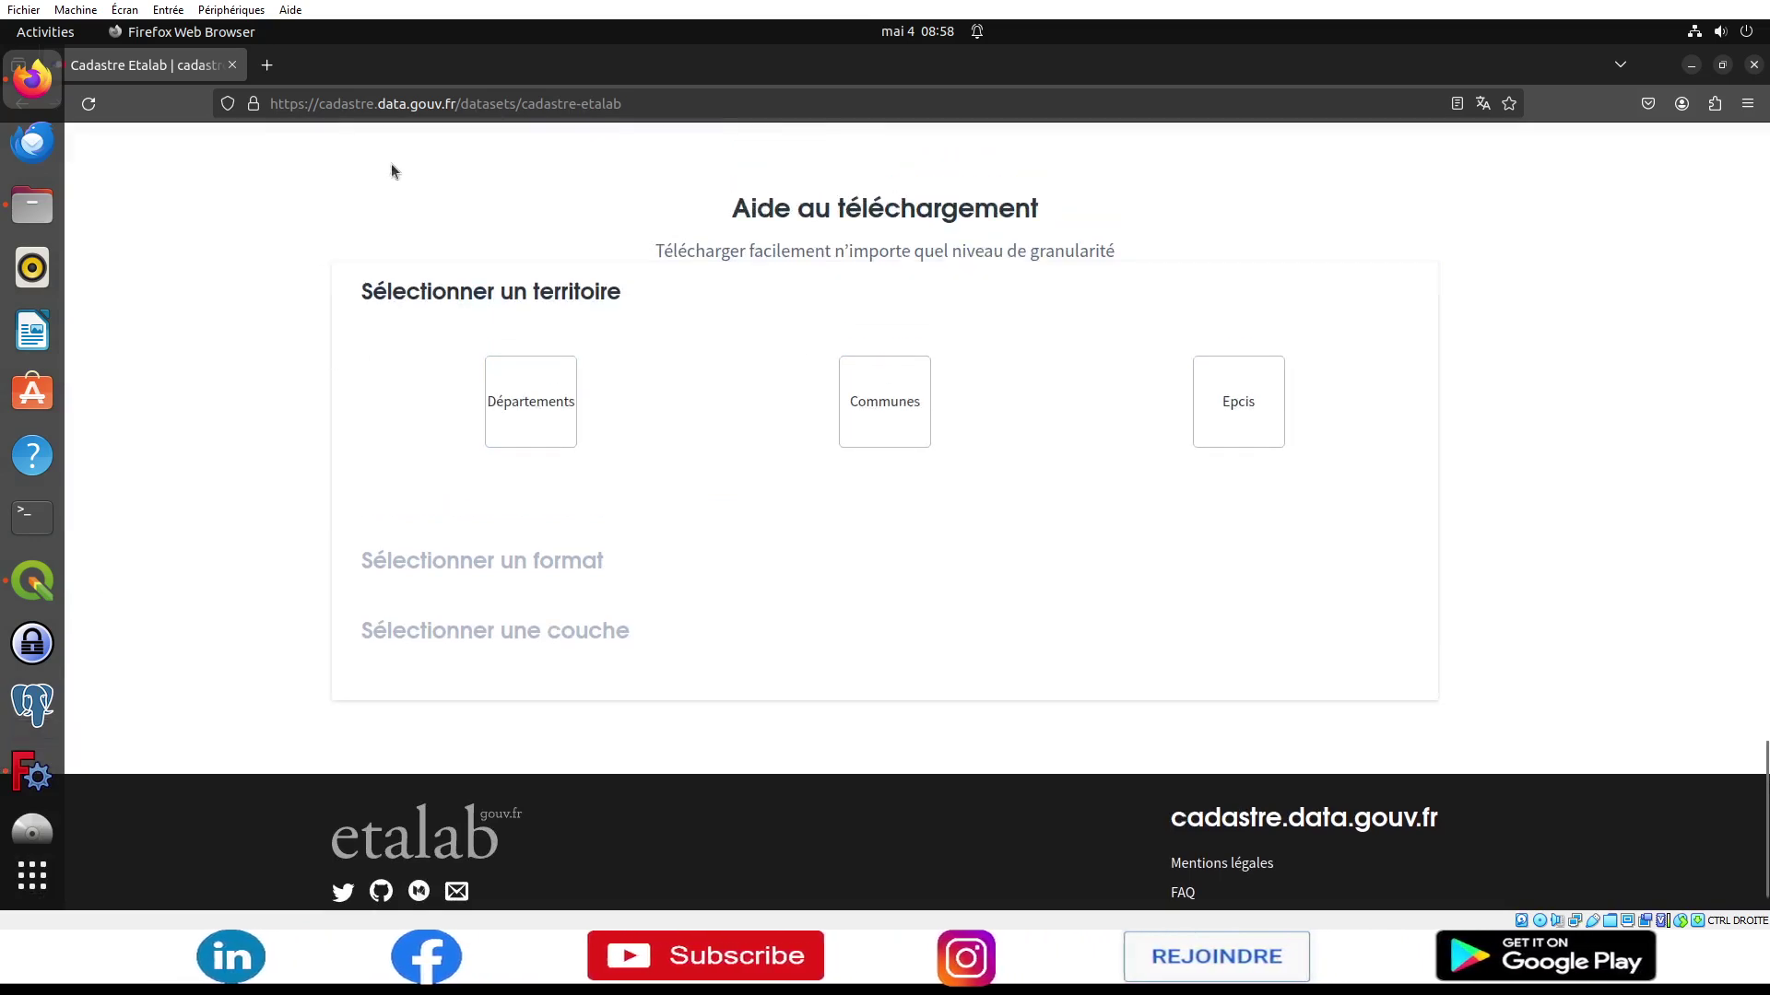
scroll(443, 148, "up", 1)
Step: Download Touët-sur-Var's Parcelles layer in SHP format as cadastre-06143-parcelles-shp.zip
left_click(910, 465)
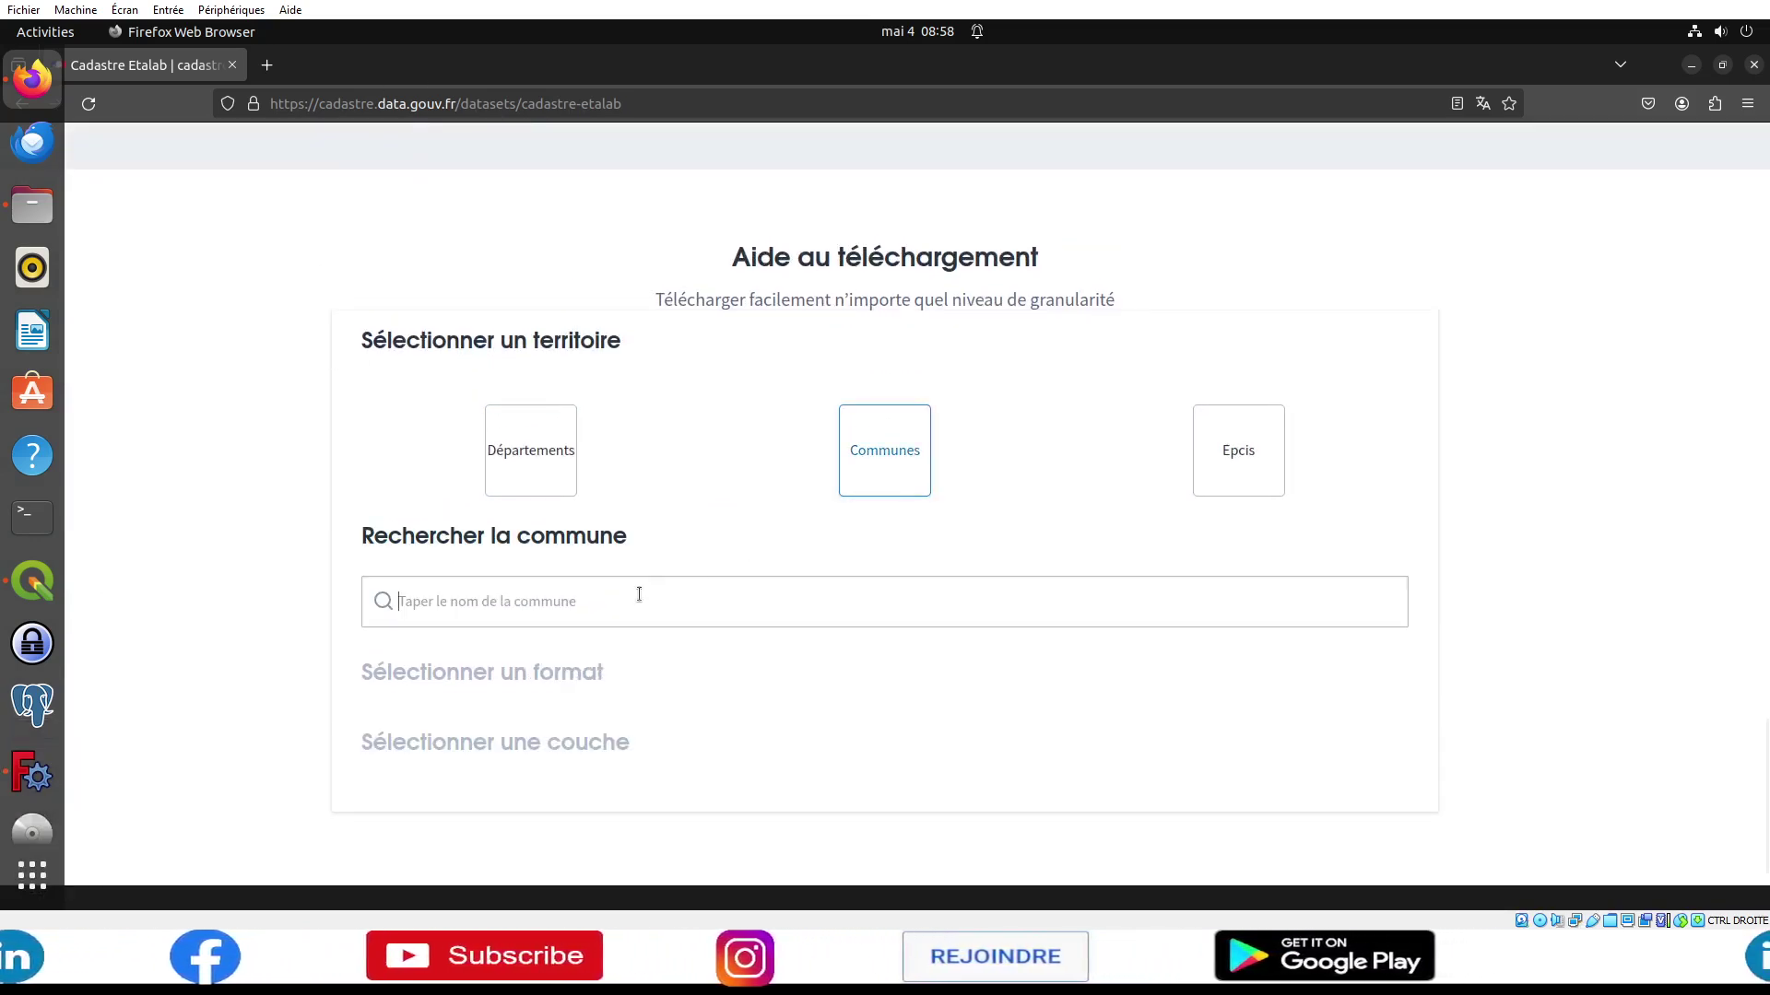
type("to")
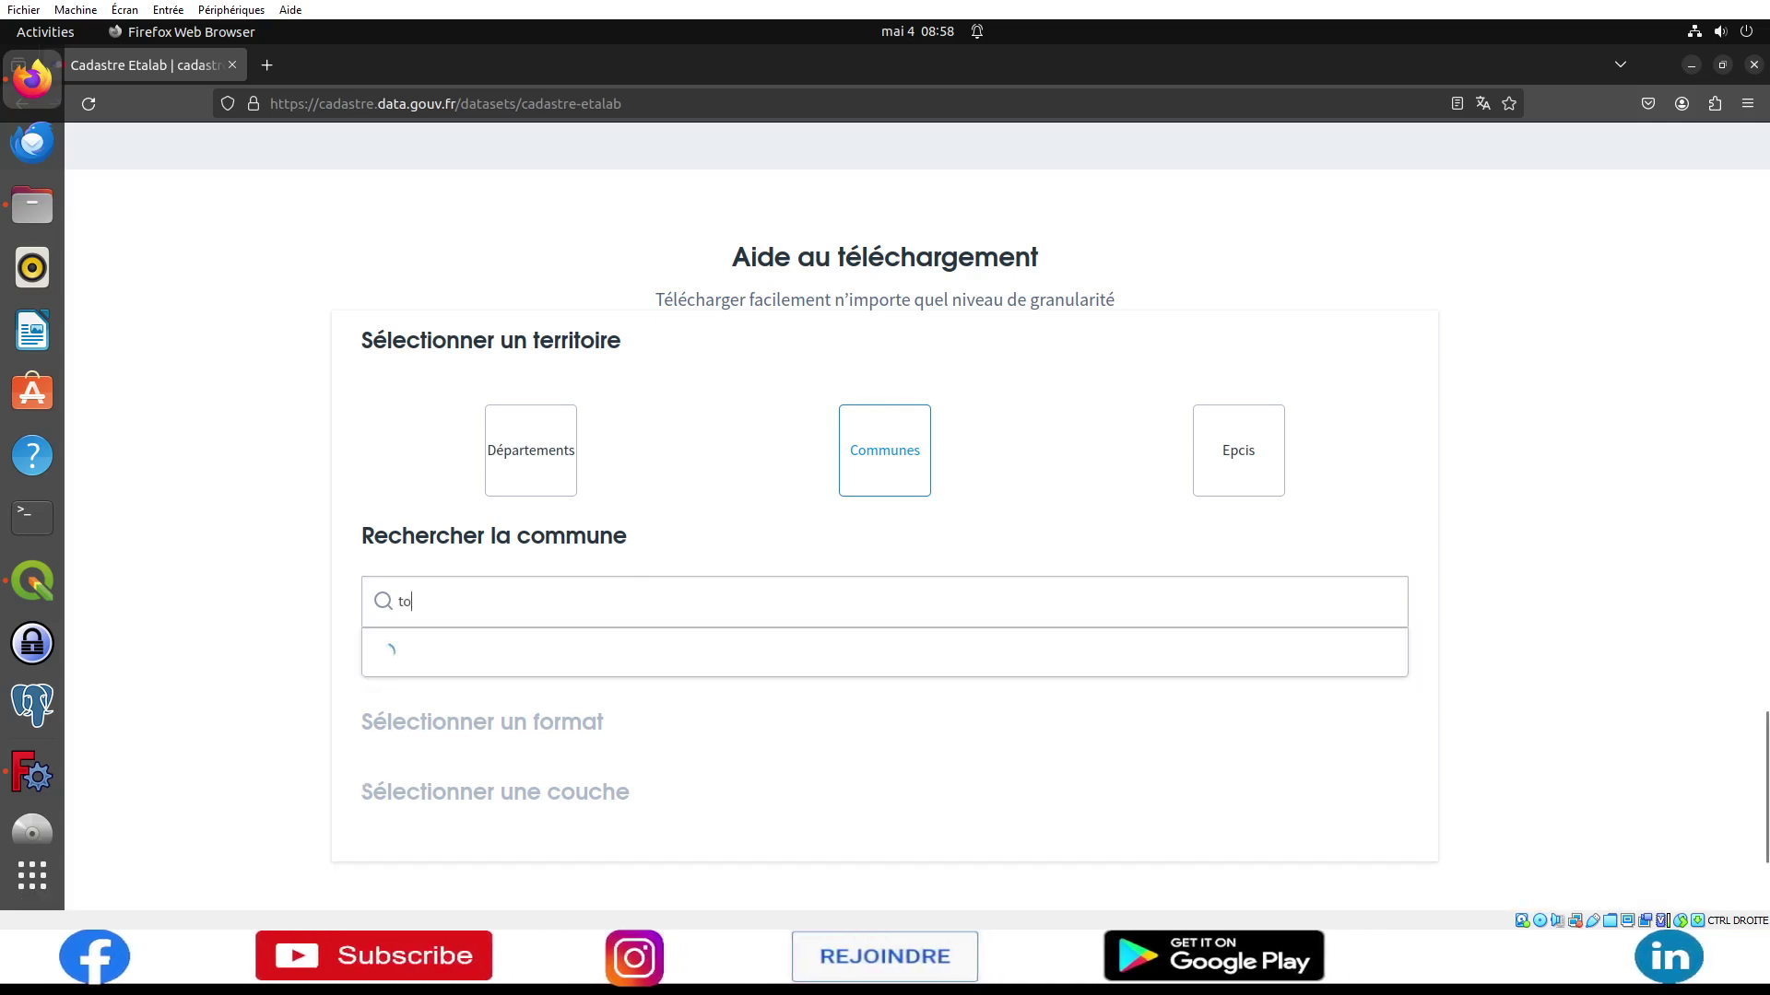
type("uet")
left_click(594, 668)
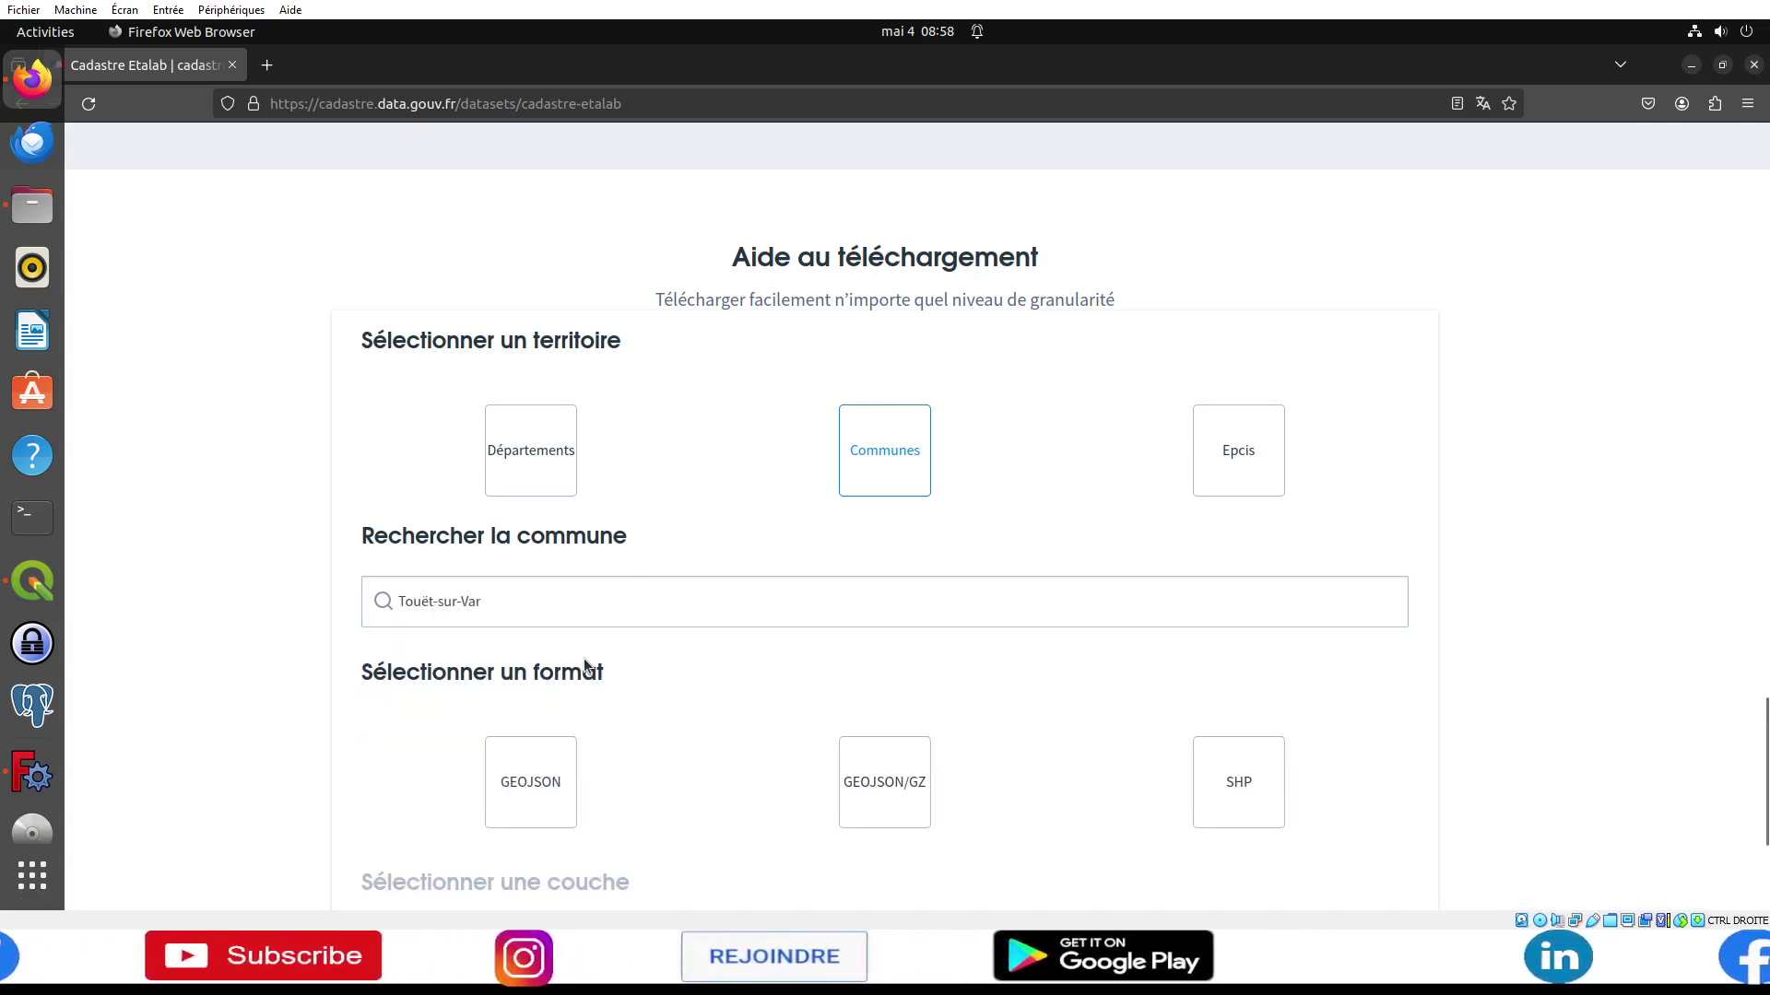
scroll(645, 719, "down", 5)
left_click(1238, 489)
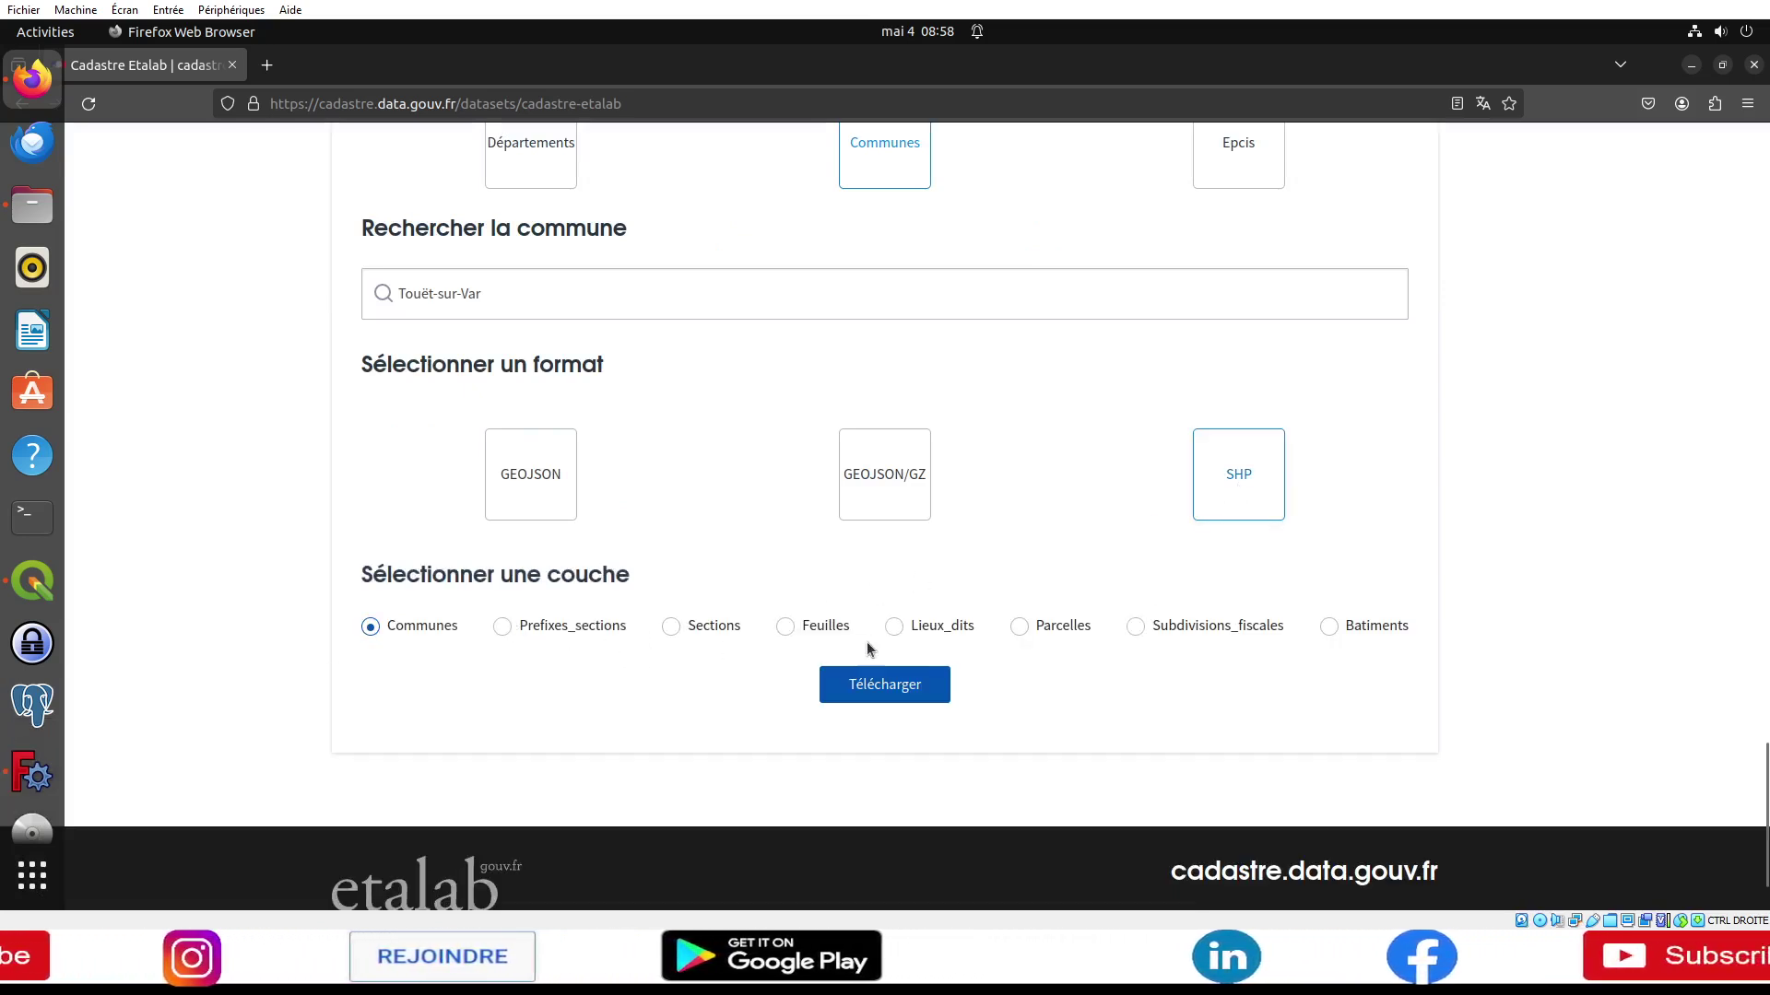
left_click(1019, 627)
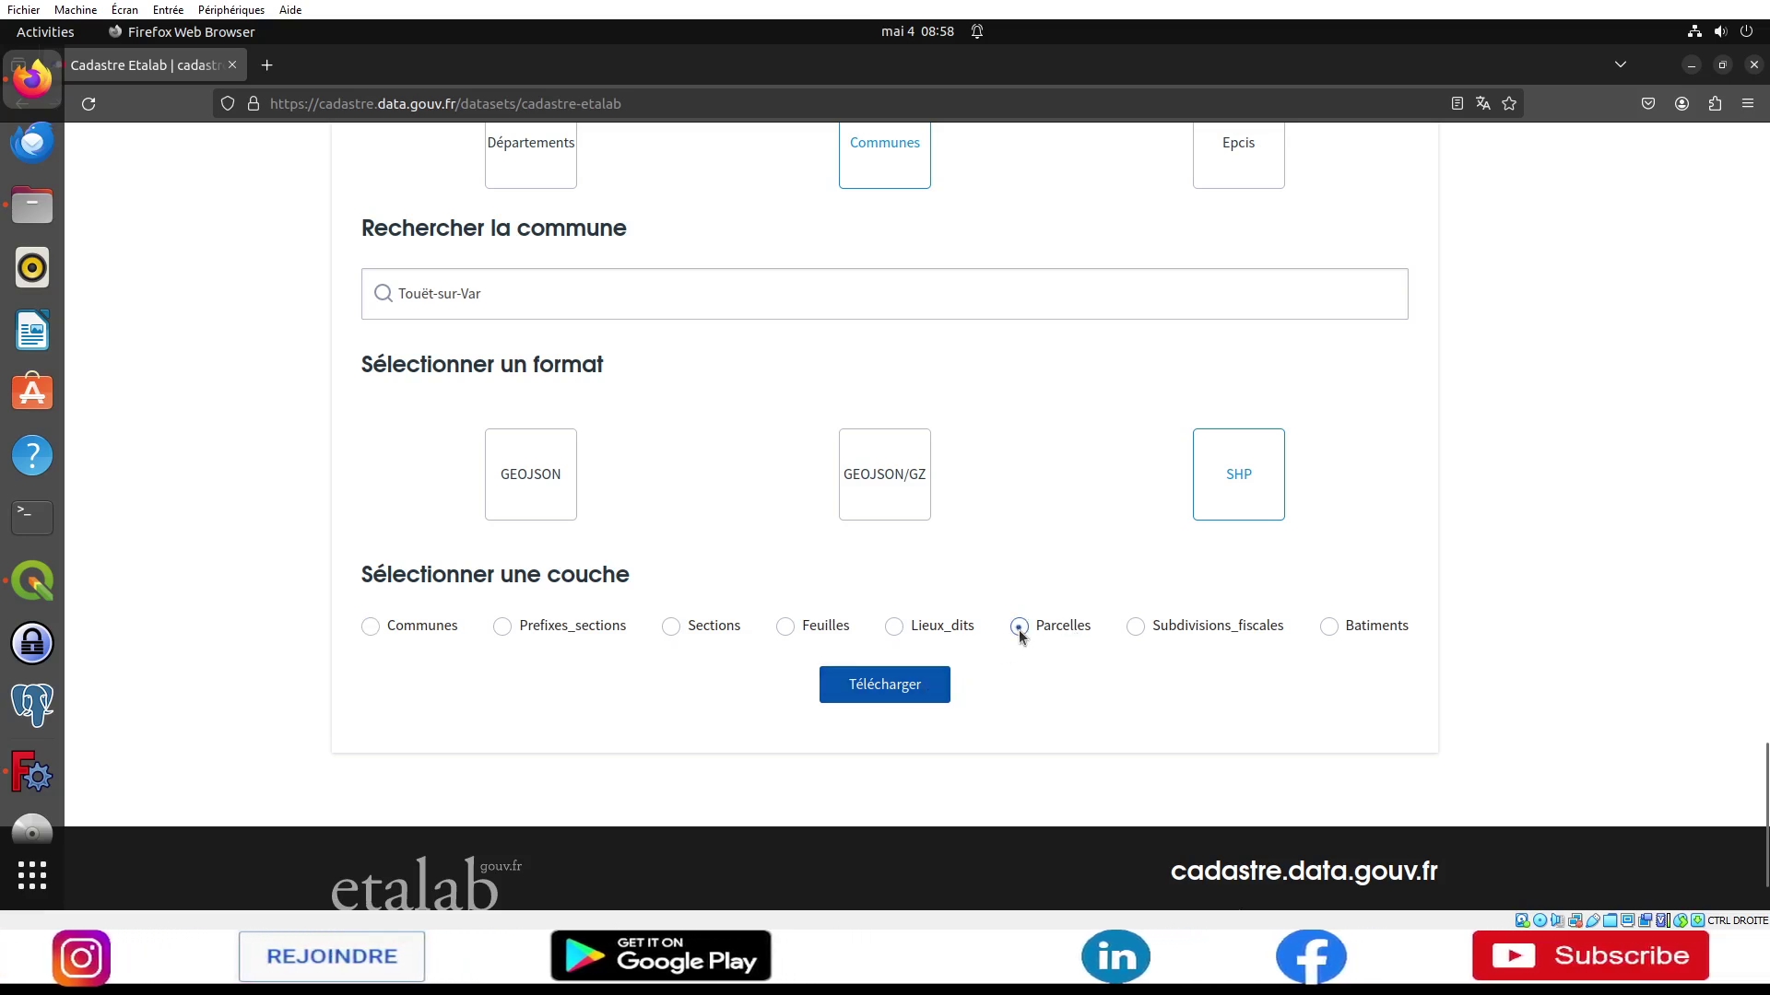
left_click(899, 680)
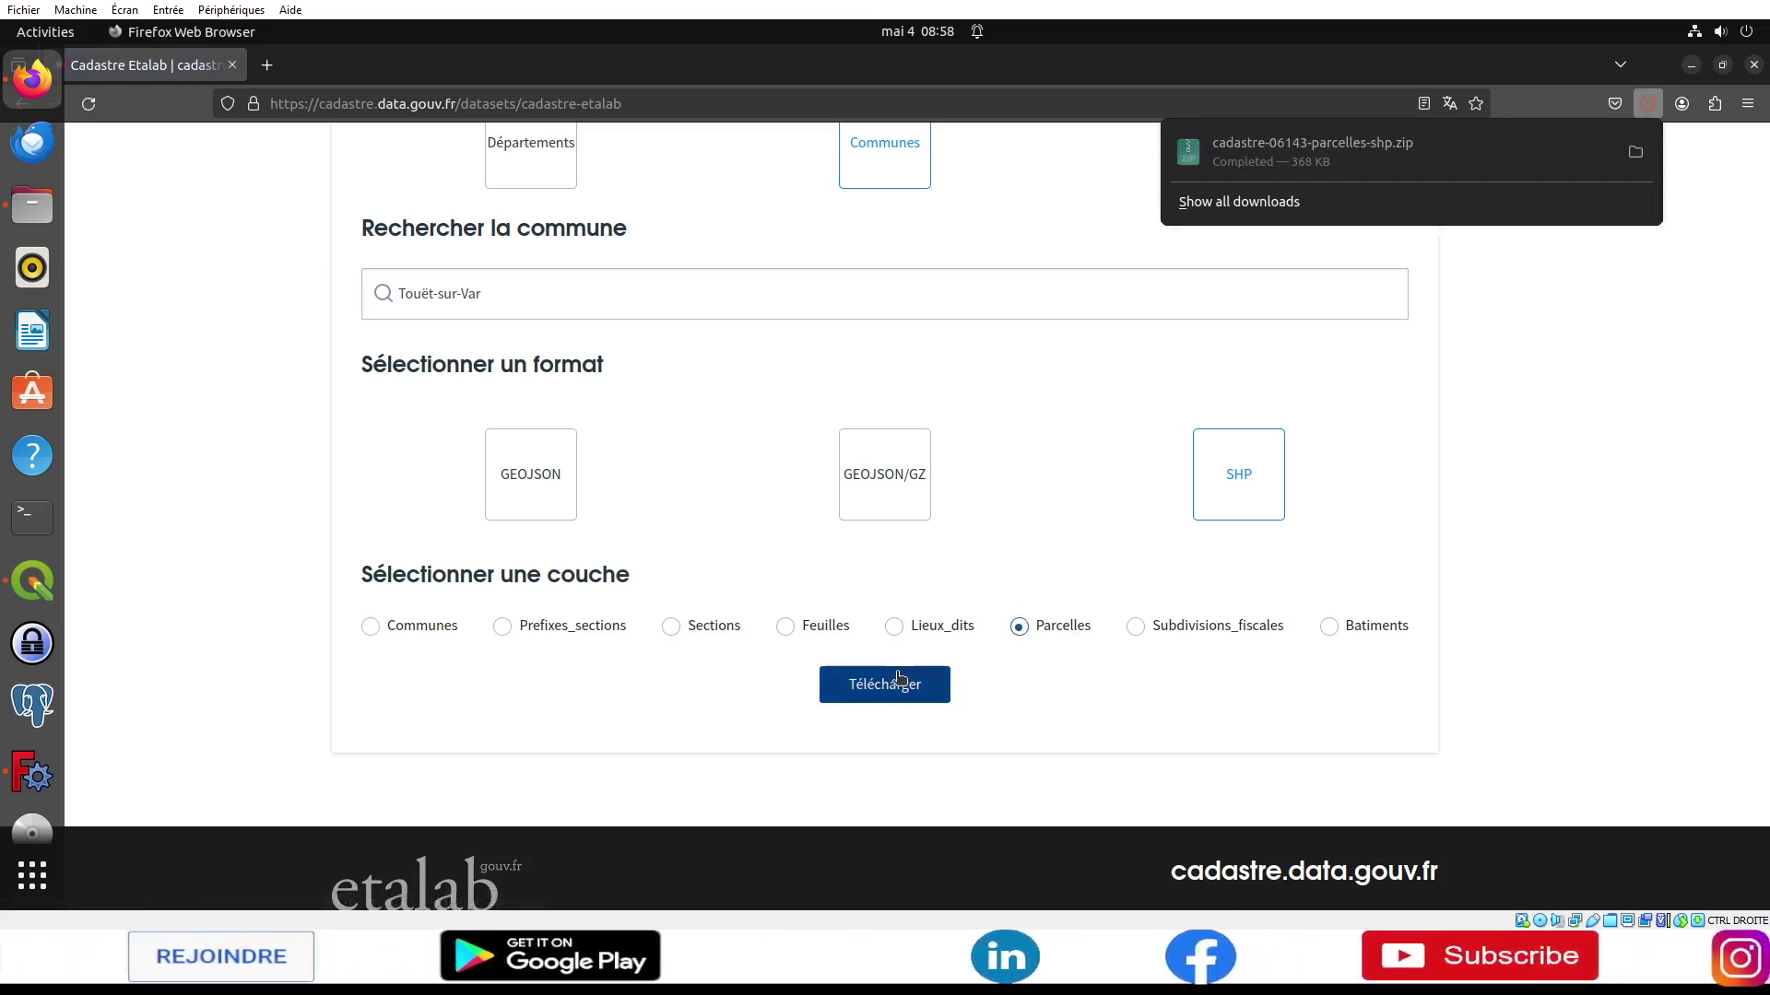
left_click(1639, 151)
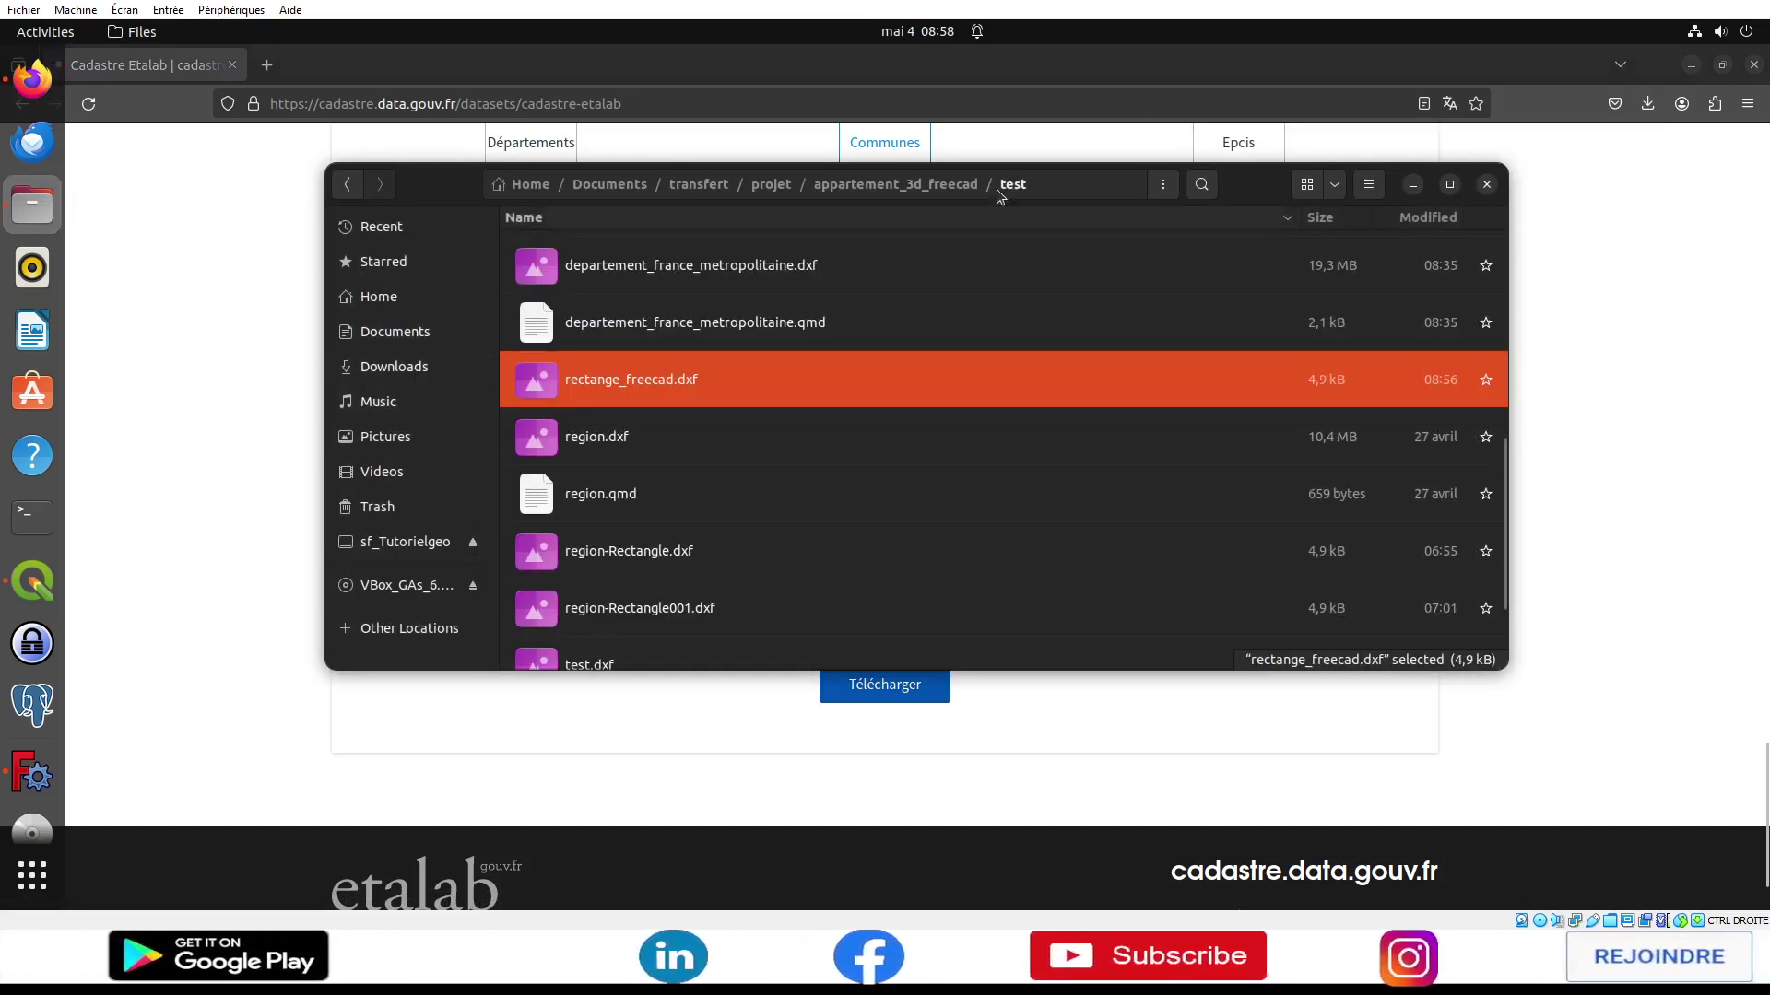
Step: Move the downloaded cadastre zip from Downloads into the test folder
left_click(1657, 107)
left_click(1627, 148)
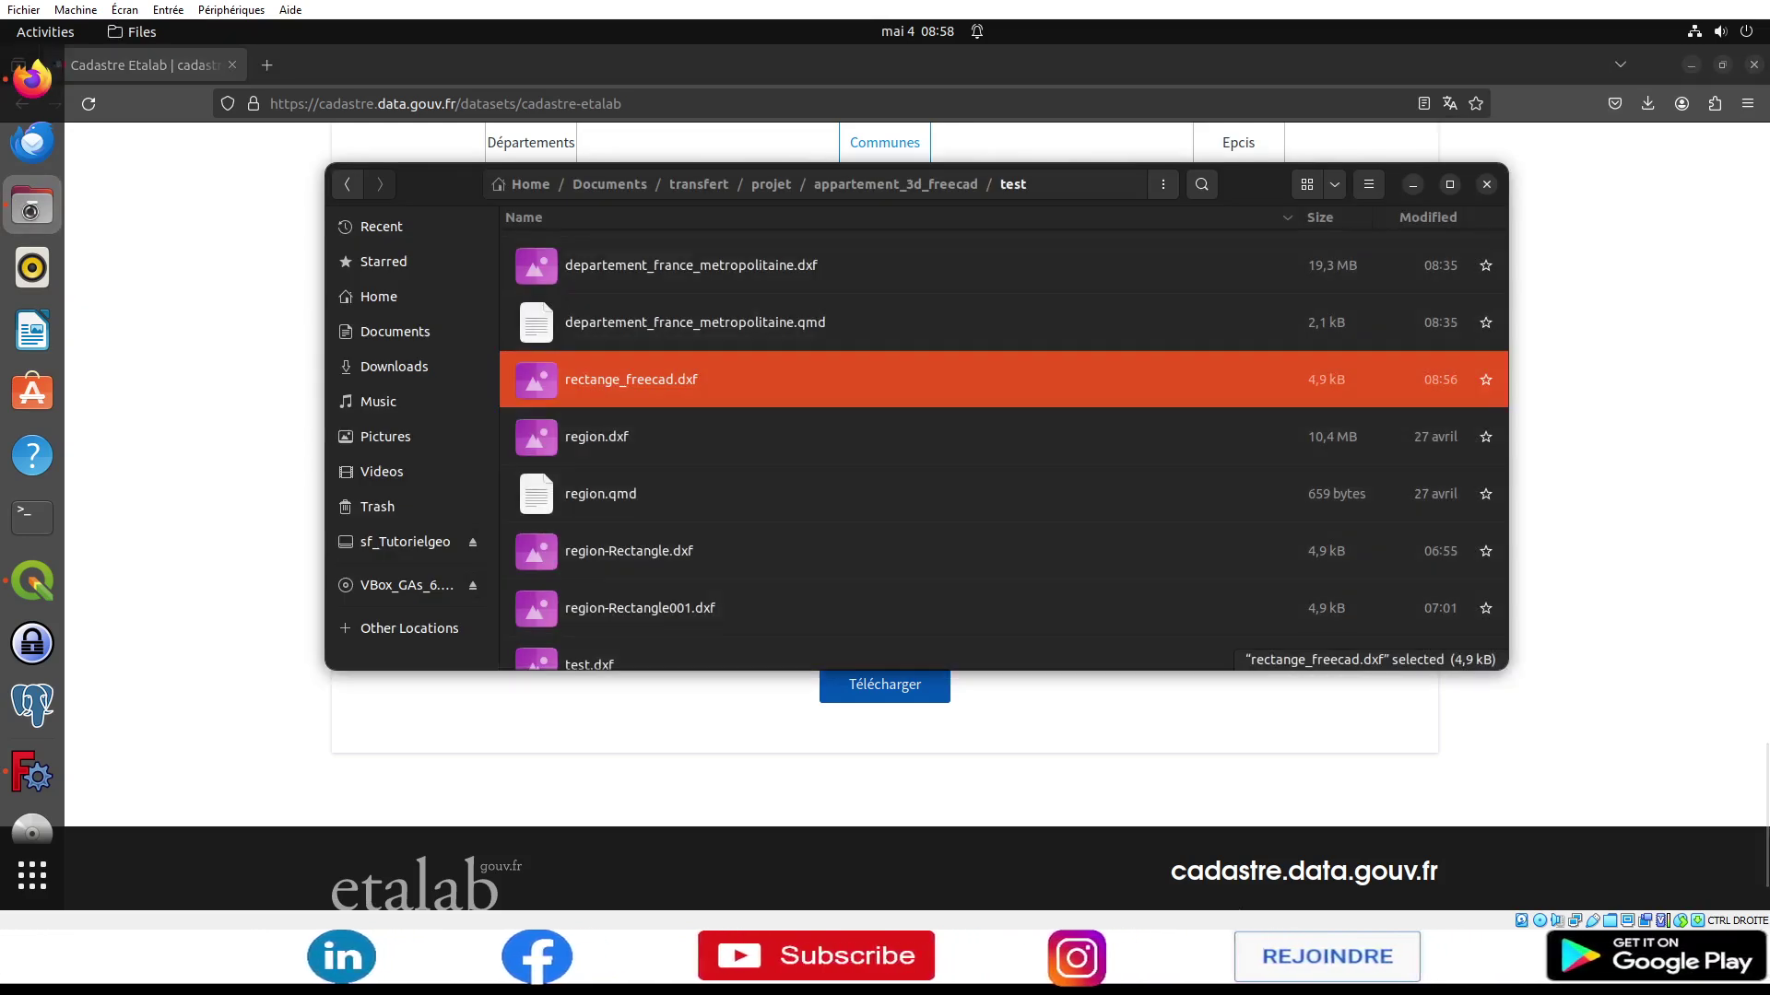
right_click(32, 205)
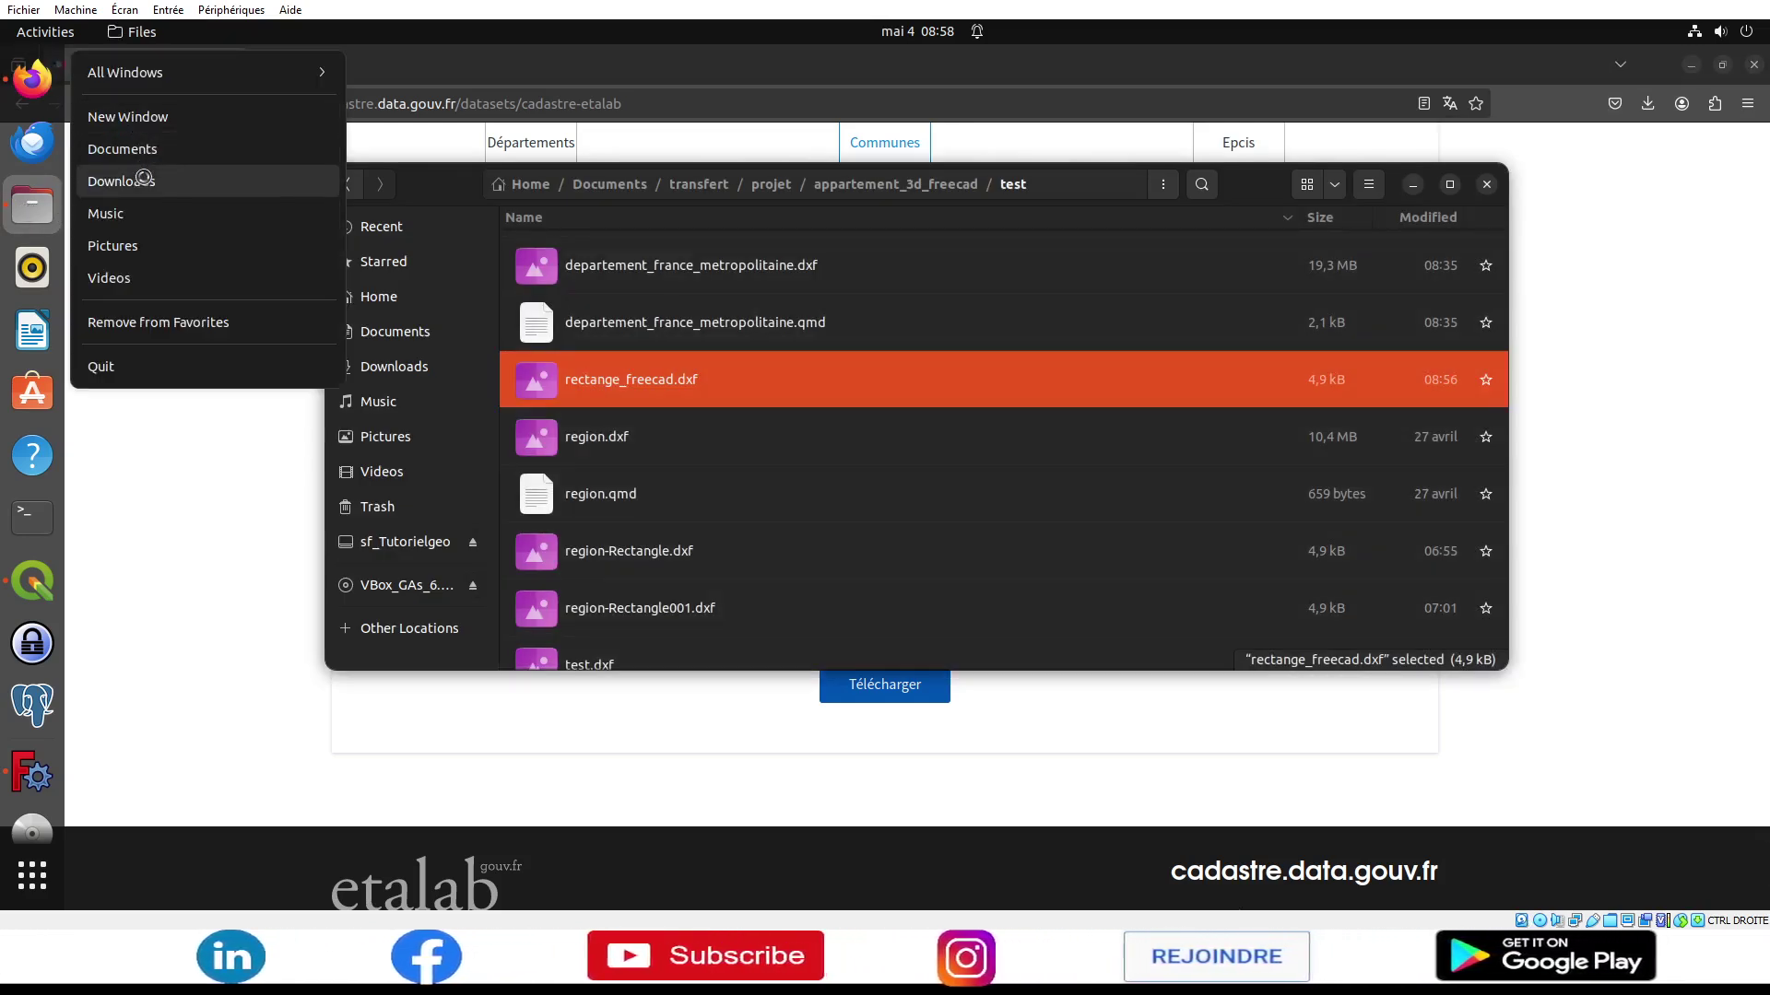
left_click(138, 181)
left_click_drag(355, 184, 1383, 582)
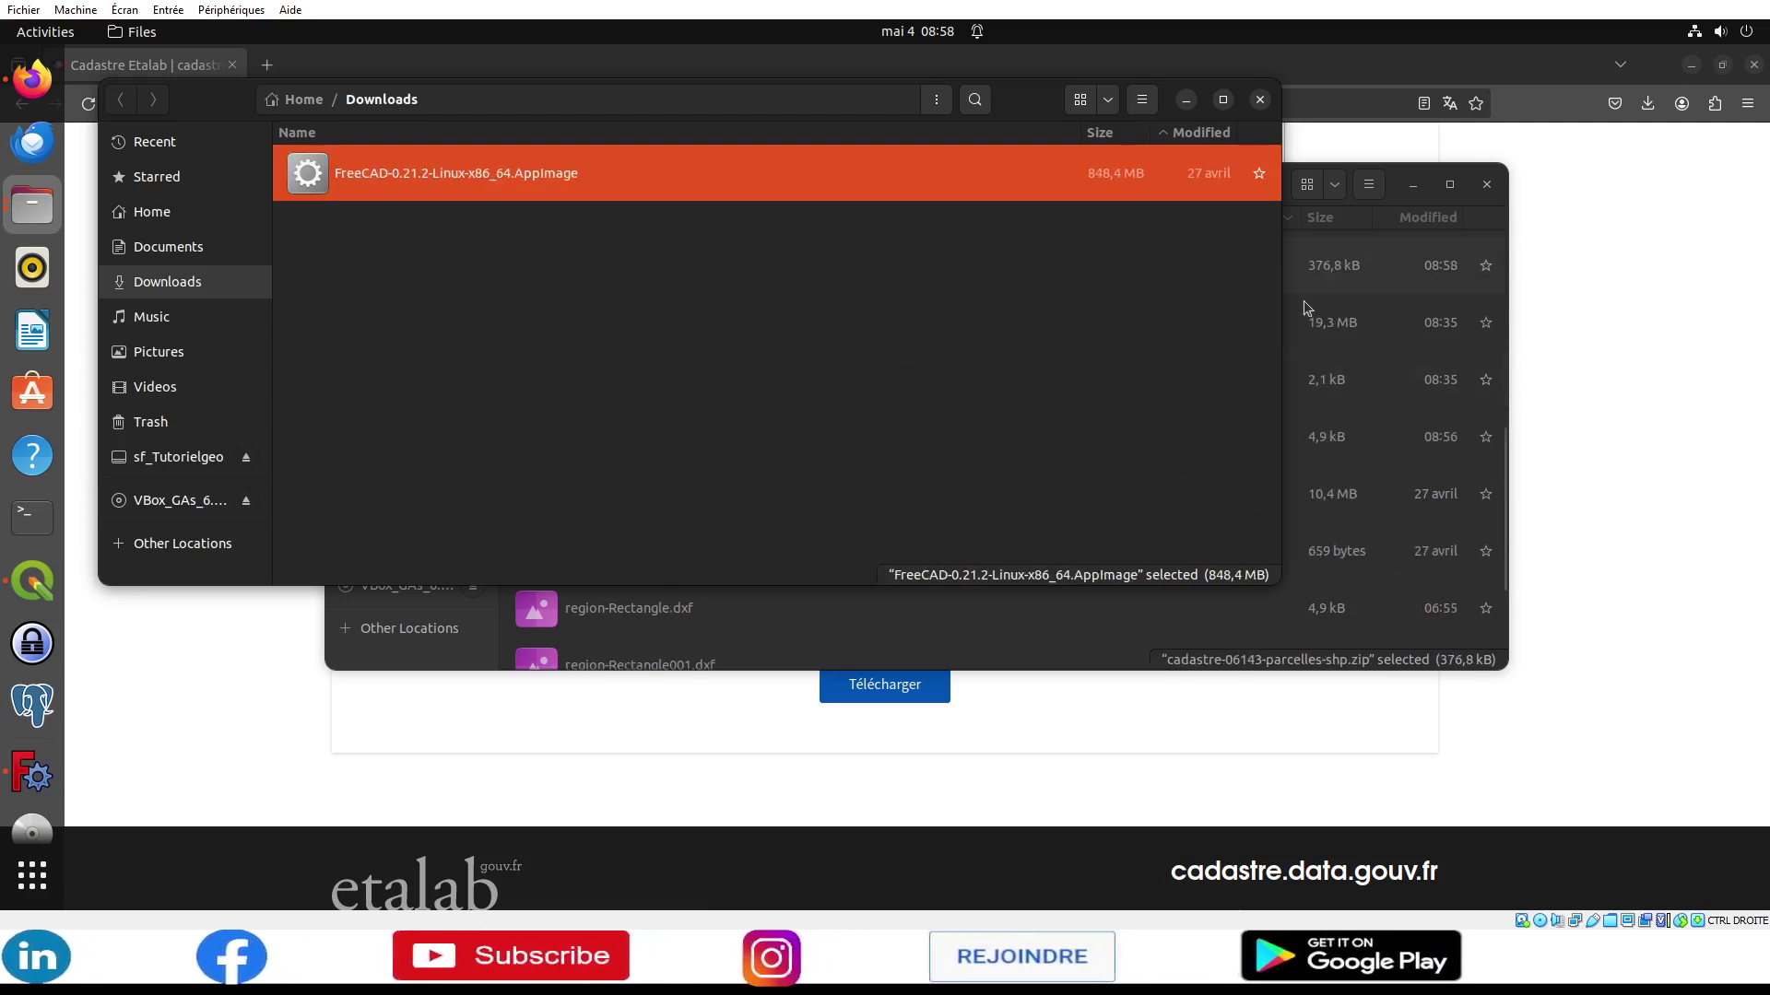
left_click(1261, 100)
Step: Extract the cadastre zip here and open the cadastre-06143-parcelles-shp folder
right_click(619, 274)
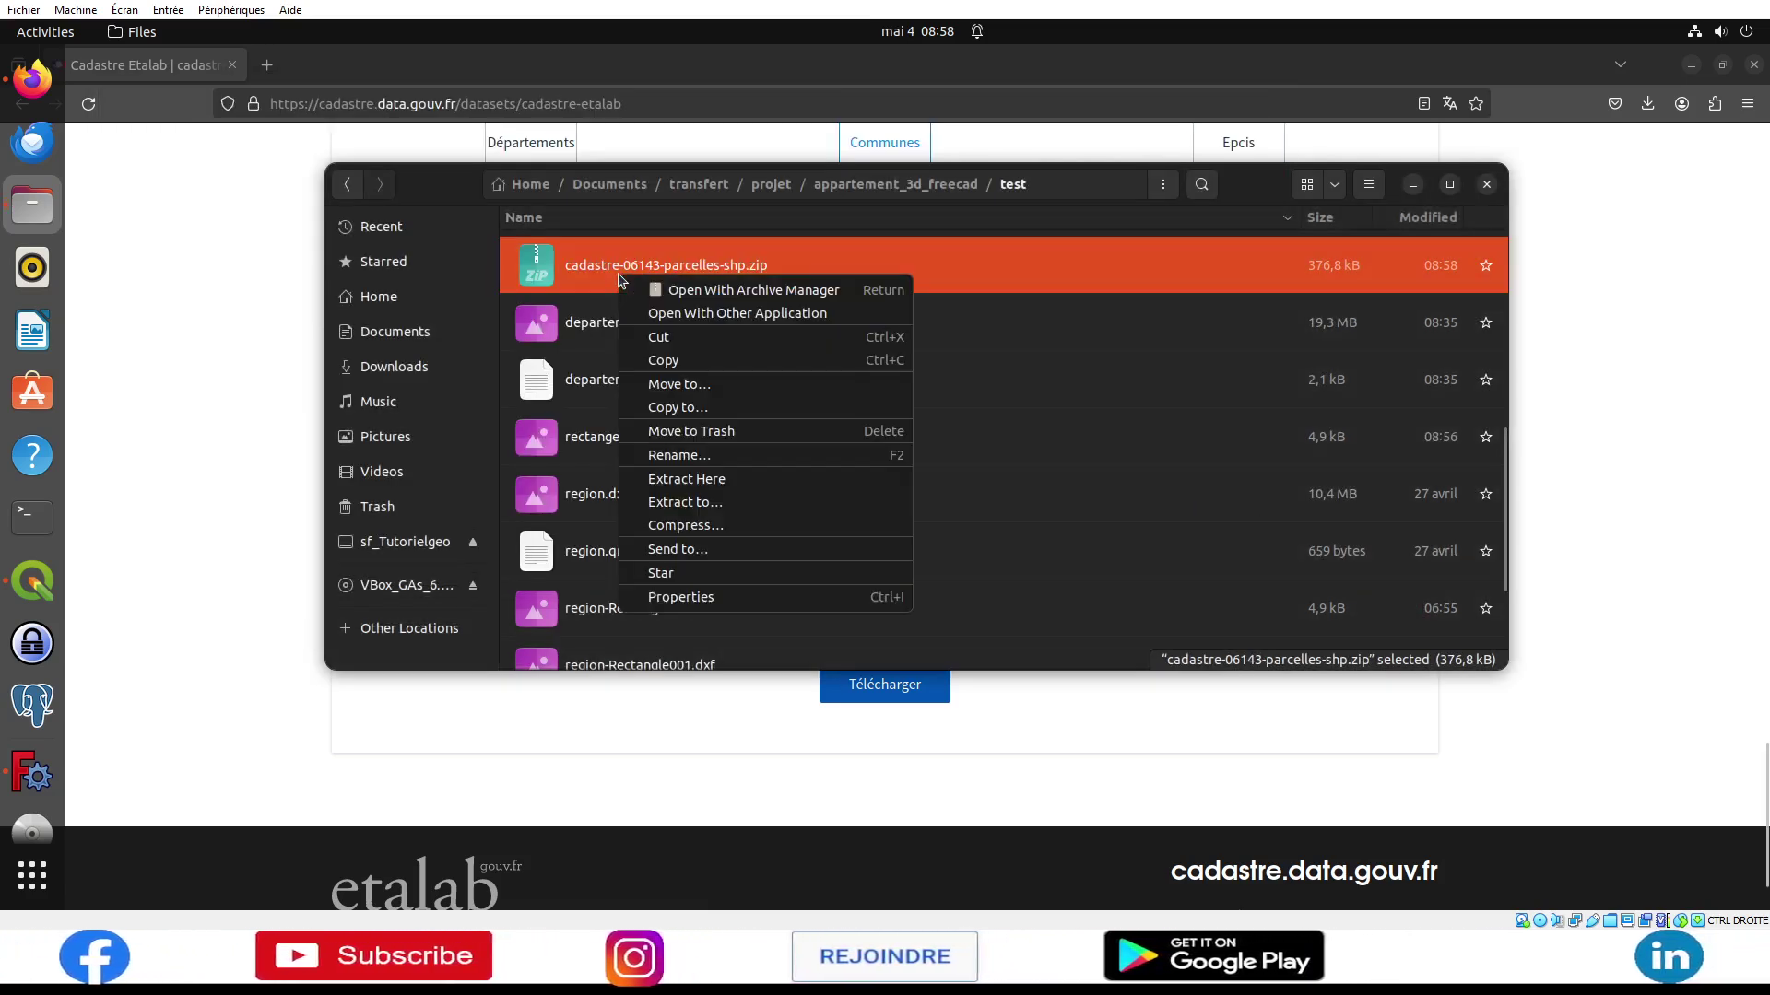
left_click(694, 478)
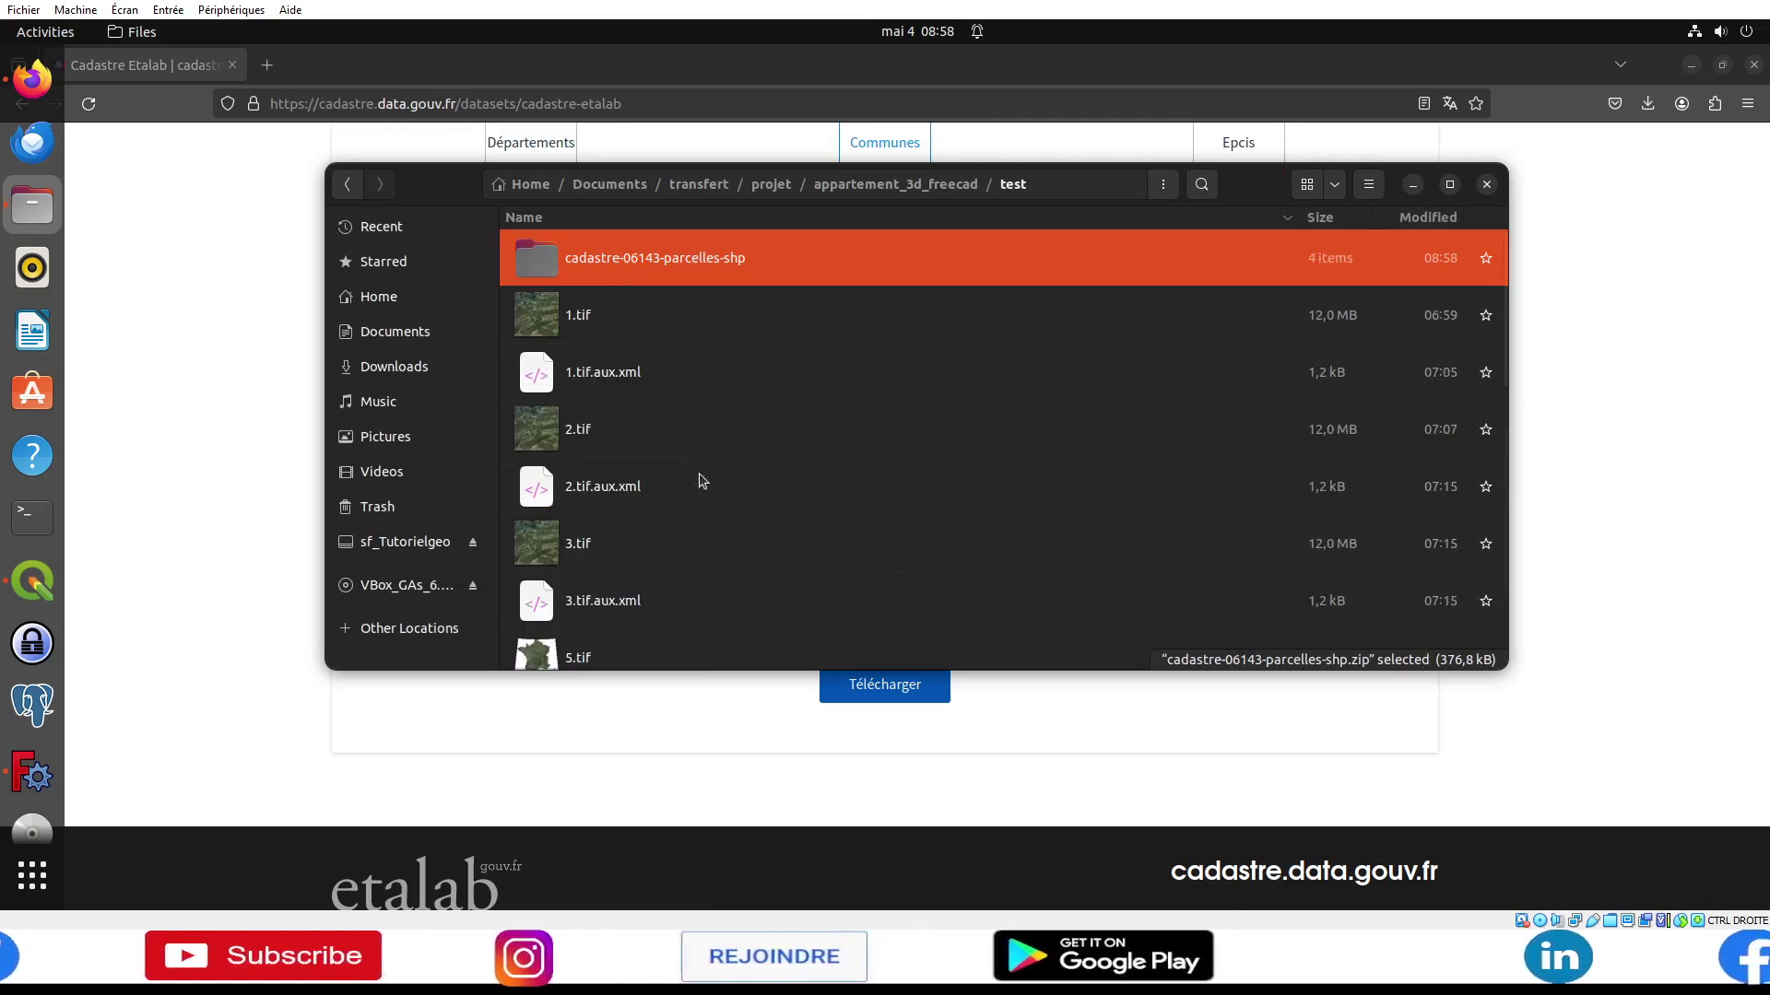
double_click(692, 267)
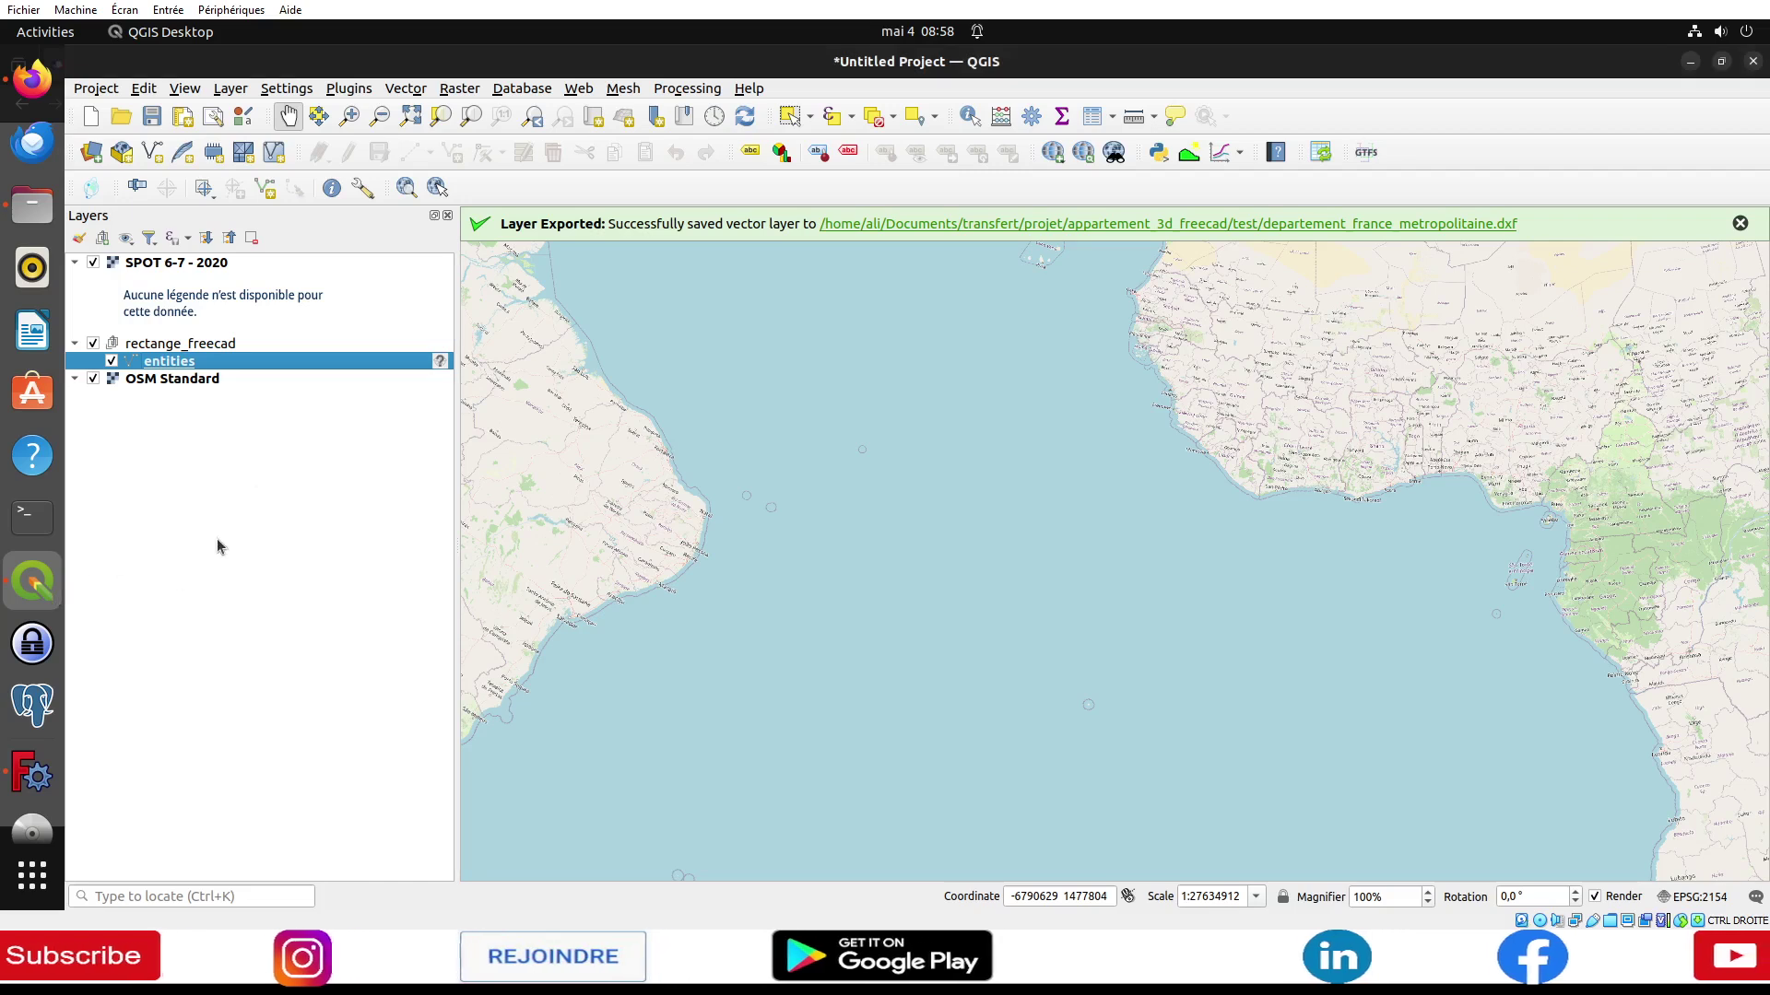
Step: Zoom the QGIS map to the SPOT 6-7 France imagery layer
left_click(210, 263)
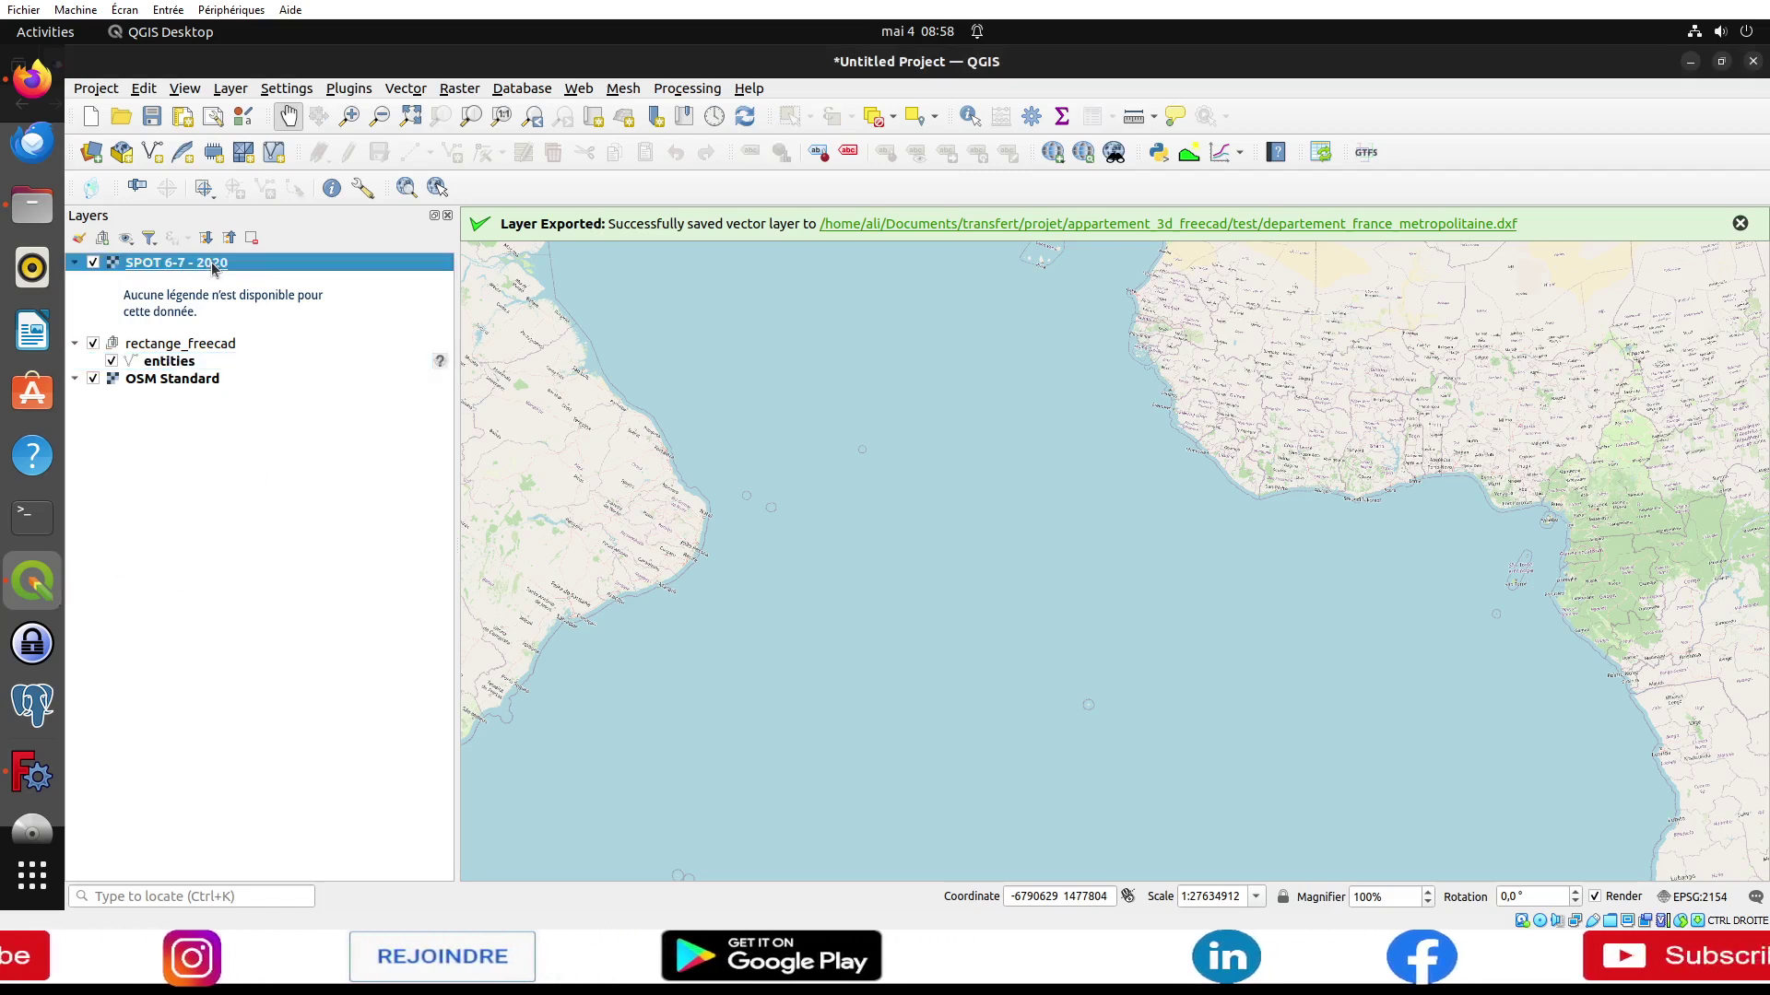
right_click(210, 262)
left_click(254, 276)
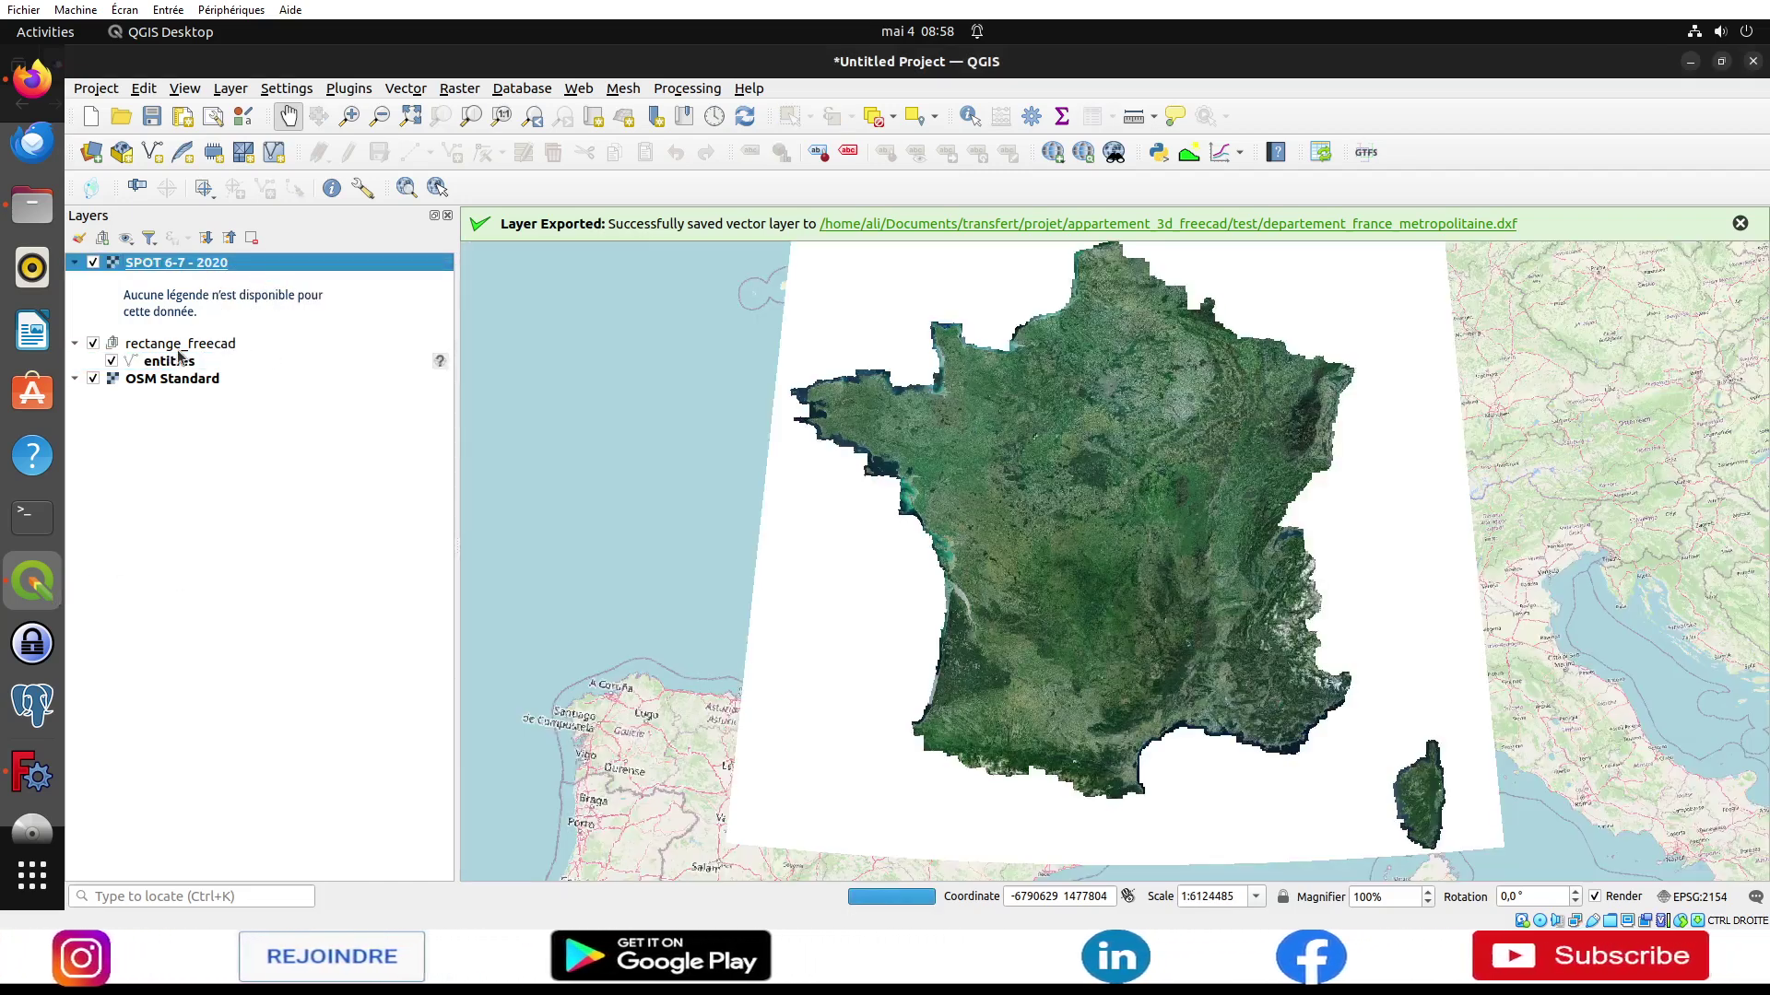
Step: Remove the rectange_freecad layer group and bring the extracted parcels folder forward
left_click(178, 343)
right_click(176, 341)
left_click(239, 448)
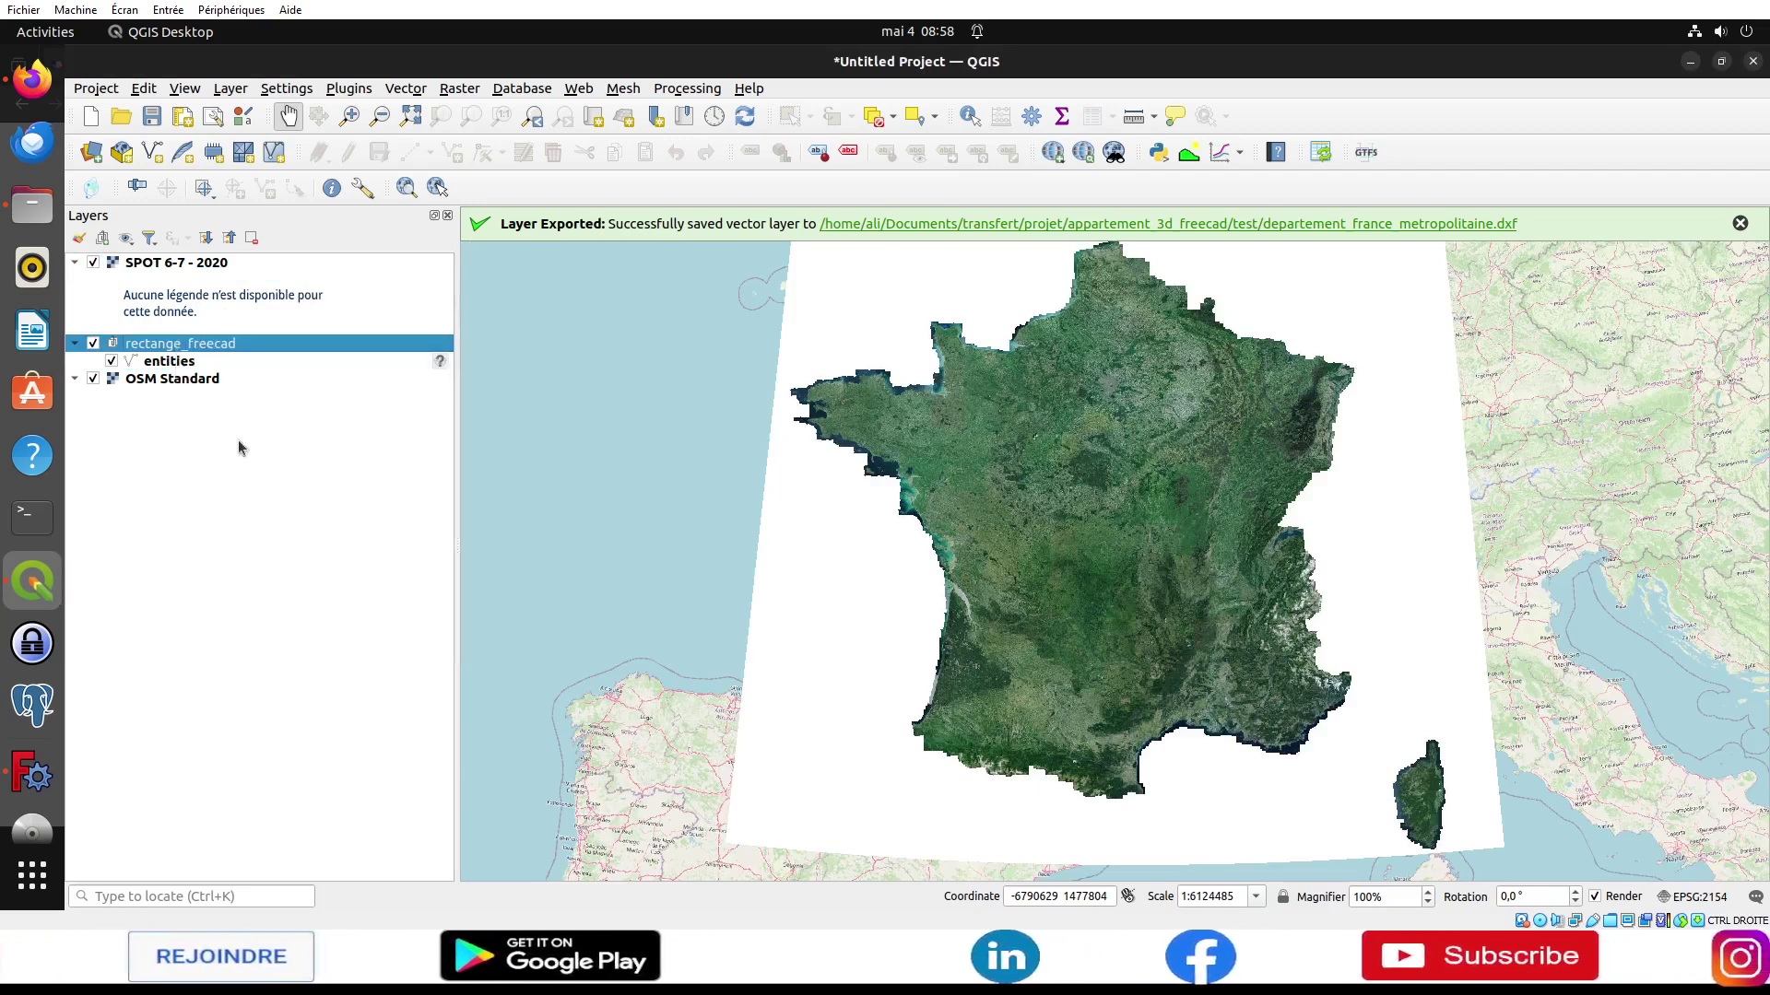
left_click(987, 527)
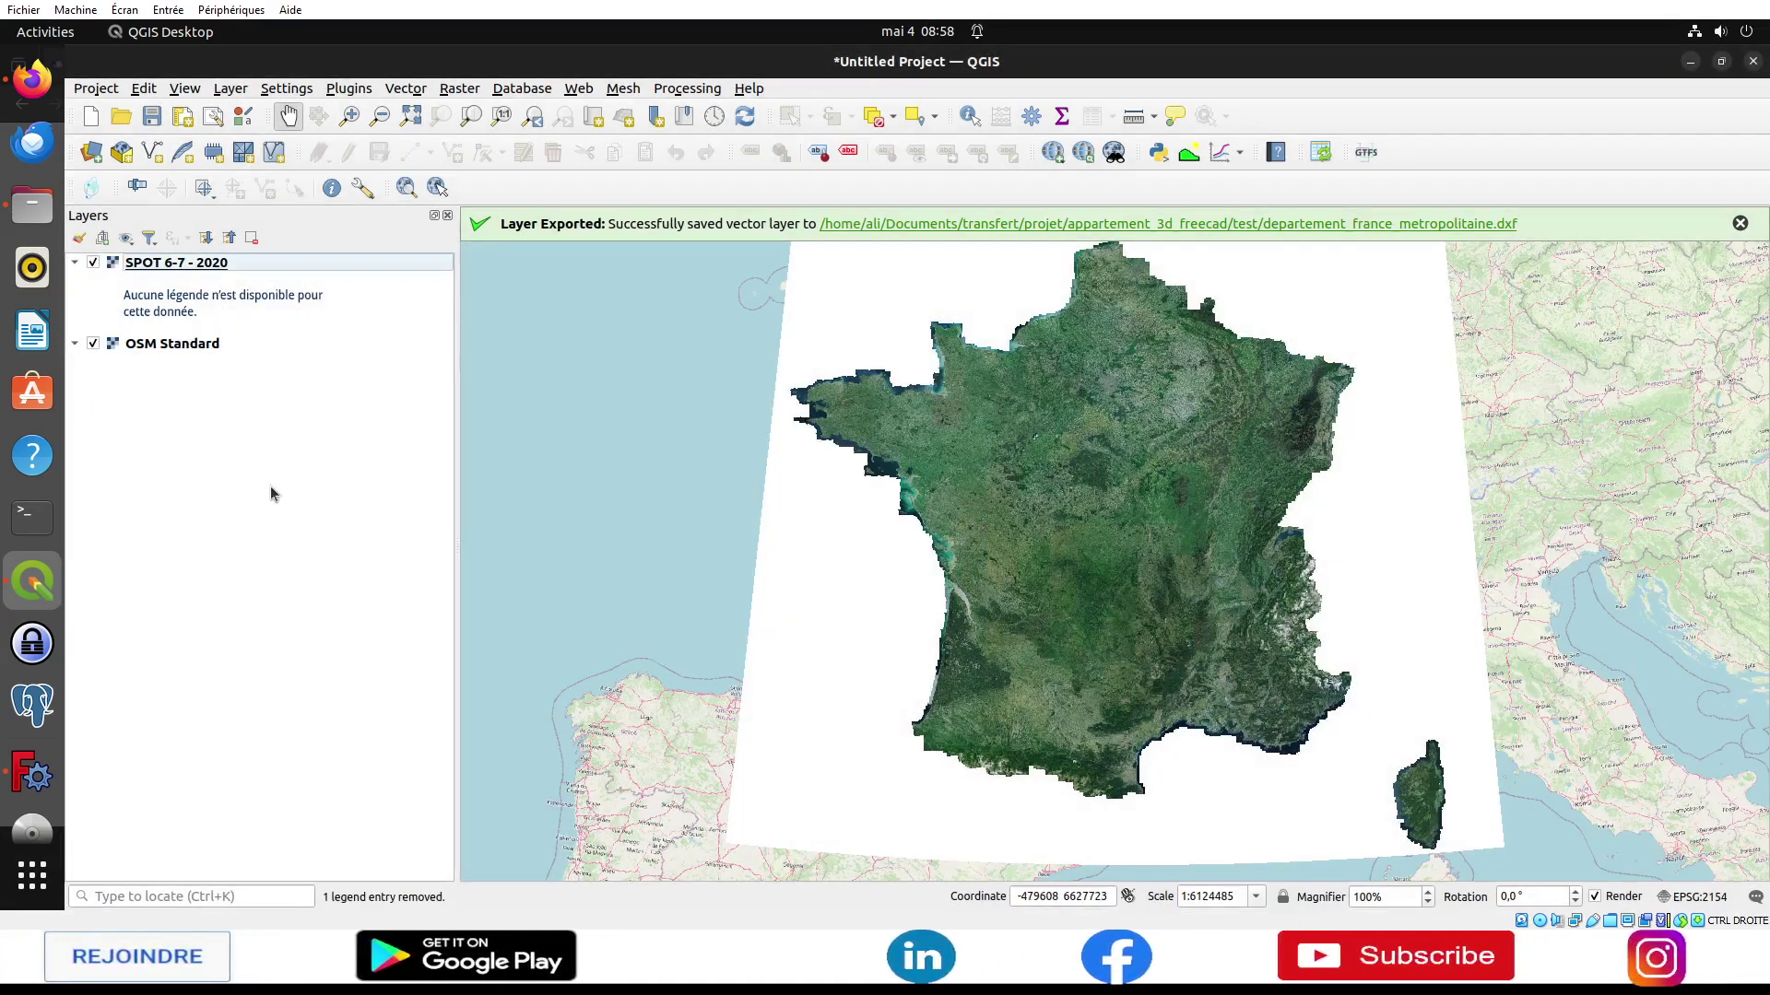
left_click(32, 217)
Step: Drag parcelles.shp into the Layers panel and zoom the map to the parcels
left_click(633, 374)
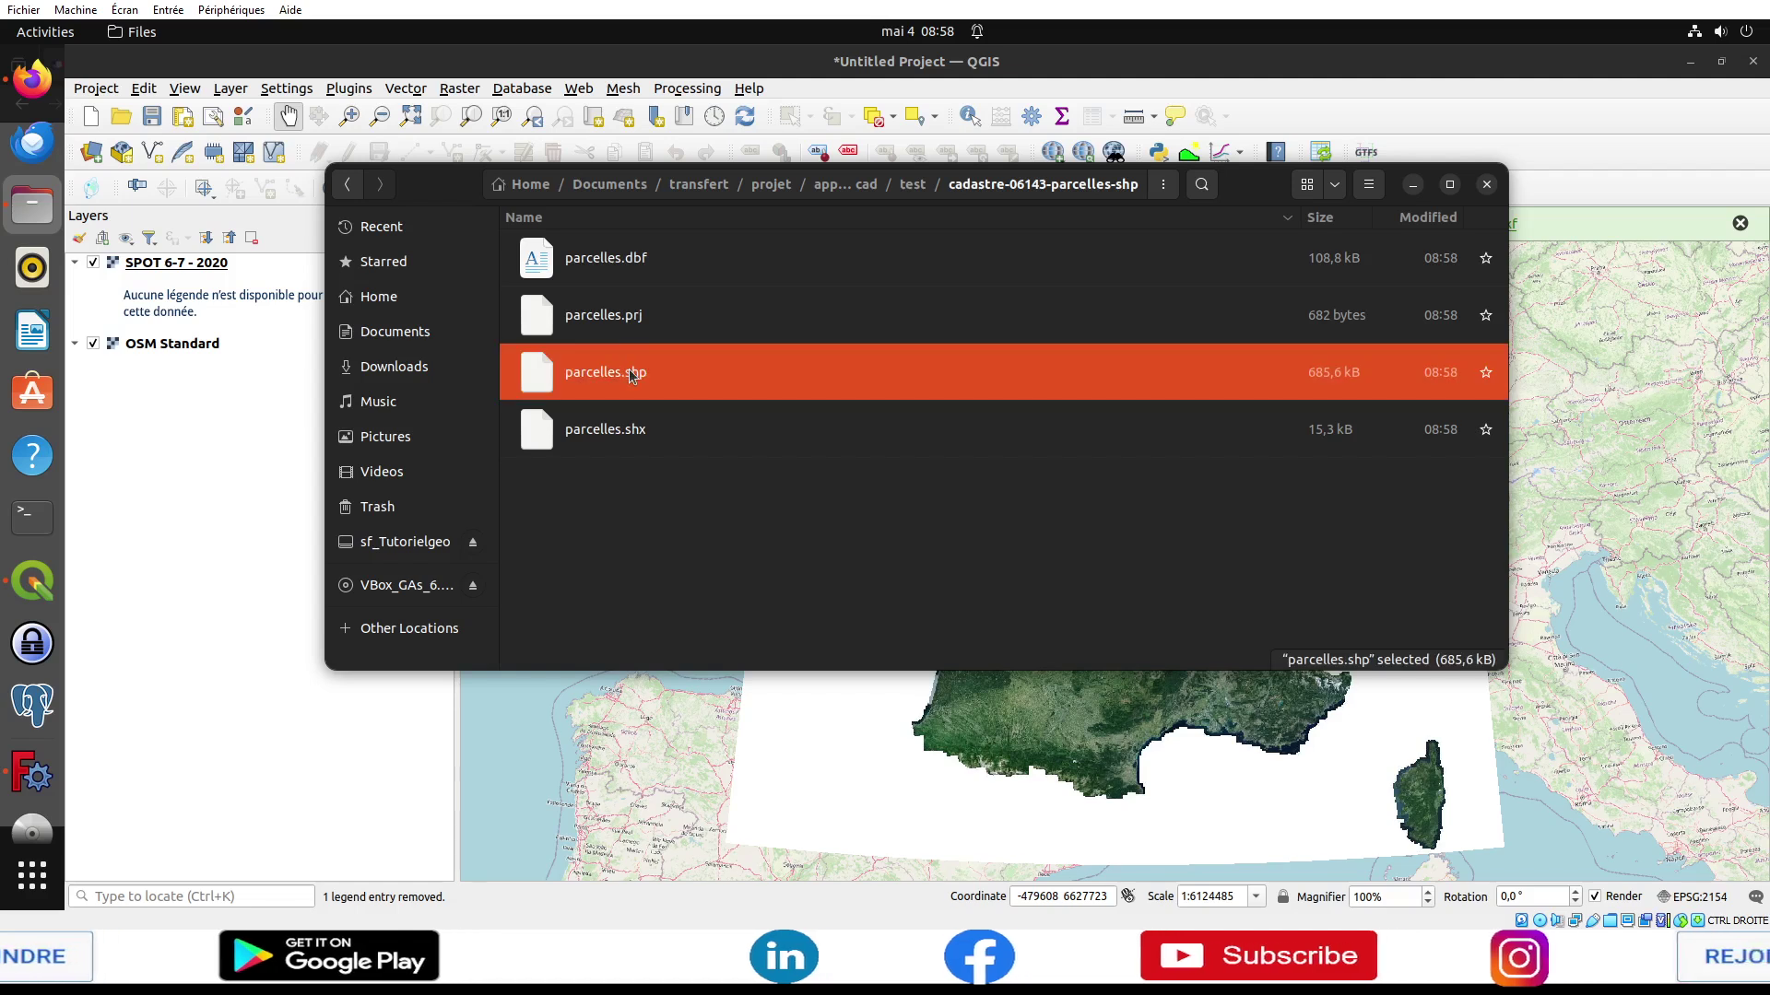
left_click_drag(632, 374, 169, 387)
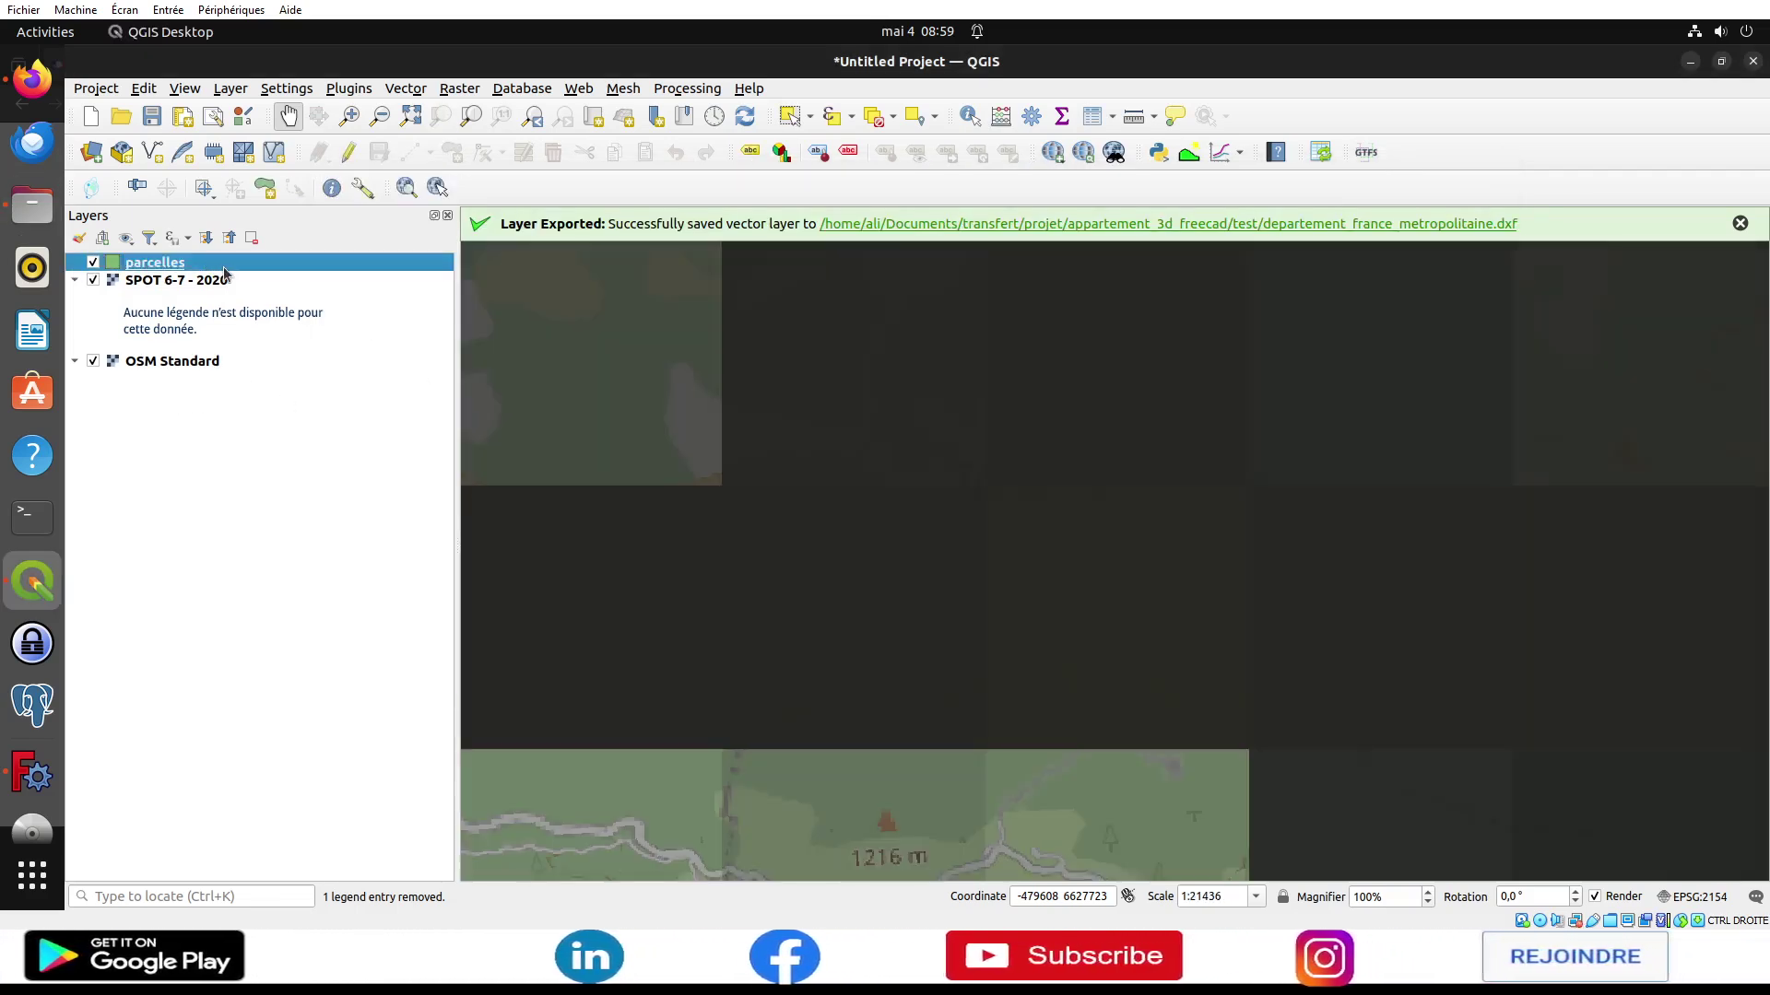
right_click(210, 263)
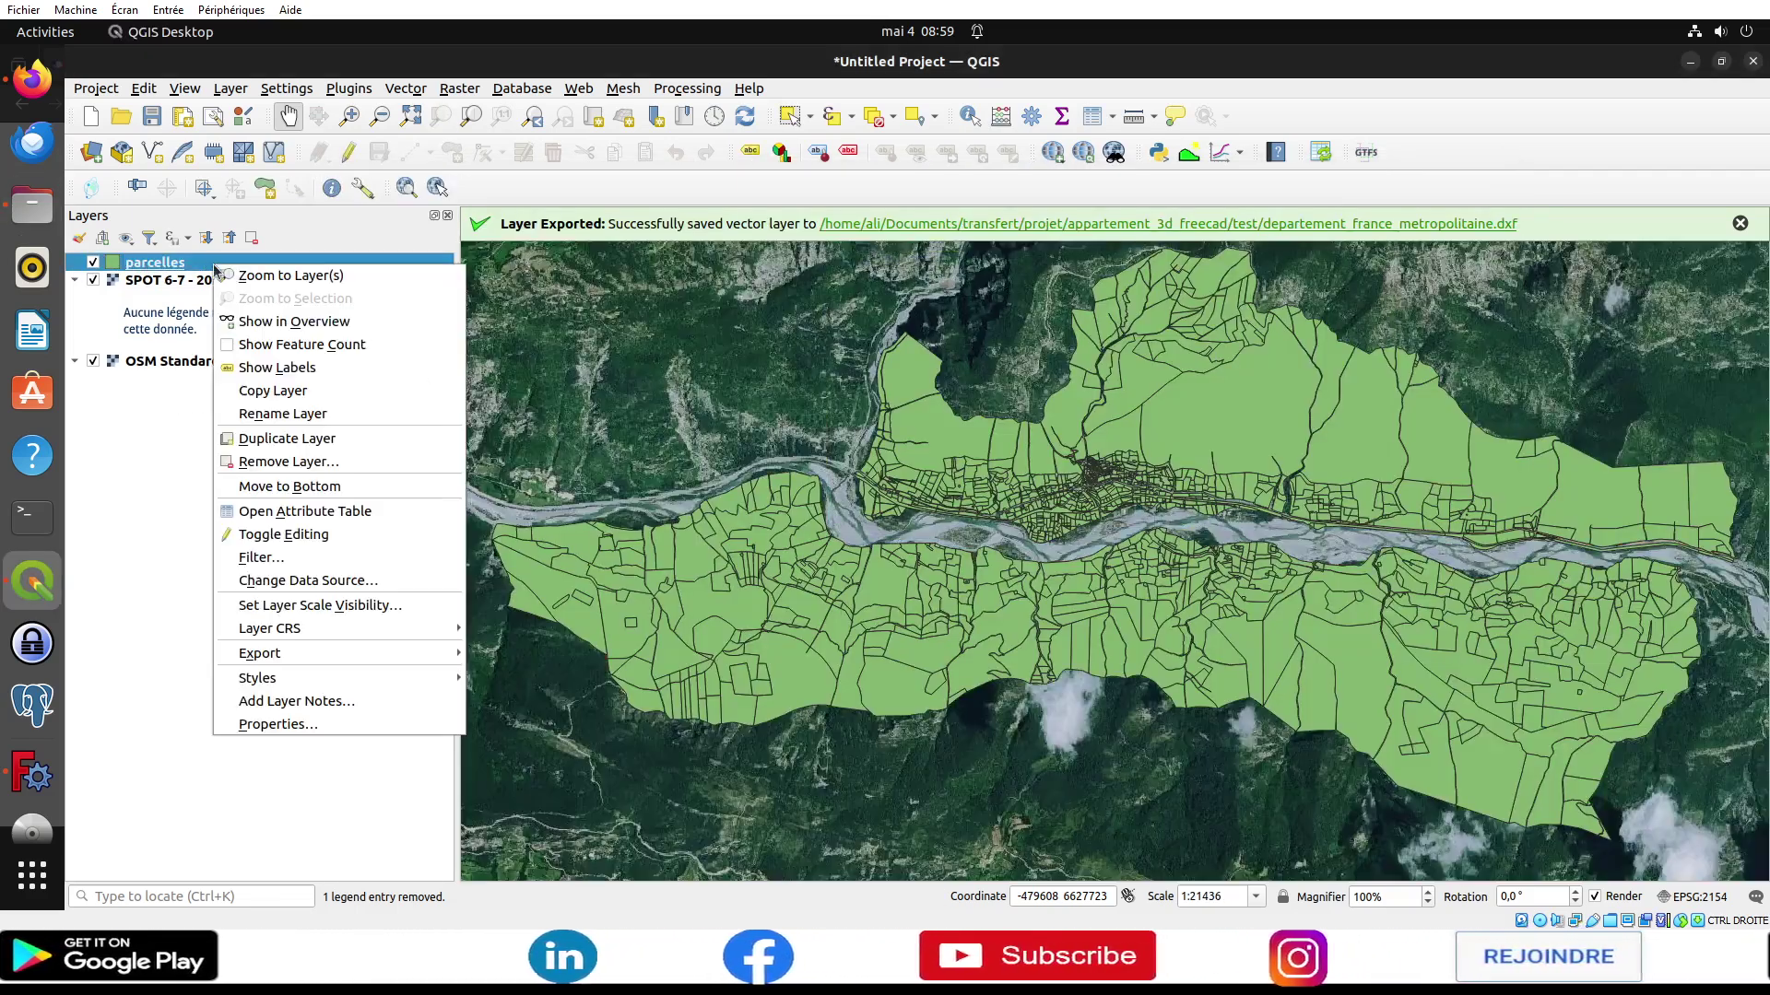
left_click(277, 273)
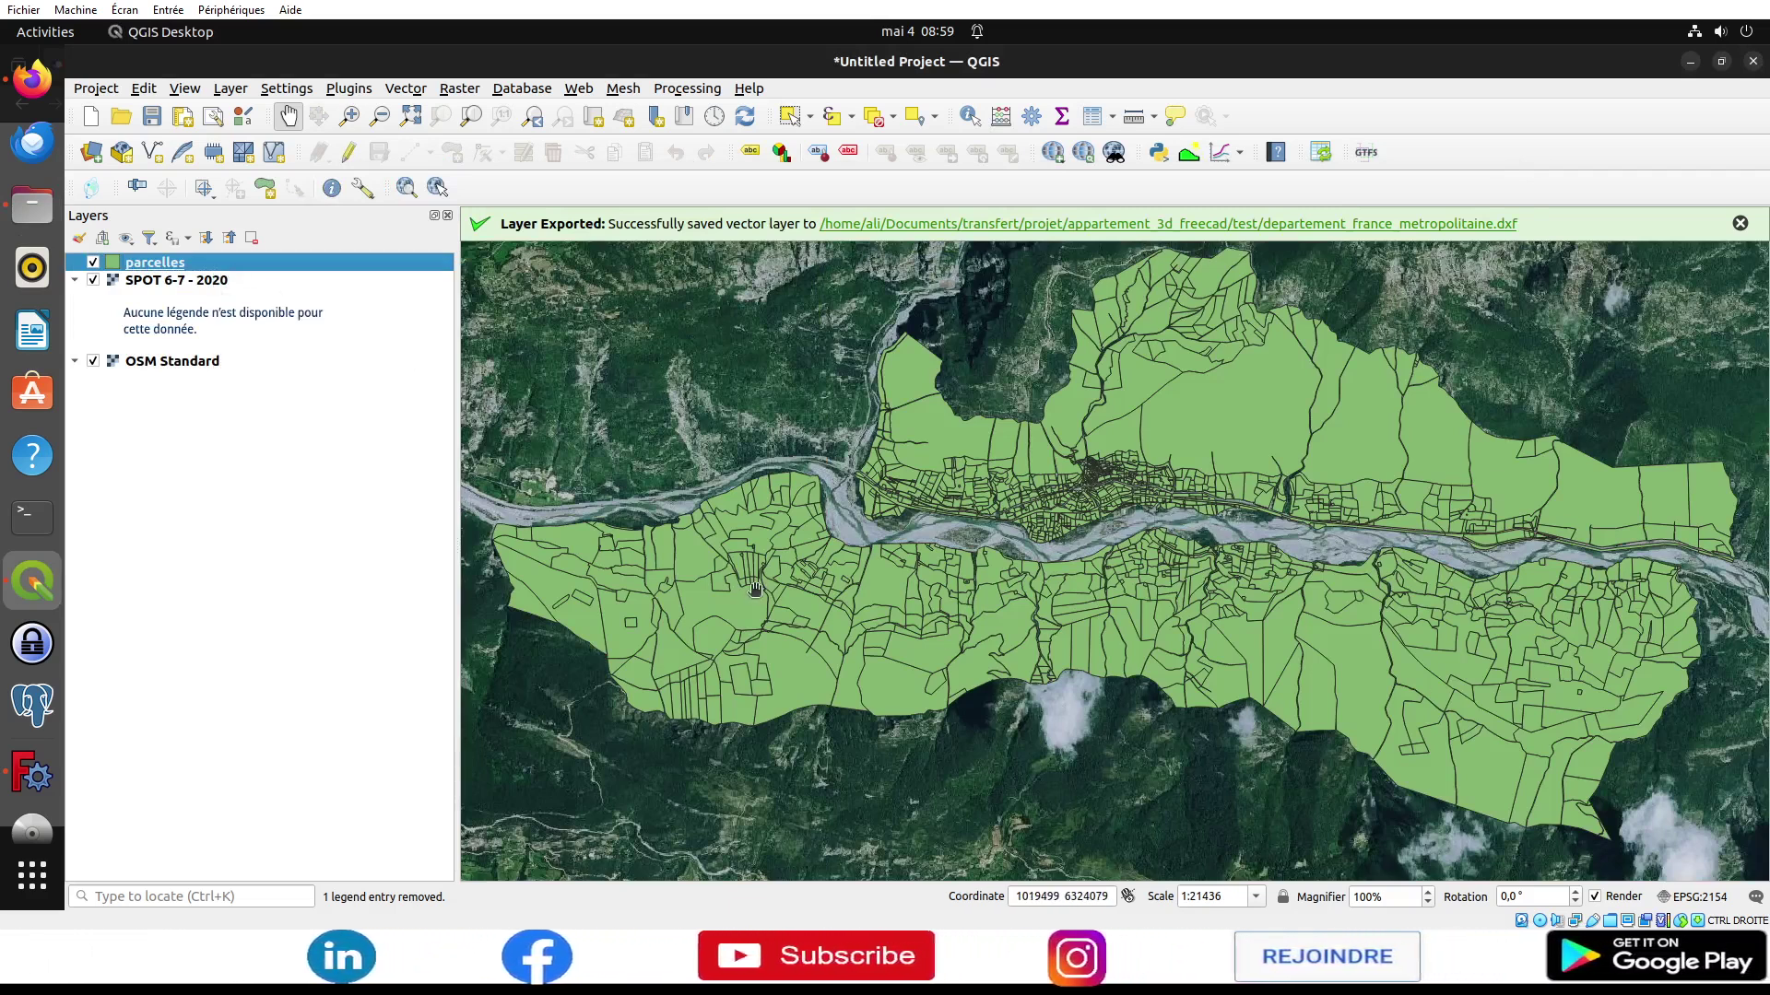
Step: Save parcelles as AutoCAD DXF tt_sur_var_parcelle, add it to the map, and hide parcelles
right_click(232, 266)
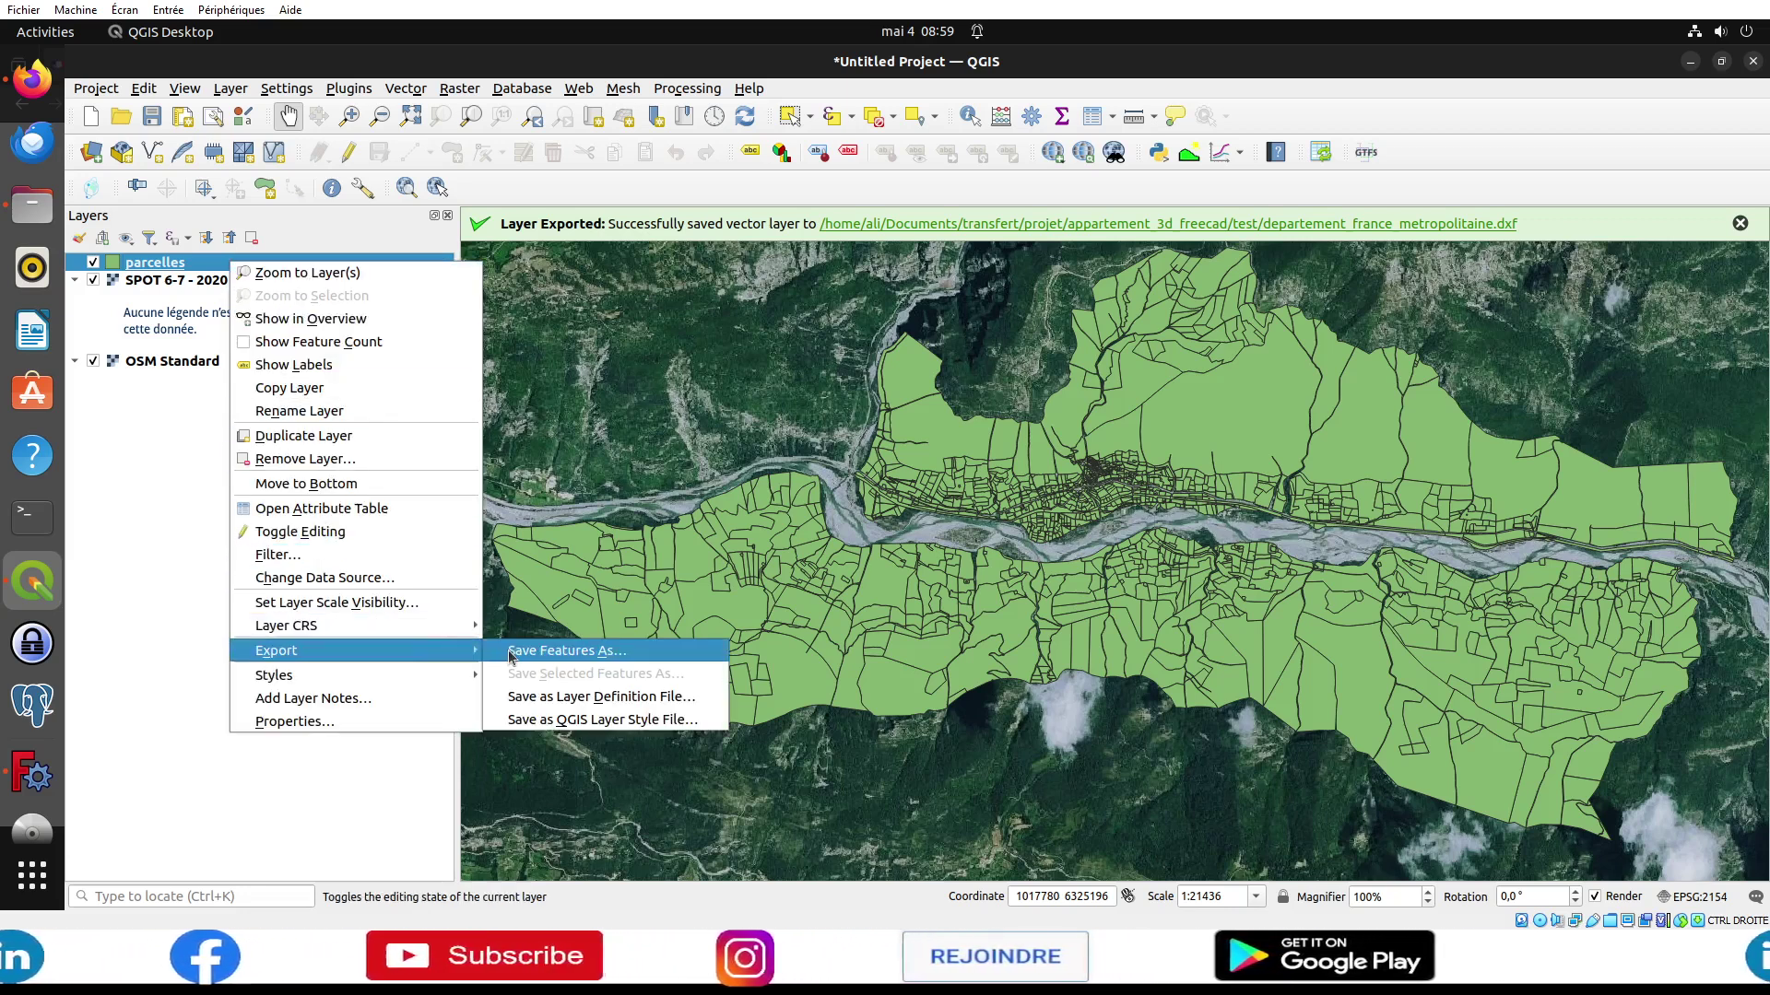
mouse_move(277, 650)
left_click(567, 651)
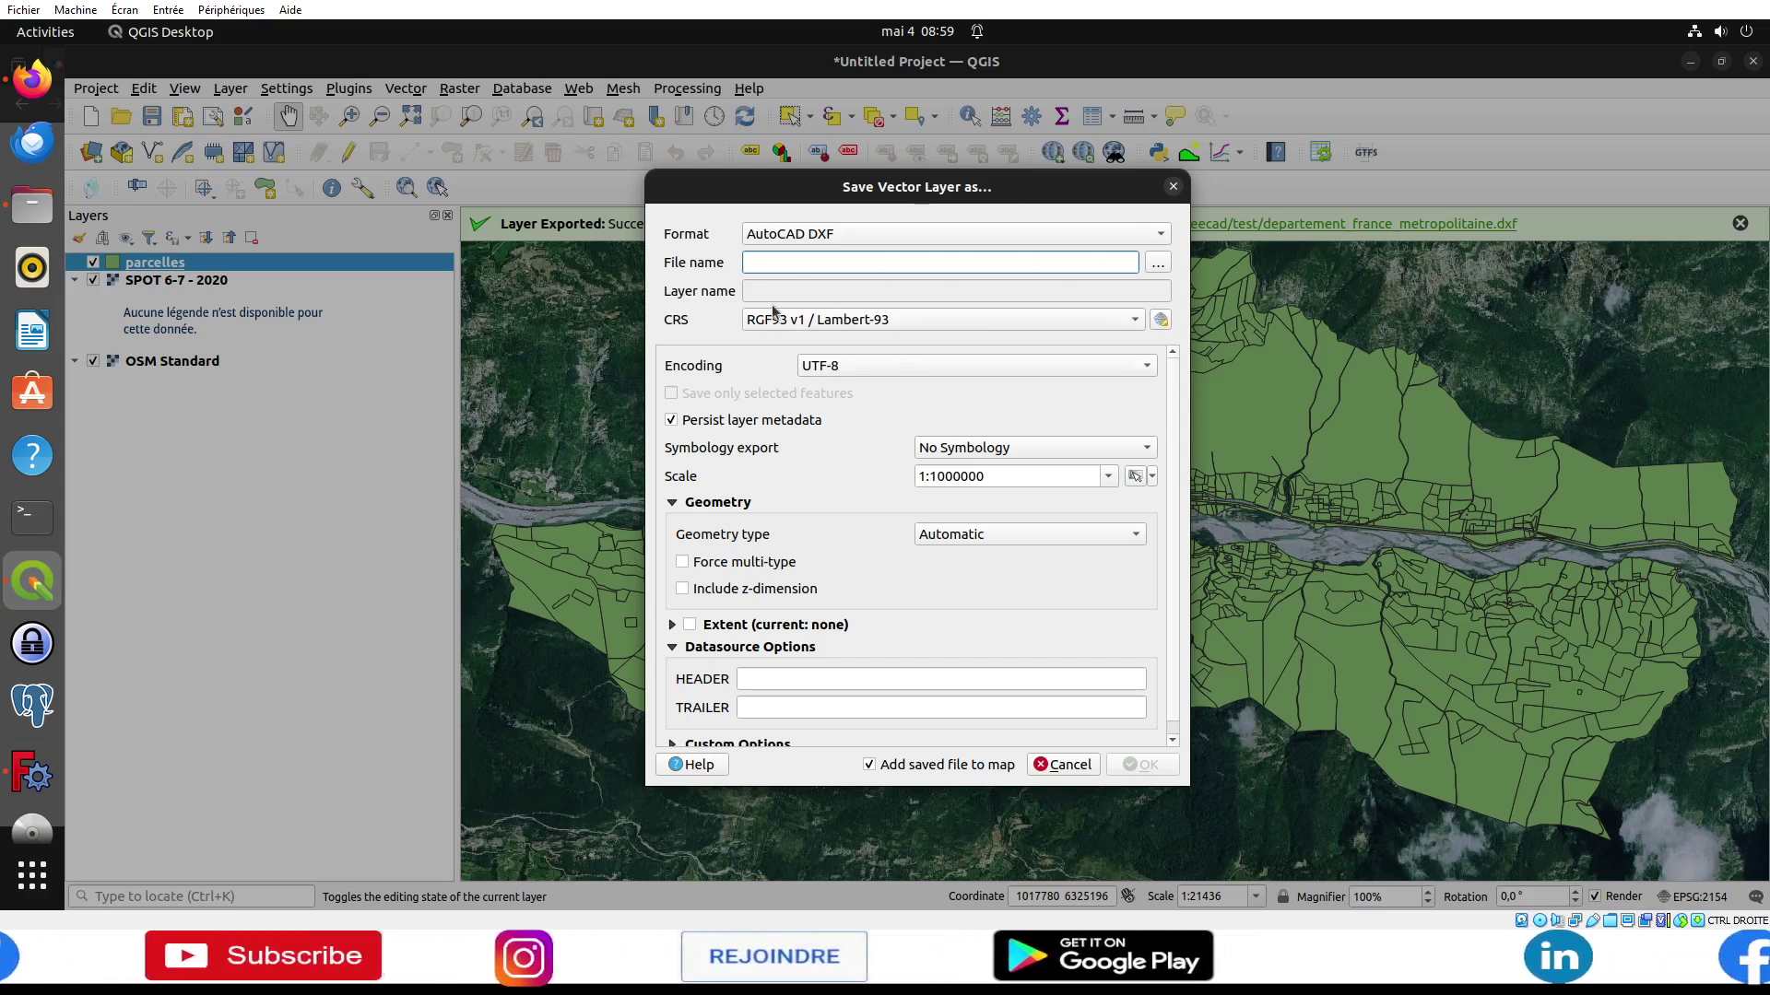
left_click(1157, 262)
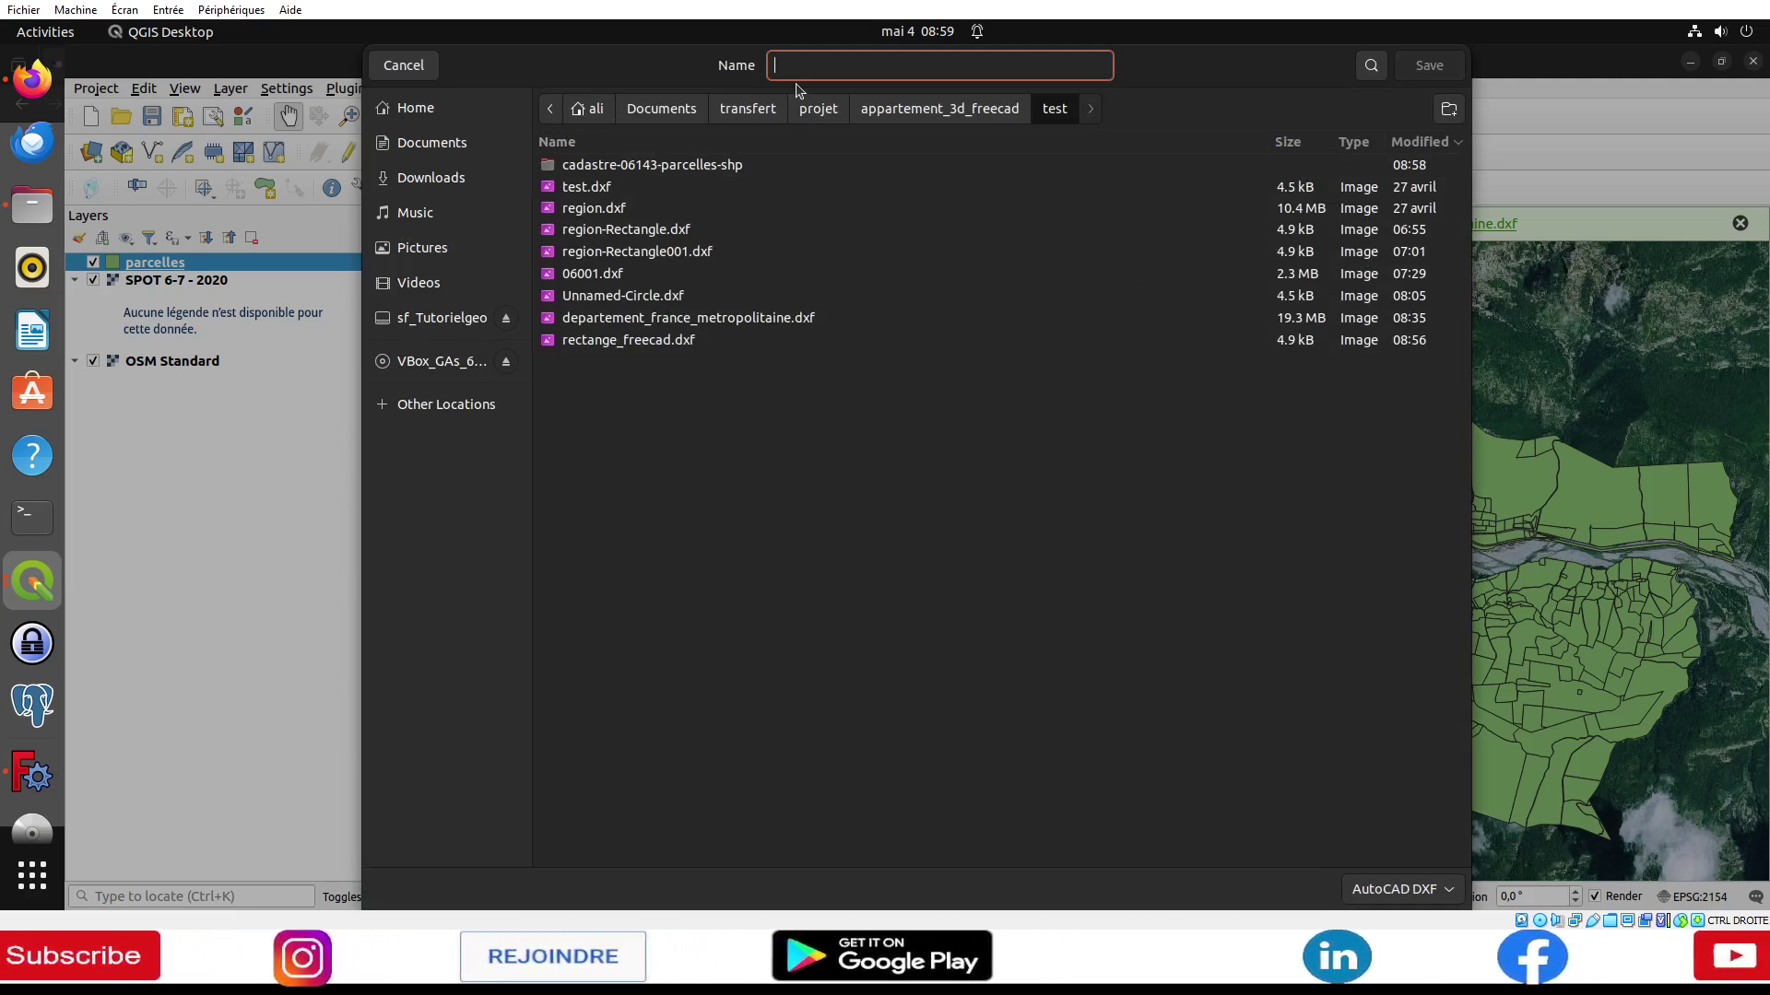
type("tt_sur_")
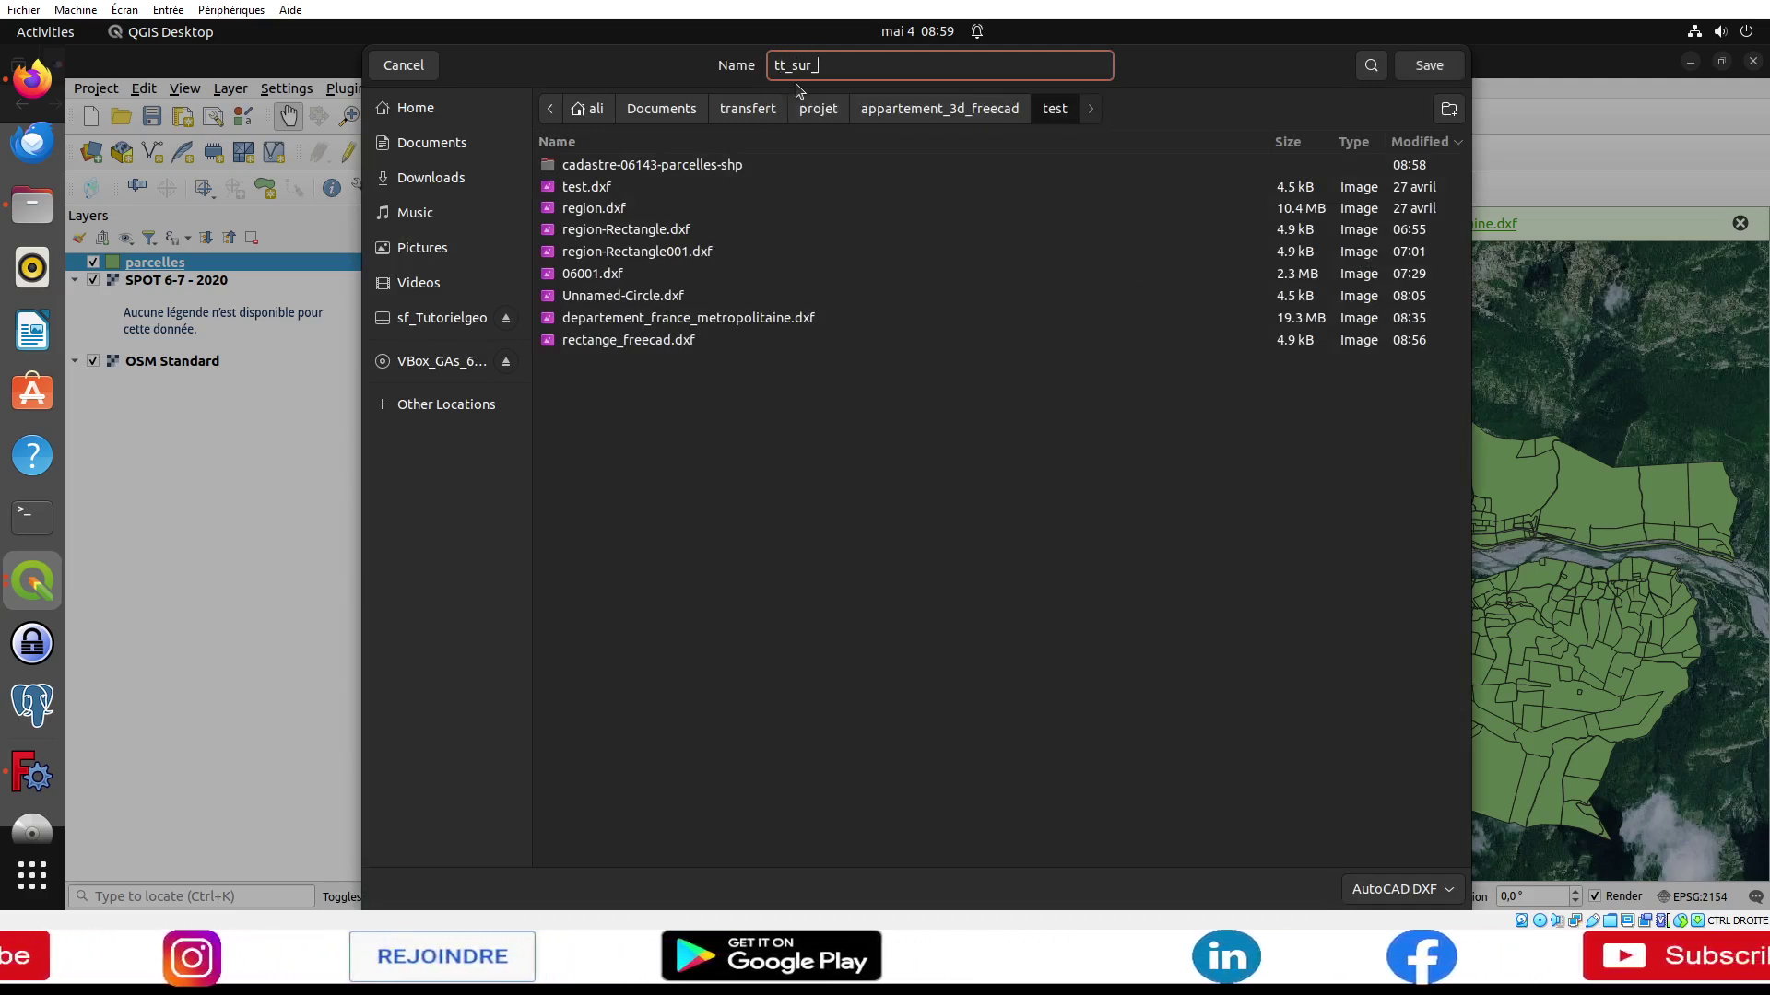
type("var")
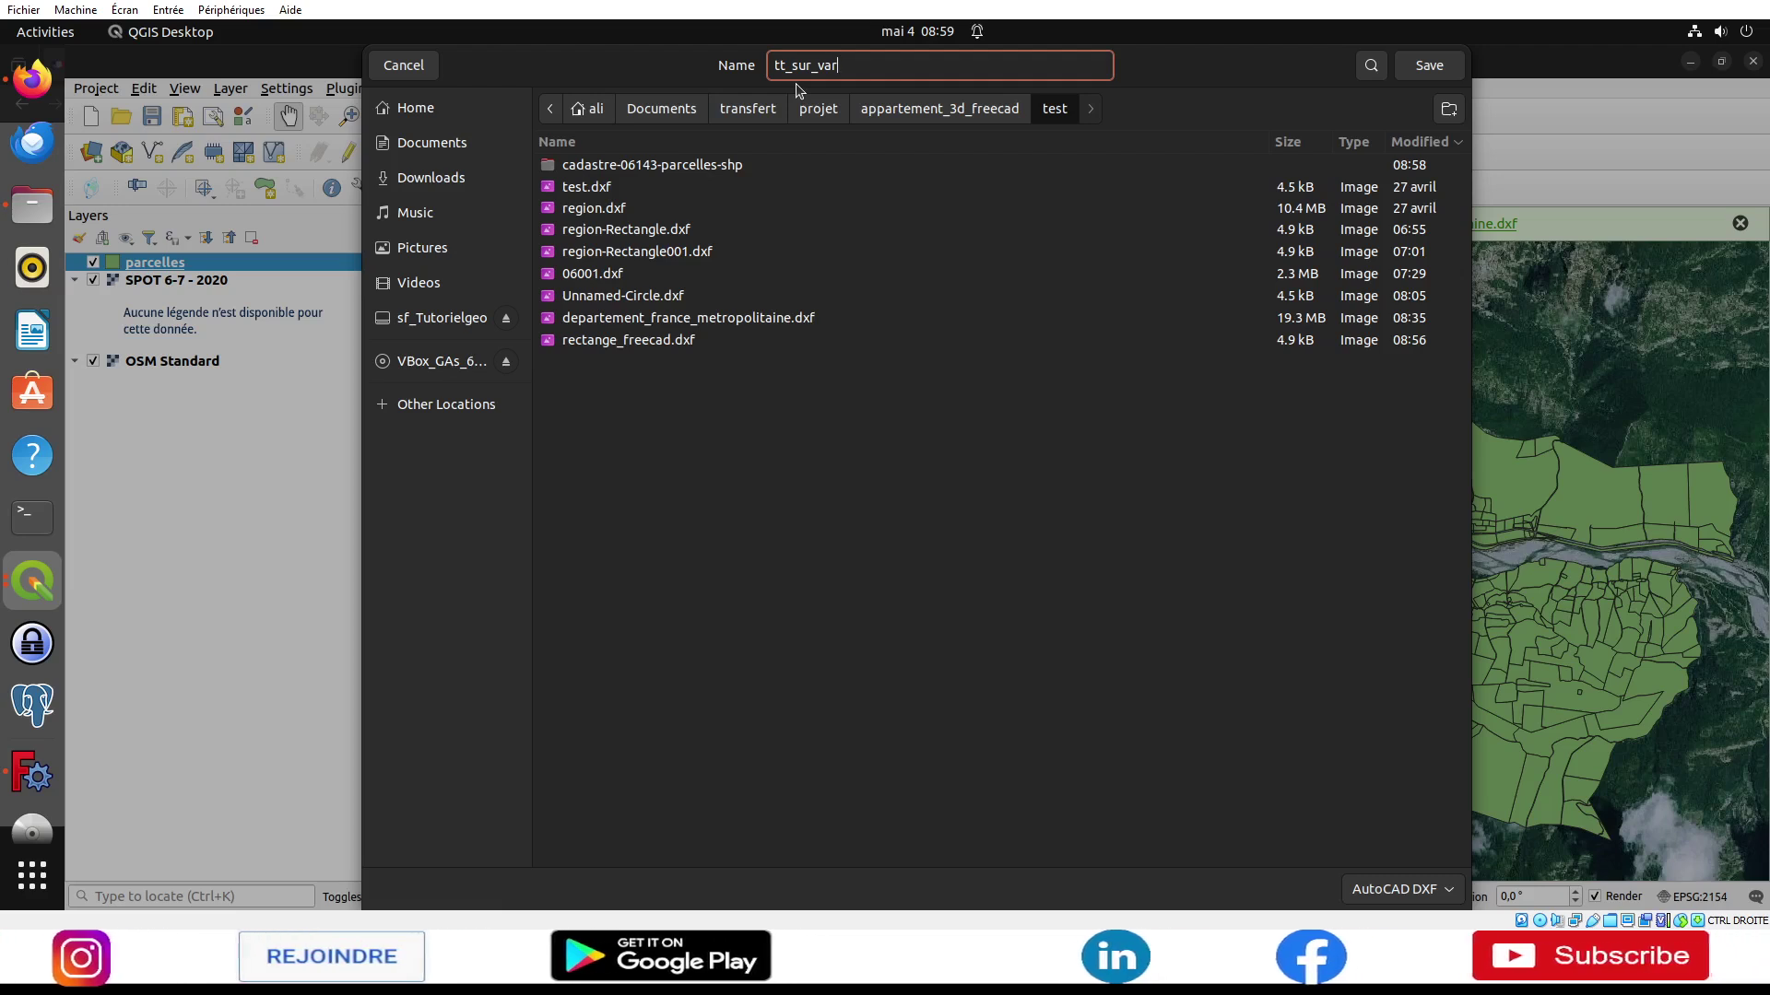
type("_parcelle")
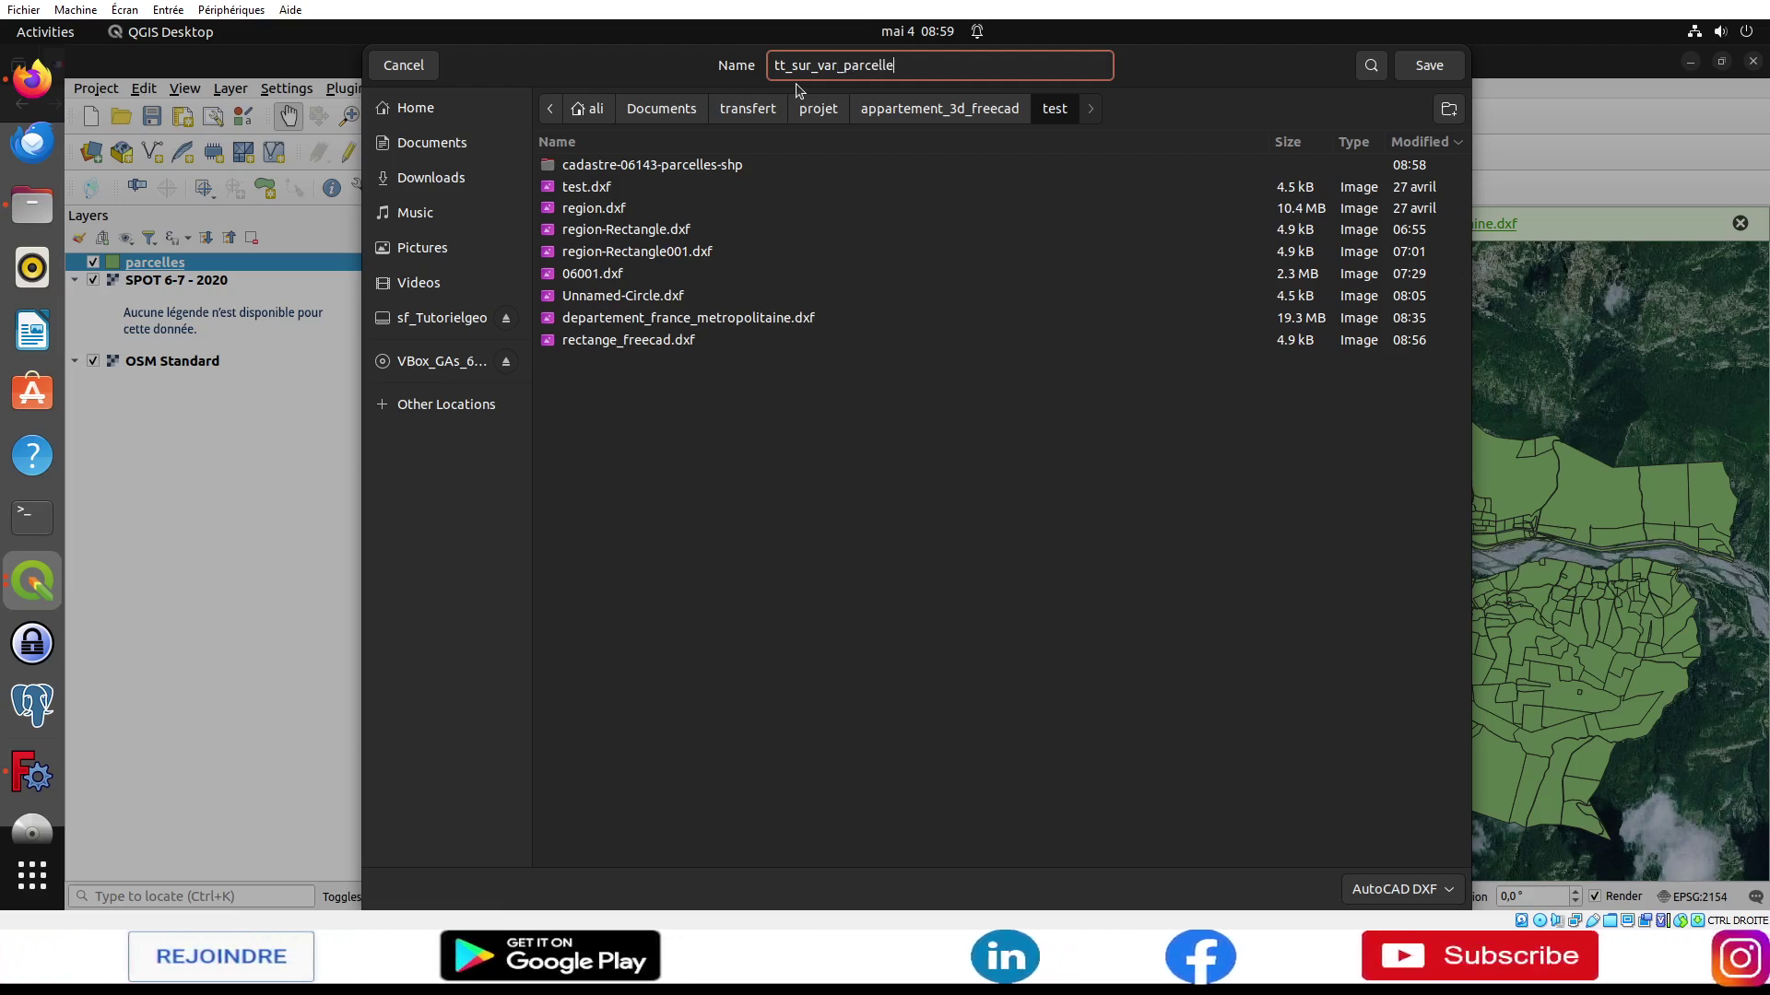
key("Return")
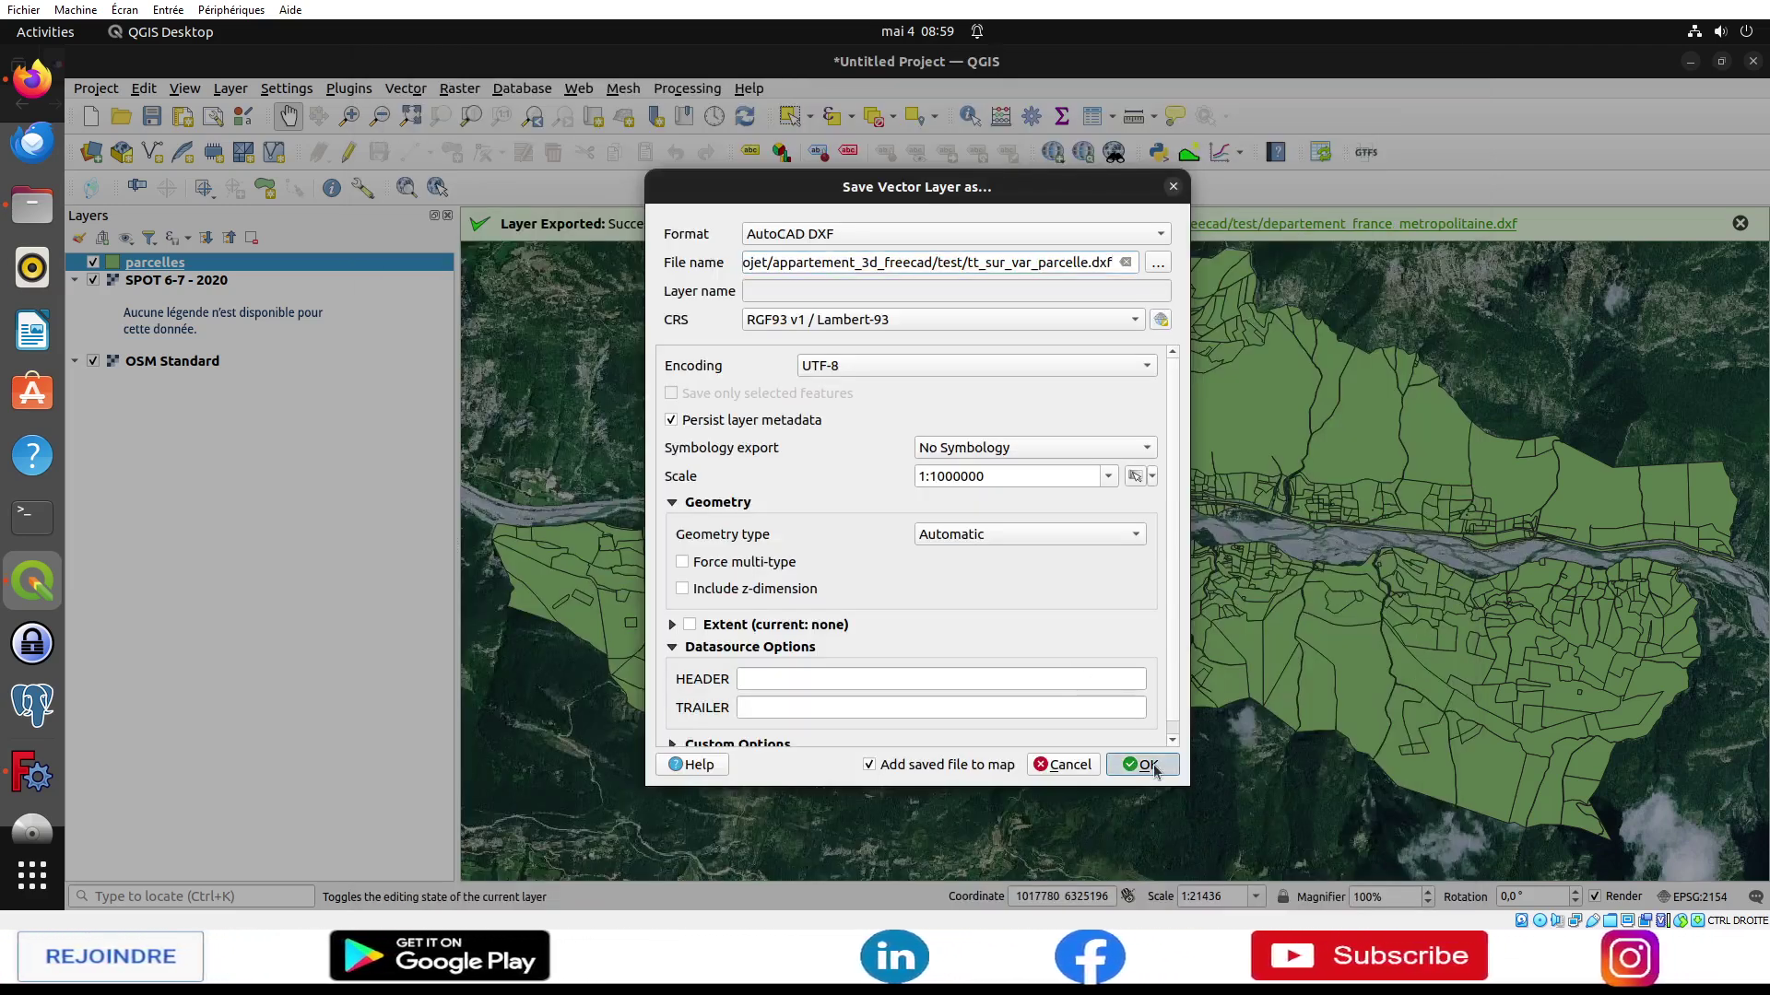
left_click(1146, 765)
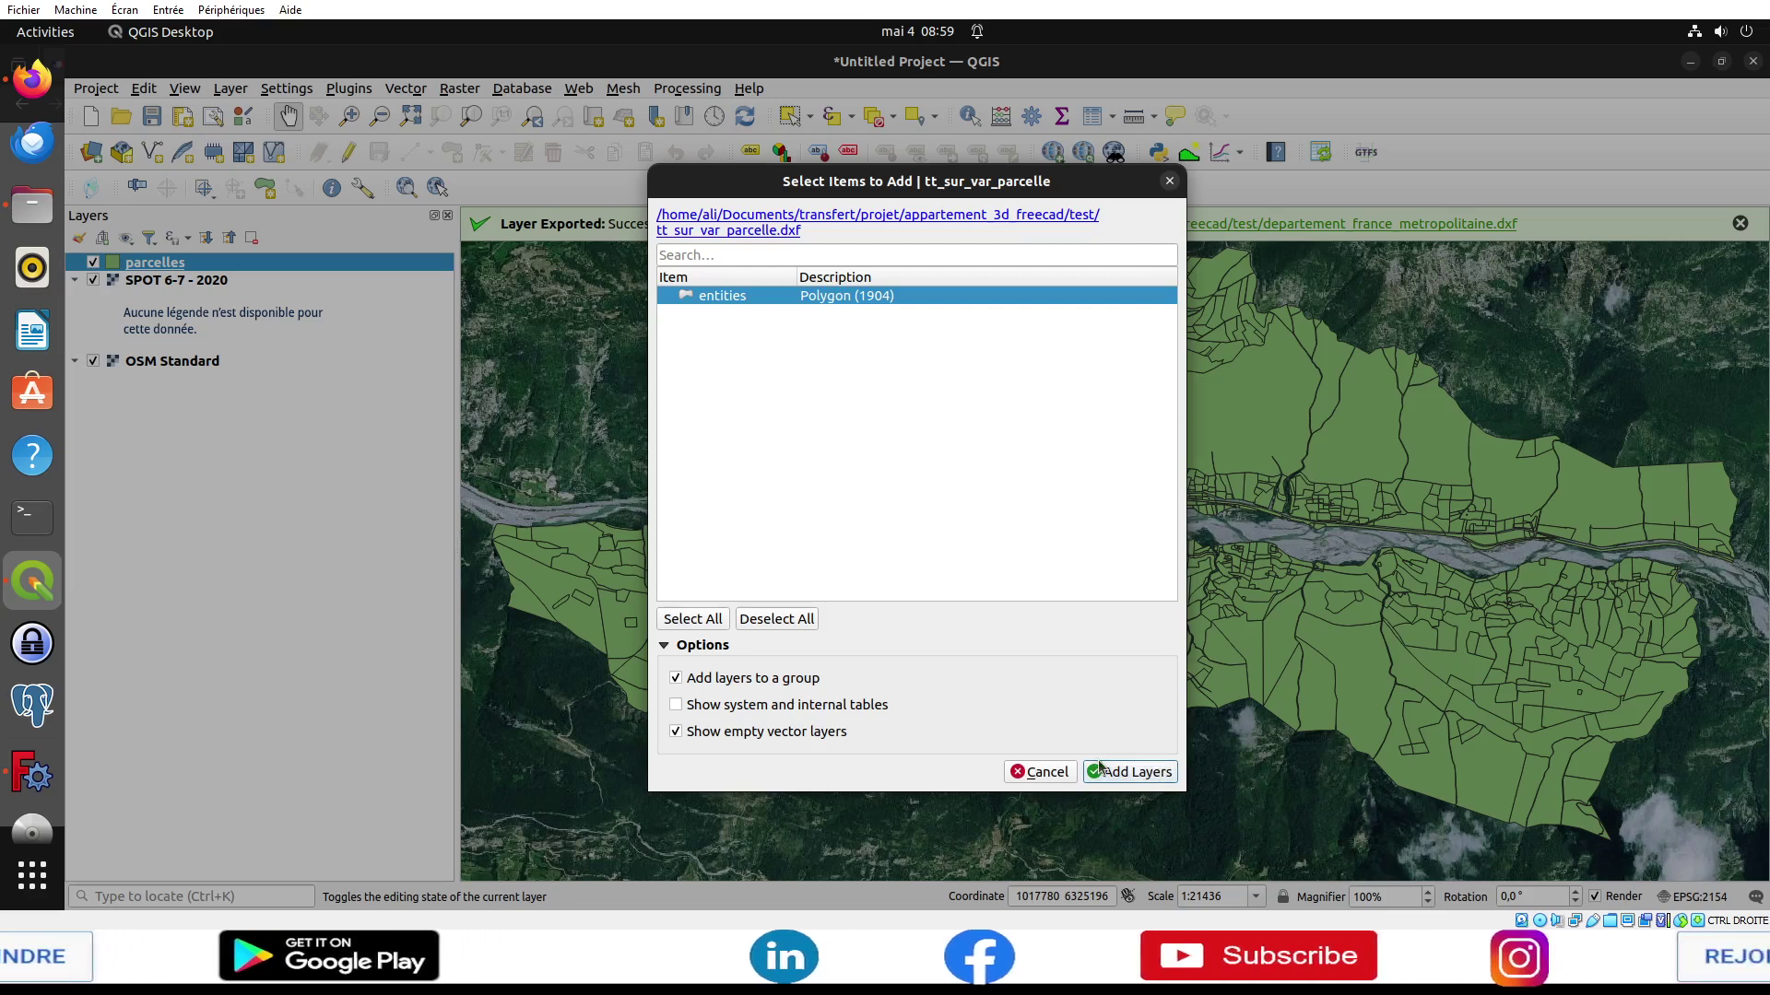
left_click(1111, 771)
left_click(93, 262)
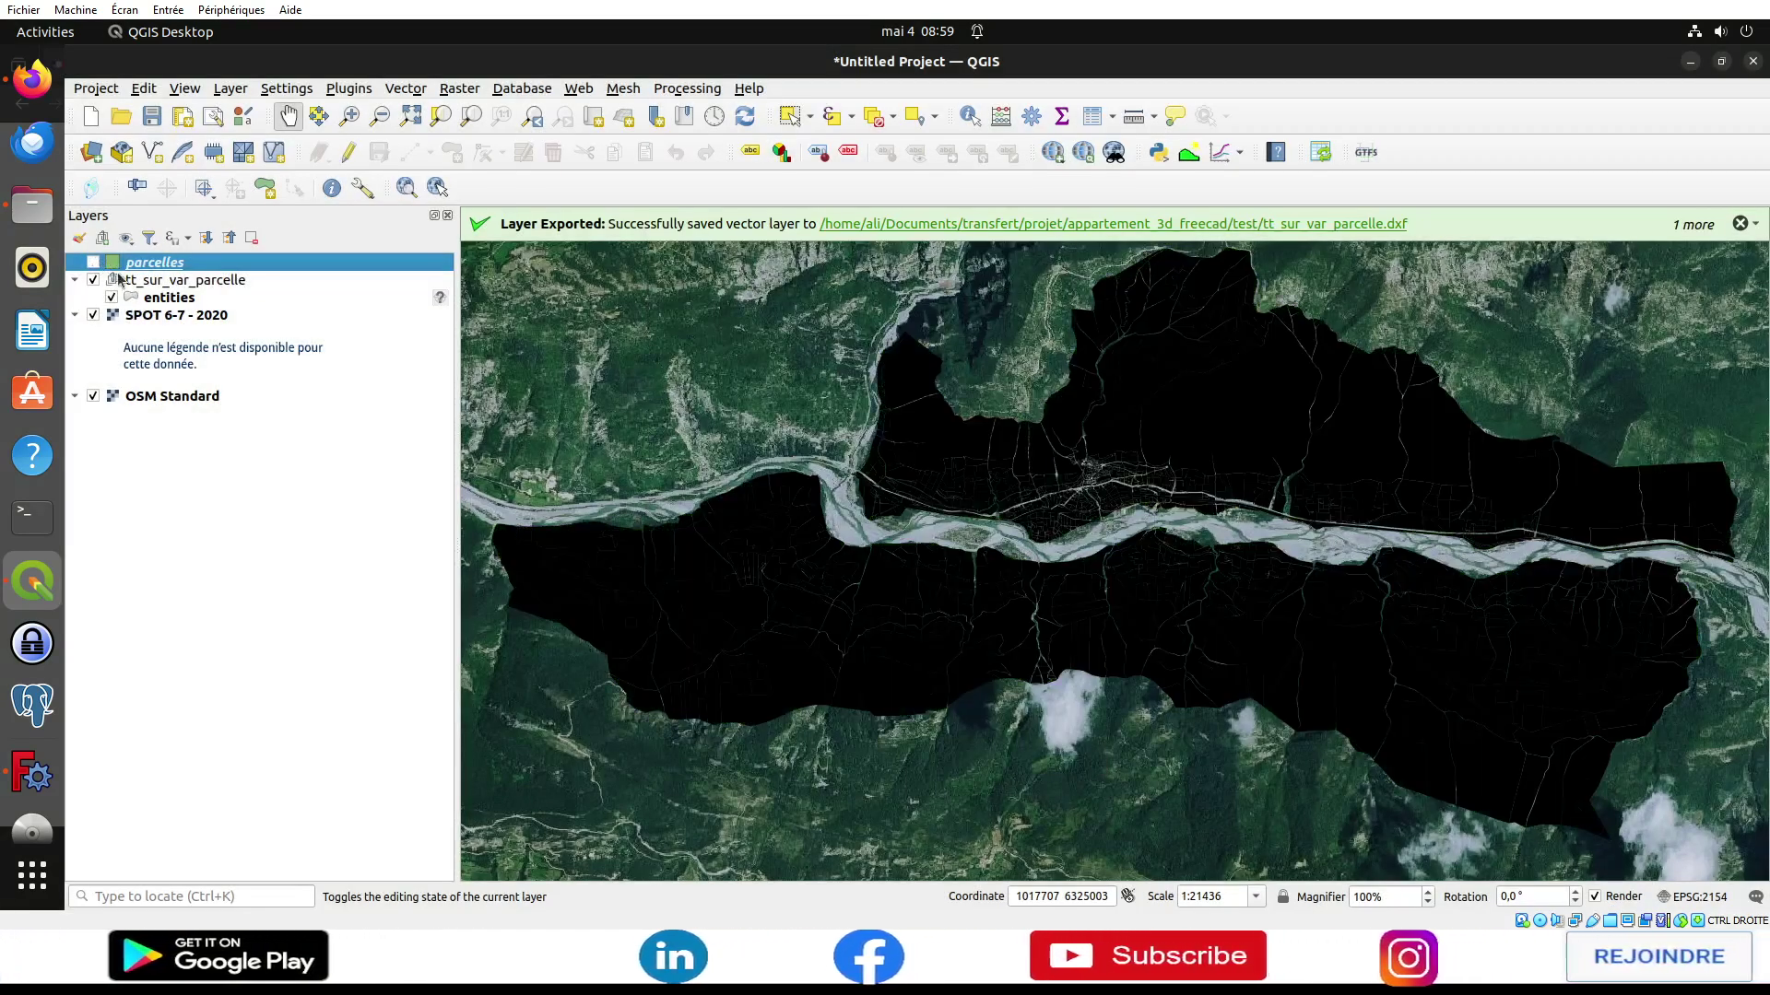
Step: Set the entities layer's source CRS to Project CRS EPSG:2154
left_click(170, 302)
double_click(170, 299)
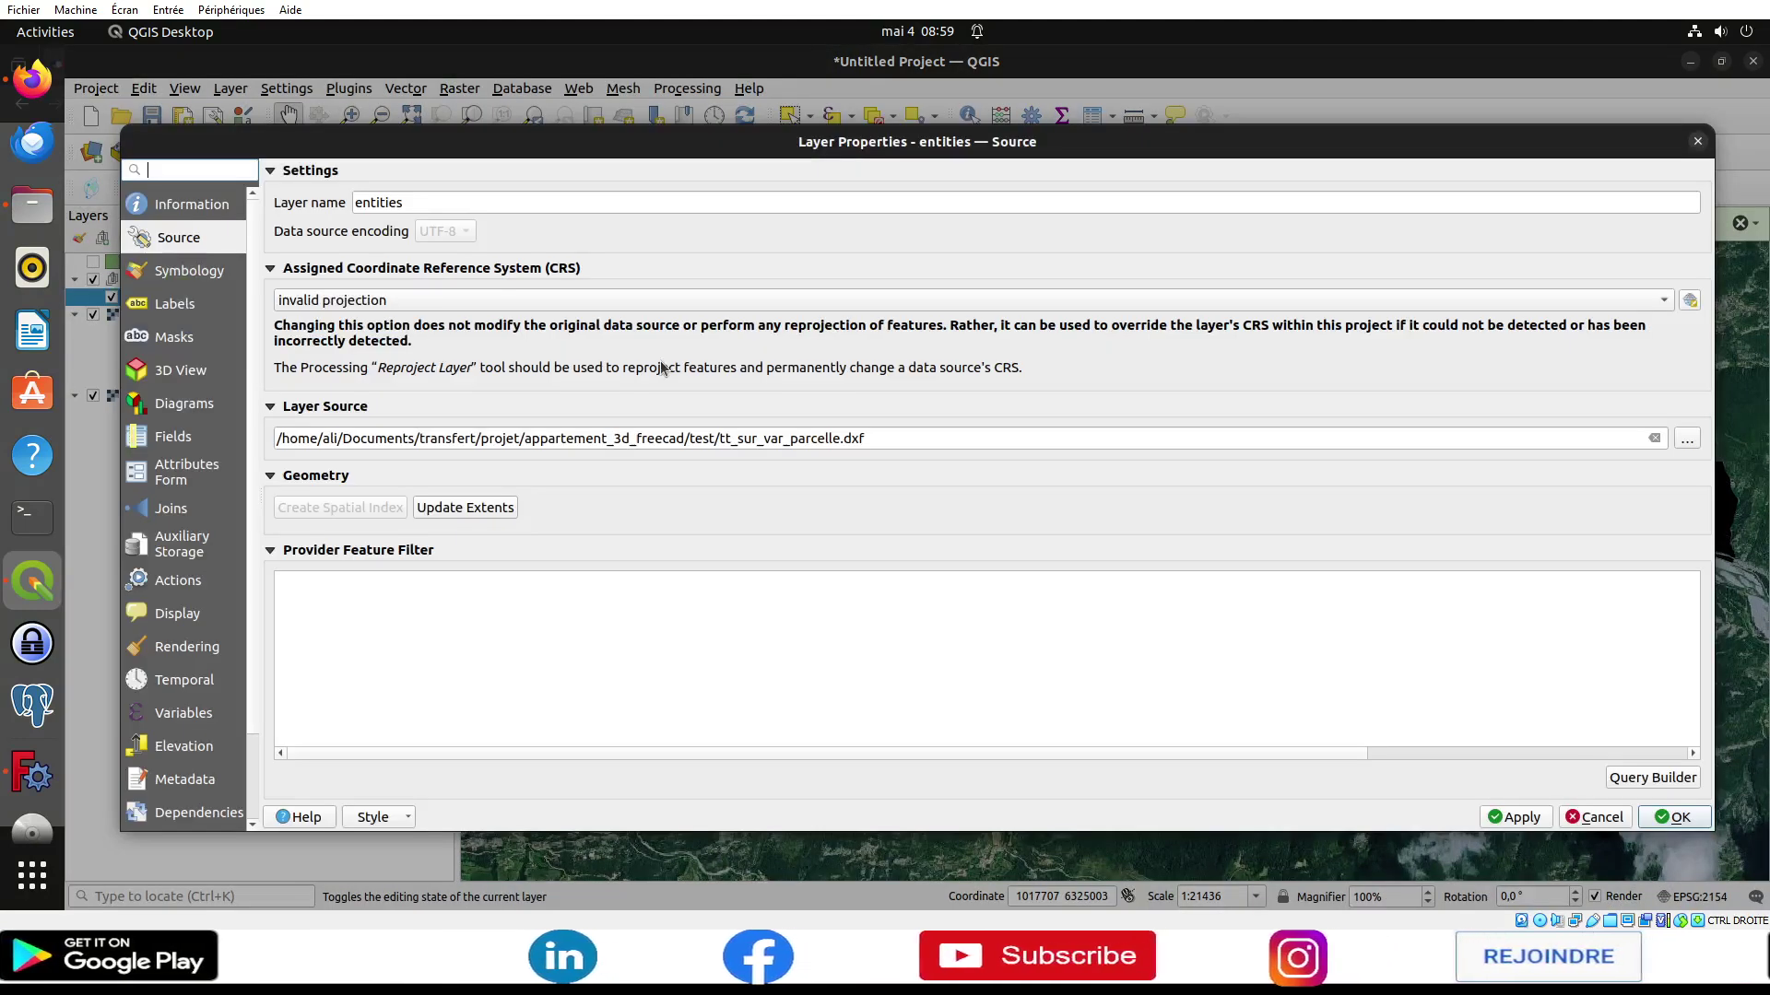
left_click(426, 291)
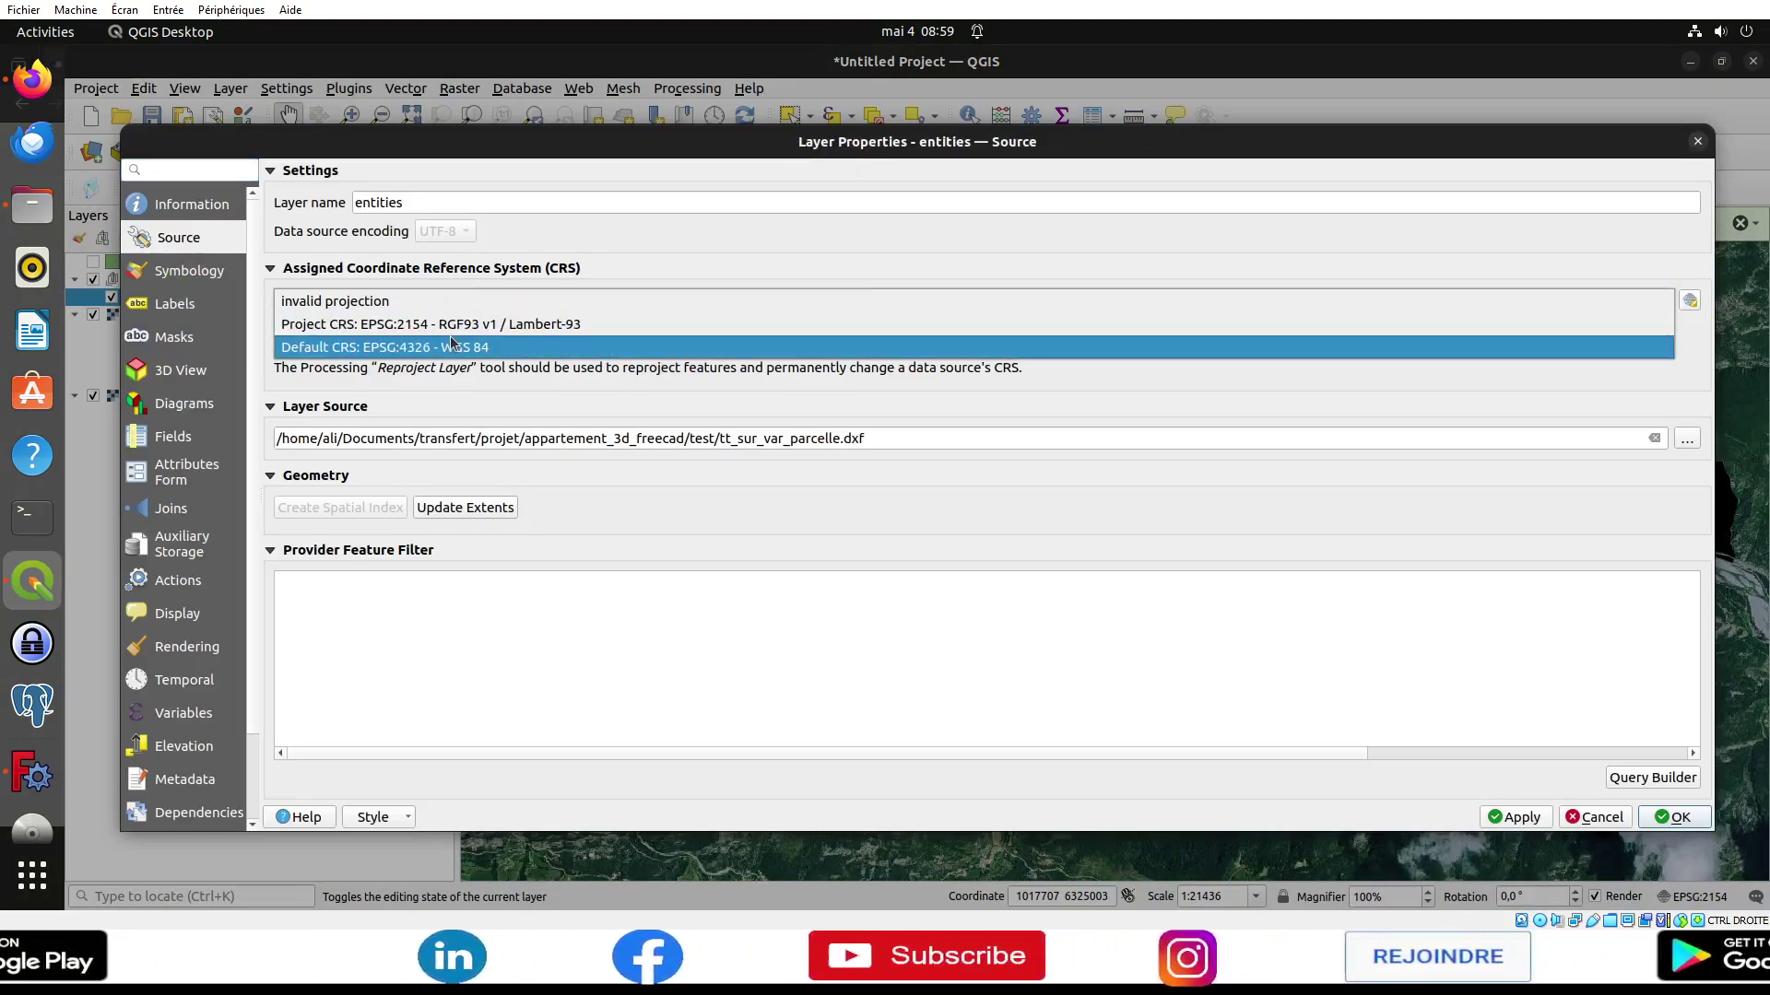
left_click(452, 318)
left_click(1649, 819)
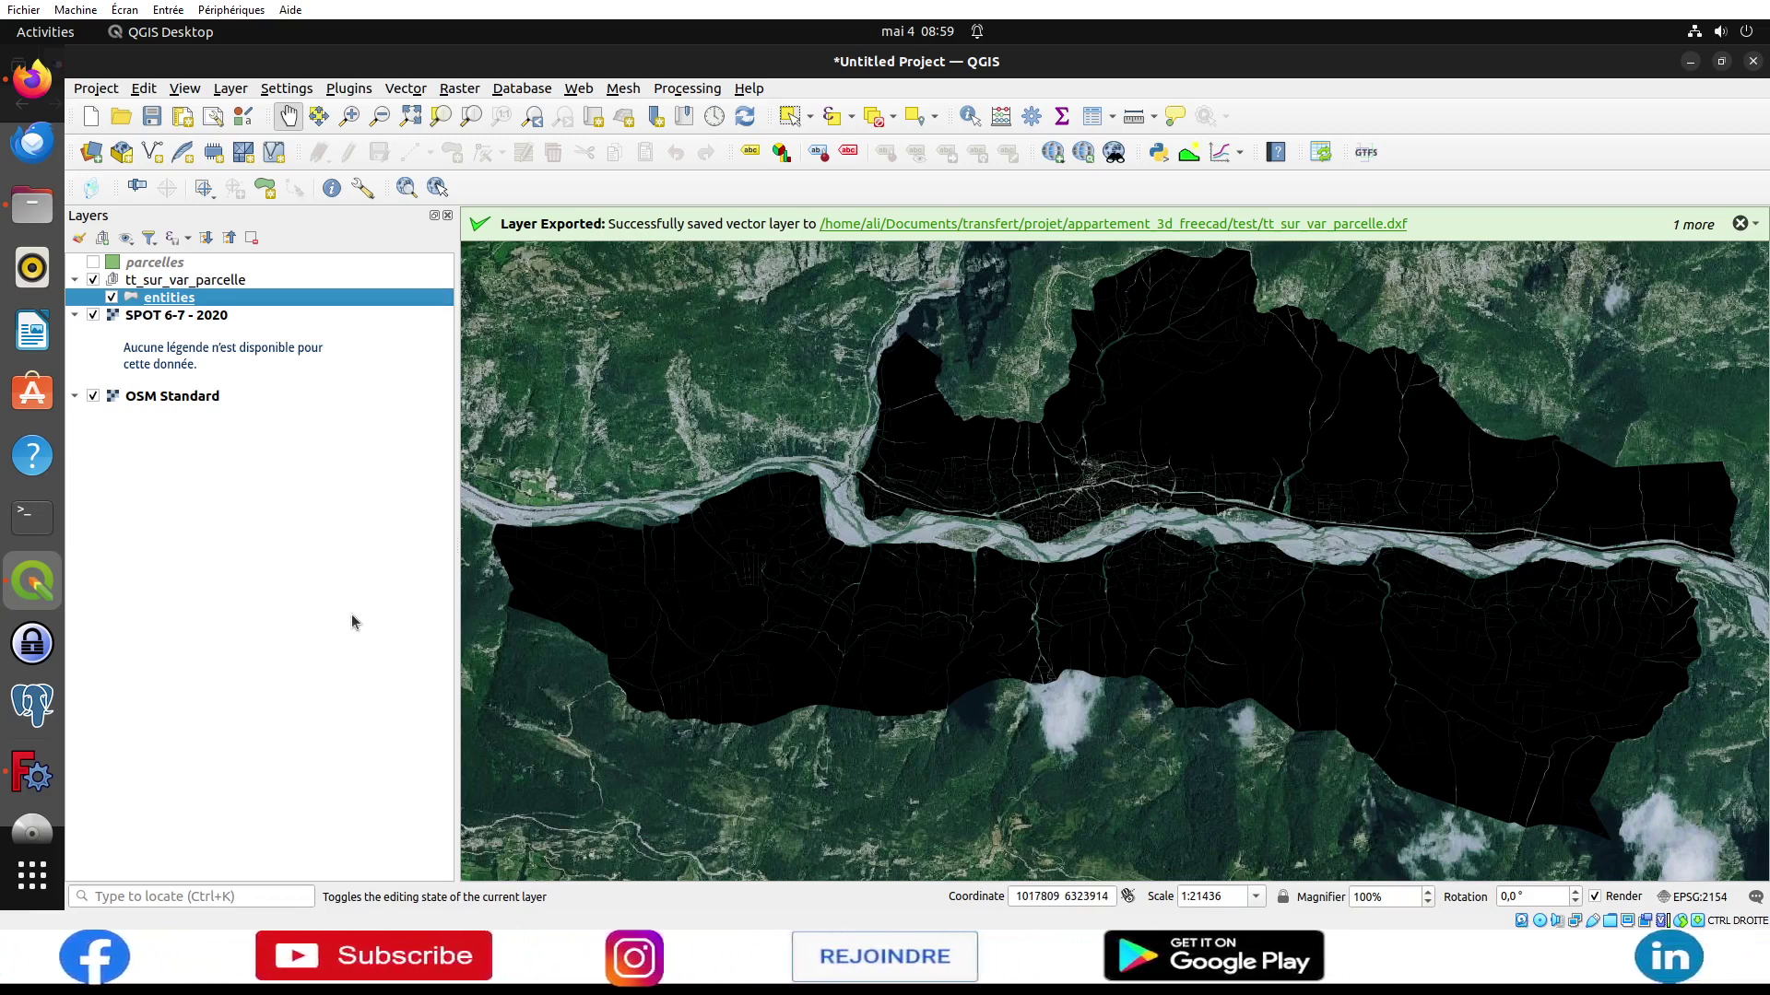
Step: Switch to FreeCAD and delete the old Rectangle object
left_click(32, 775)
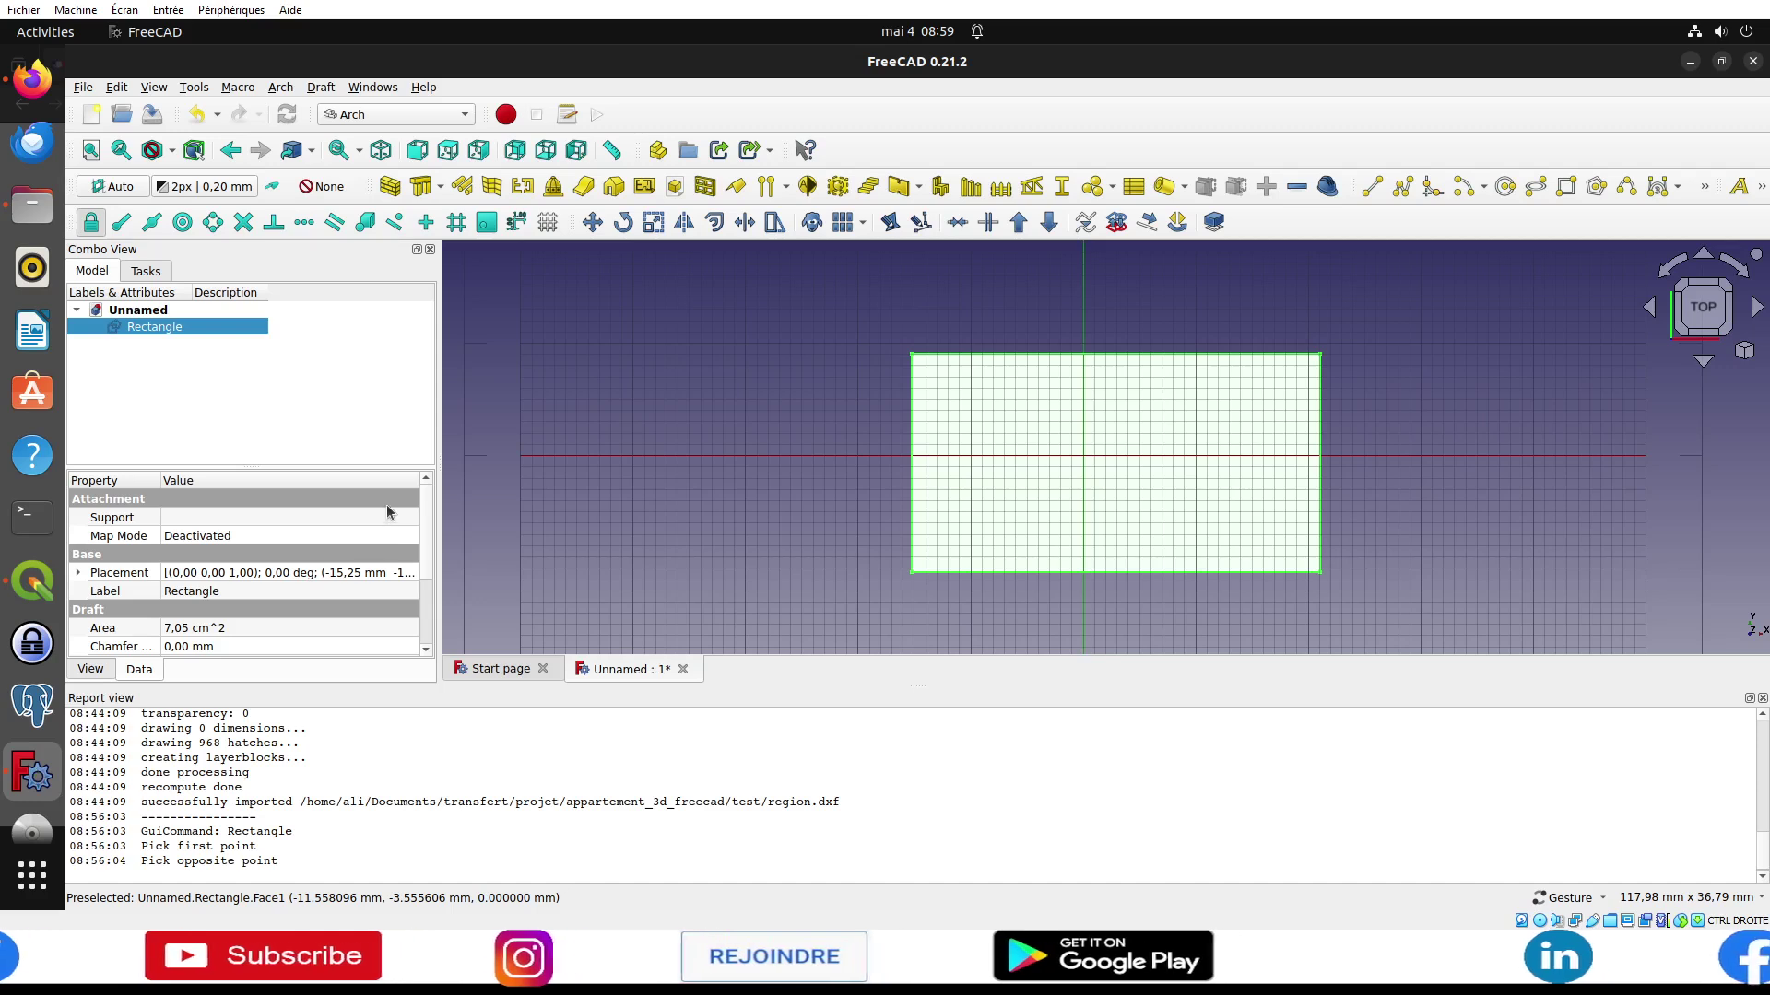
right_click(167, 328)
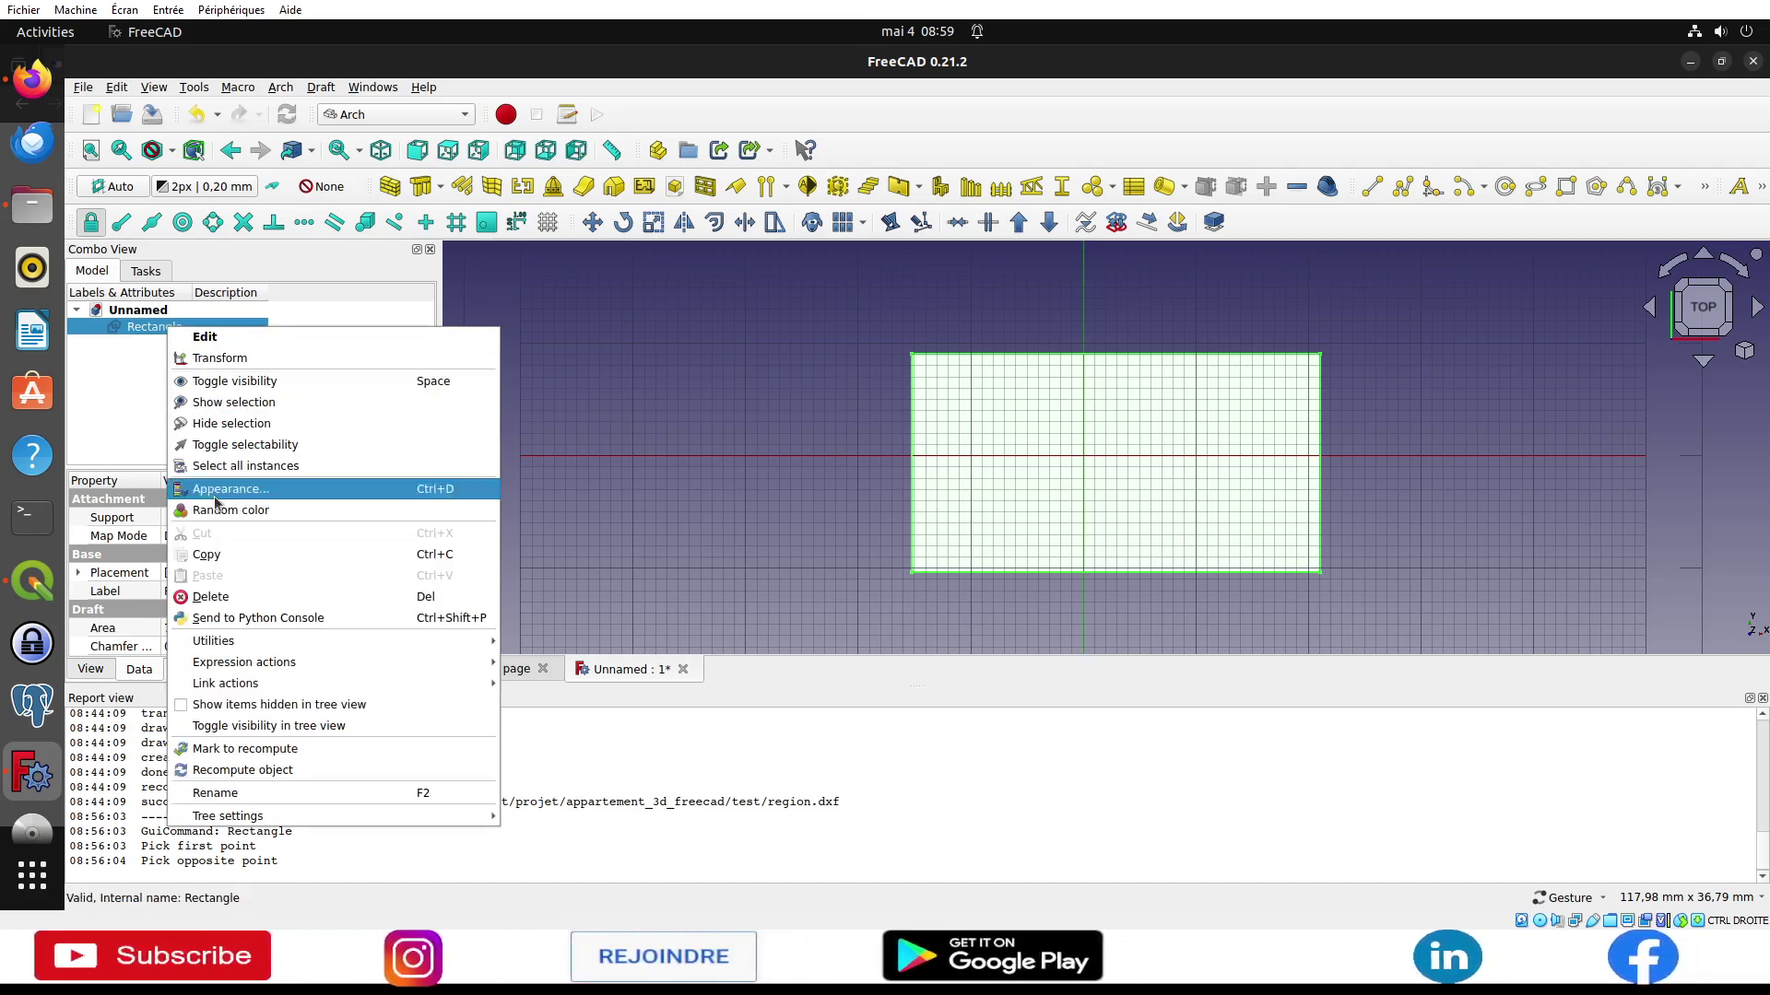
left_click(210, 596)
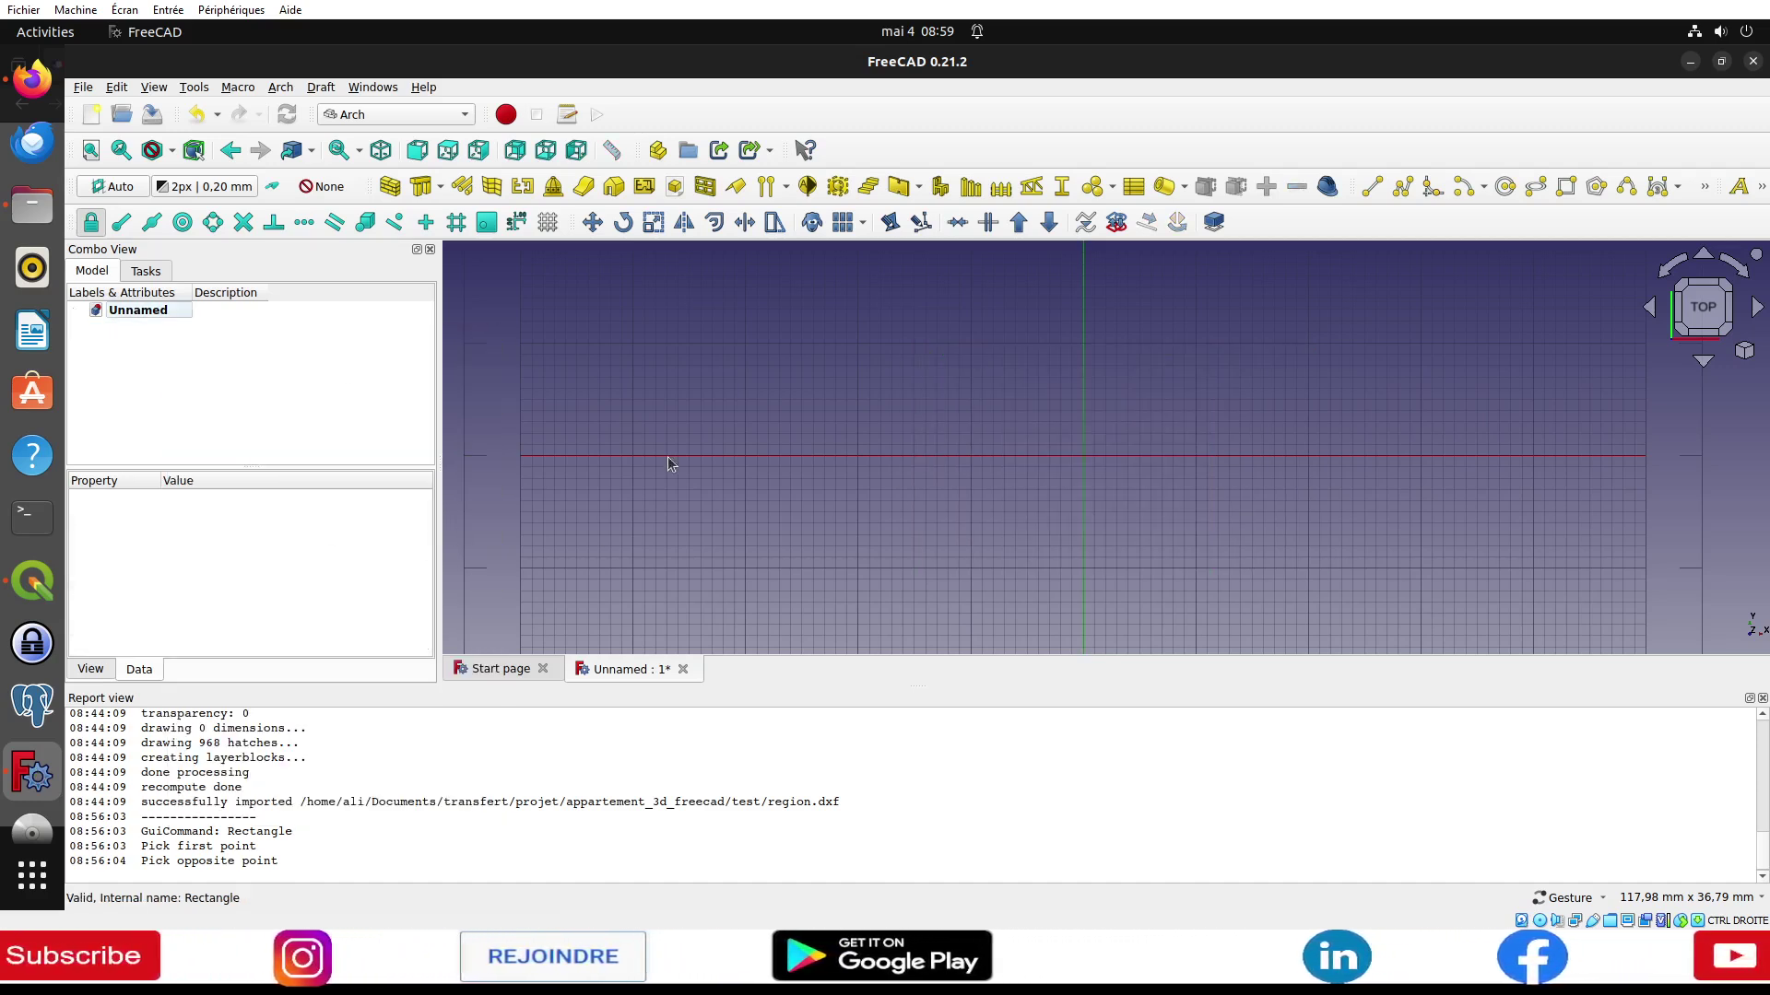
Step: Import tt_sur_var_parcelle.dxf into the Unnamed document
left_click(159, 313)
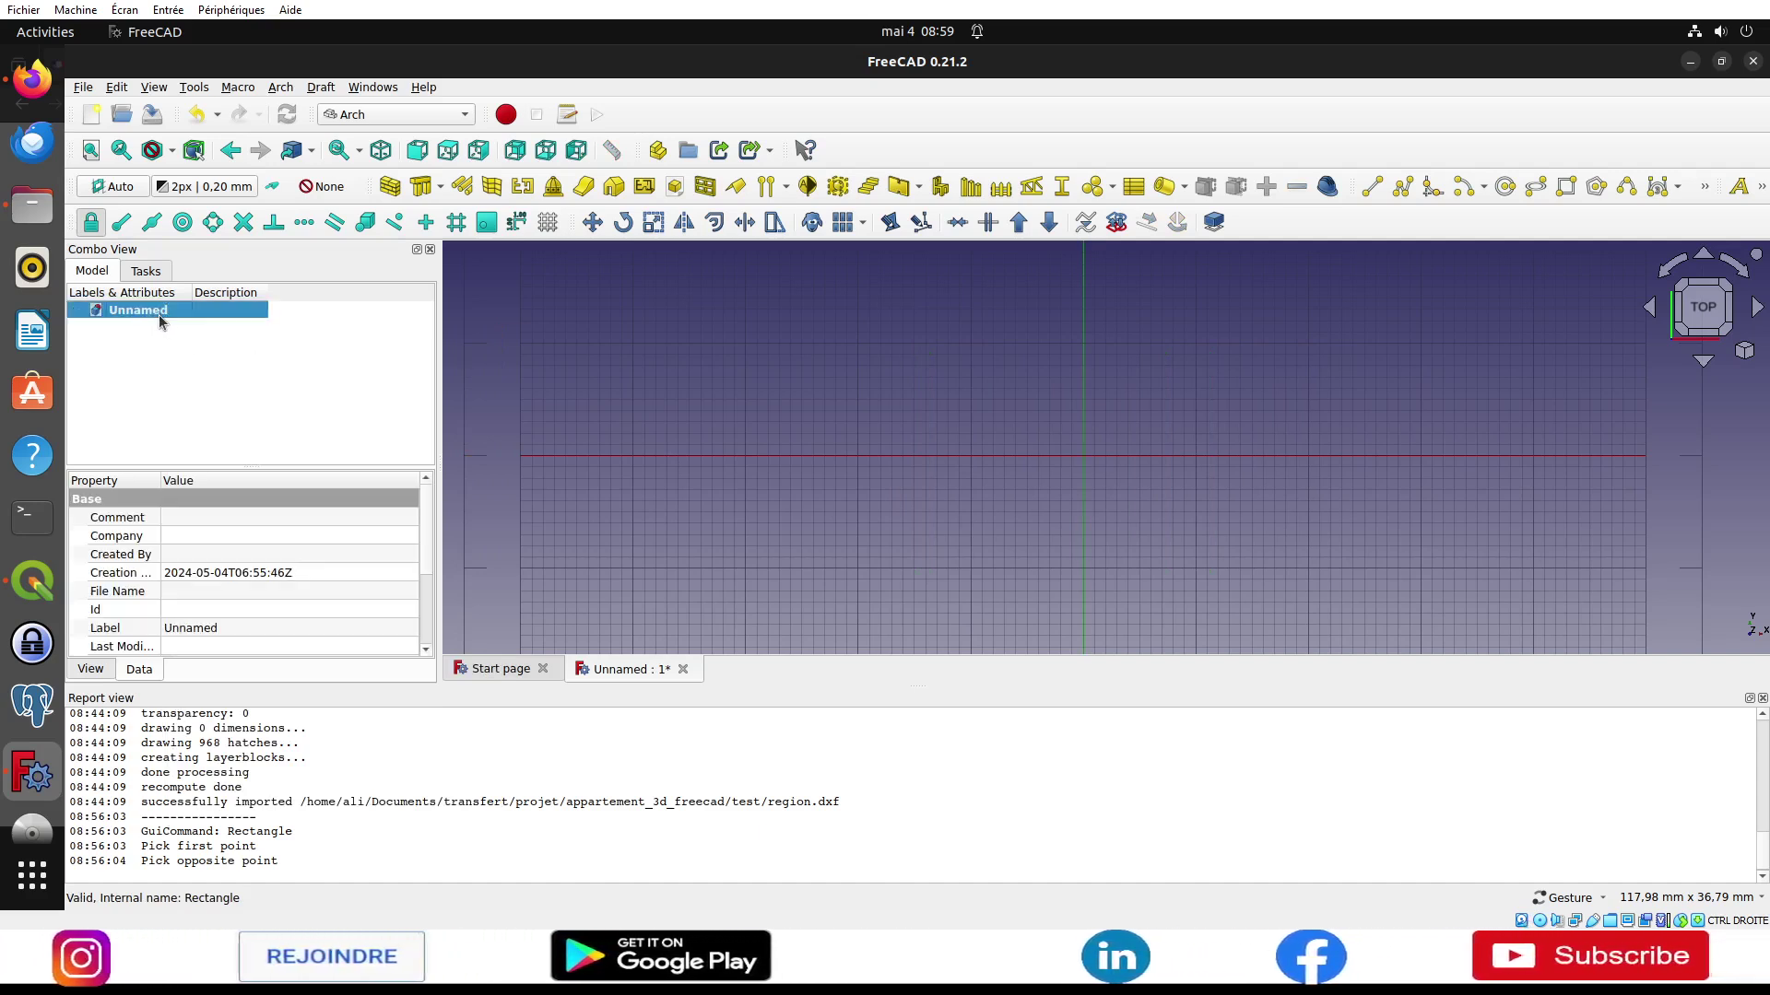
left_click(83, 86)
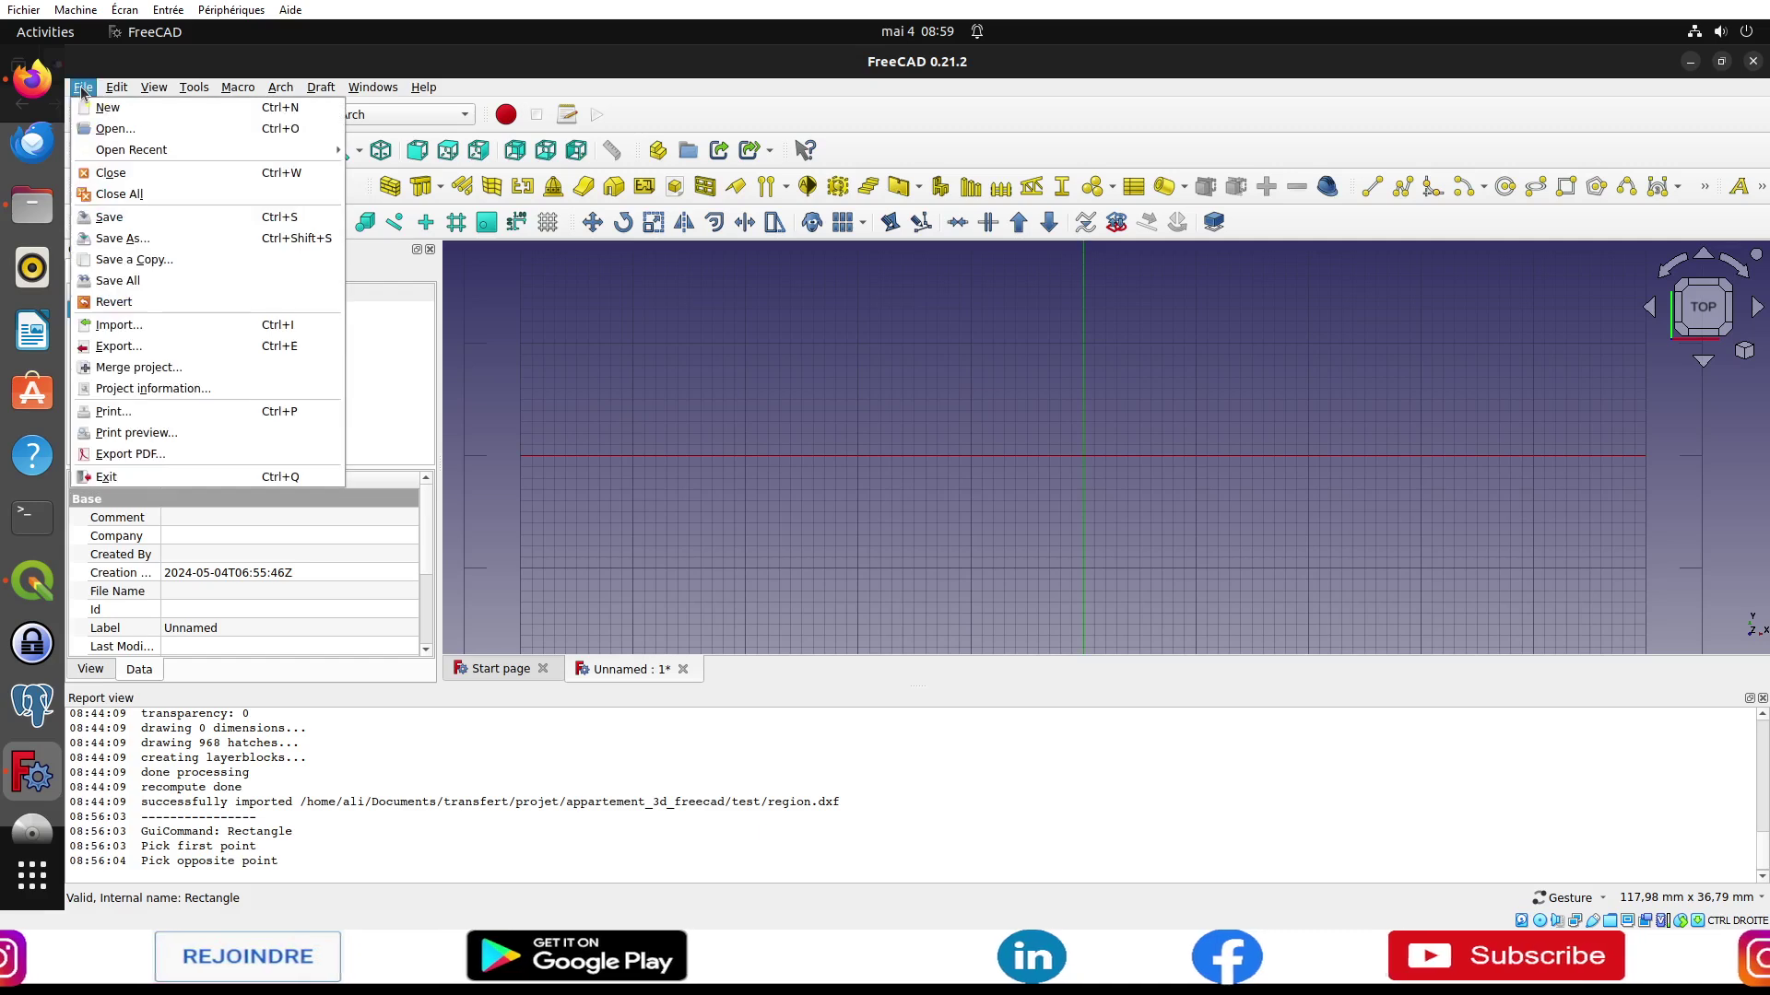
left_click(133, 330)
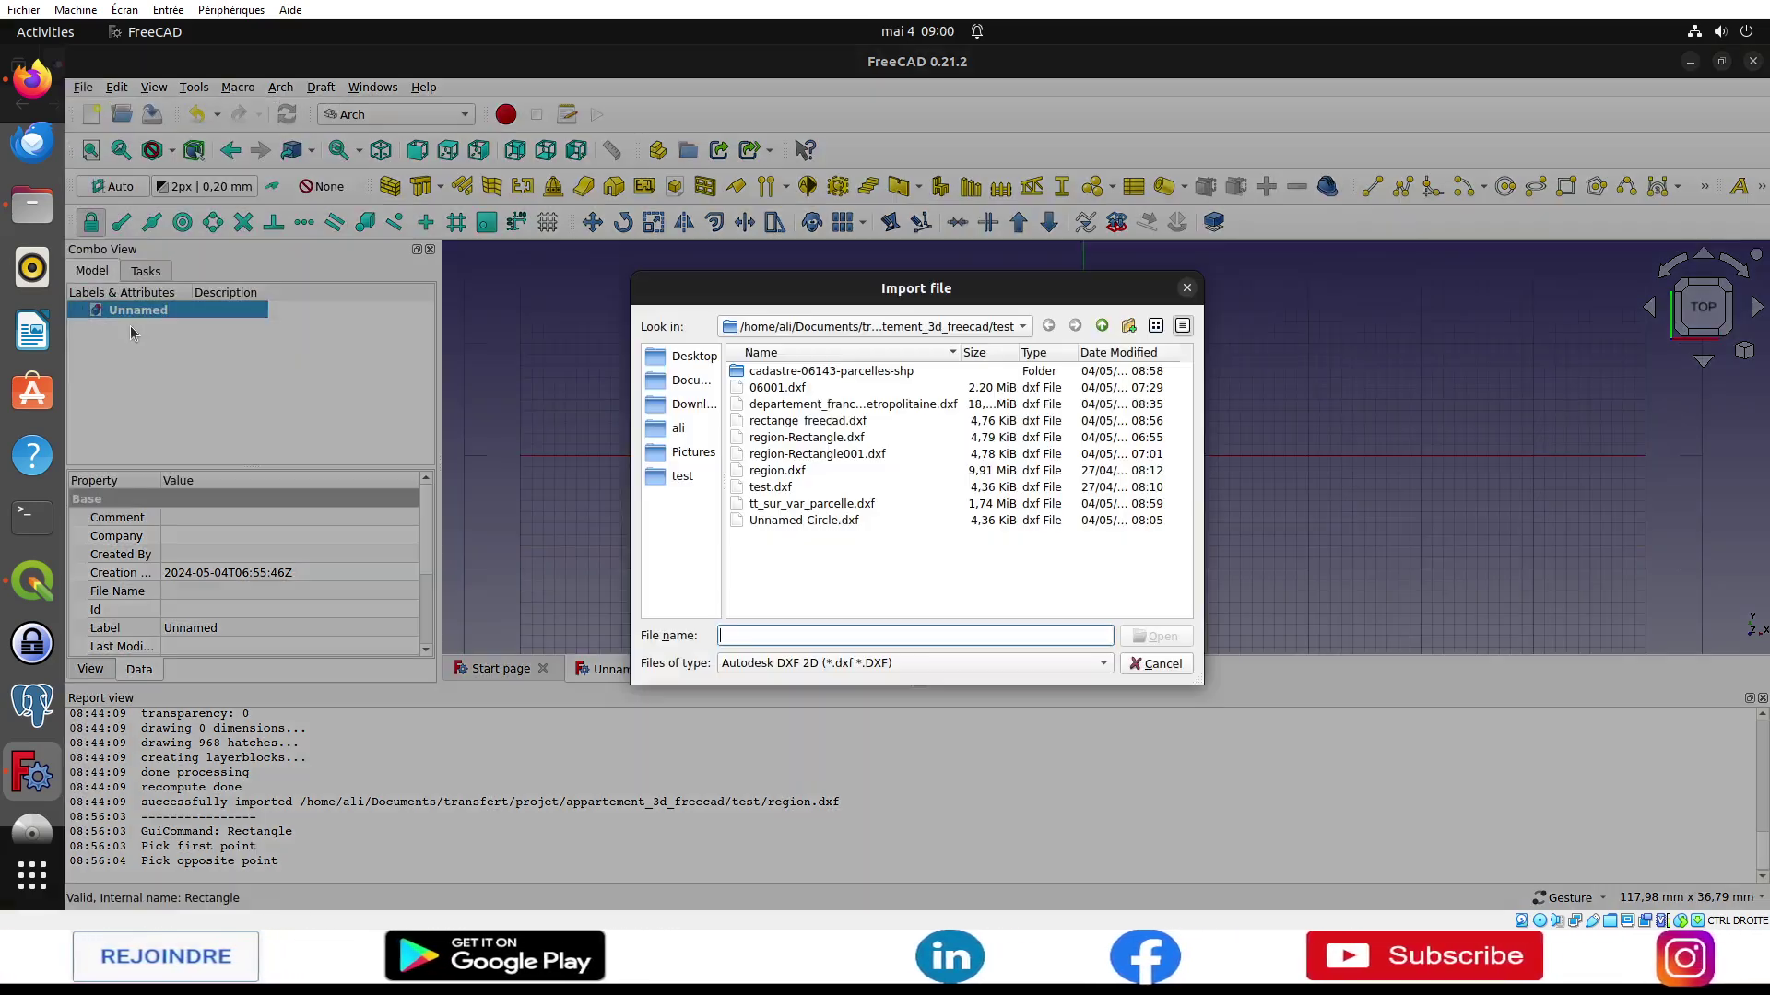
left_click(811, 503)
left_click(1156, 636)
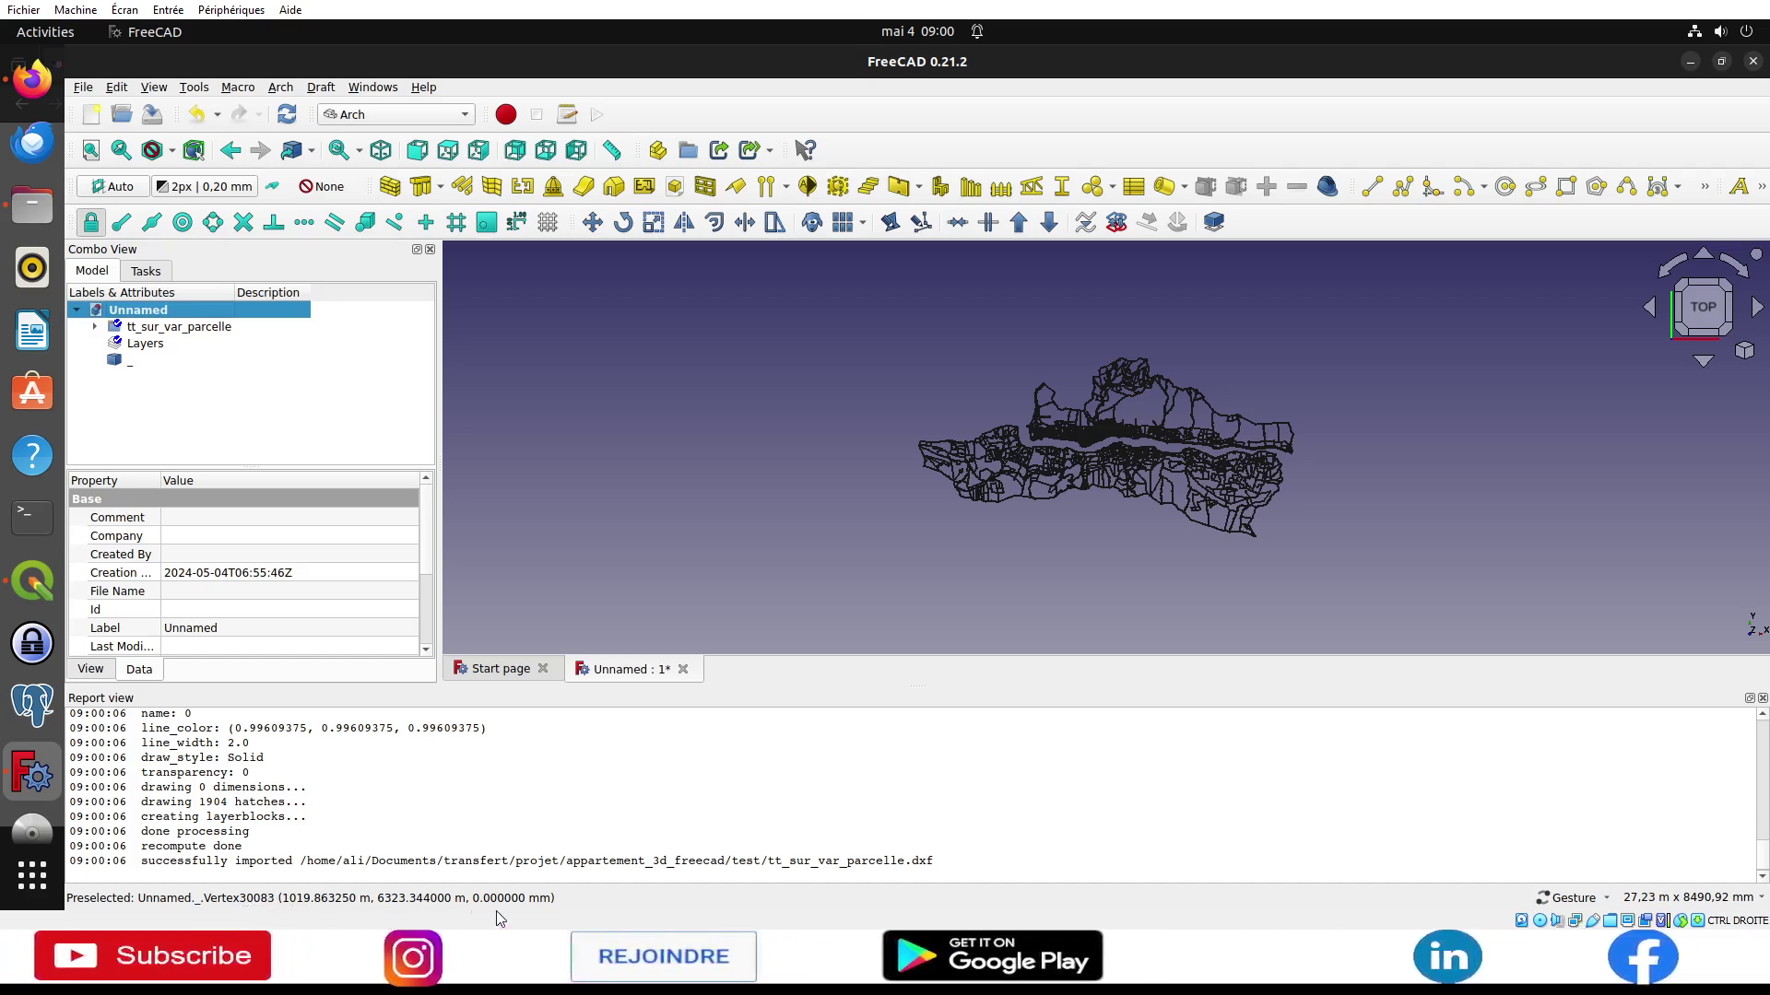
Step: Zoom around the imported parcel map and check the navigation cube's view options
scroll(977, 391, "up", 3)
scroll(1005, 419, "up", 3)
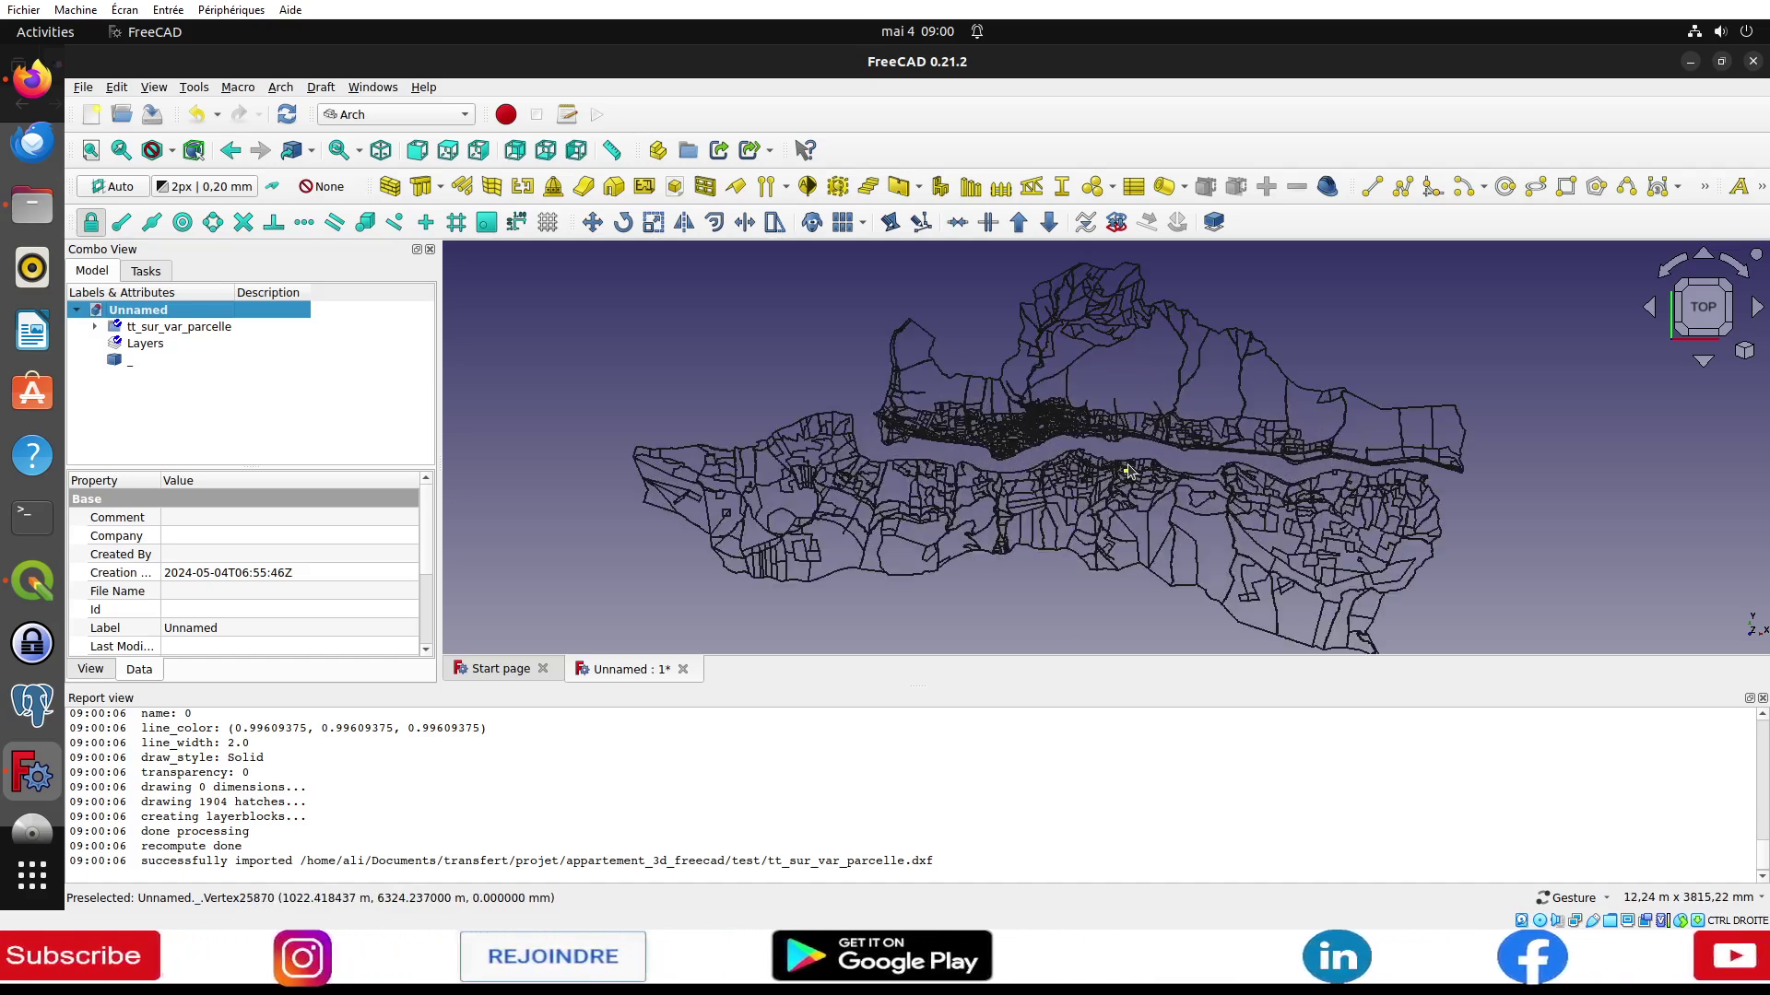
scroll(1032, 447, "up", 3)
scroll(1069, 484, "up", 3)
scroll(1072, 489, "down", 2)
scroll(1072, 489, "down", 1)
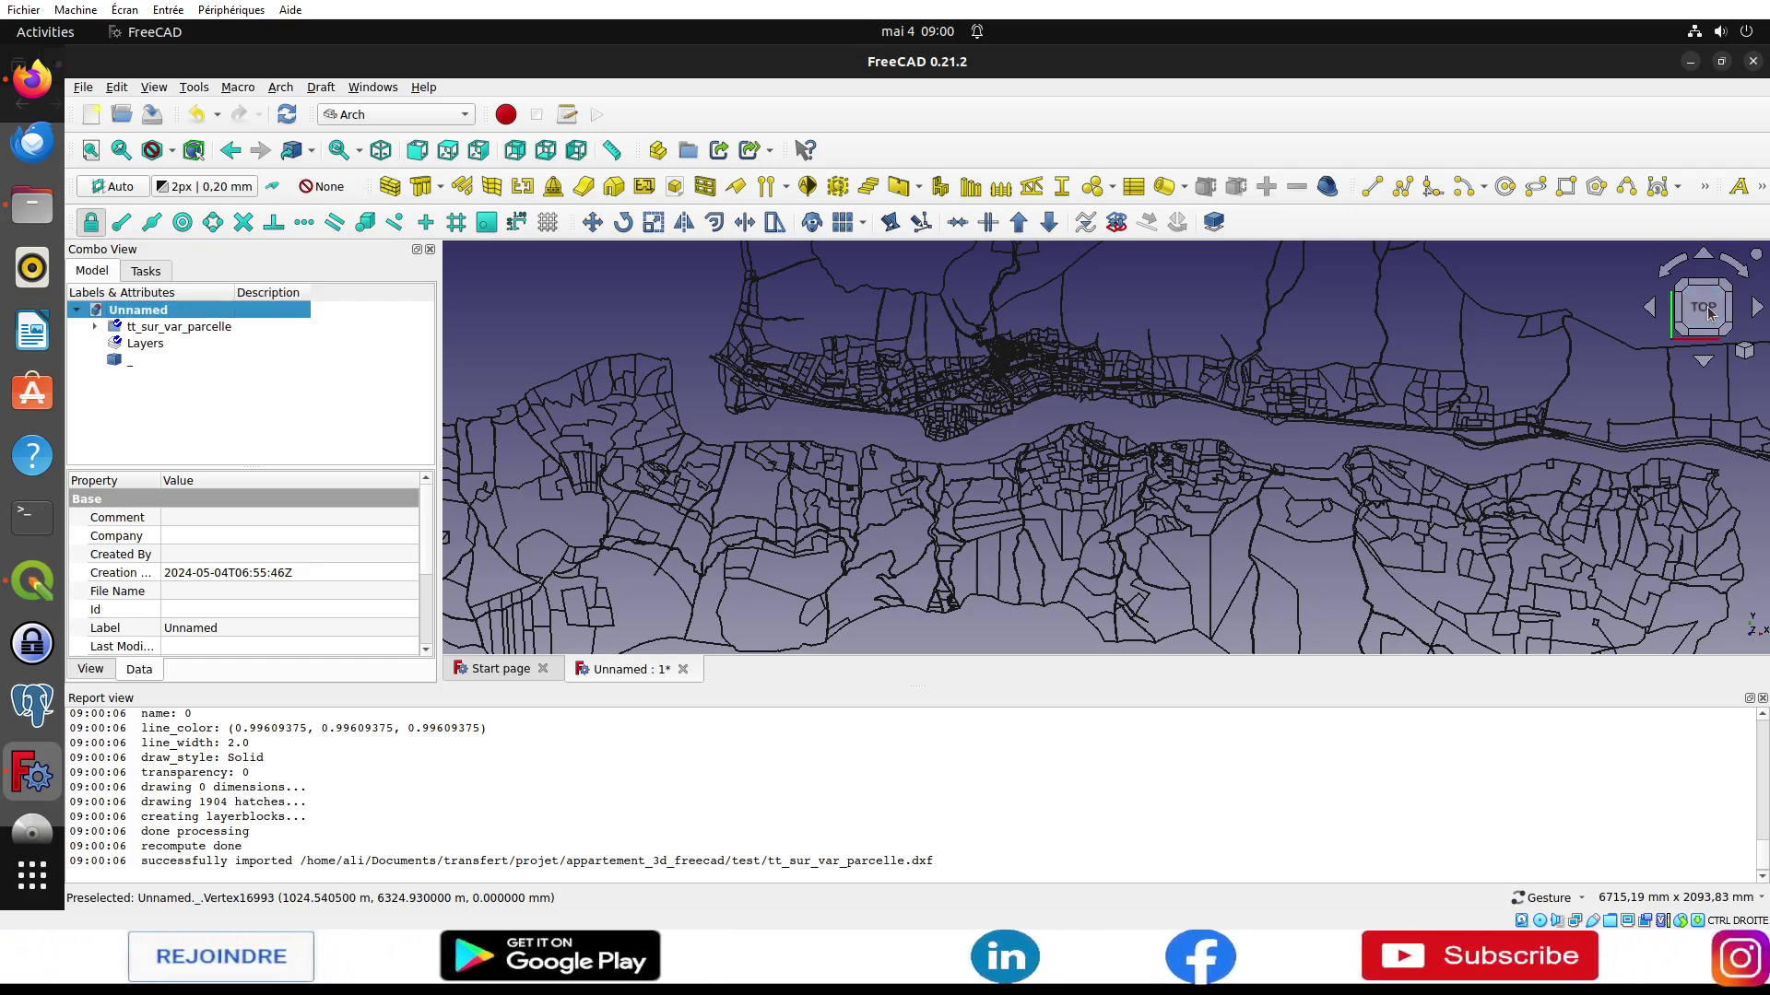
right_click(1703, 346)
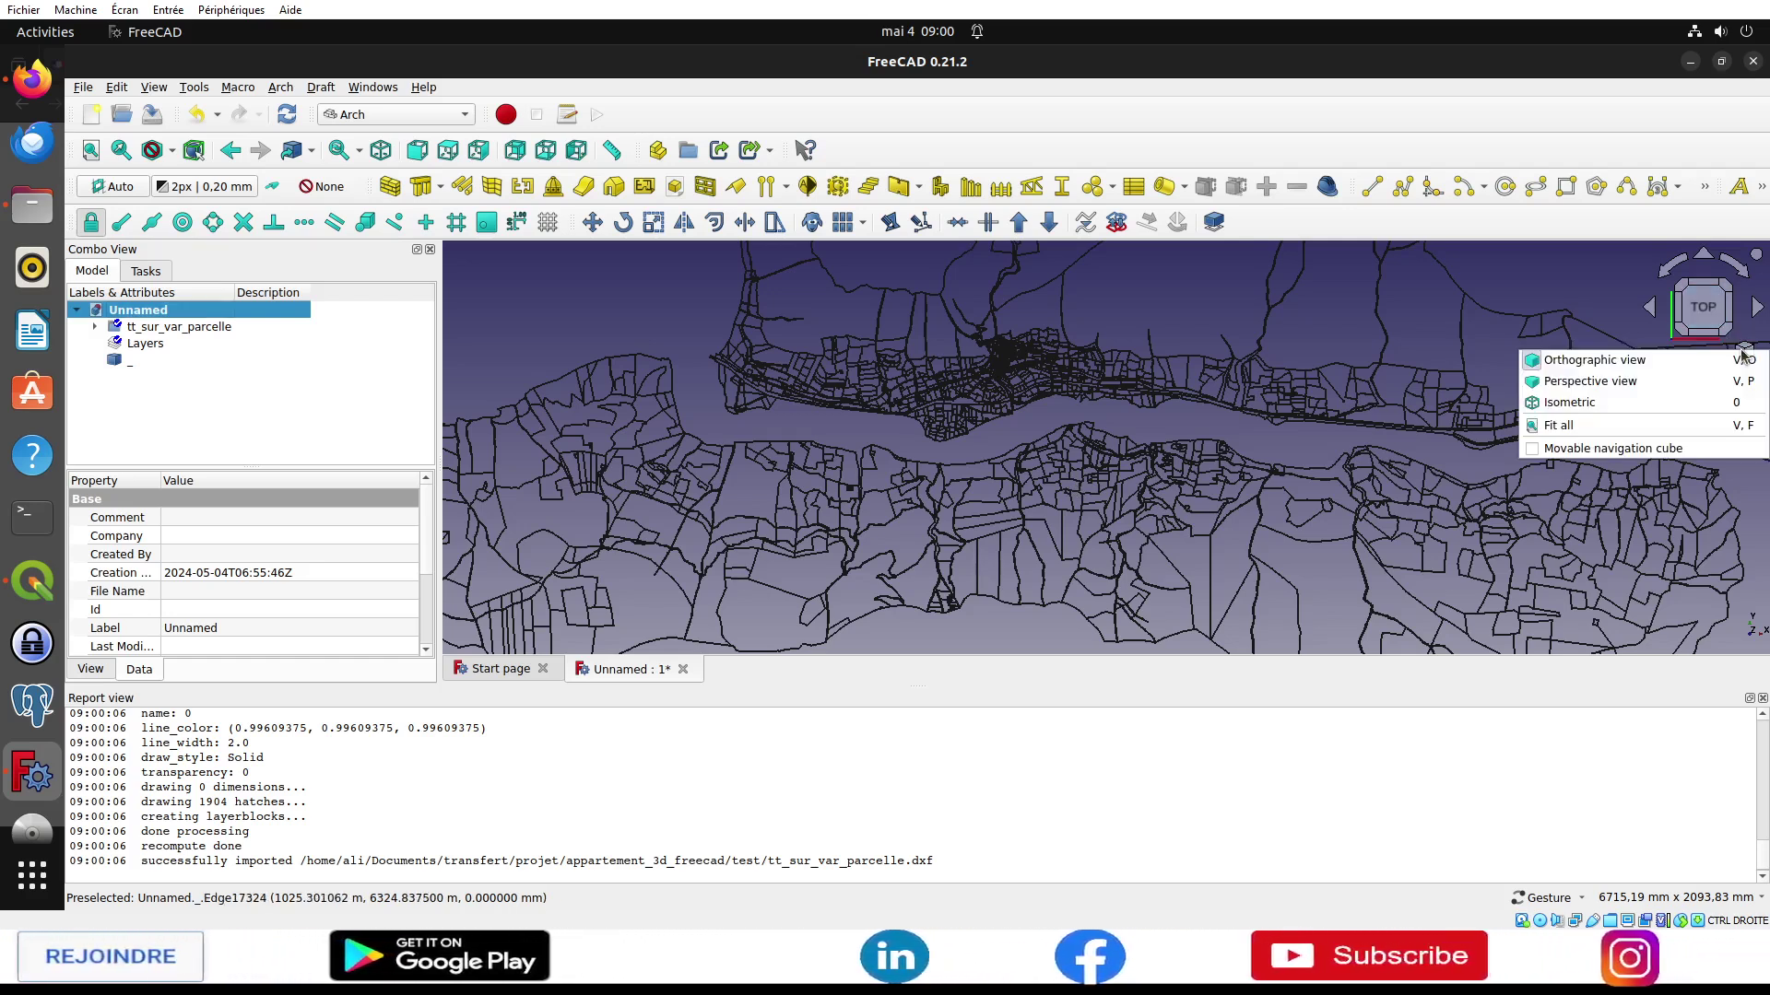
left_click(1746, 360)
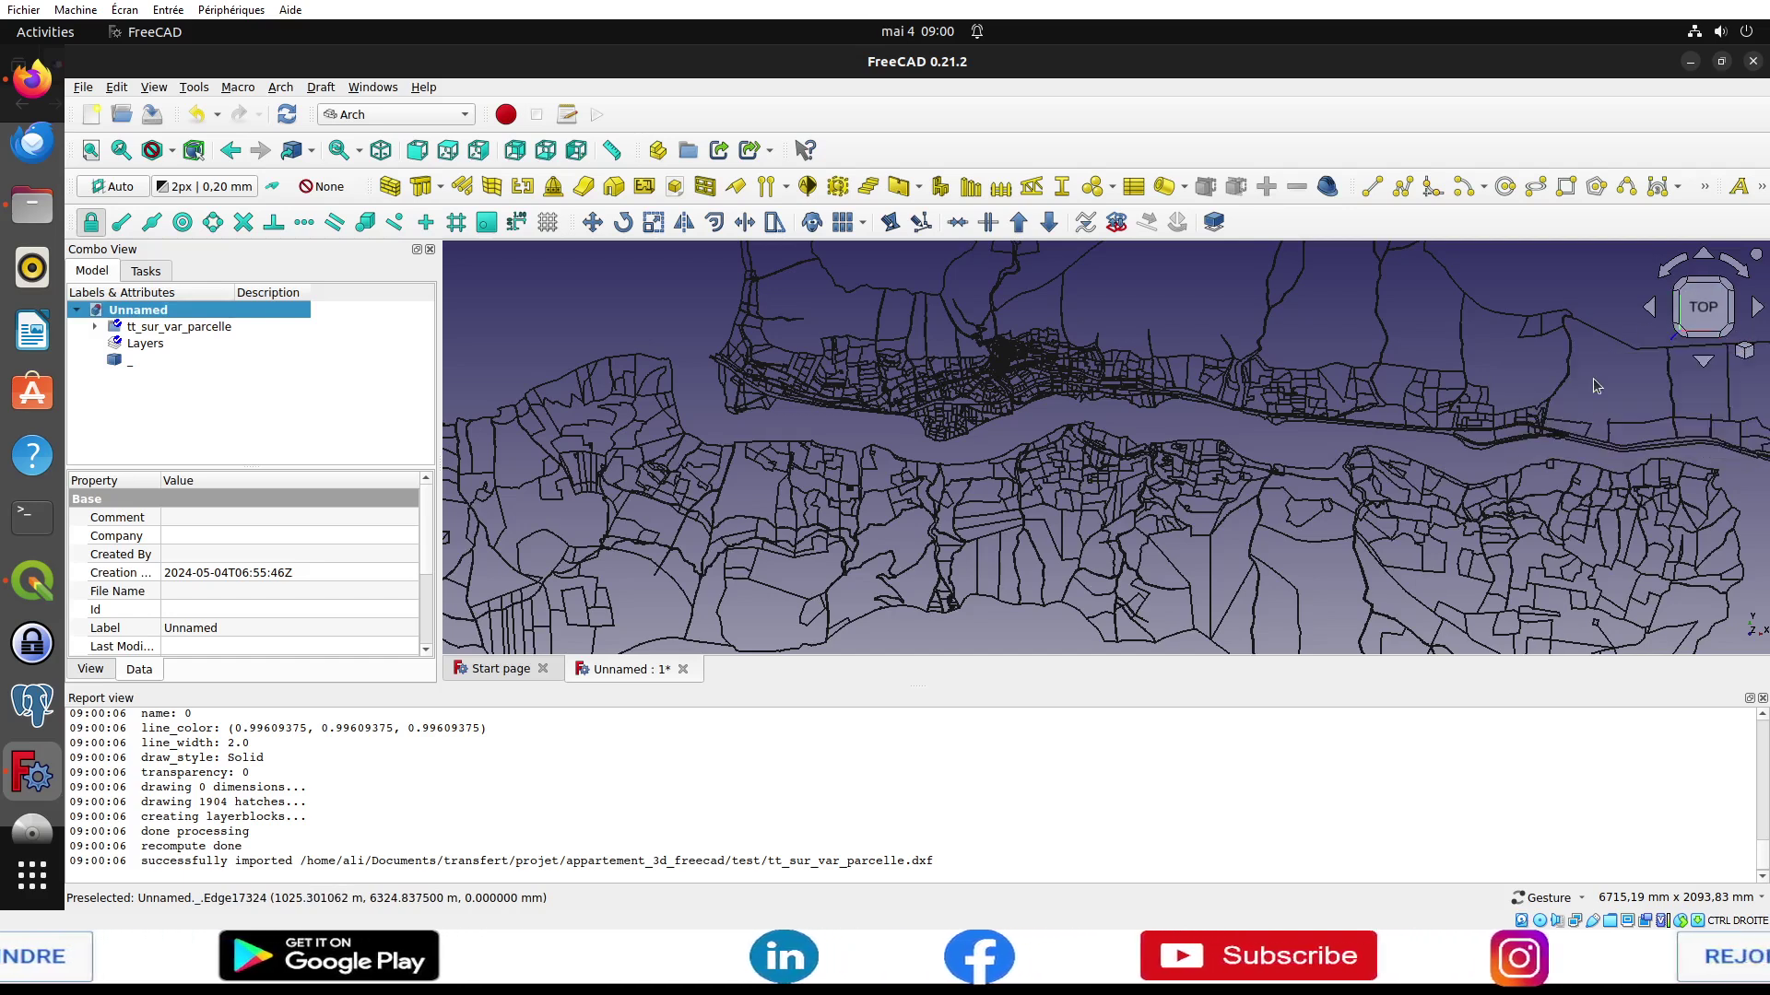
left_click(1754, 353)
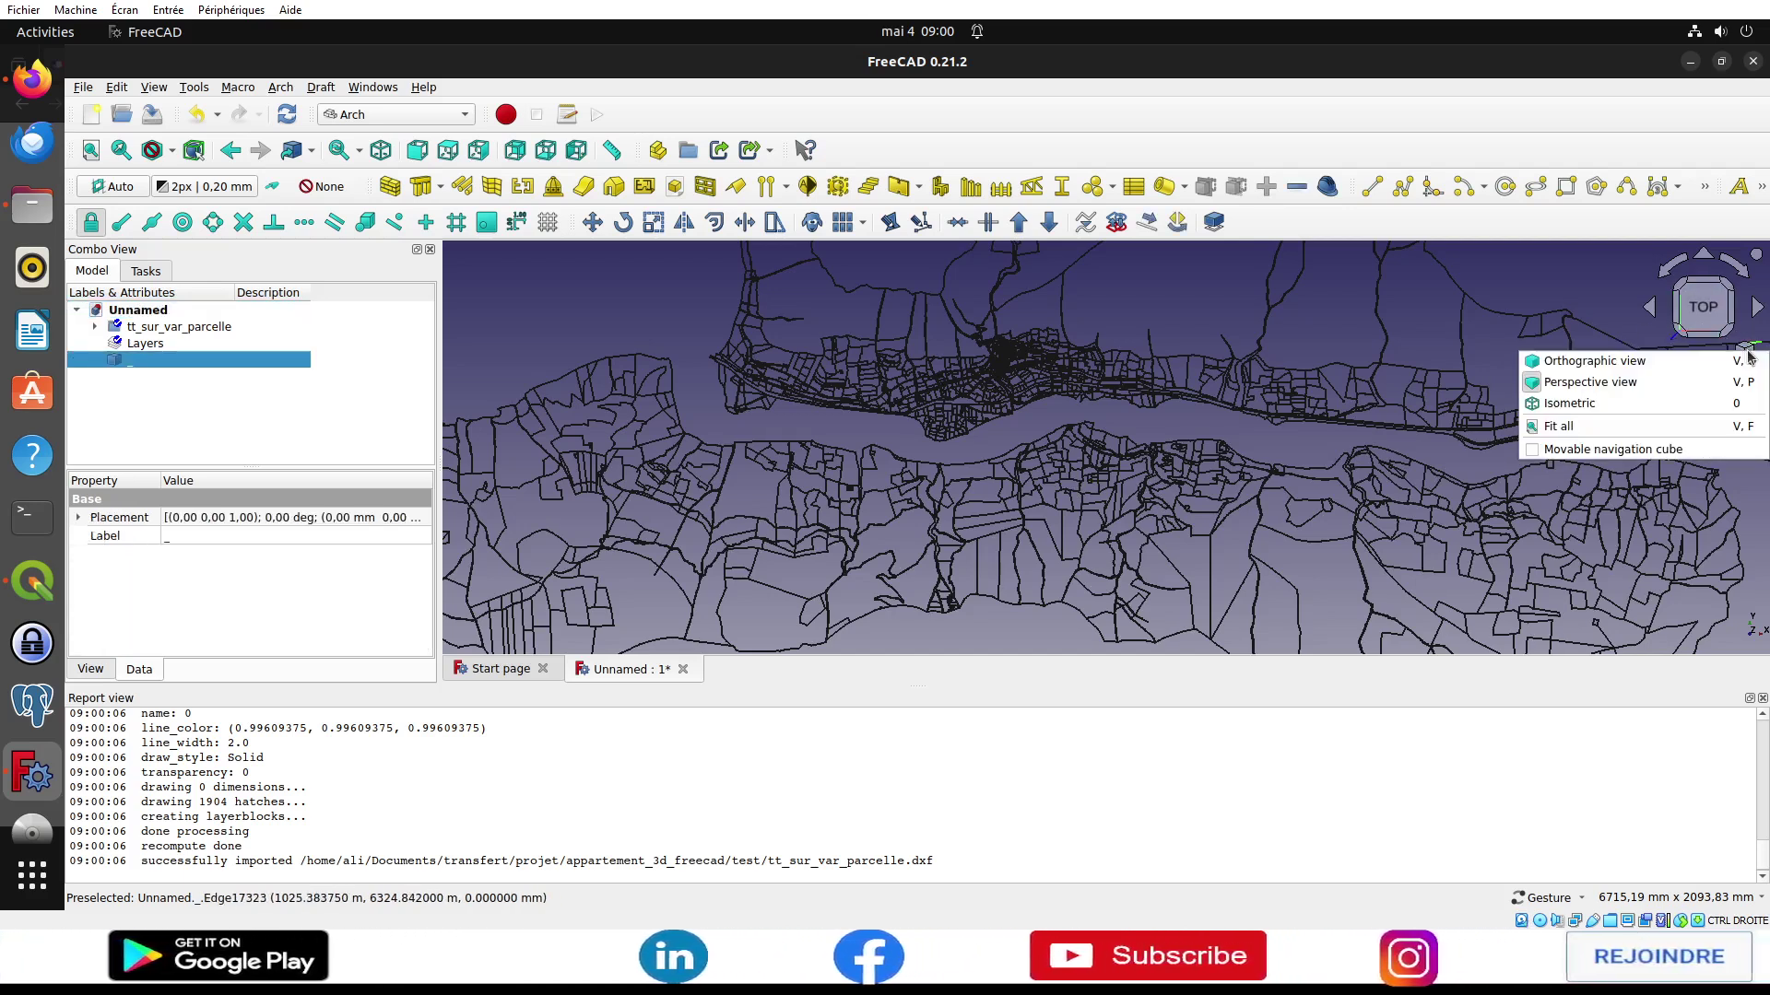
left_click(1700, 366)
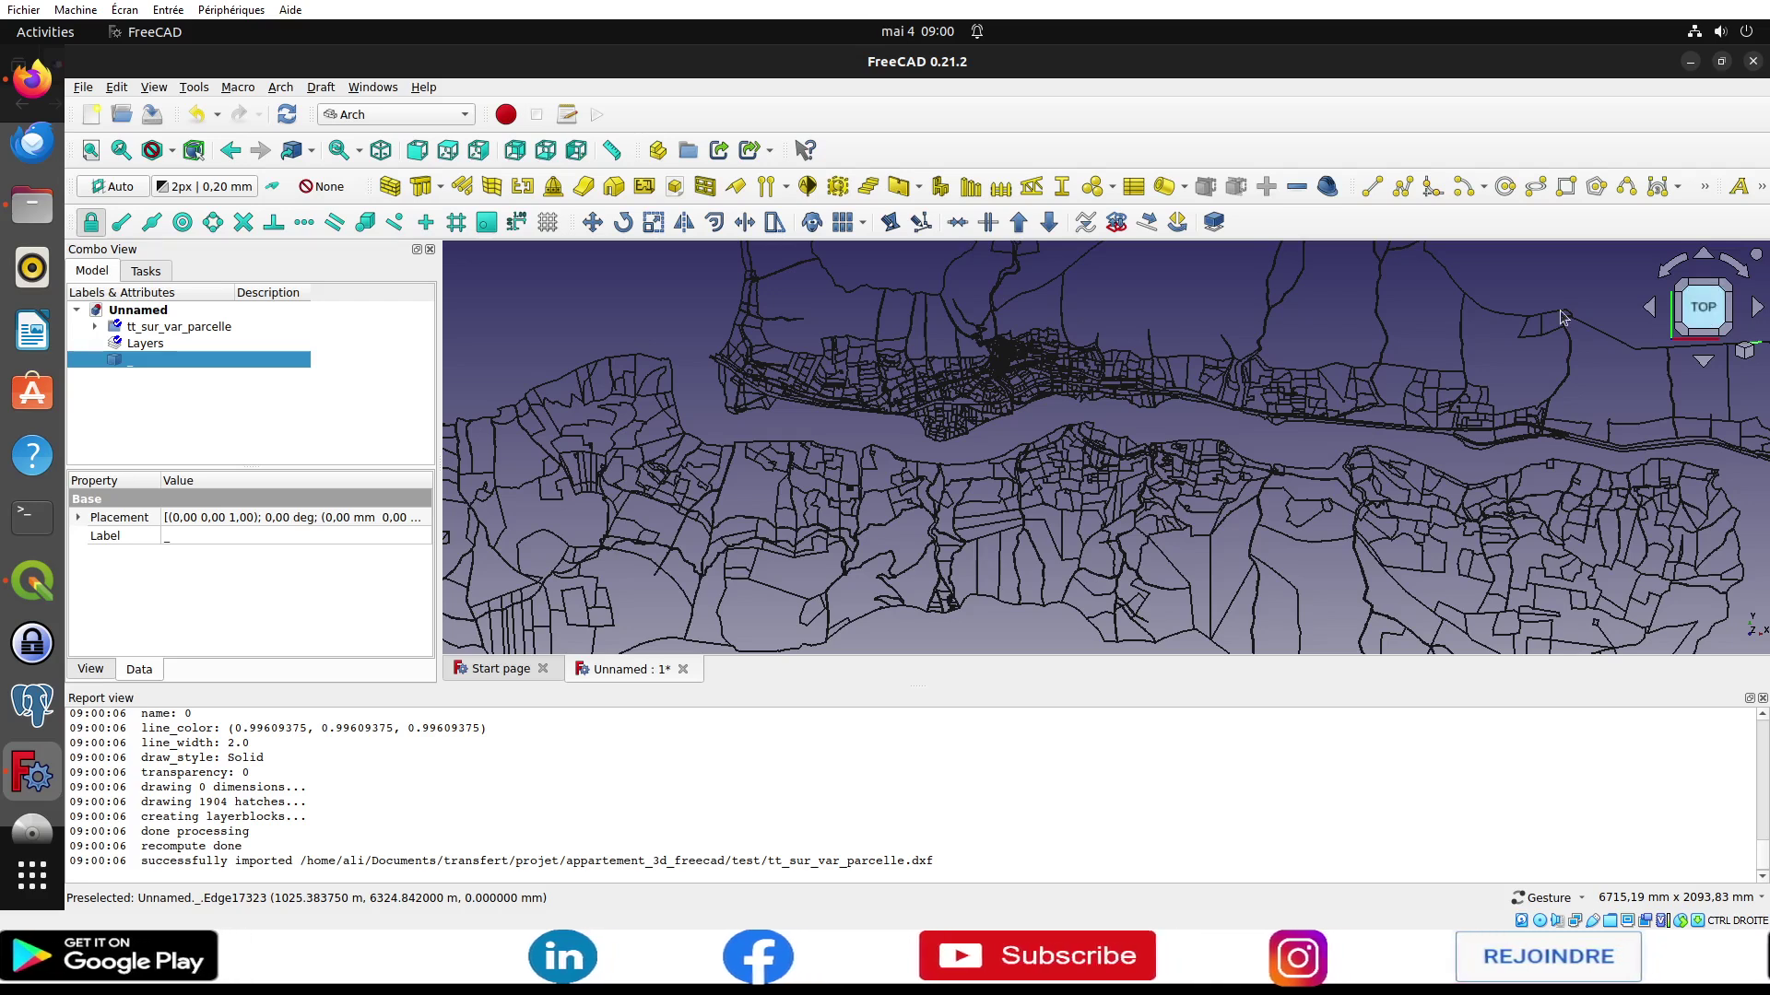
Step: Zoom in close on a parcel cluster in the lower map and select the Unnamed document
scroll(913, 463, "up", 1)
scroll(848, 456, "up", 1)
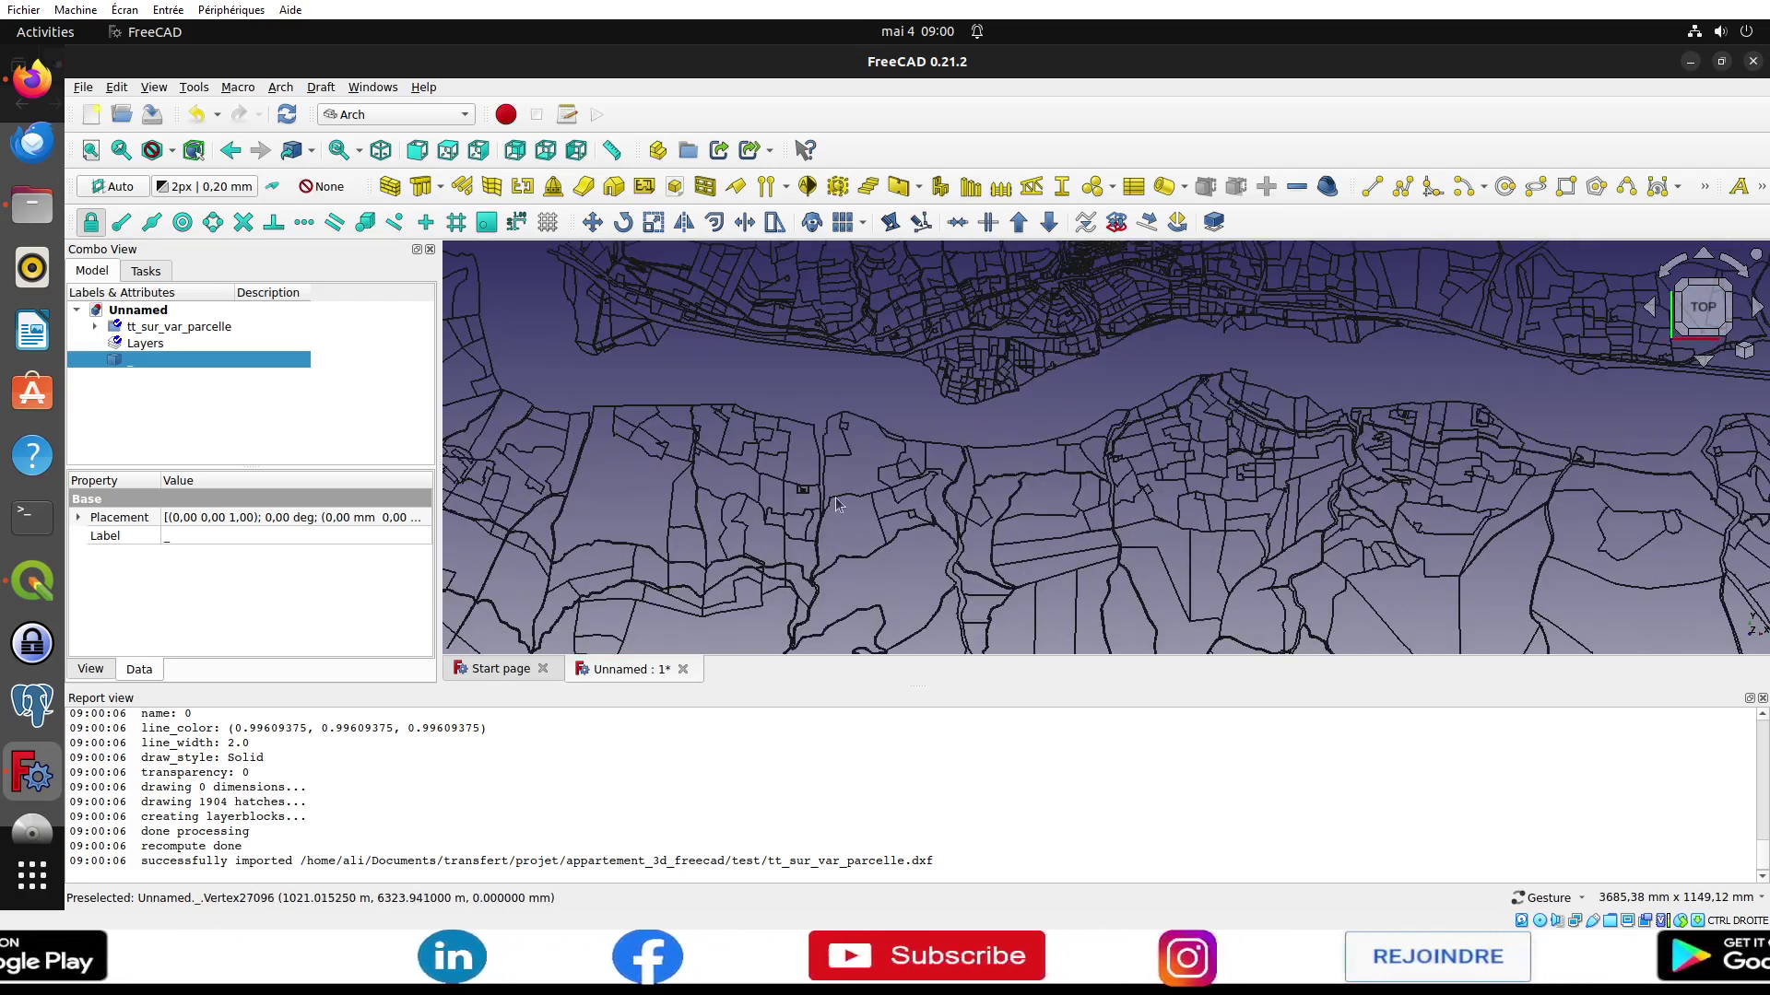
scroll(784, 452, "up", 1)
scroll(725, 445, "up", 1)
scroll(725, 445, "up", 1)
scroll(738, 433, "up", 1)
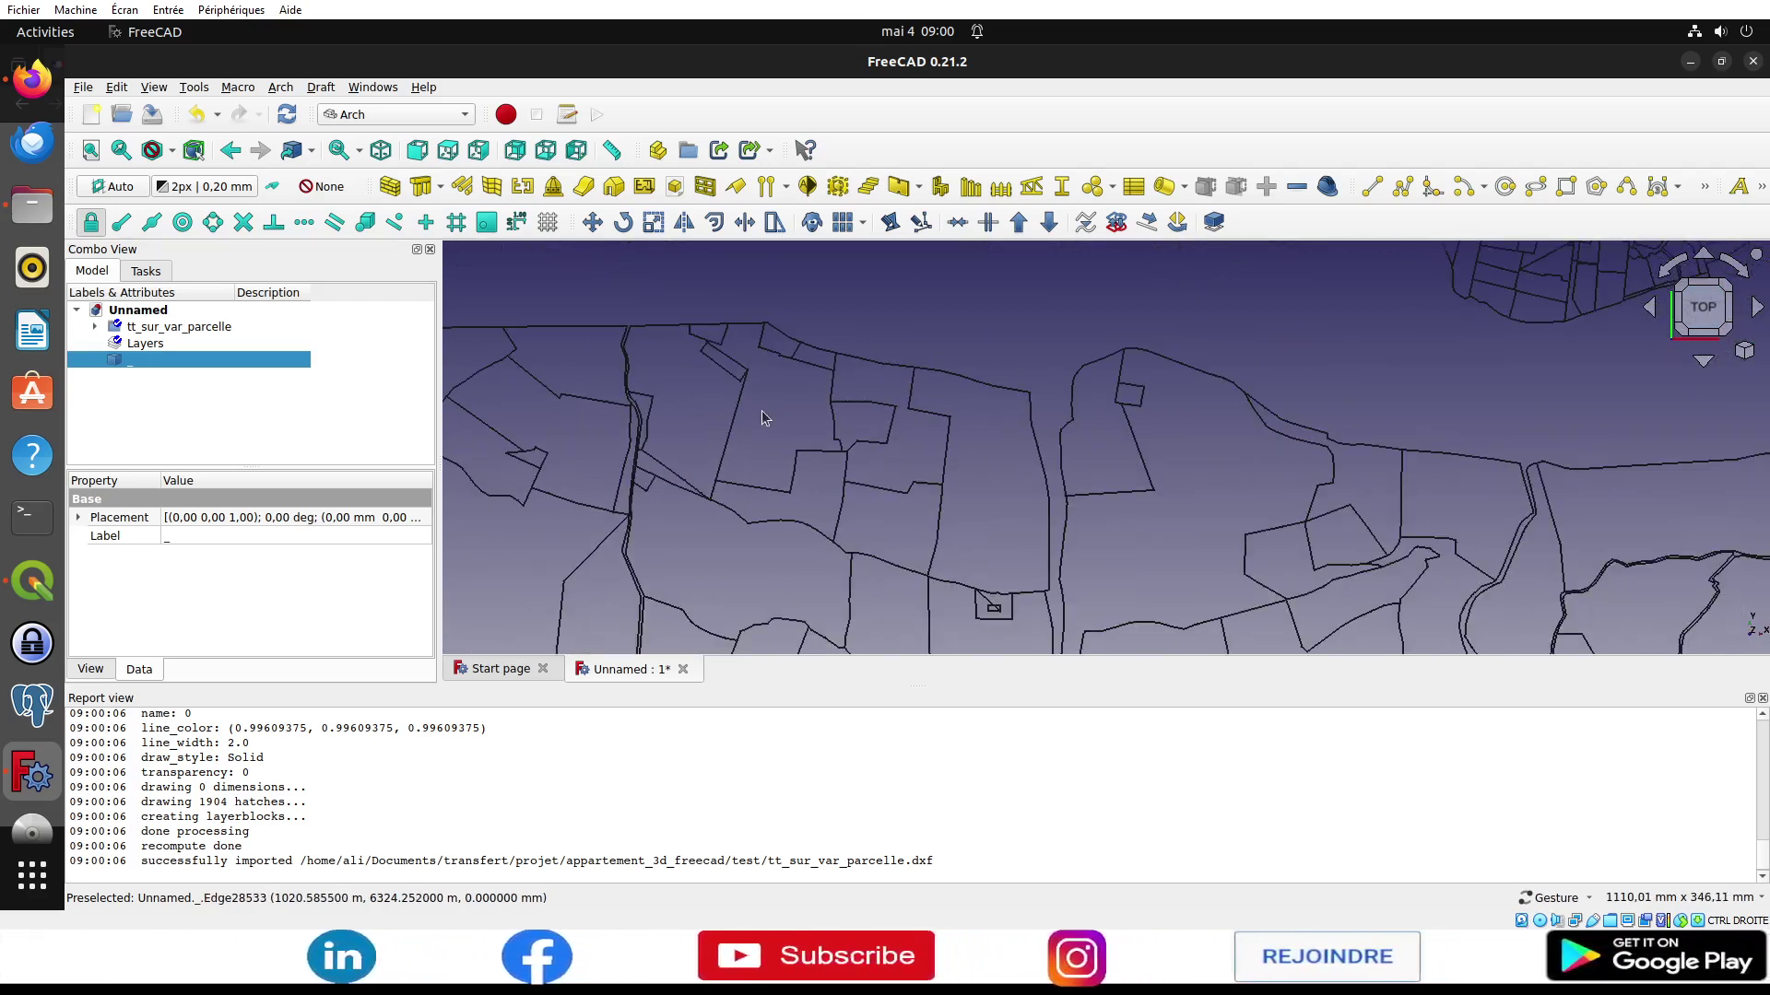
scroll(751, 424, "up", 1)
scroll(762, 418, "up", 1)
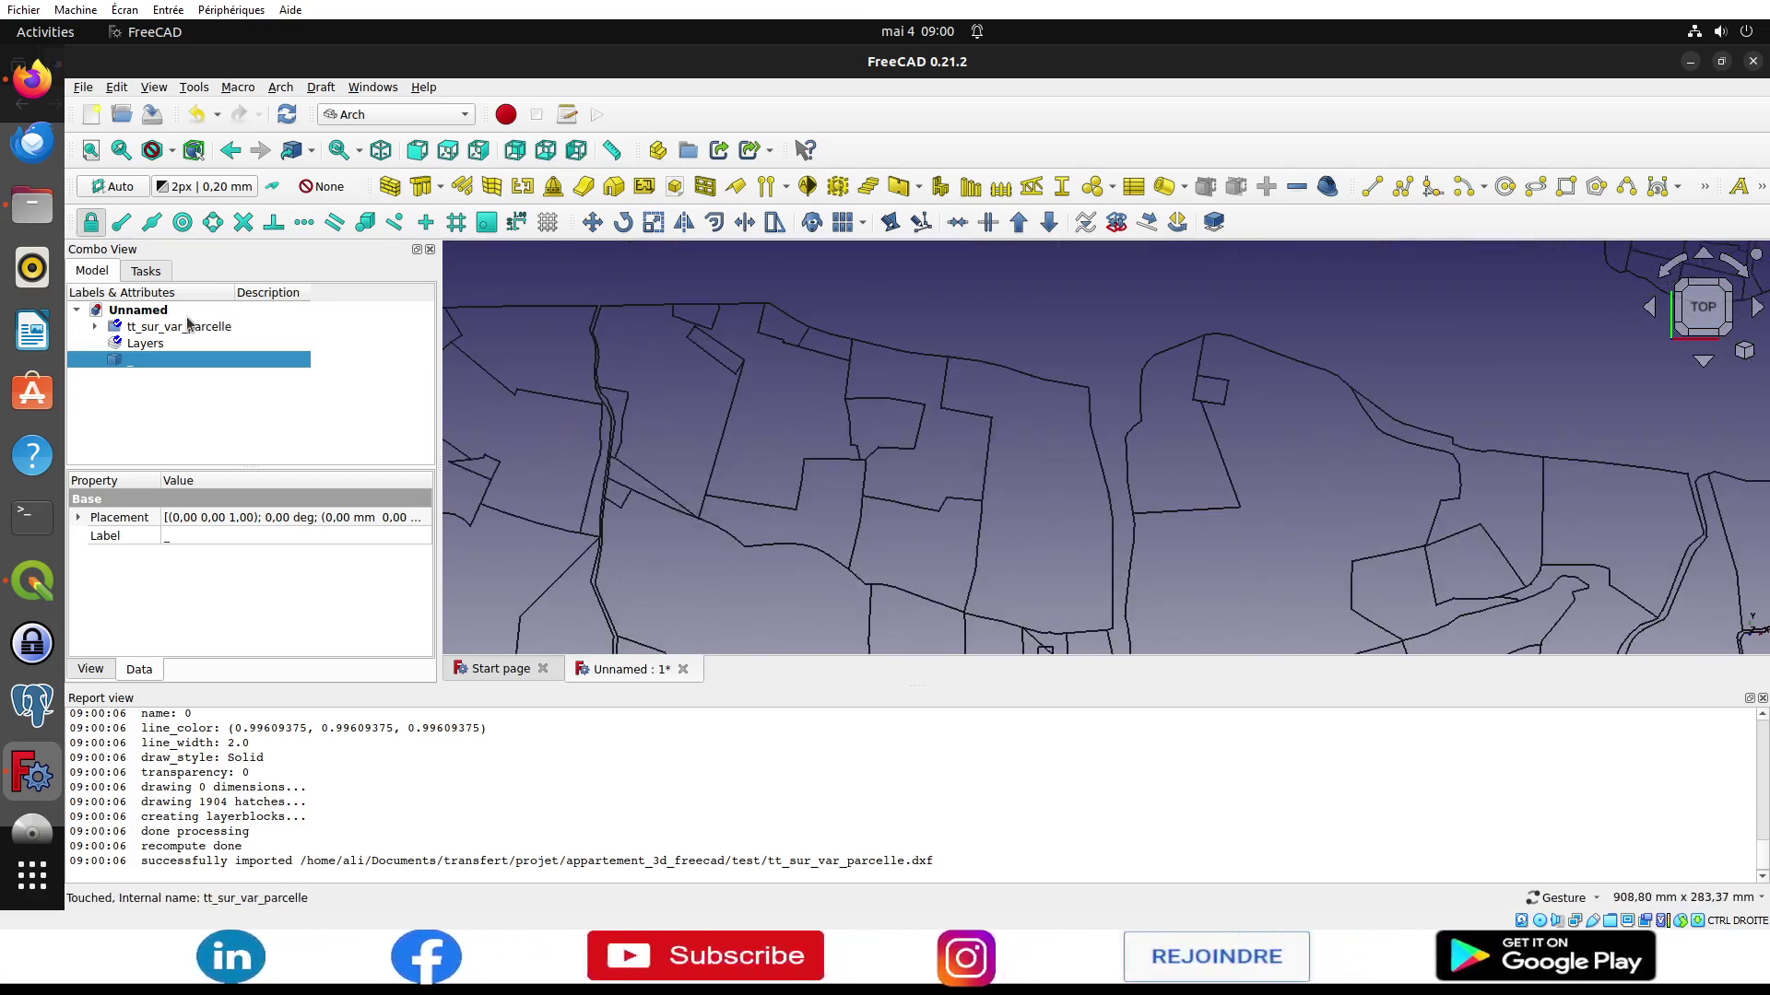
left_click(156, 311)
Step: Draw a Draft rectangle over a parcel
left_click(146, 277)
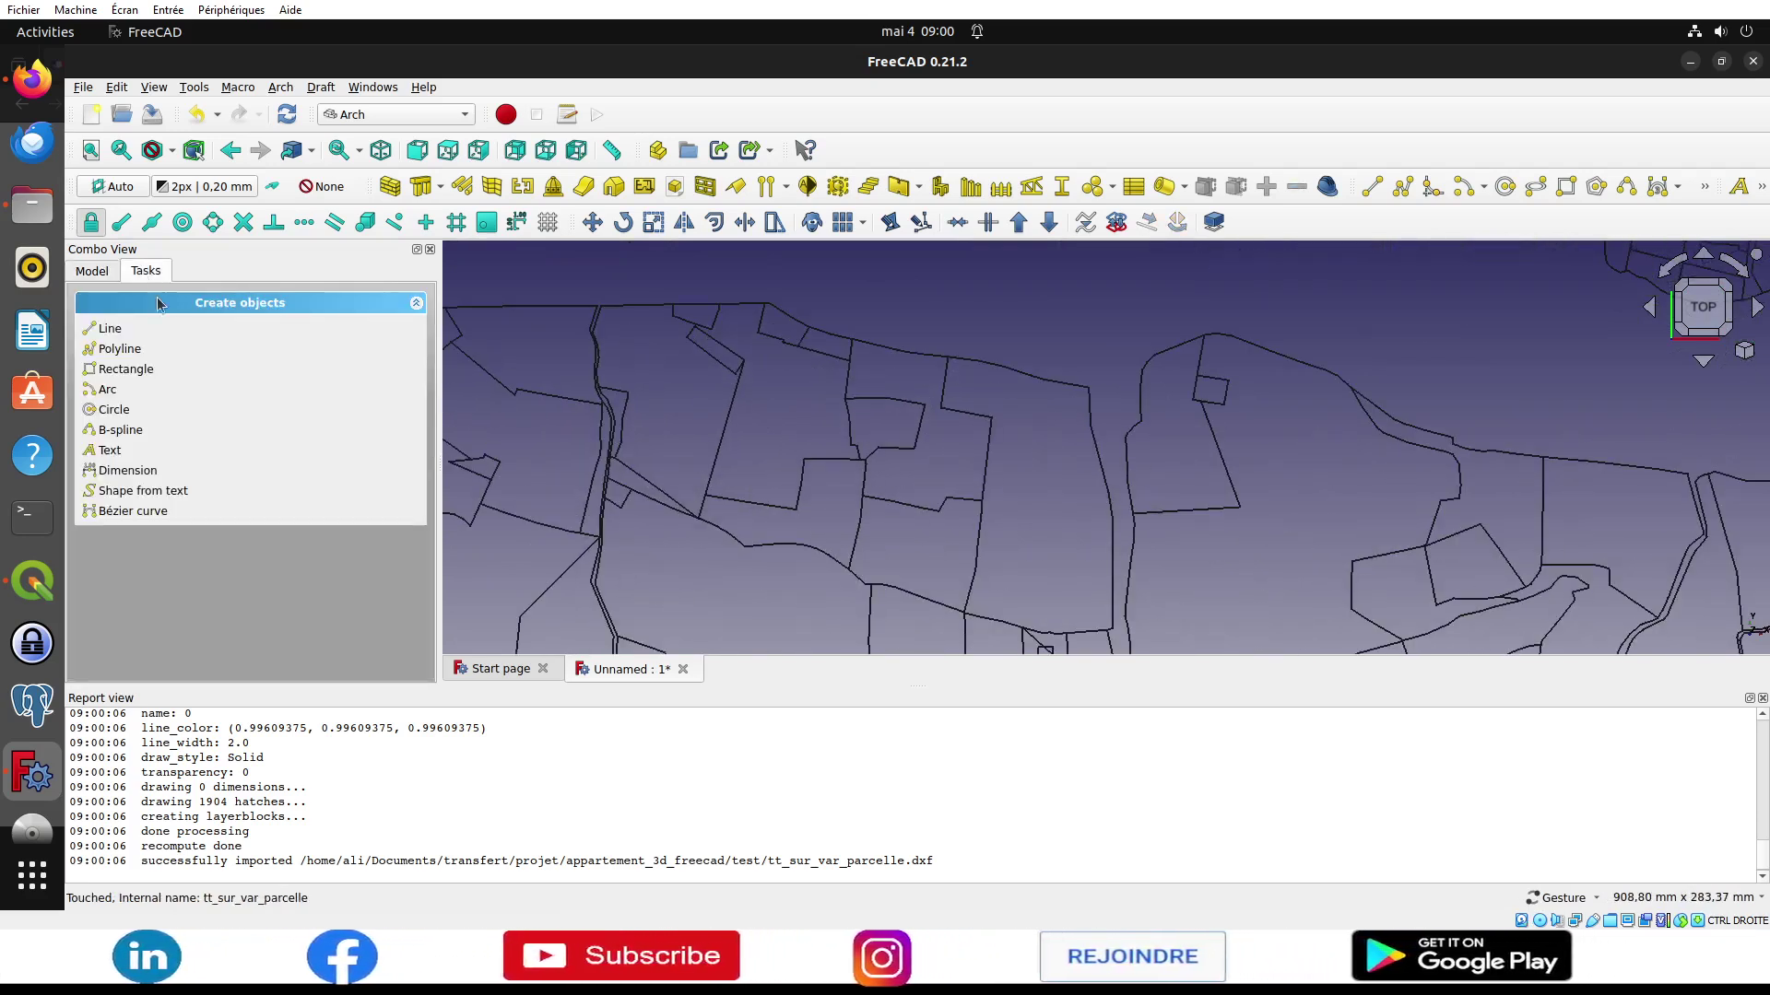
left_click(118, 365)
left_click(755, 379)
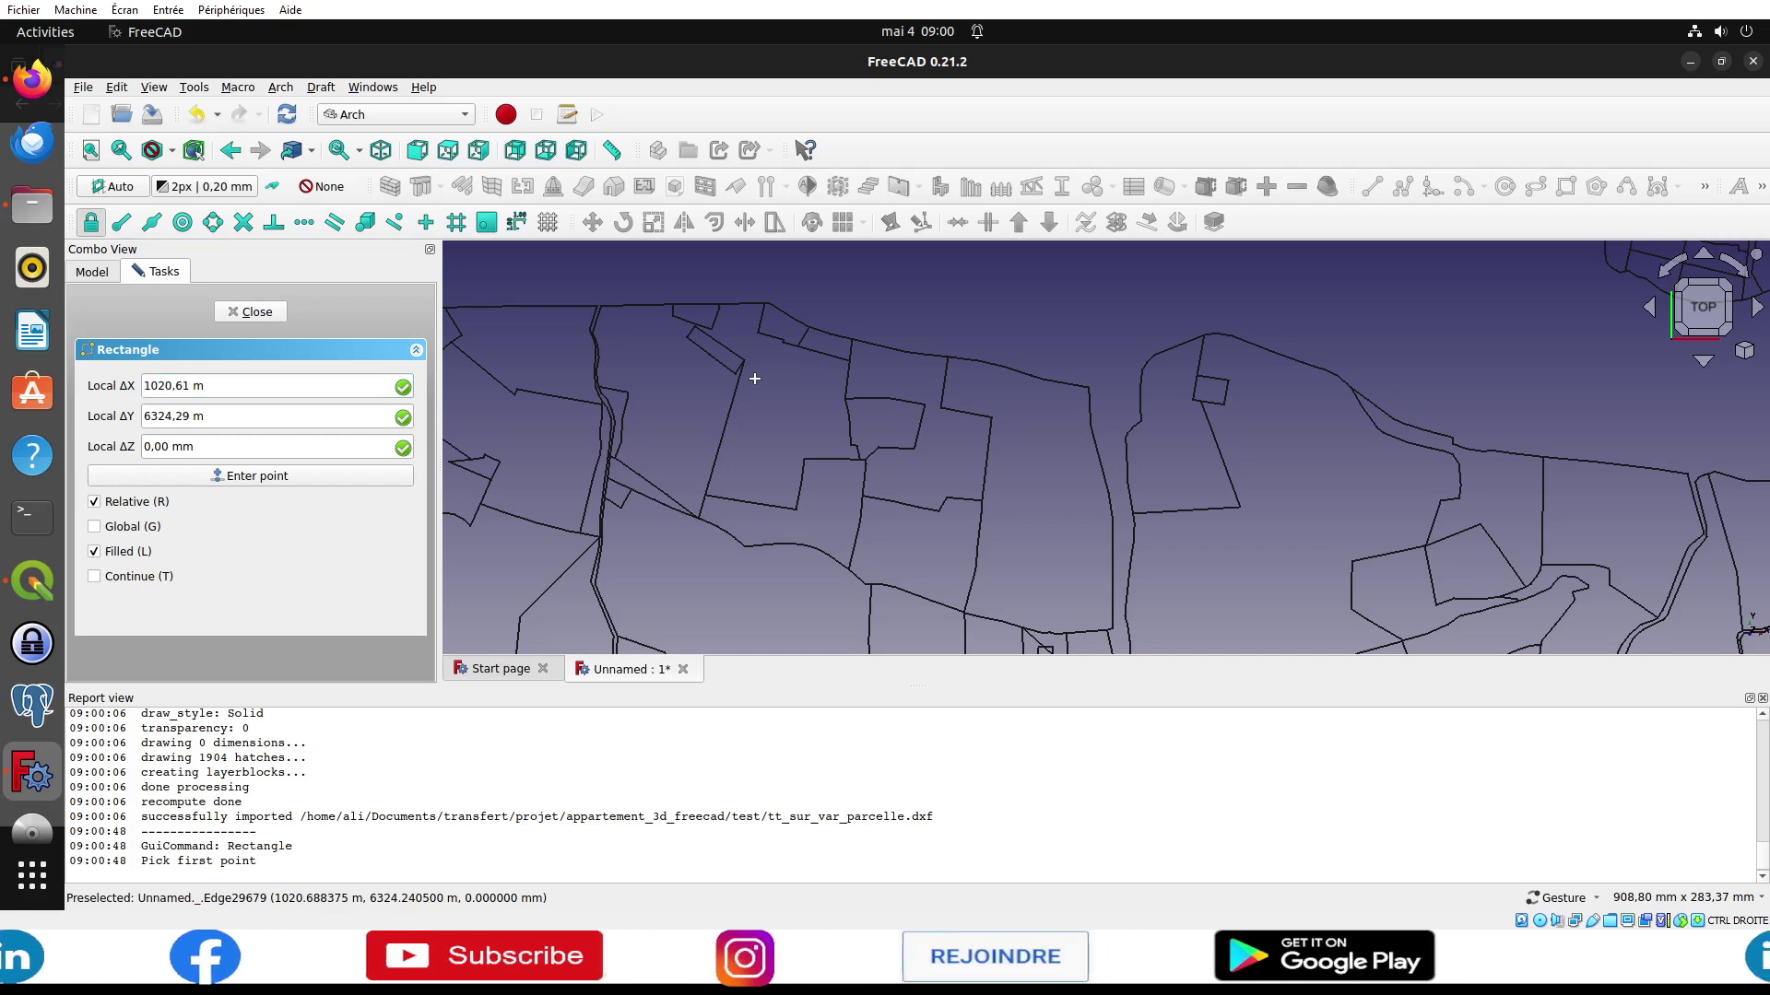
left_click(826, 421)
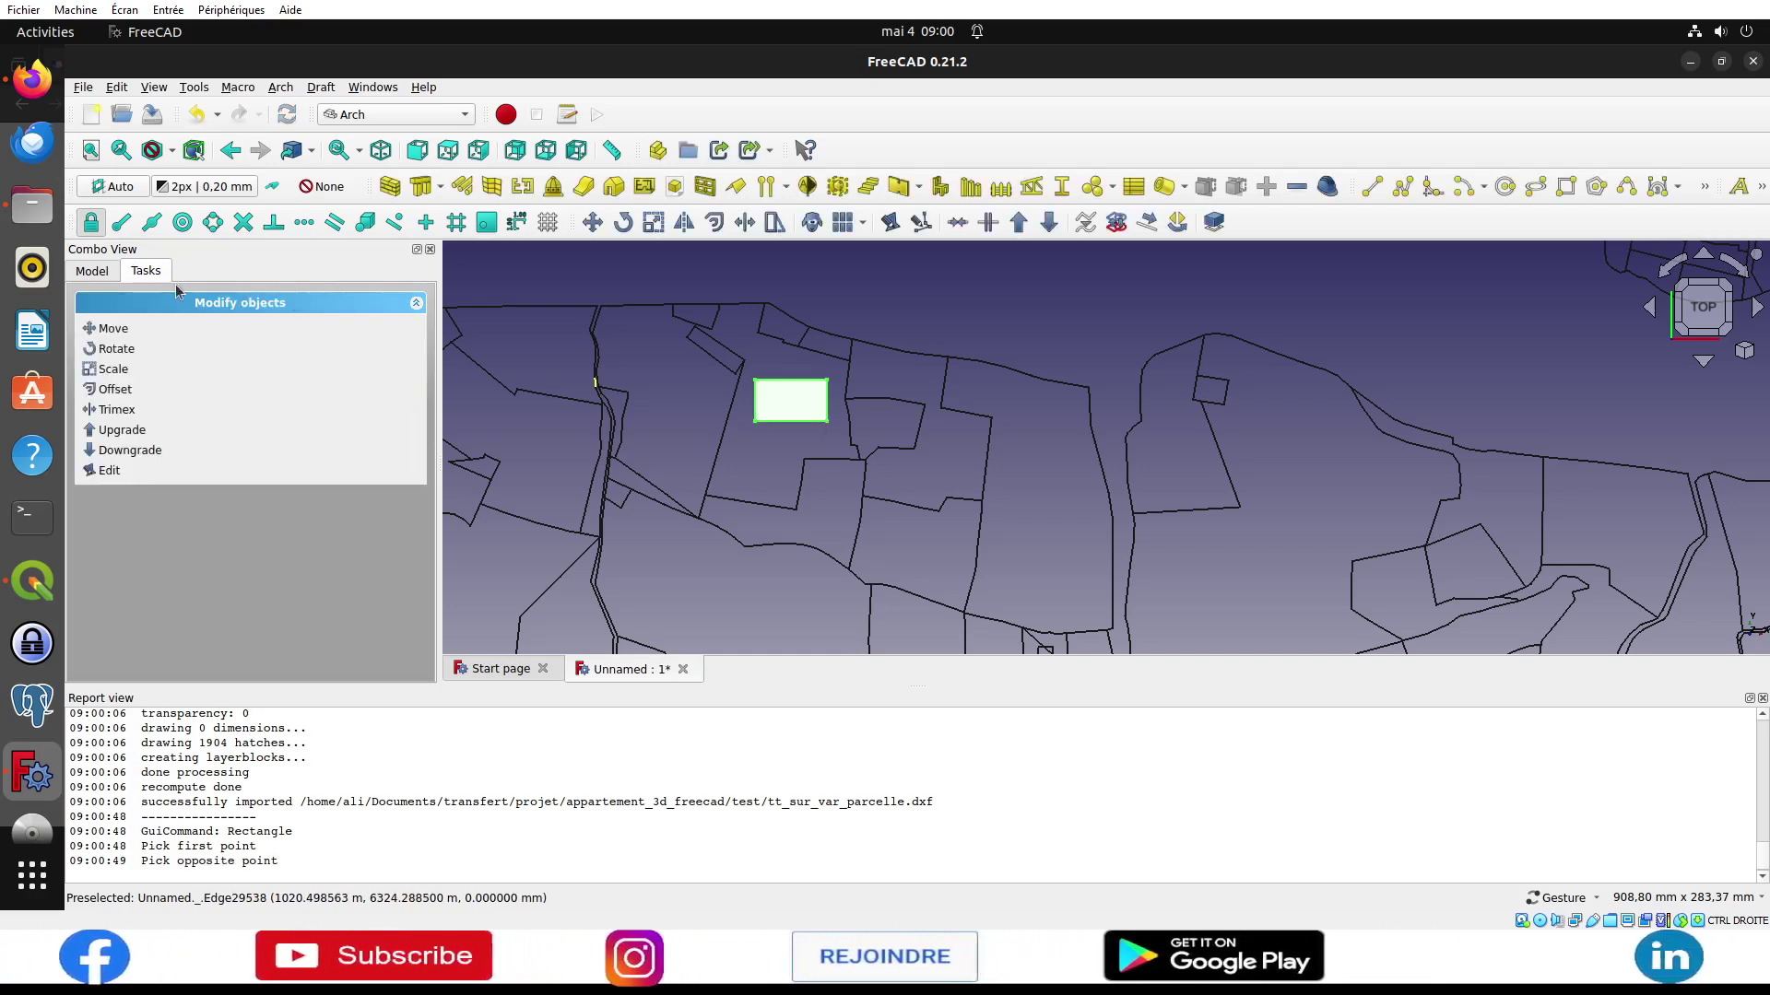
left_click(90, 271)
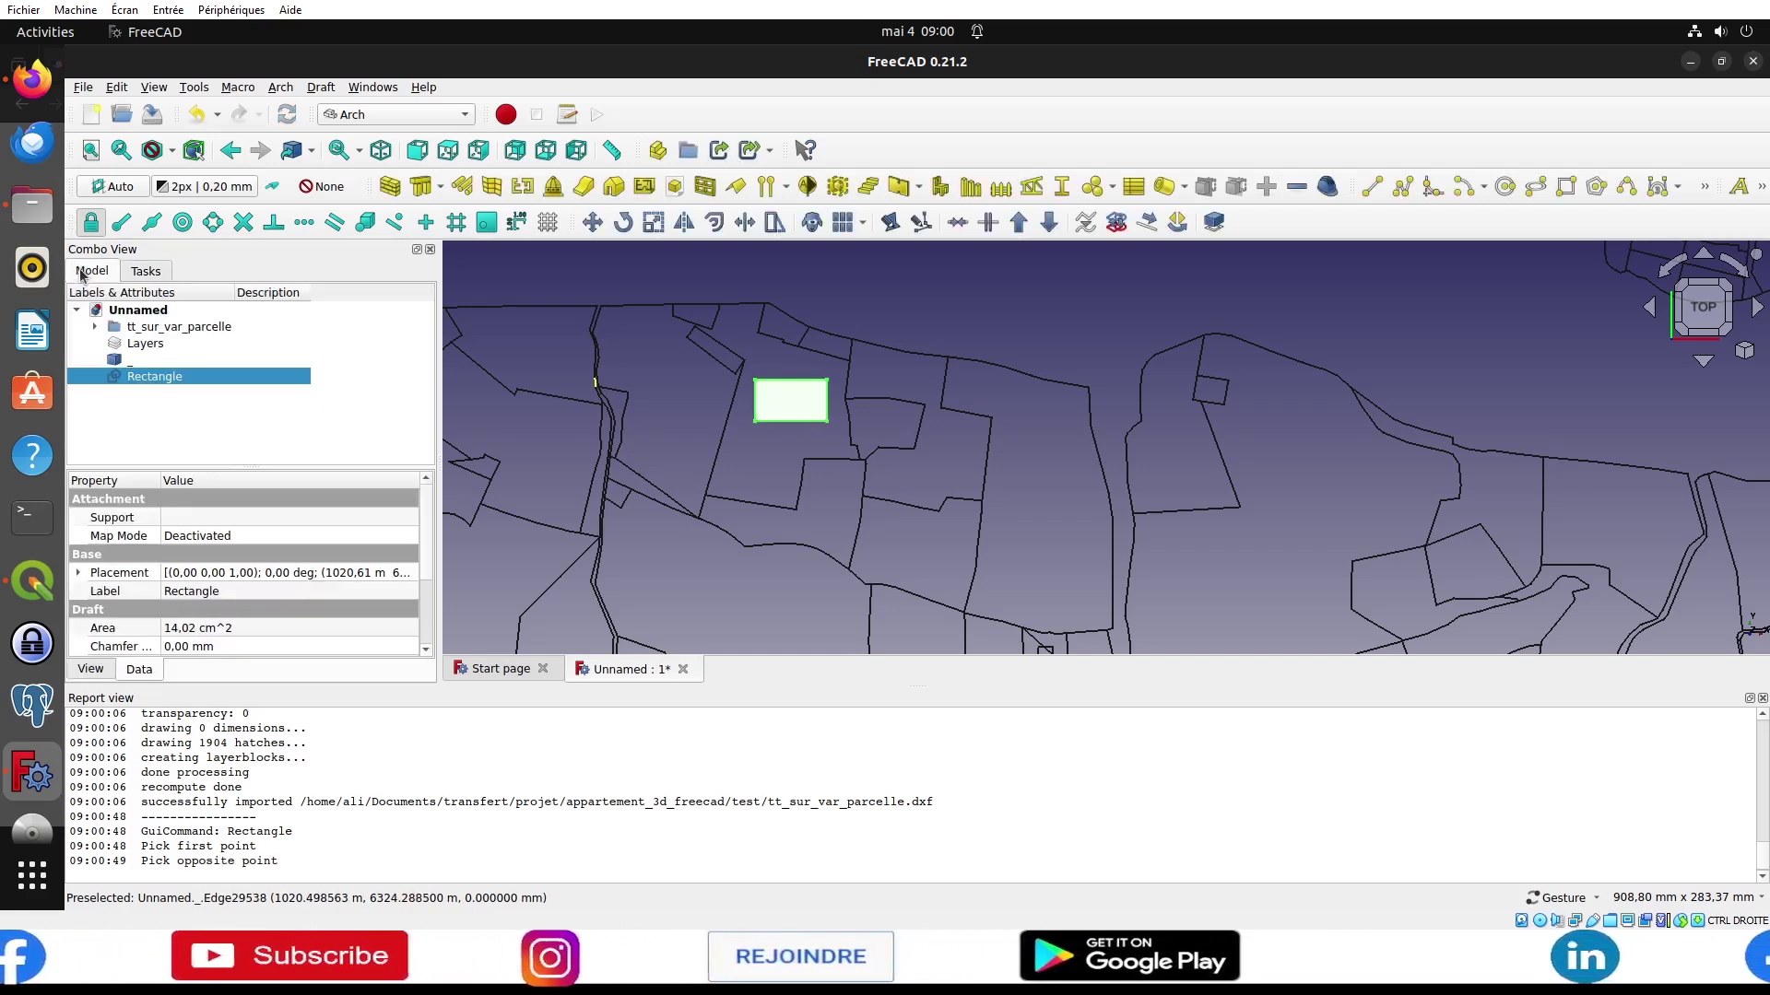
Step: Draw a Draft circle inside a neighbouring parcel
left_click(149, 311)
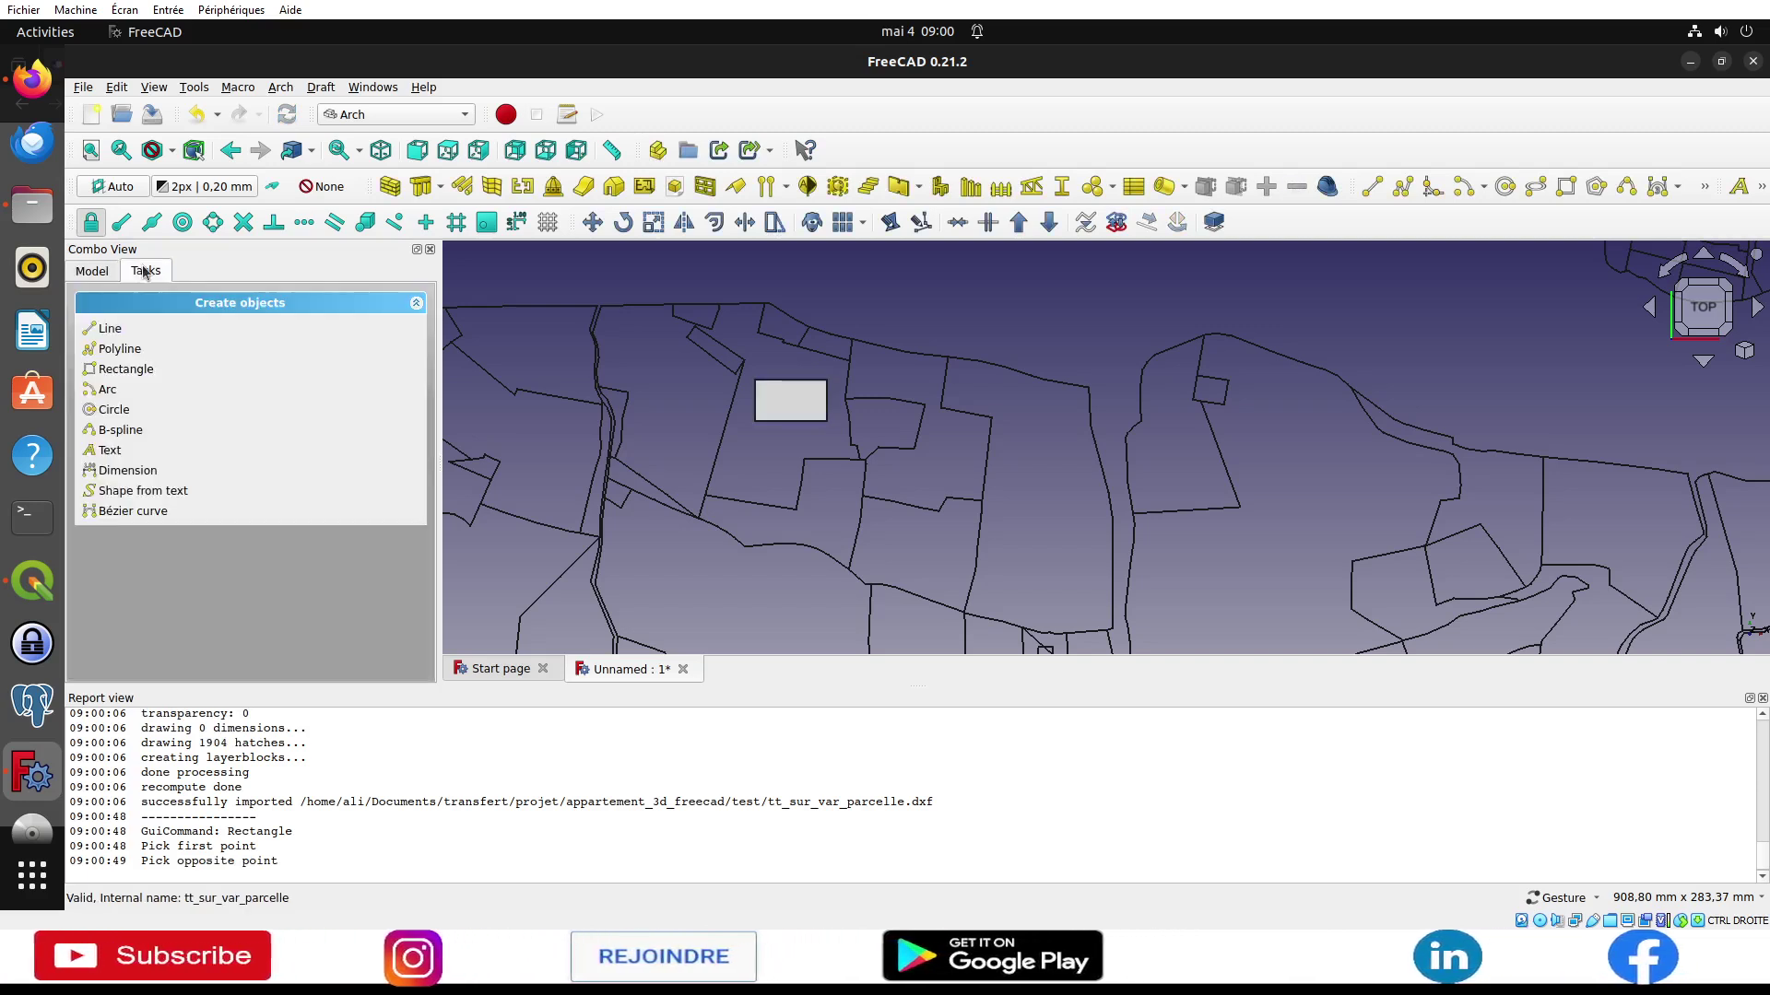
left_click(146, 271)
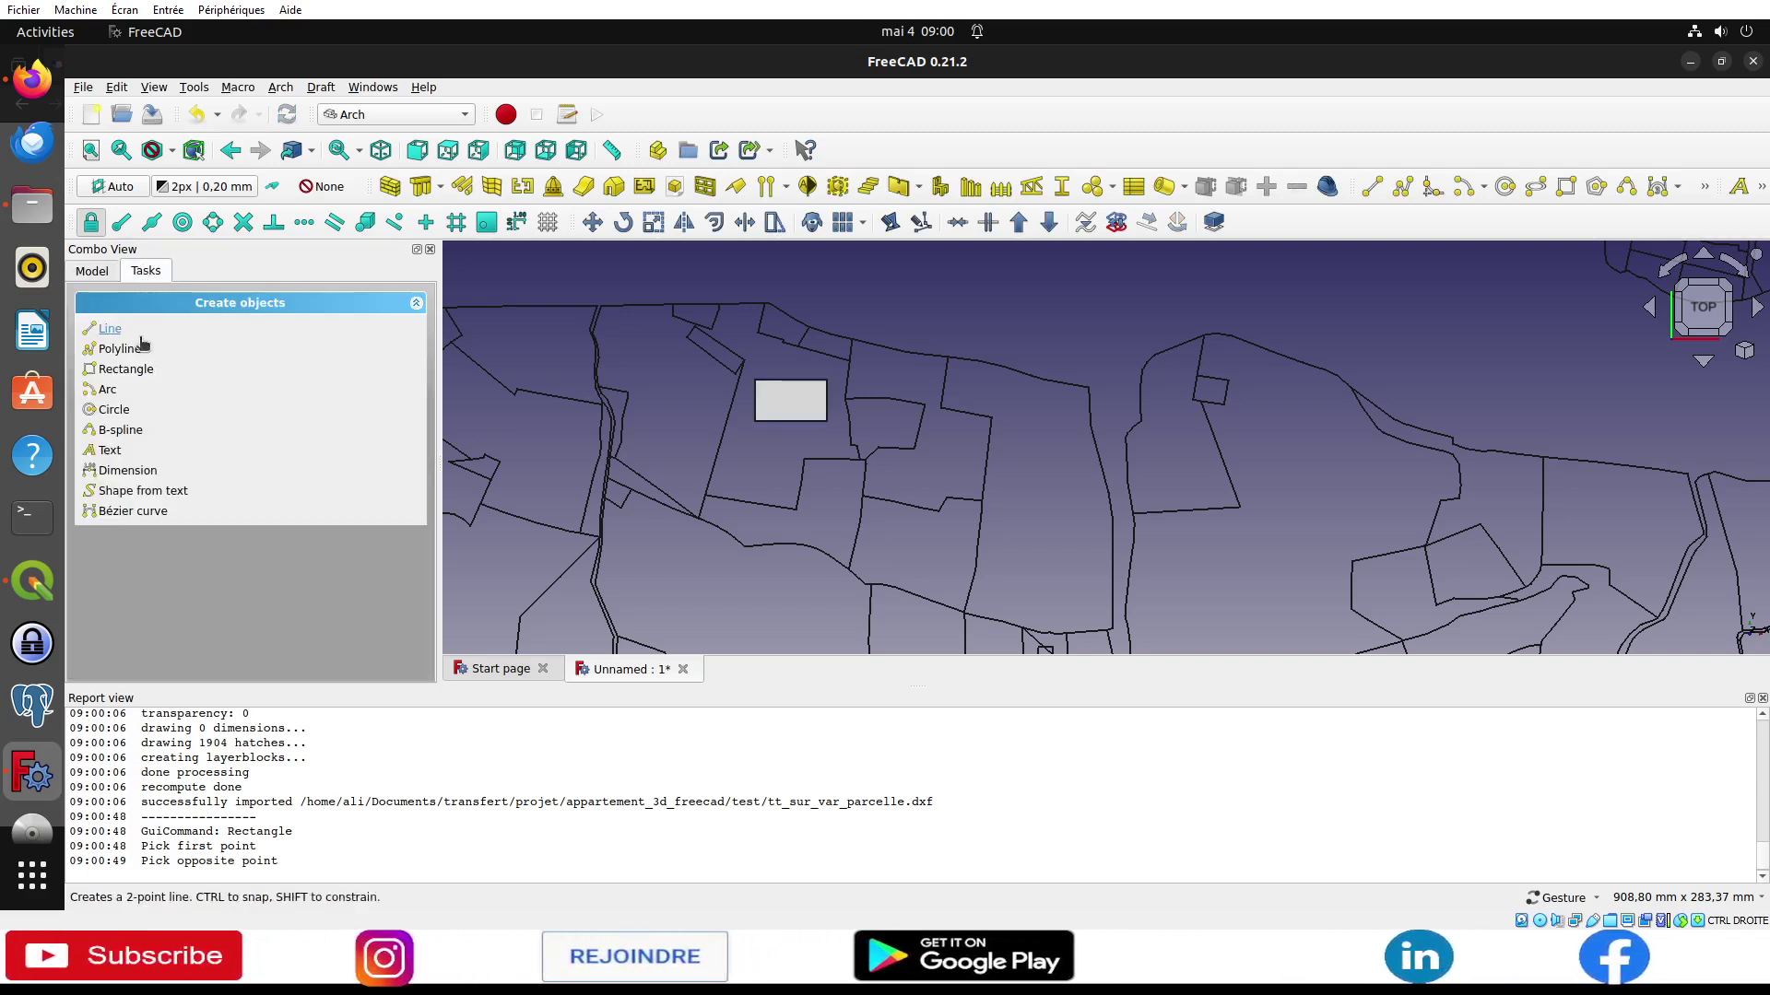
left_click(113, 409)
left_click(1044, 524)
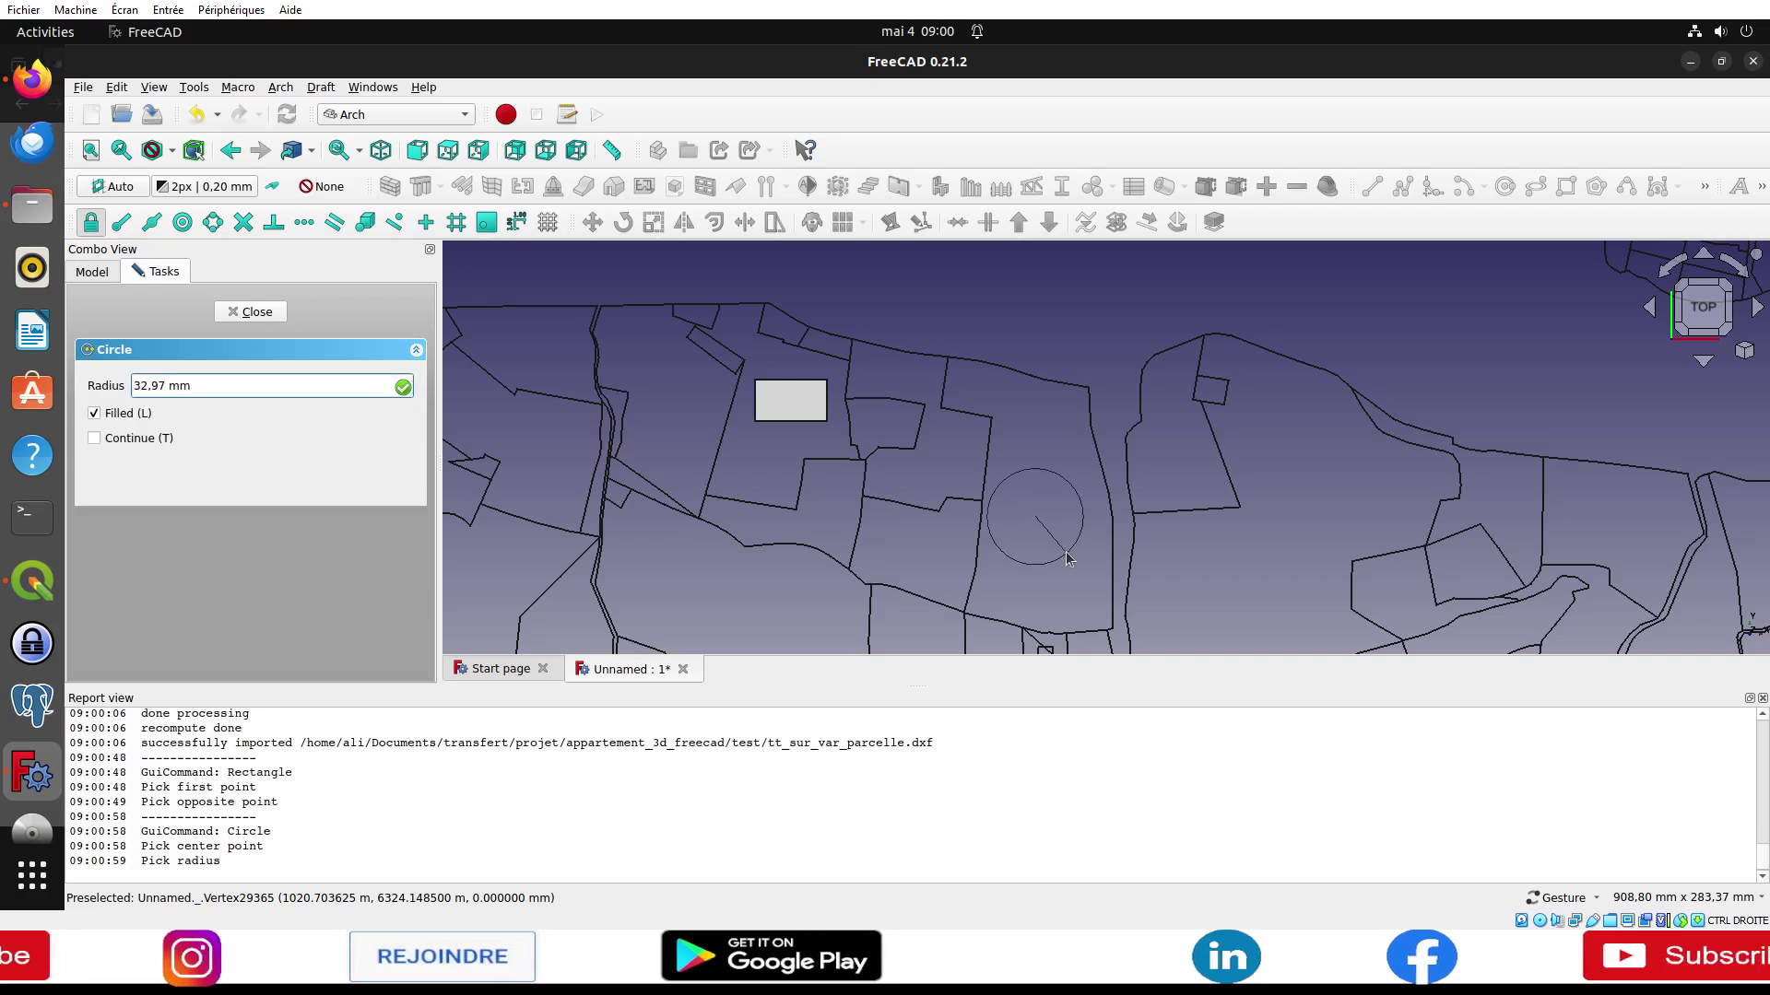
left_click(1065, 555)
left_click(1051, 330)
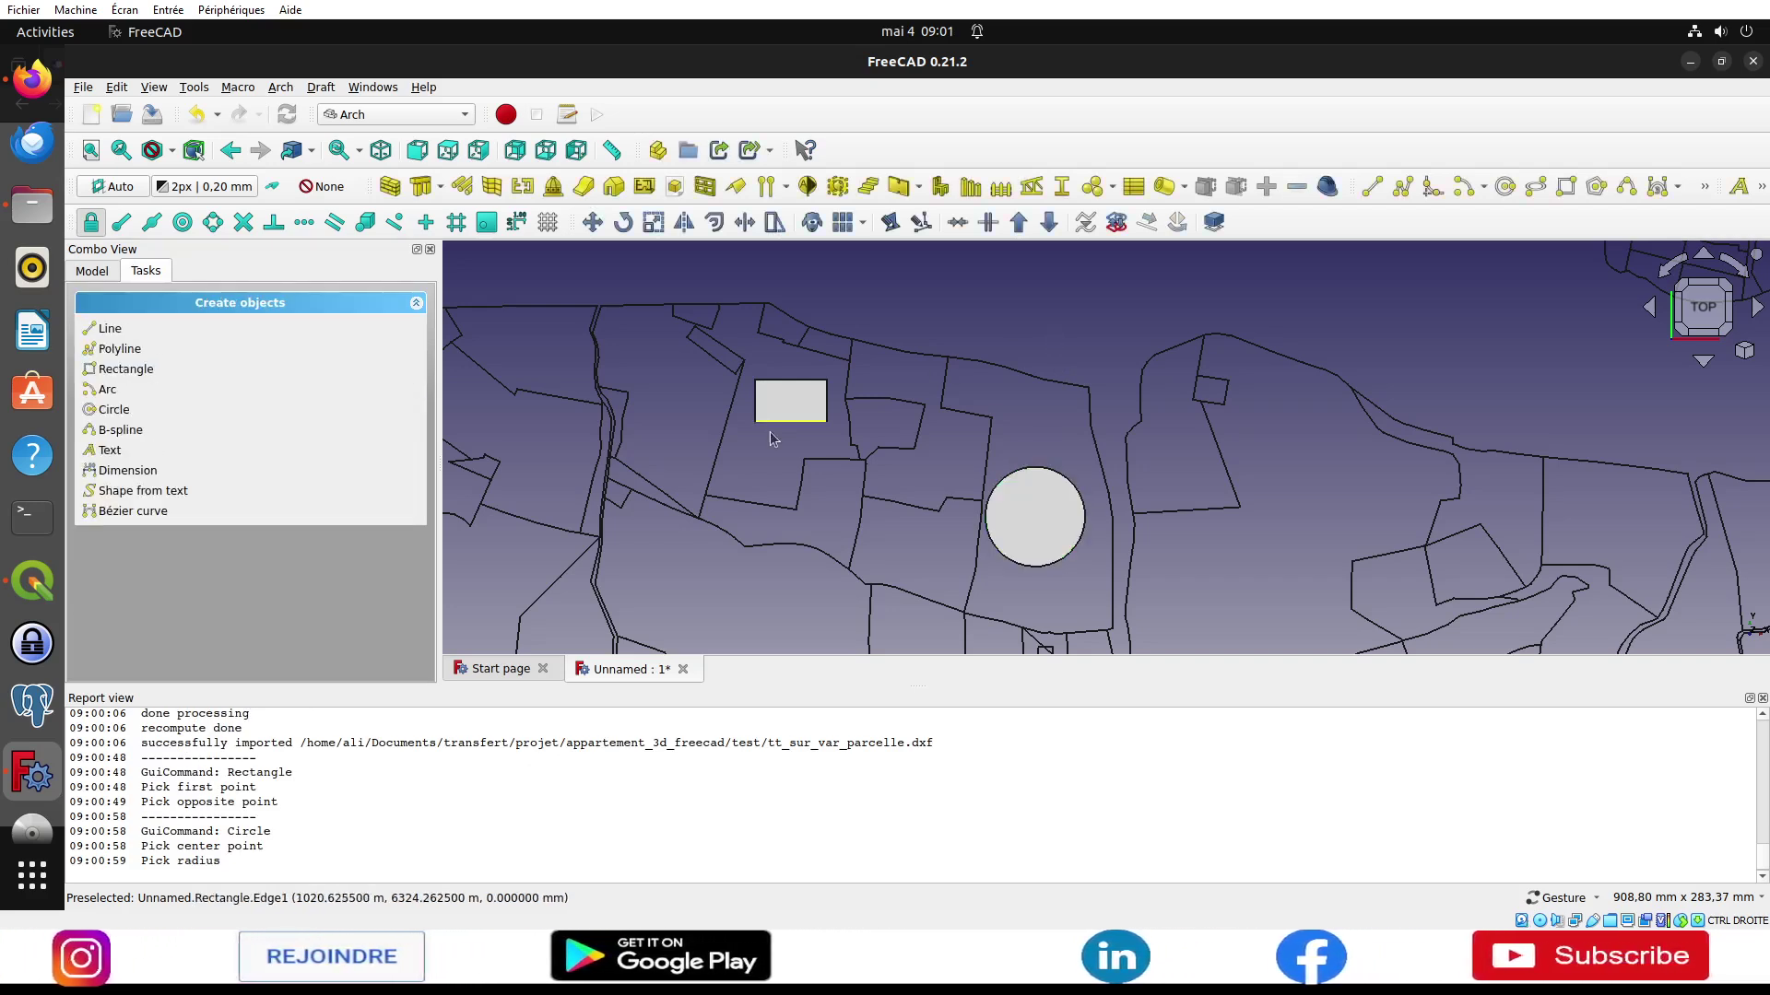
Step: Draw a second Draft rectangle in the lower left
left_click(126, 369)
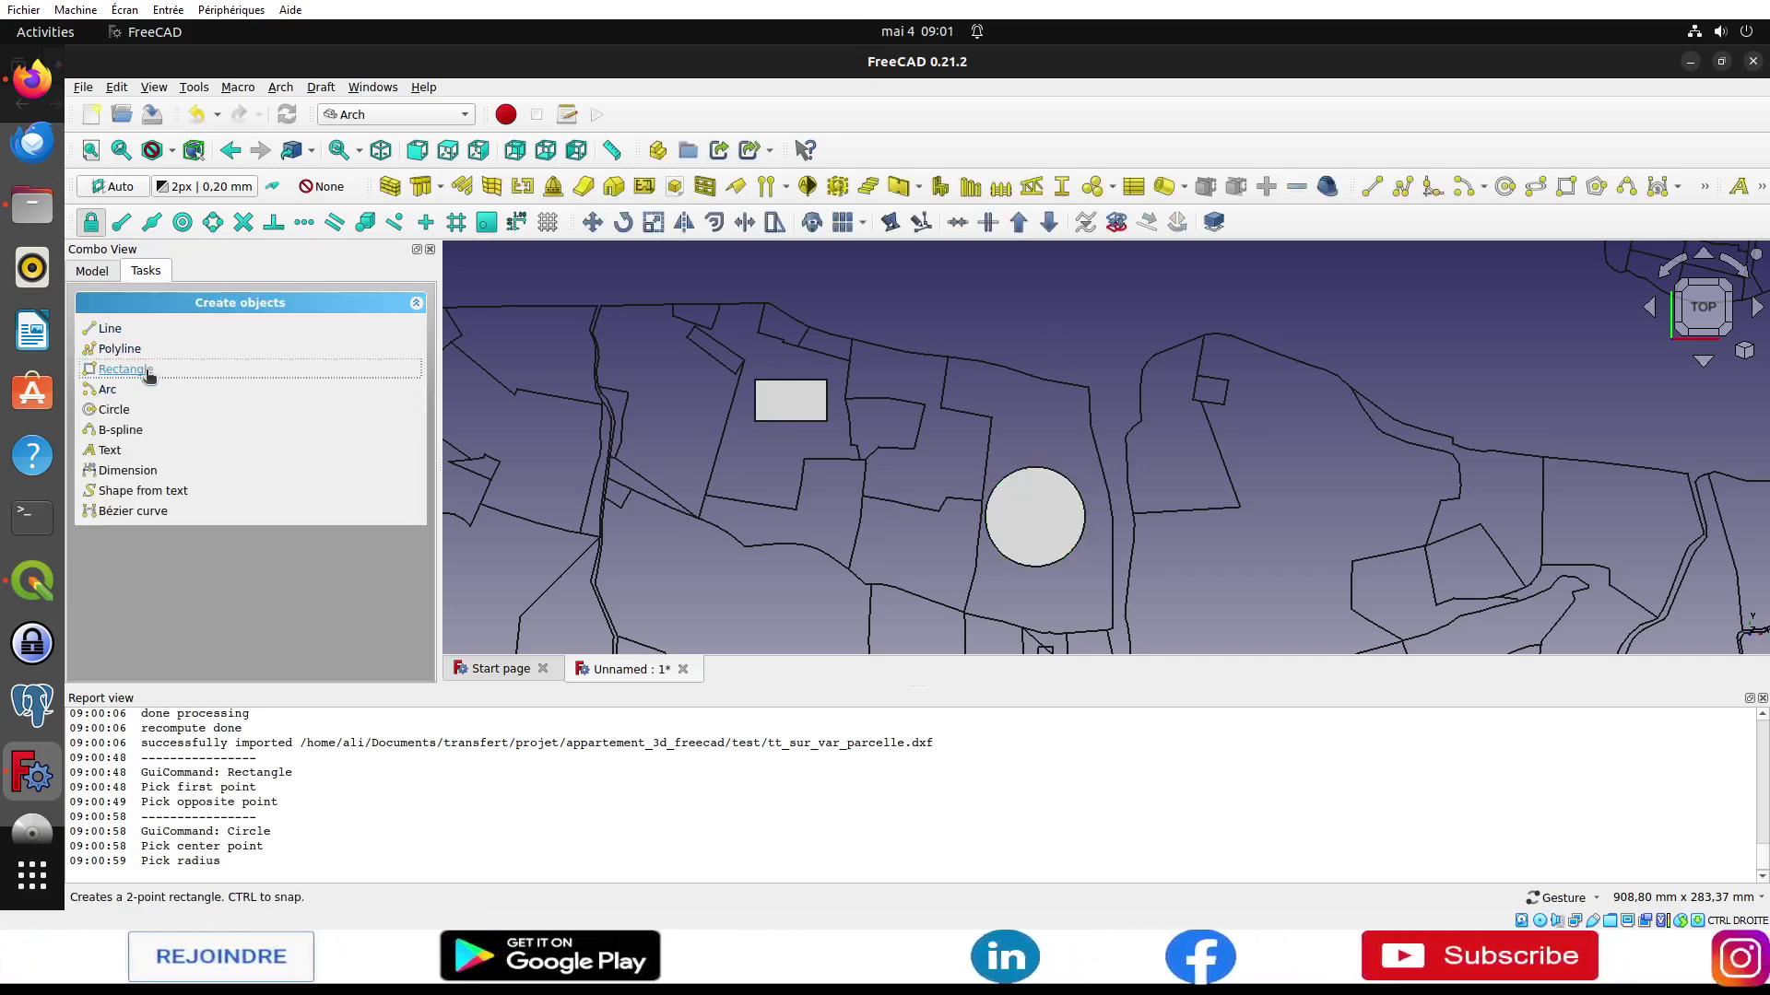
left_click(642, 553)
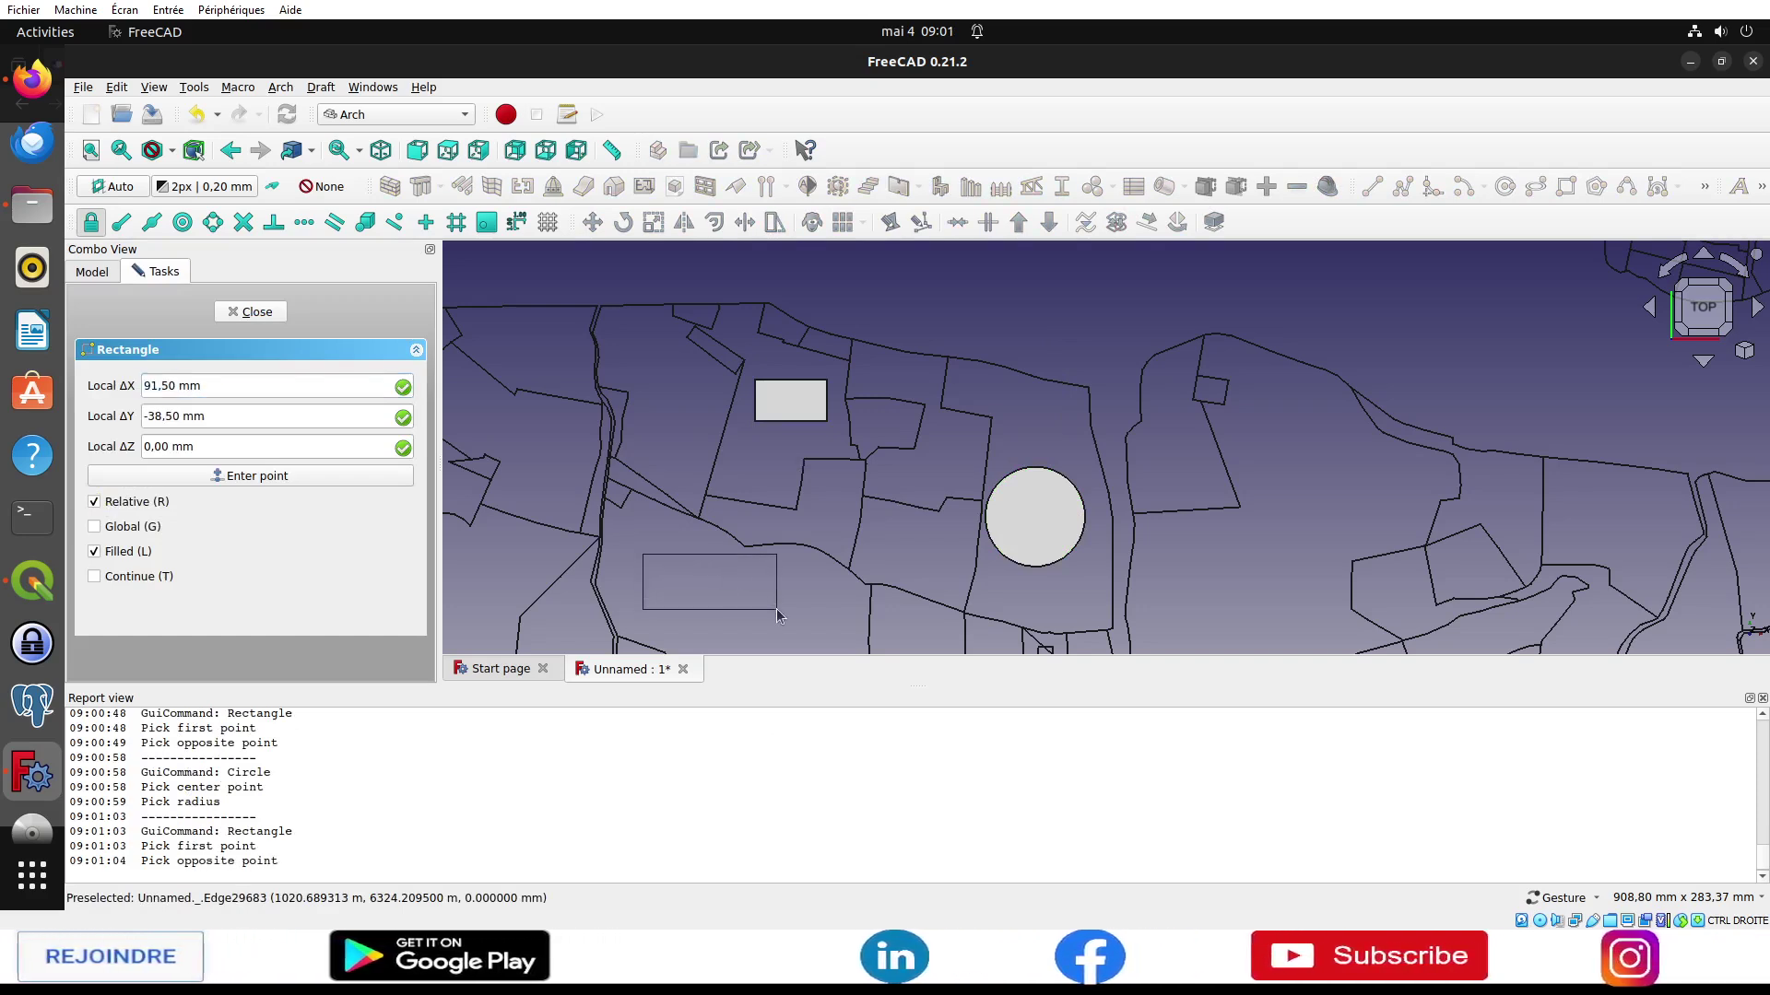
left_click(776, 608)
left_click(712, 550)
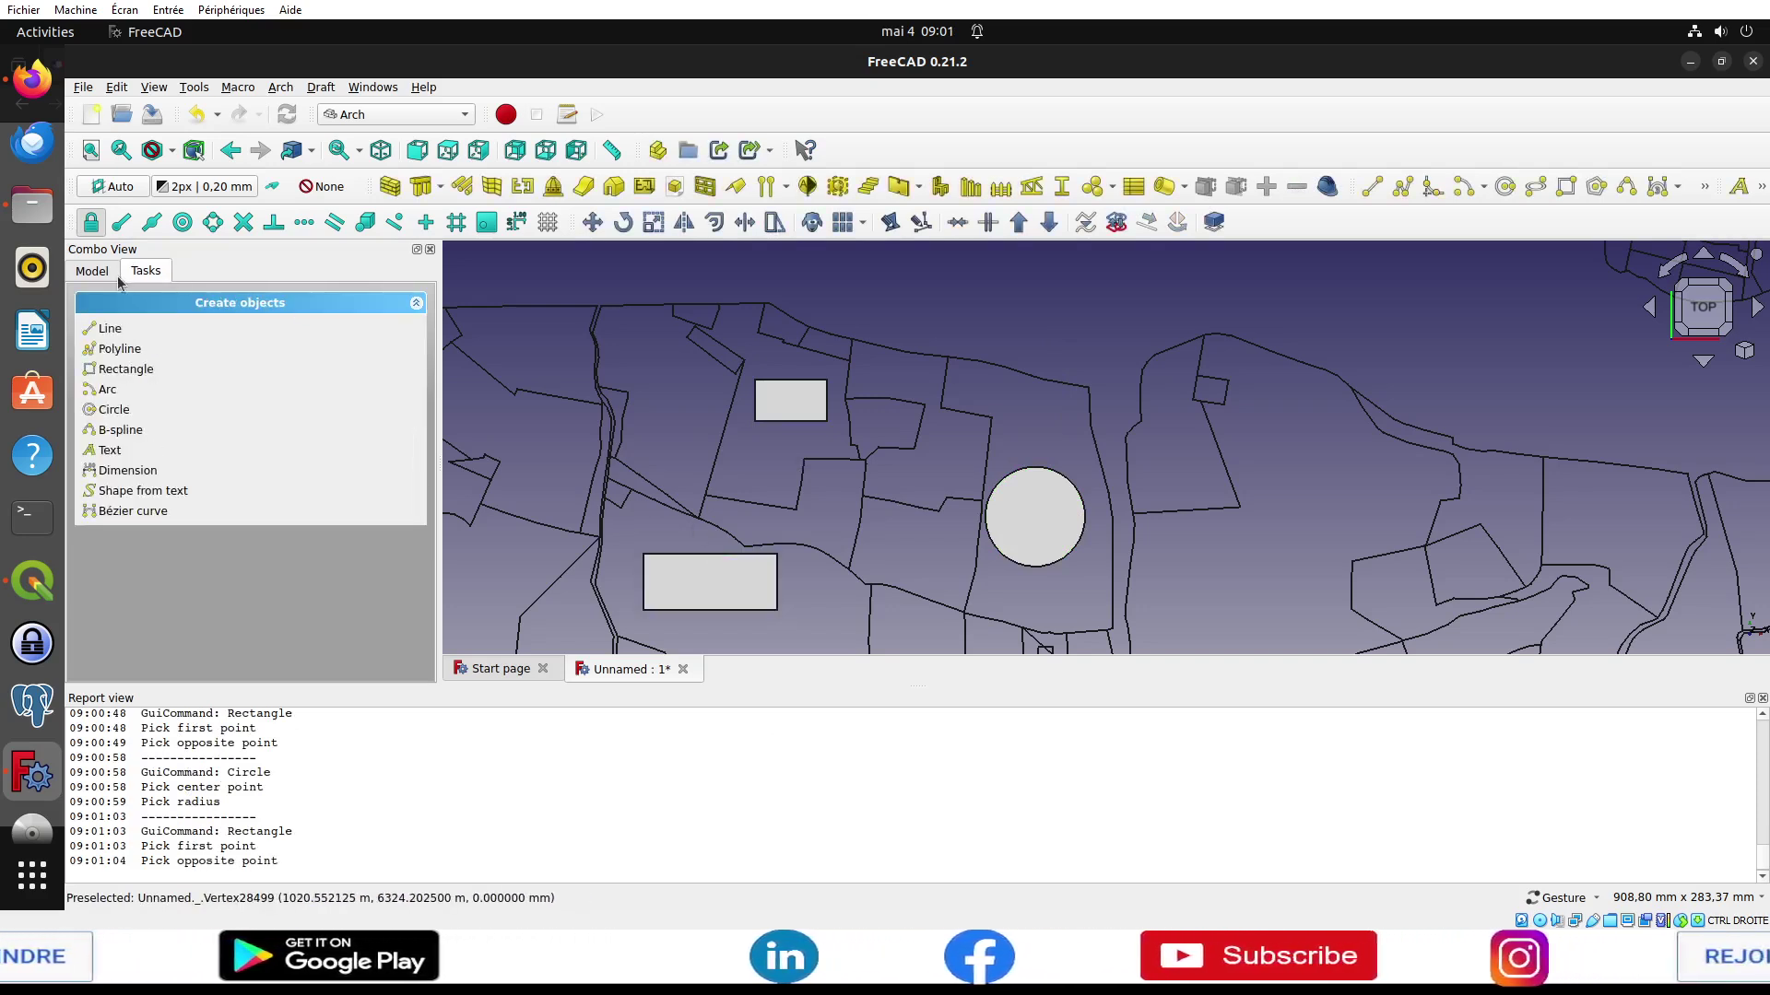
Step: Select Rectangle, Circle and Rectangle001 together in the Model tree
left_click(93, 271)
left_click(155, 376)
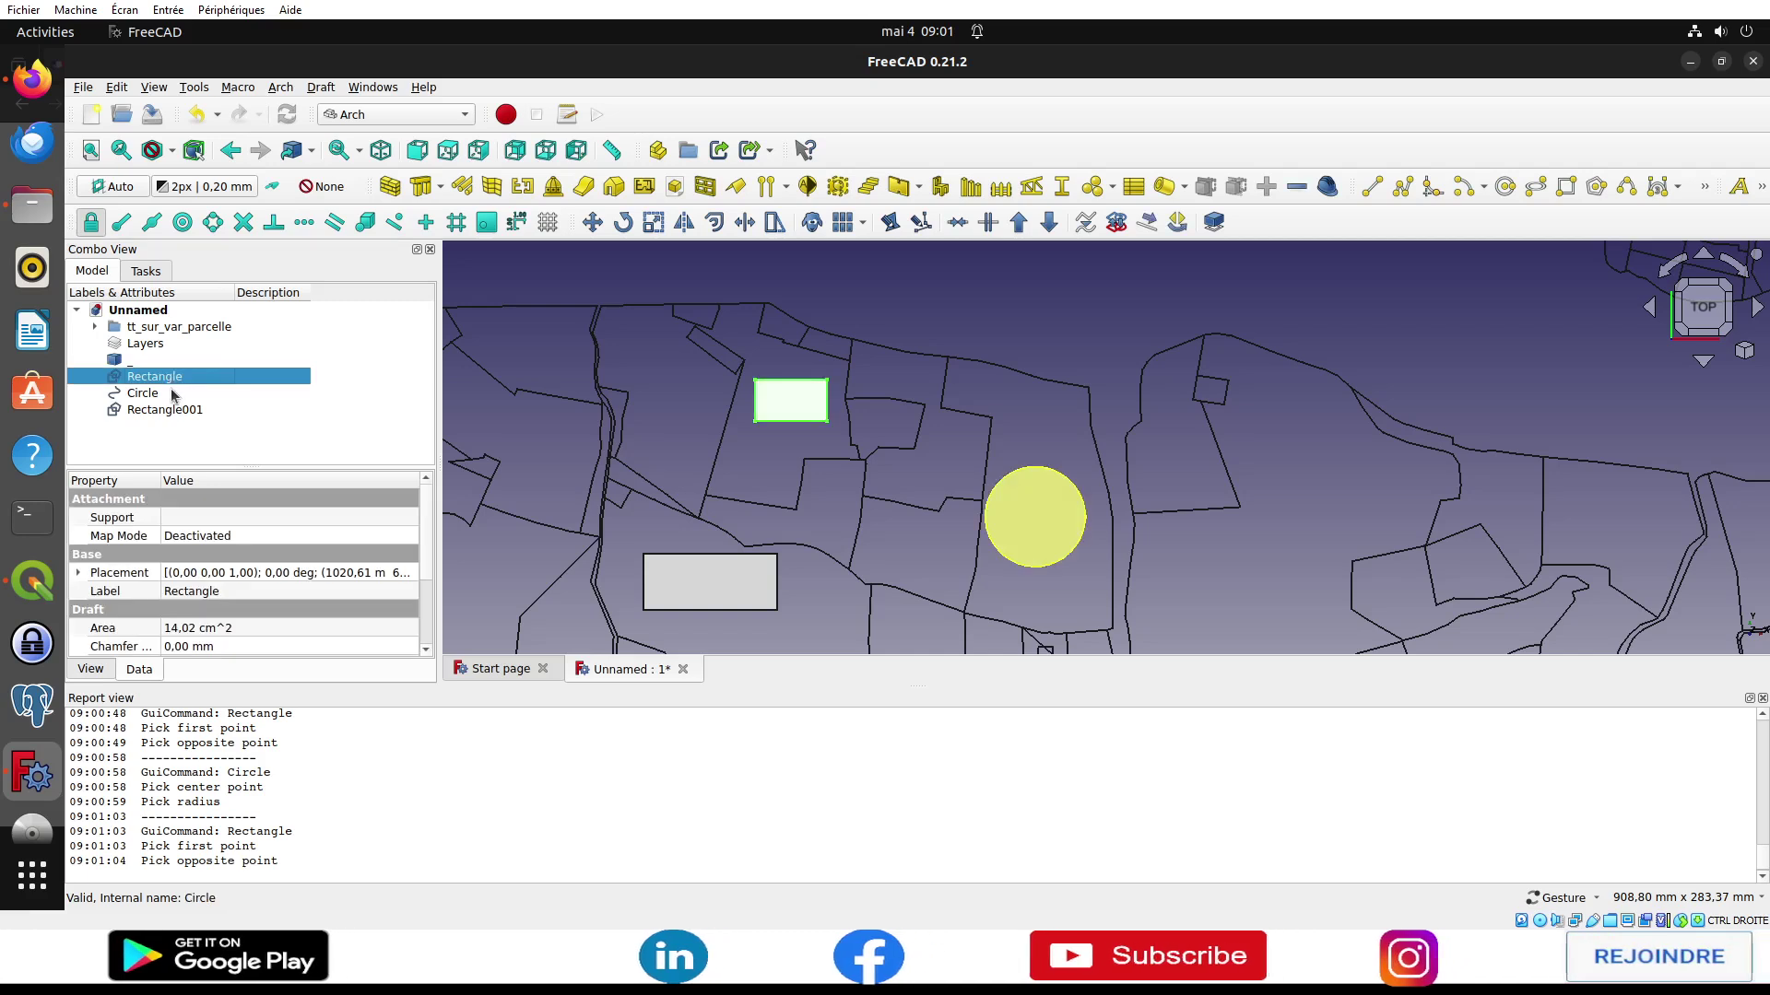
left_click(147, 393, "ctrl")
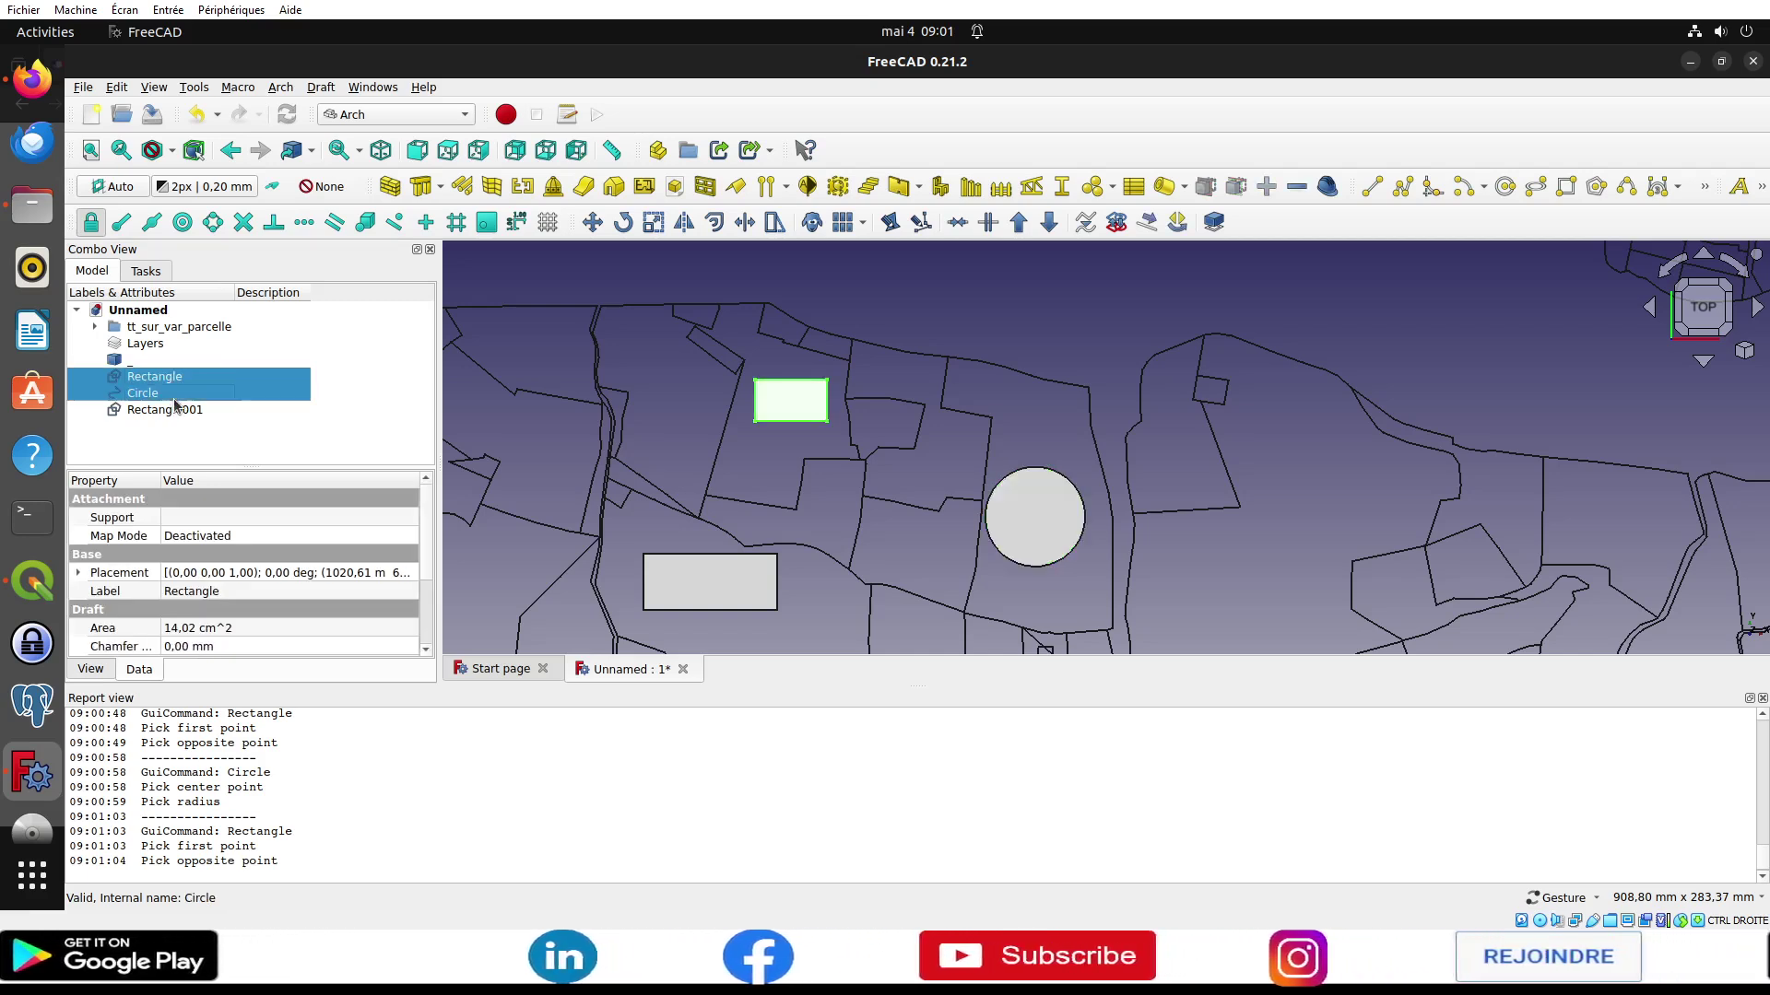
left_click(179, 410, "ctrl")
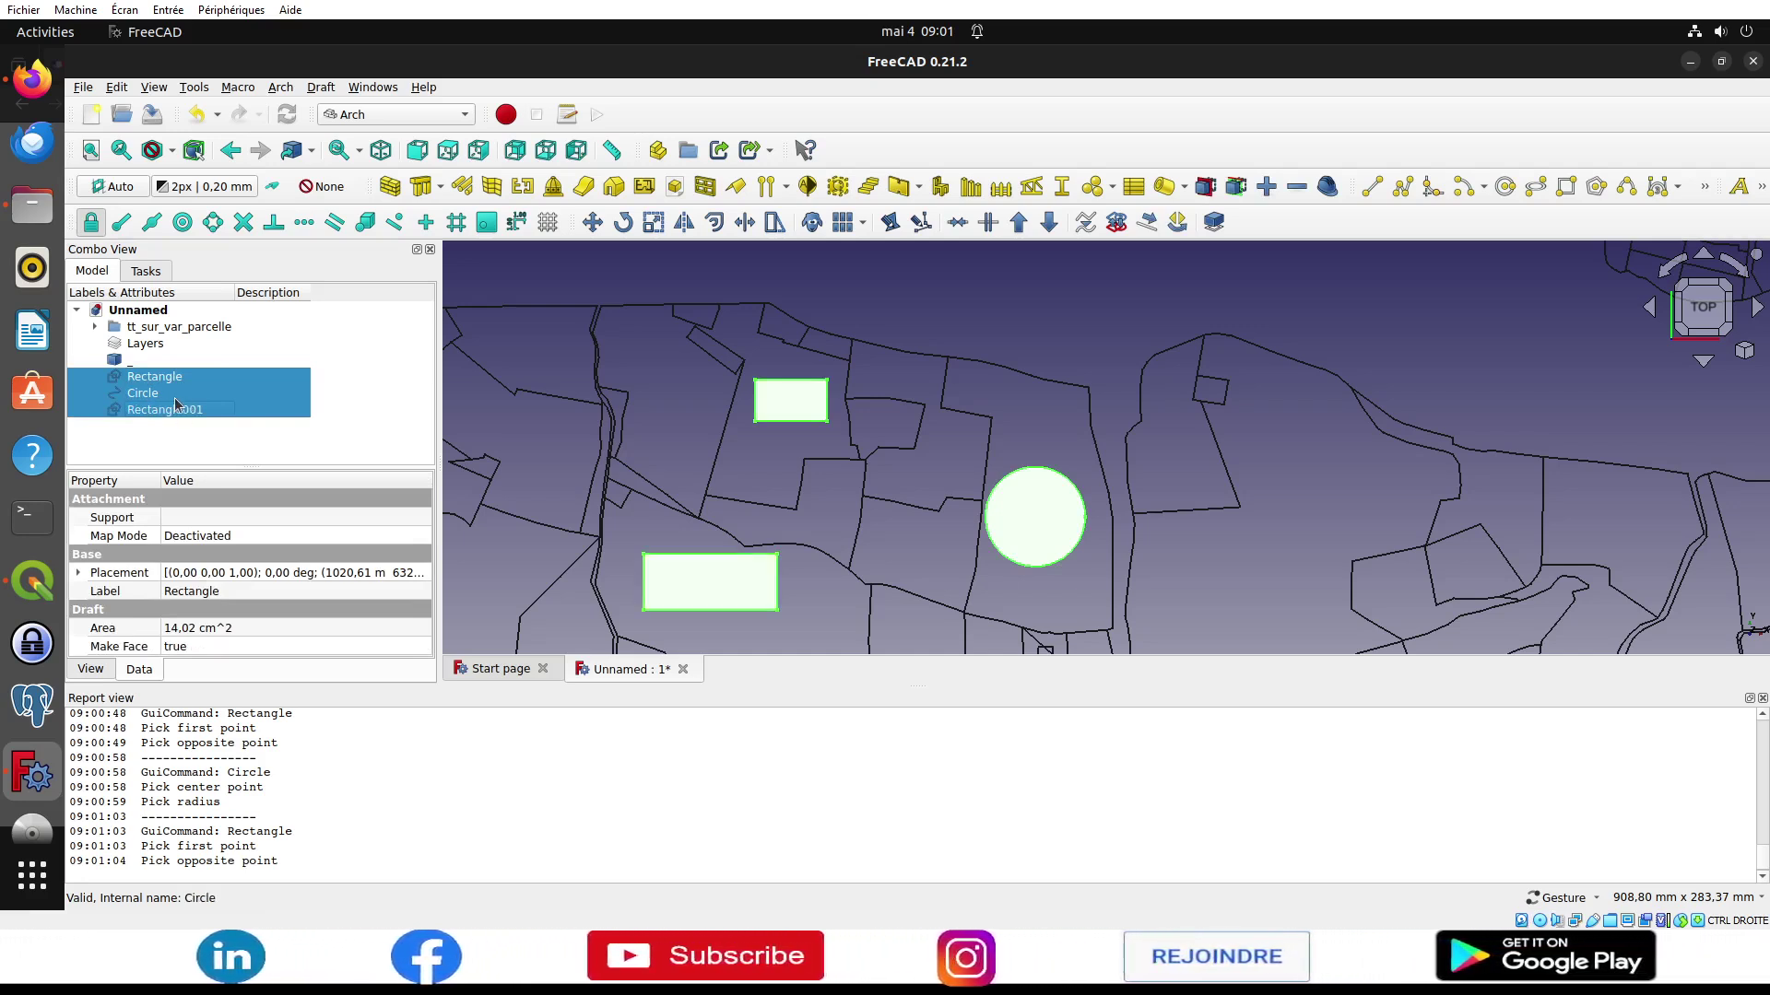
Step: Export the three selected shapes to DXF as batiment_tt_sur_var_freecad.dxf
left_click(85, 88)
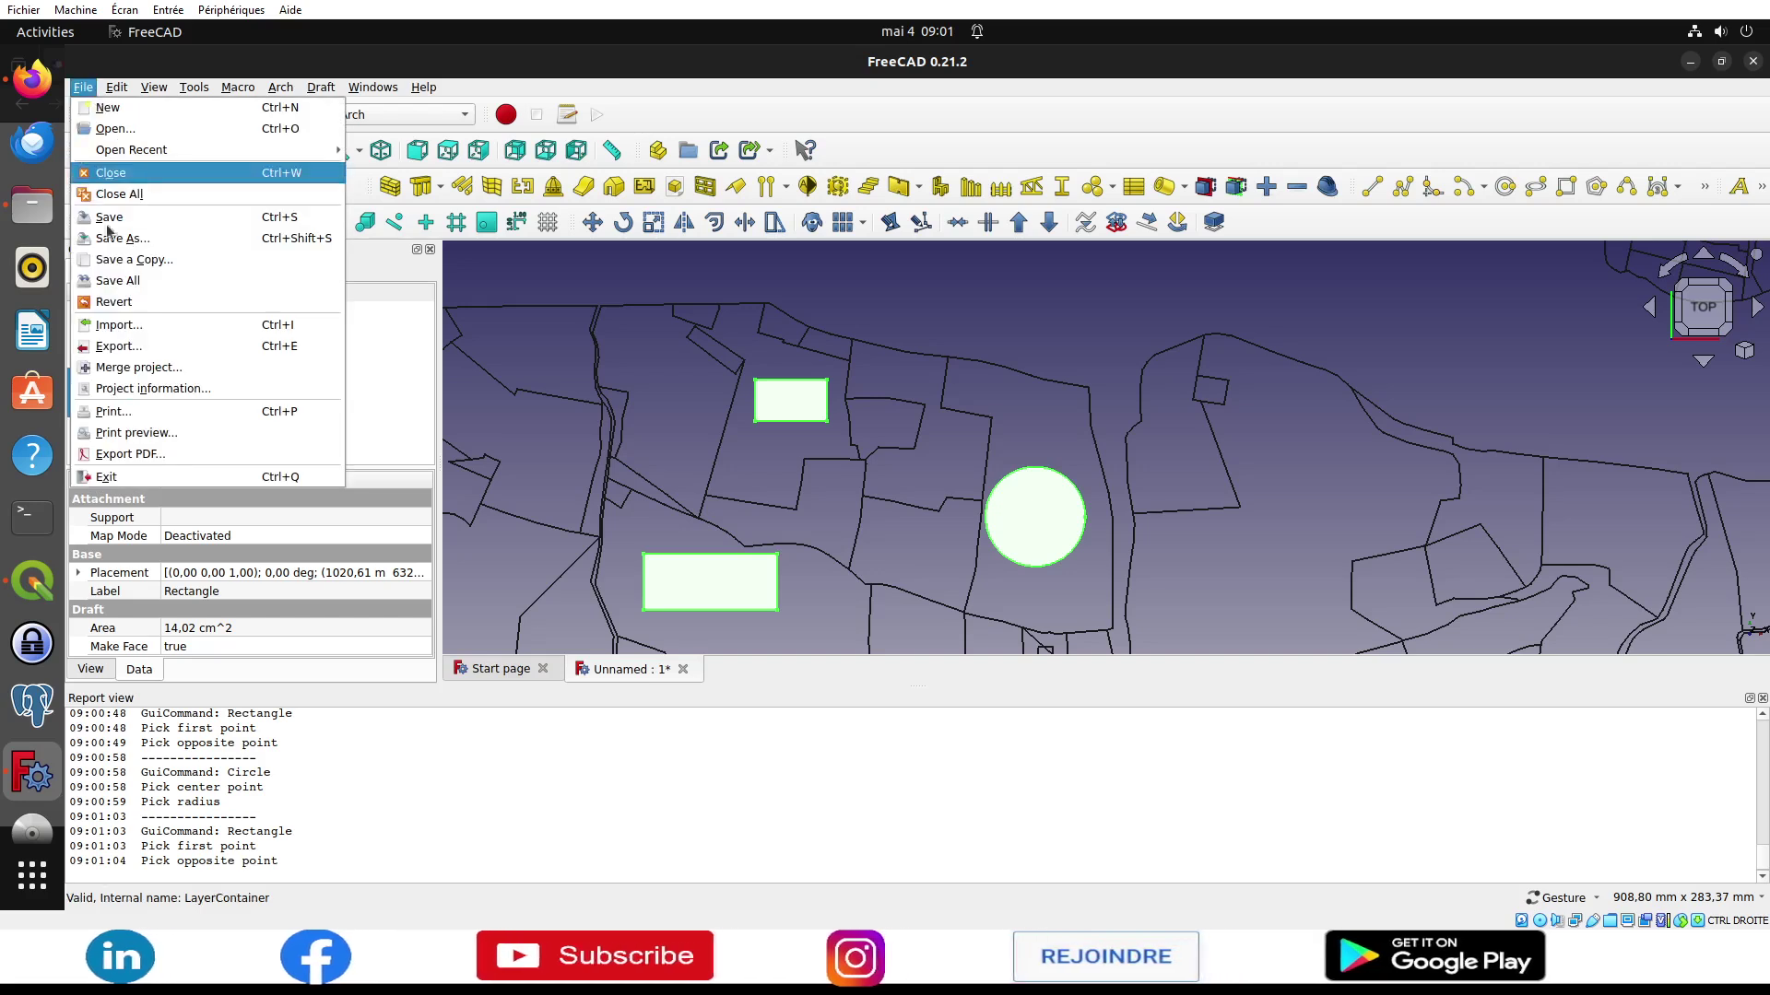
left_click(102, 341)
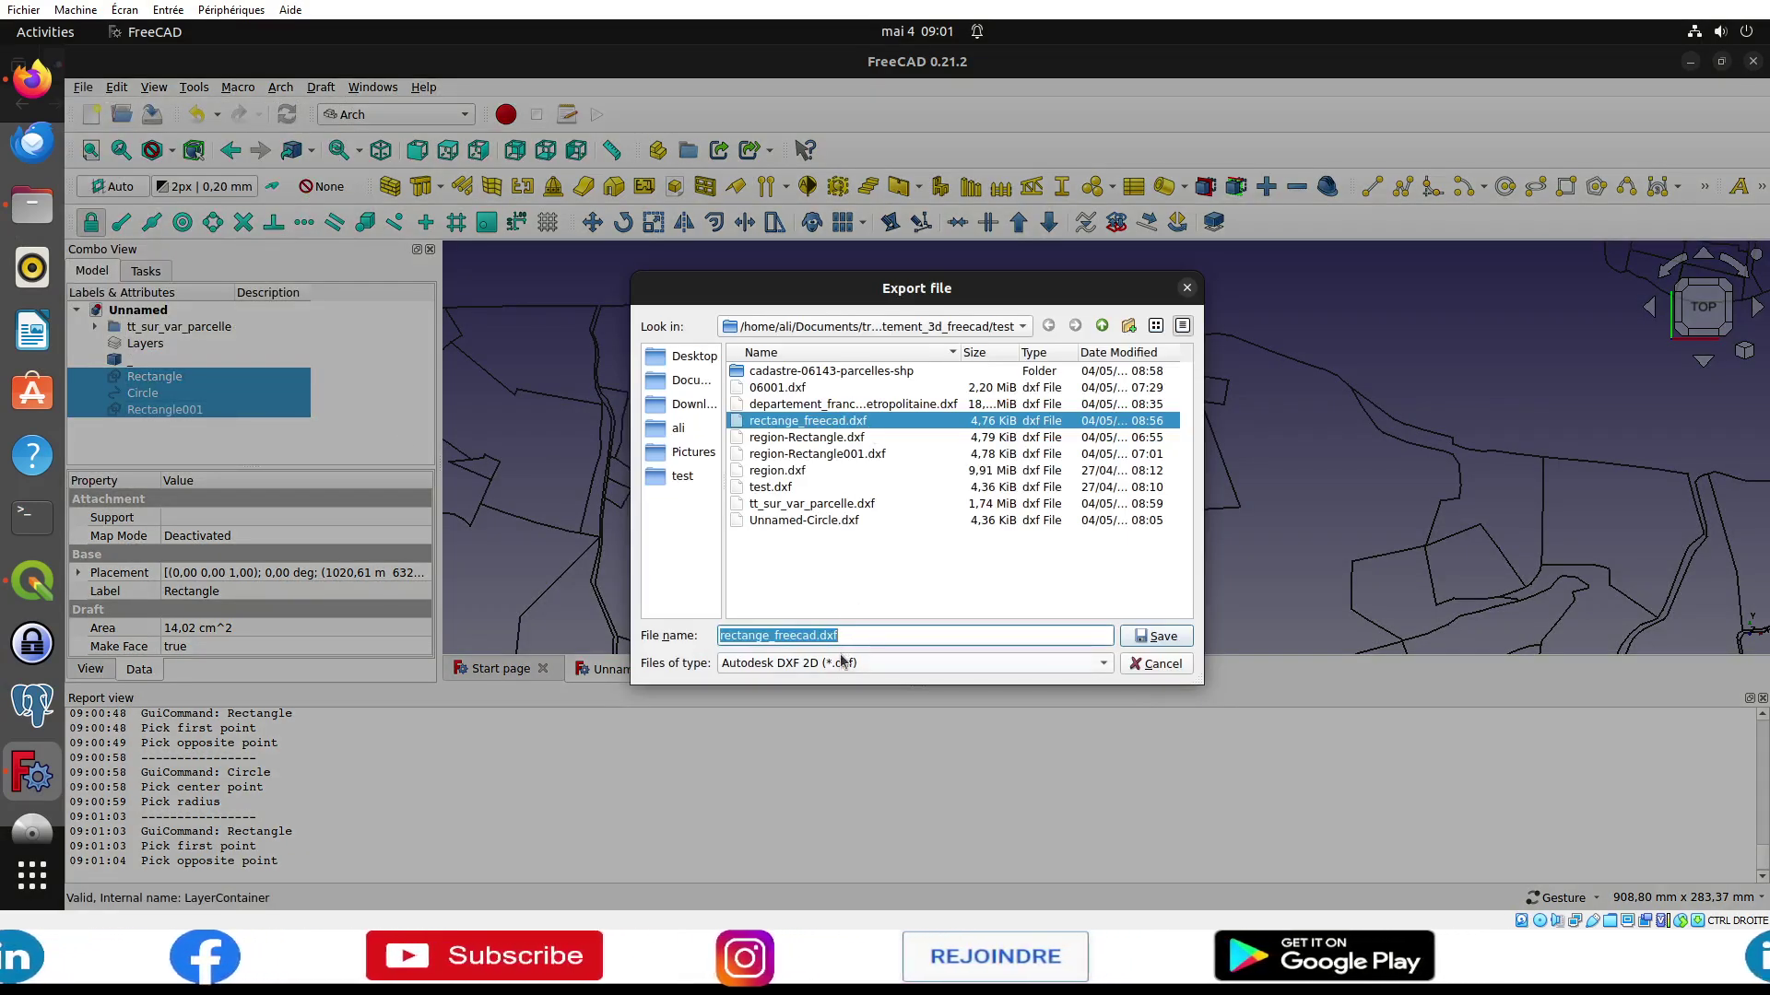
left_click(810, 636)
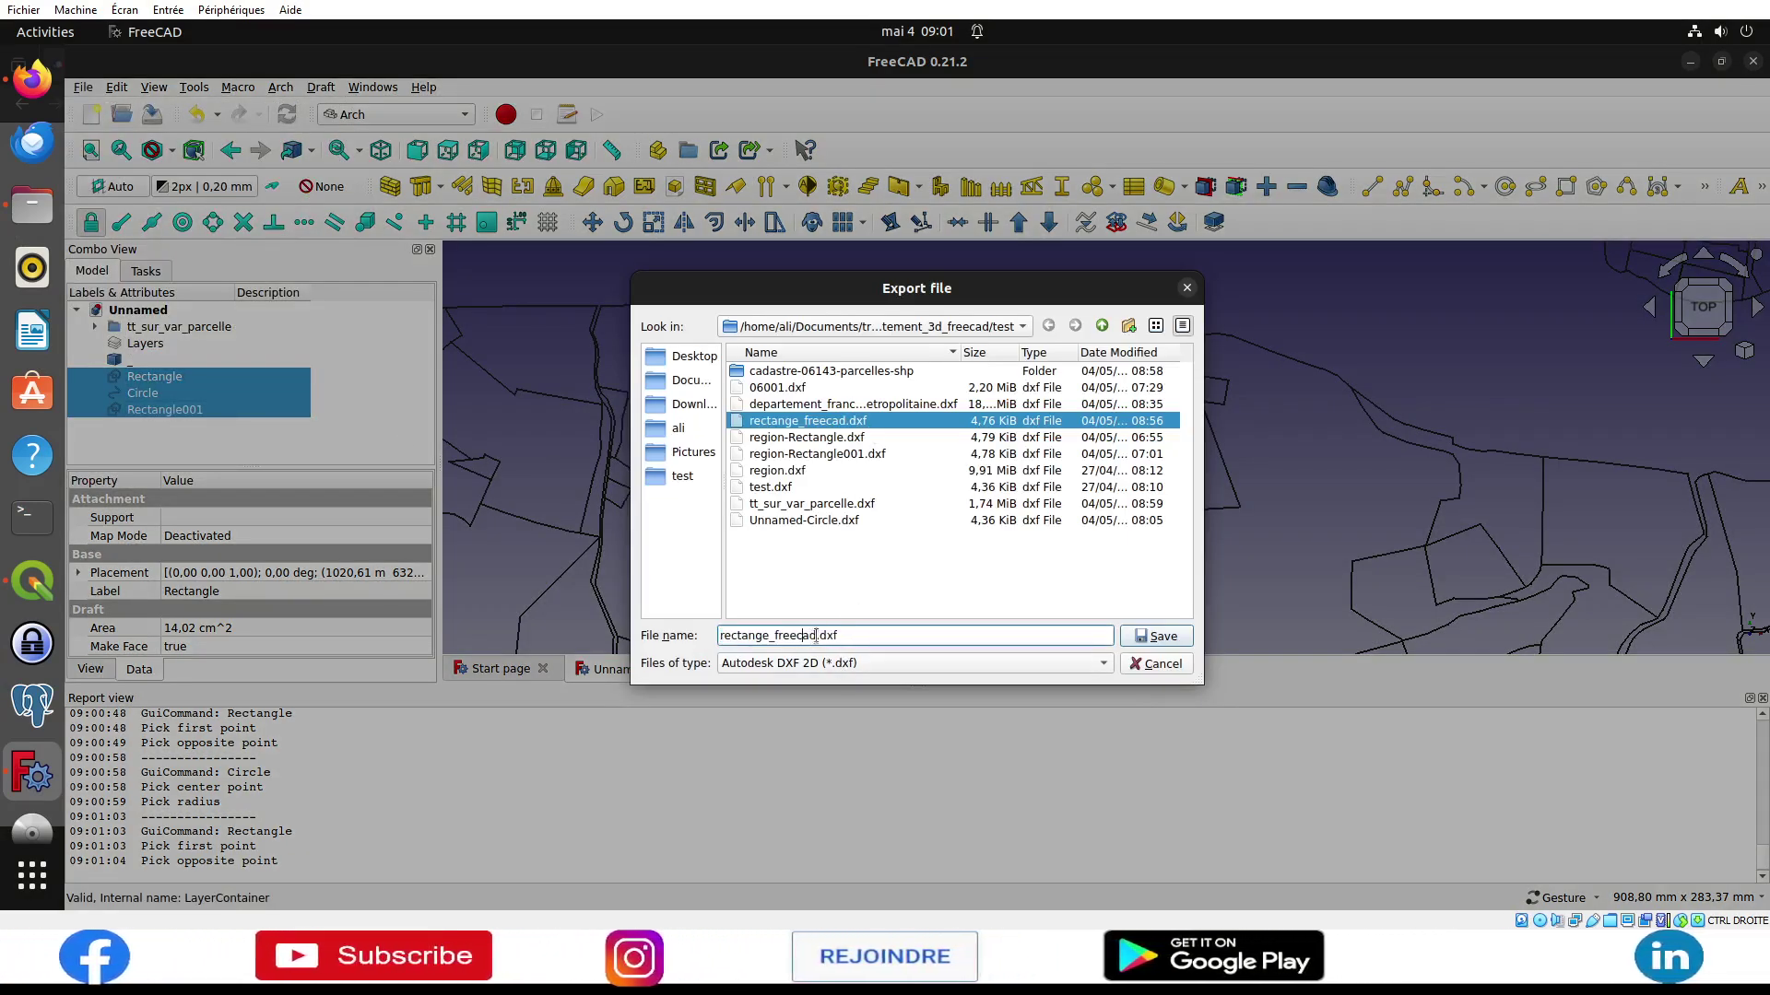
left_click_drag(771, 636, 682, 621)
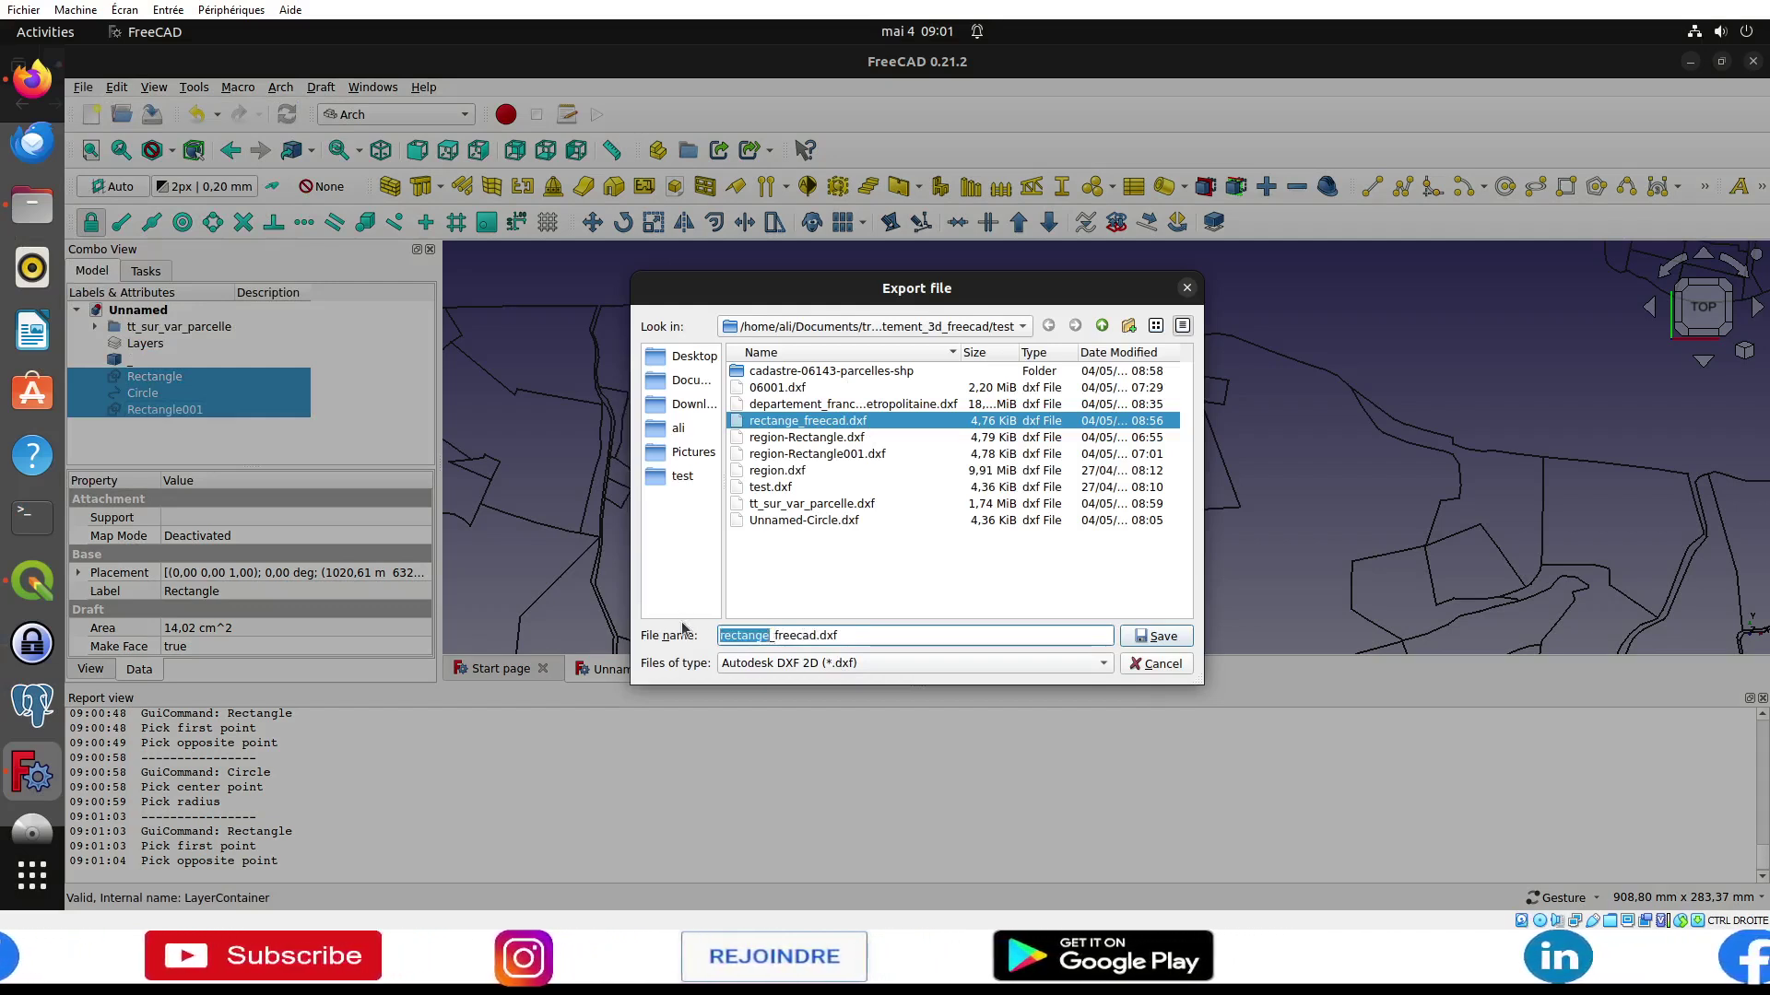
type("batiment_tt_sur_v")
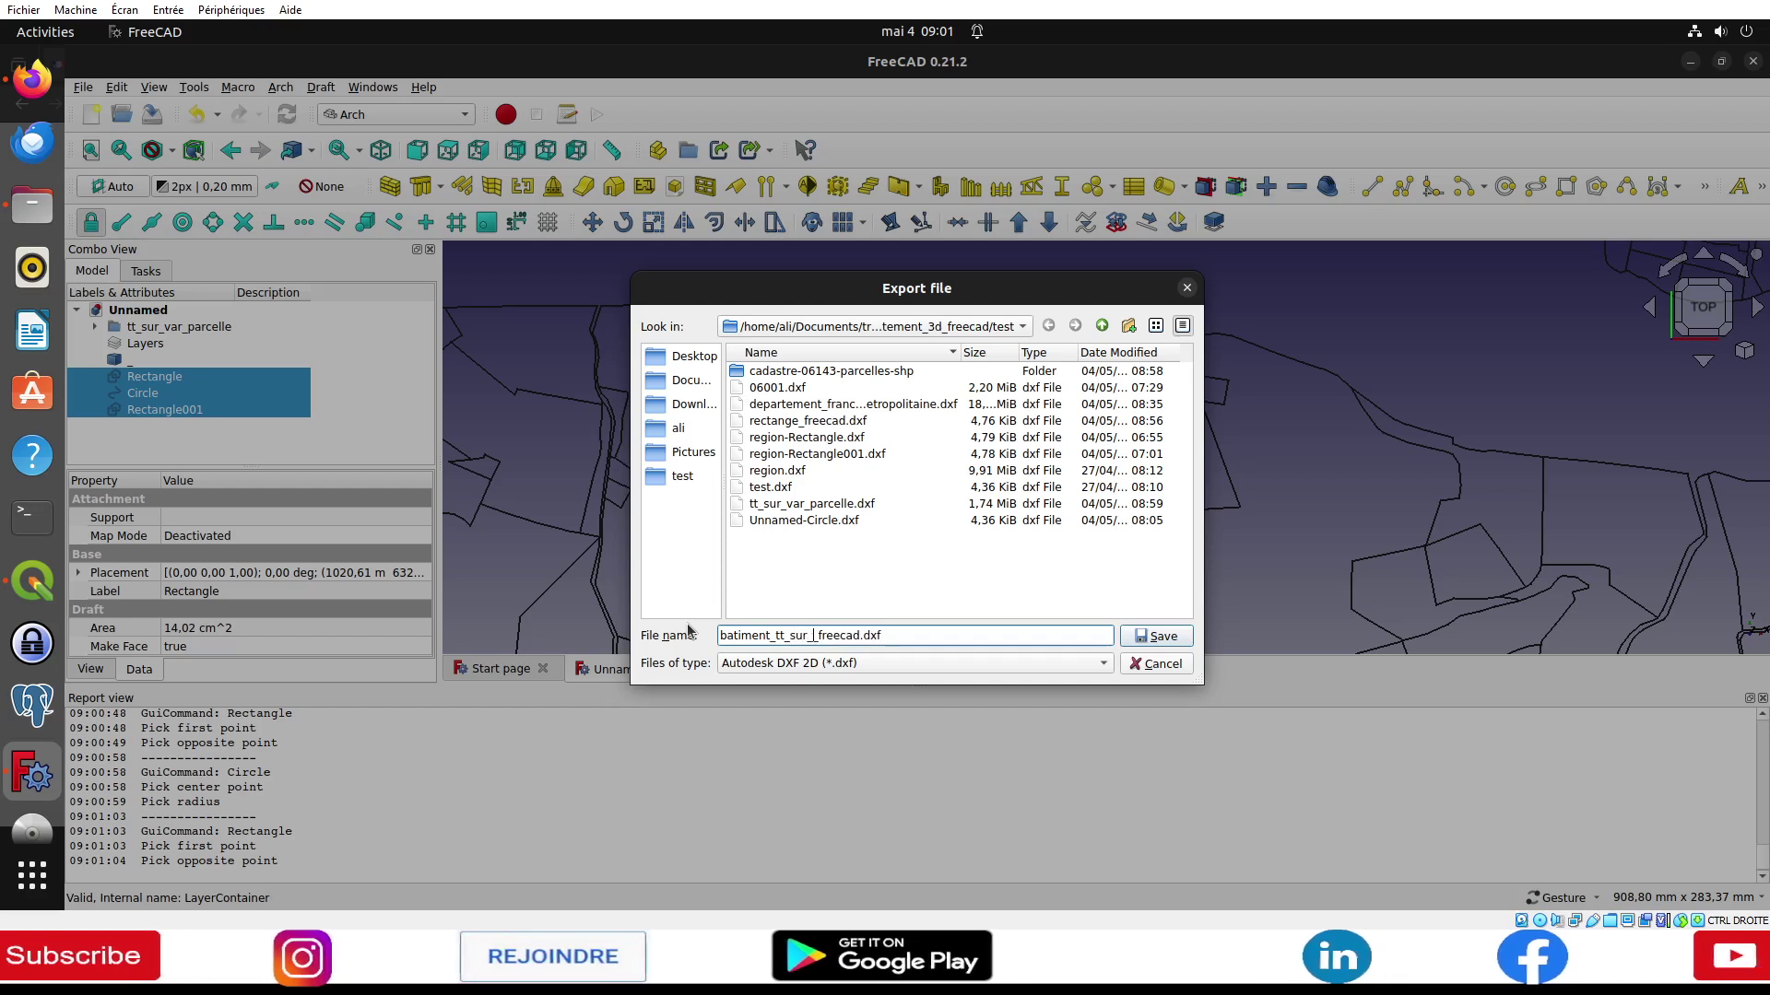
type("ar_")
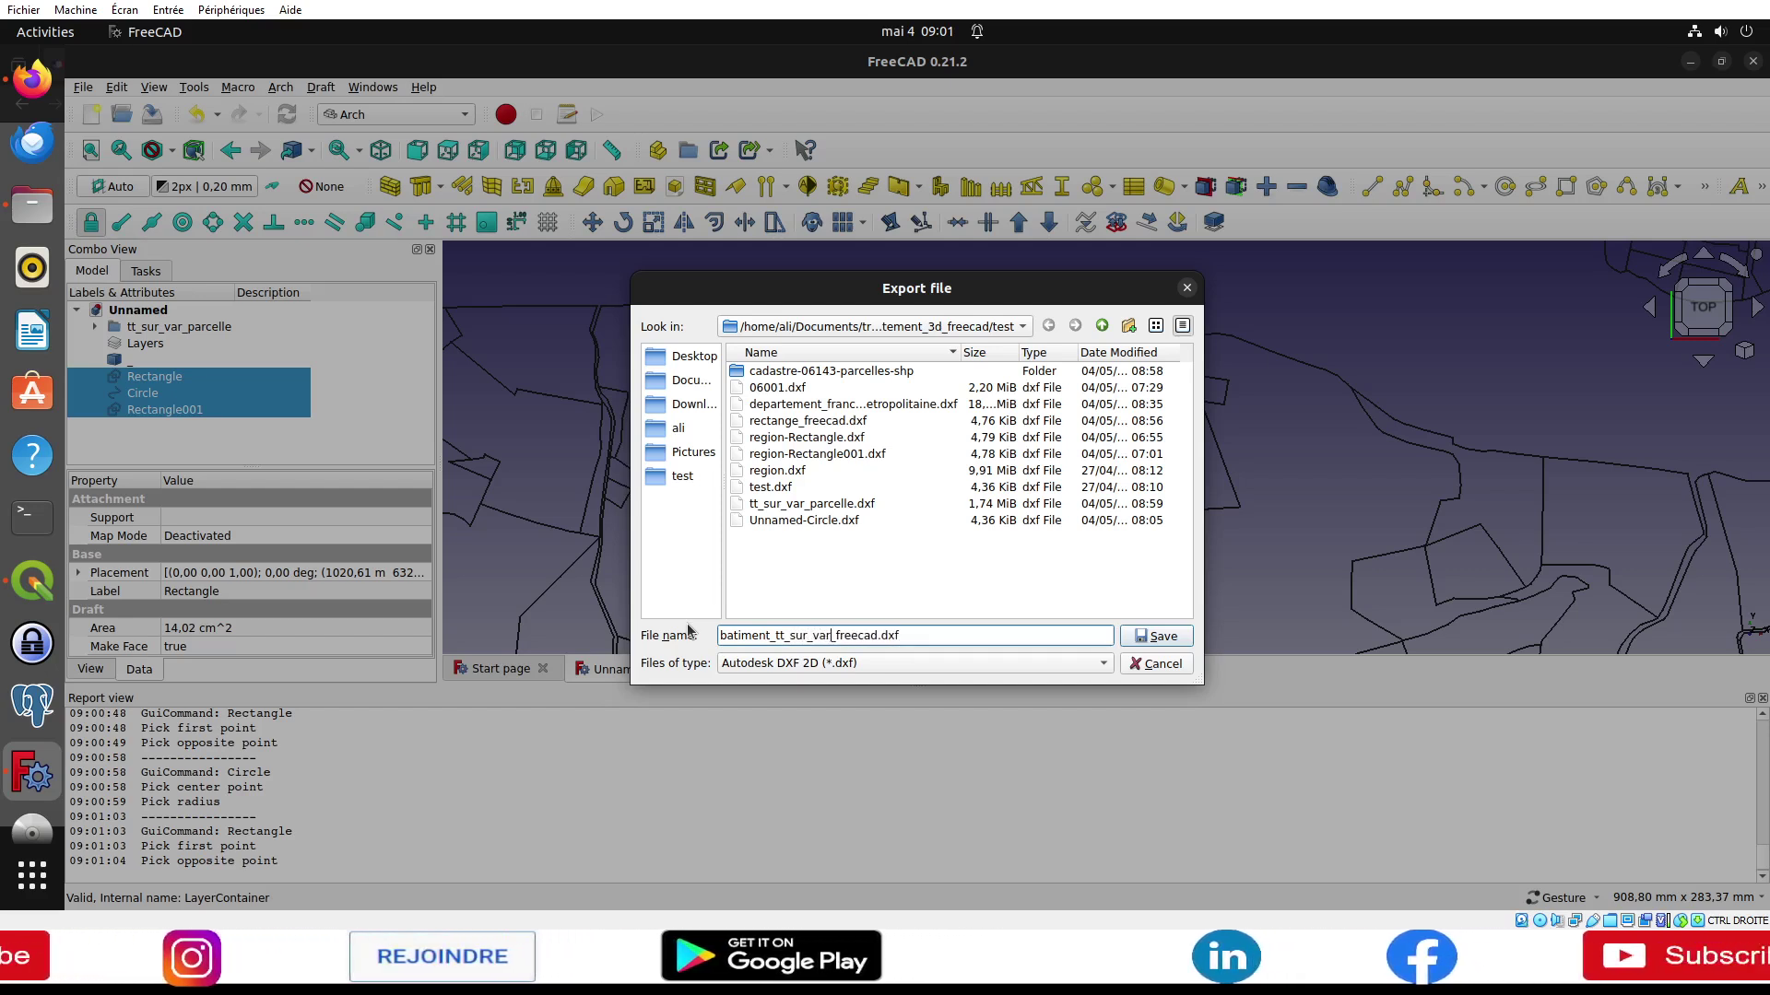
key("Return")
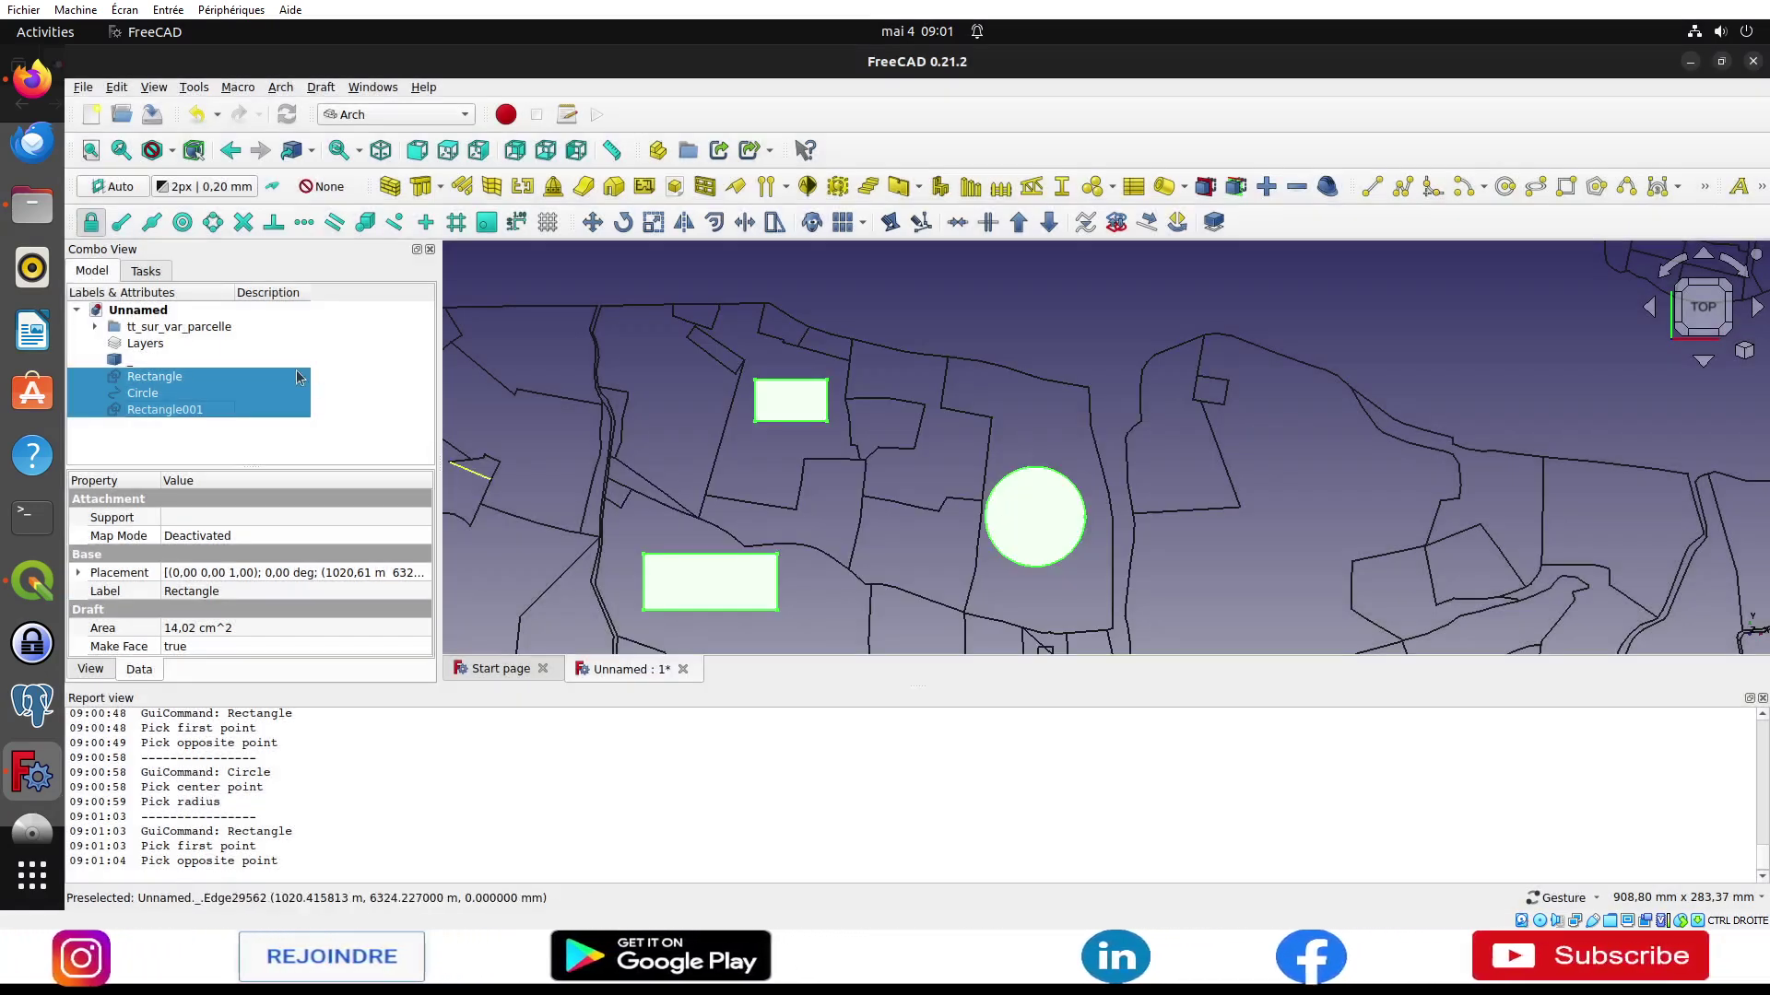
Step: Confirm batiment_tt_sur_var_freecad.dxf (5.9 kB) is in the test folder, then return to QGIS
left_click(33, 204)
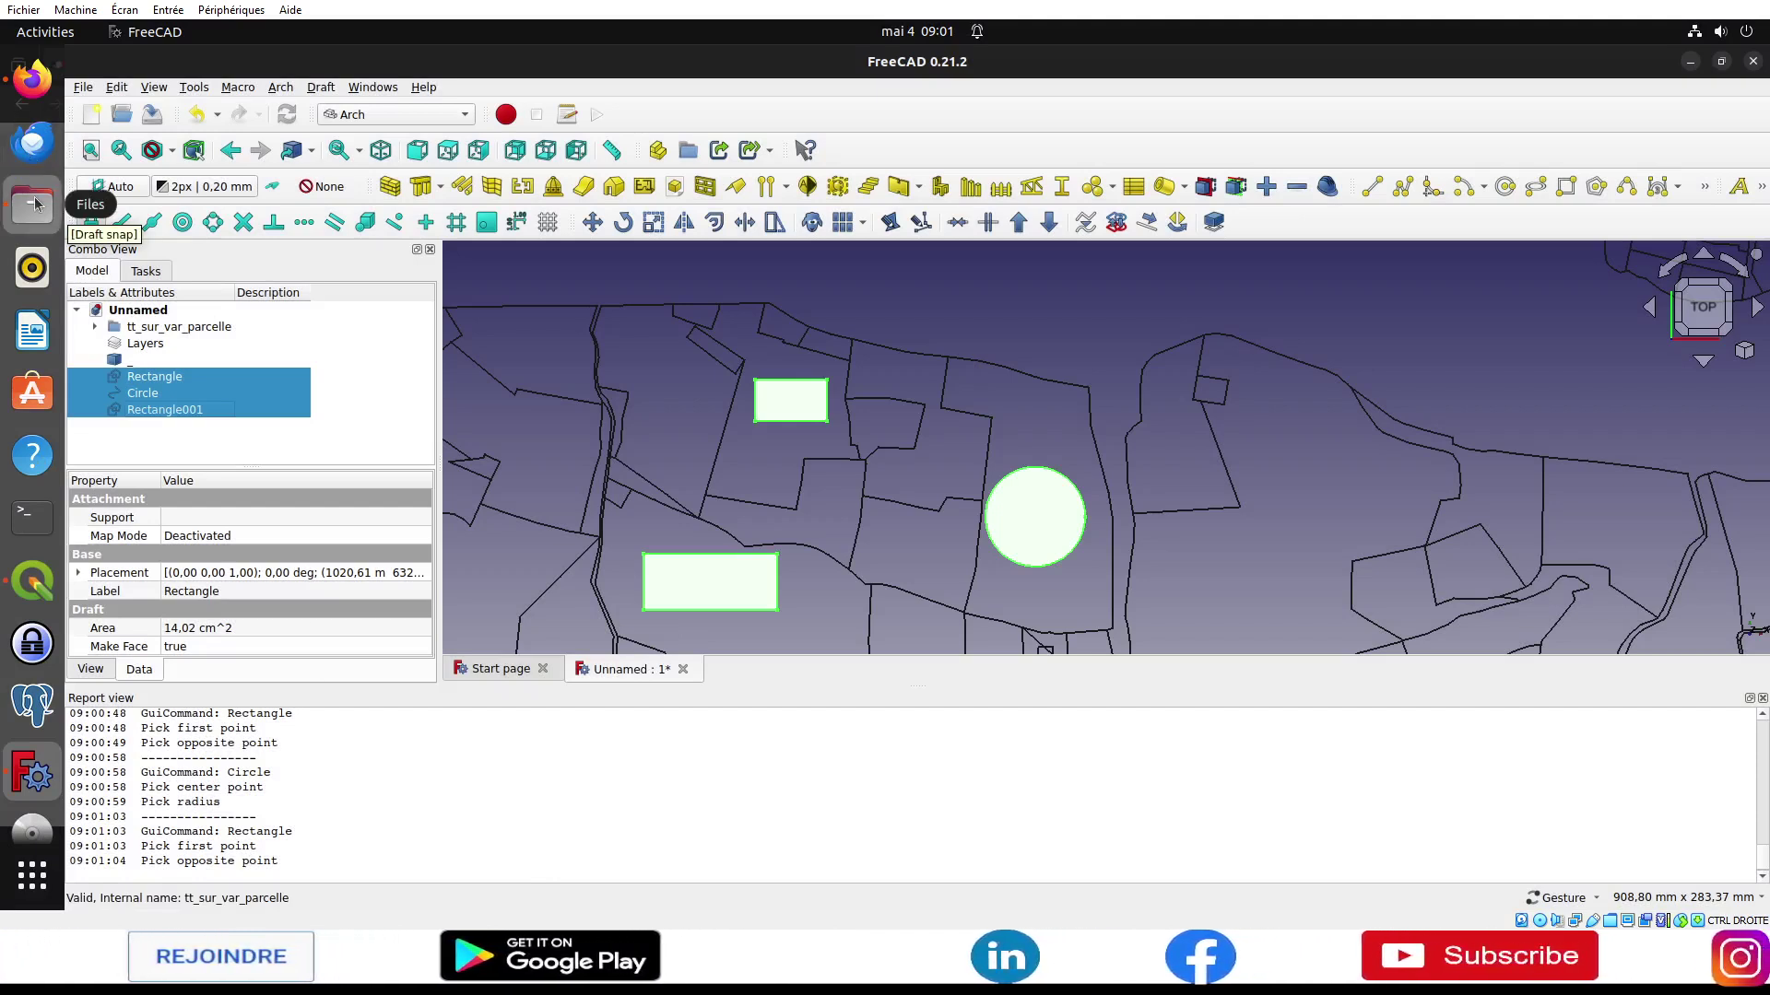
left_click(912, 185)
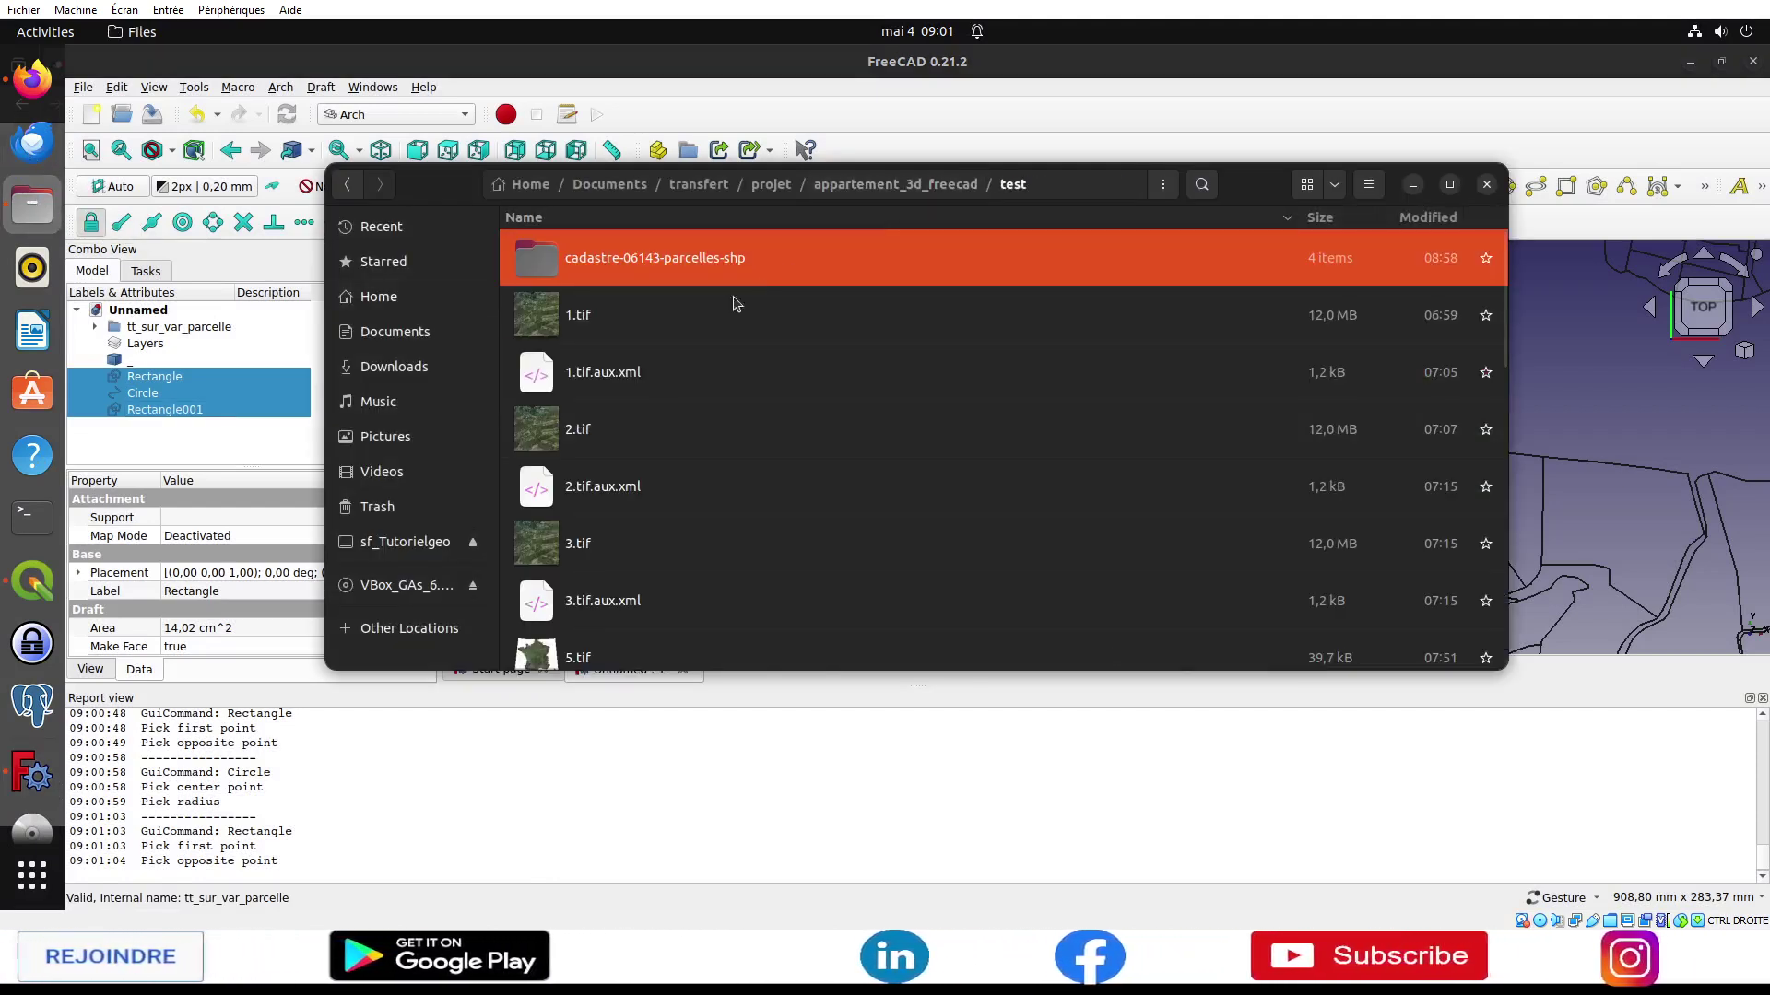
scroll(661, 411, "down", 5)
scroll(661, 411, "down", 5)
scroll(661, 411, "up", 2)
scroll(661, 411, "up", 2)
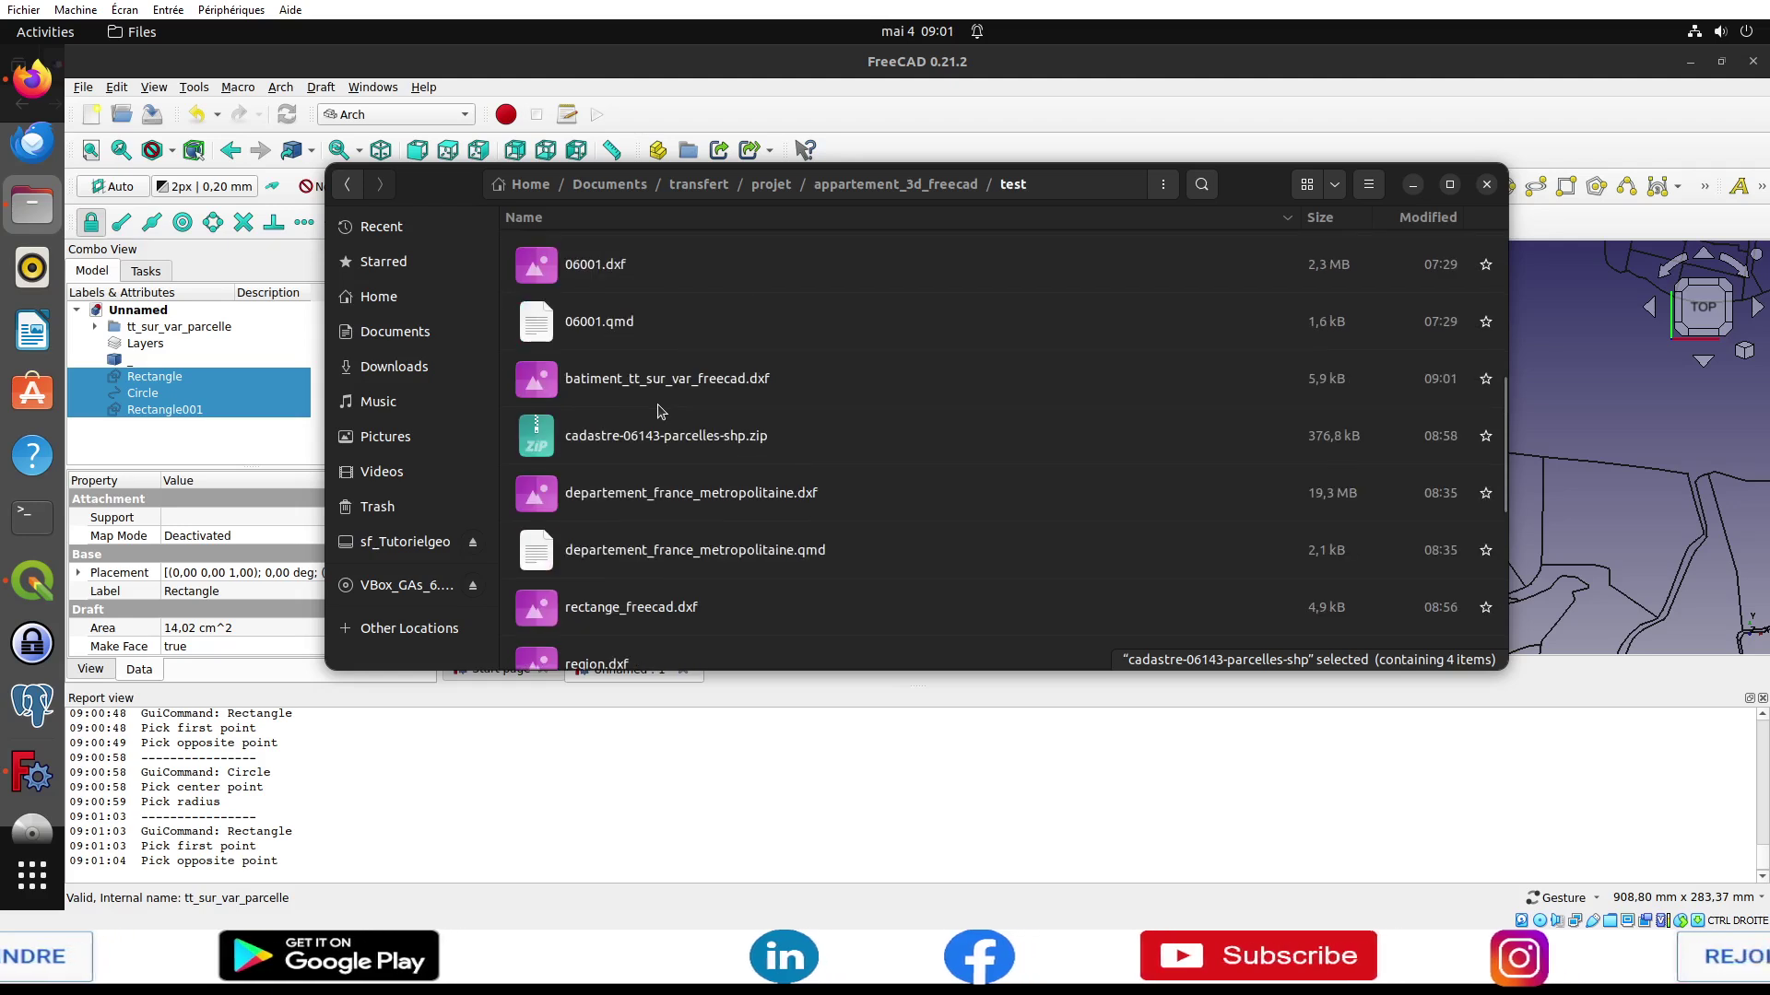
left_click(728, 386)
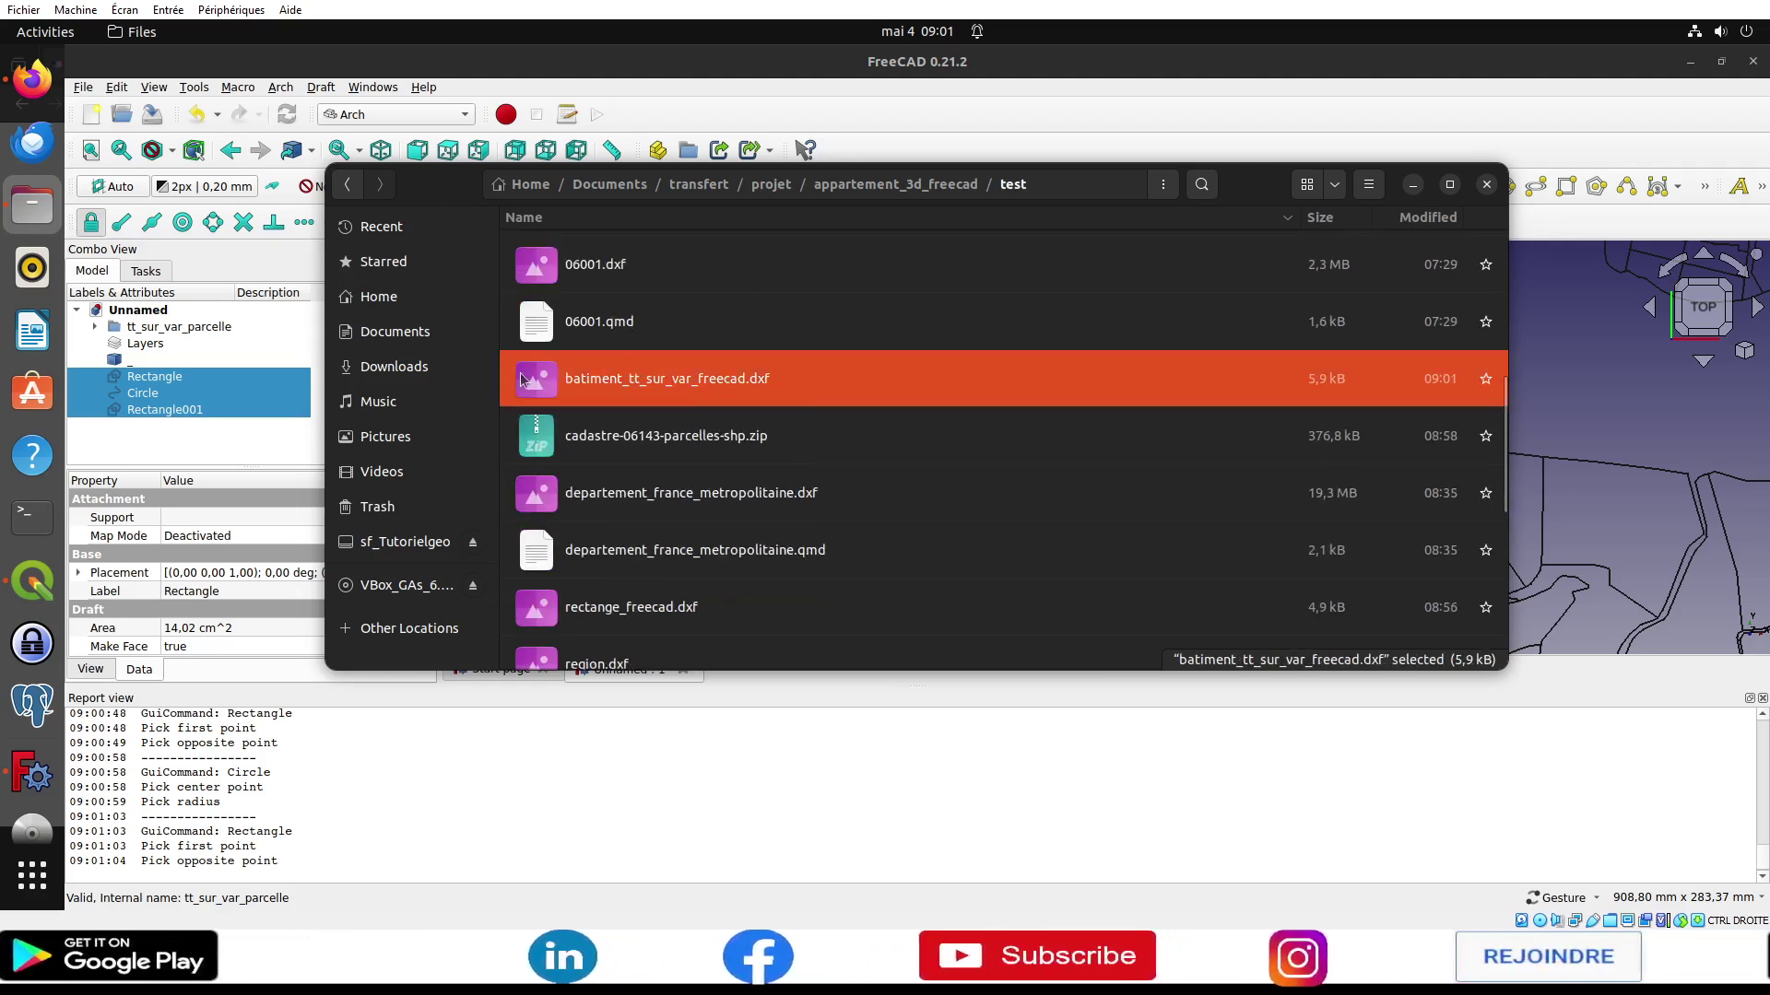
left_click(32, 581)
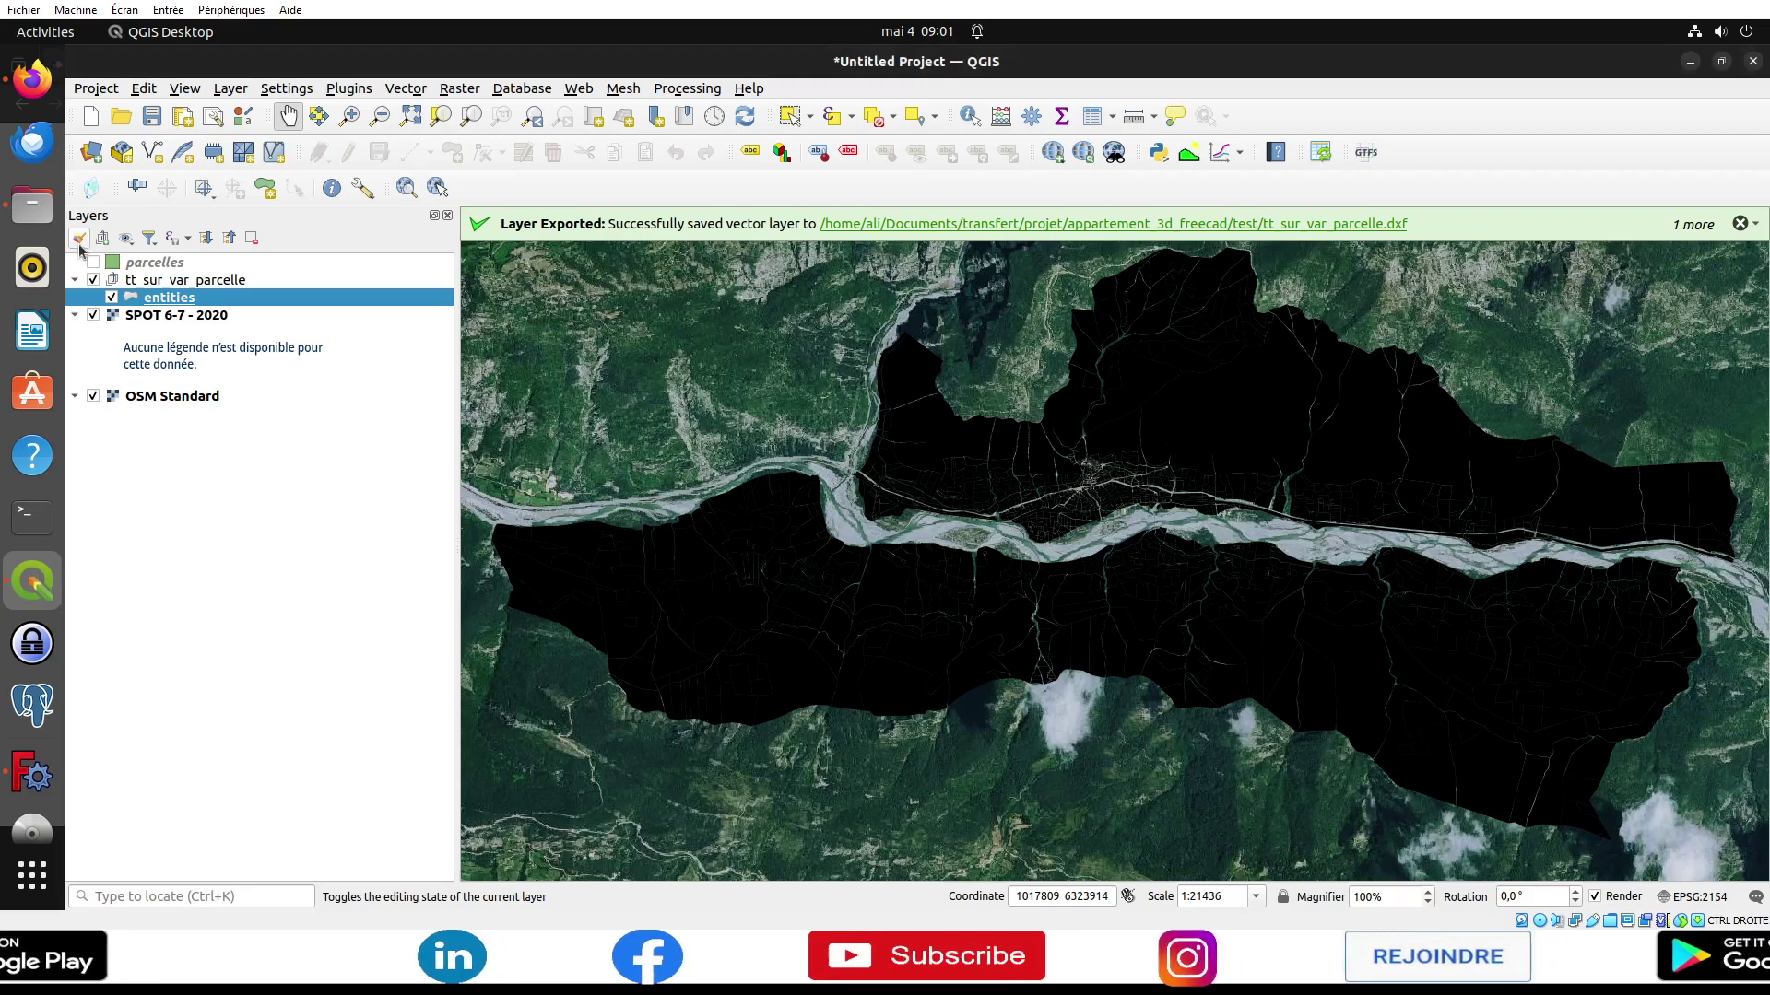
Step: Add the batiment_tt_sur_var_freecad DXF entities as the top layer group, hiding the black parcels
left_click(32, 205)
left_click_drag(663, 379, 219, 501)
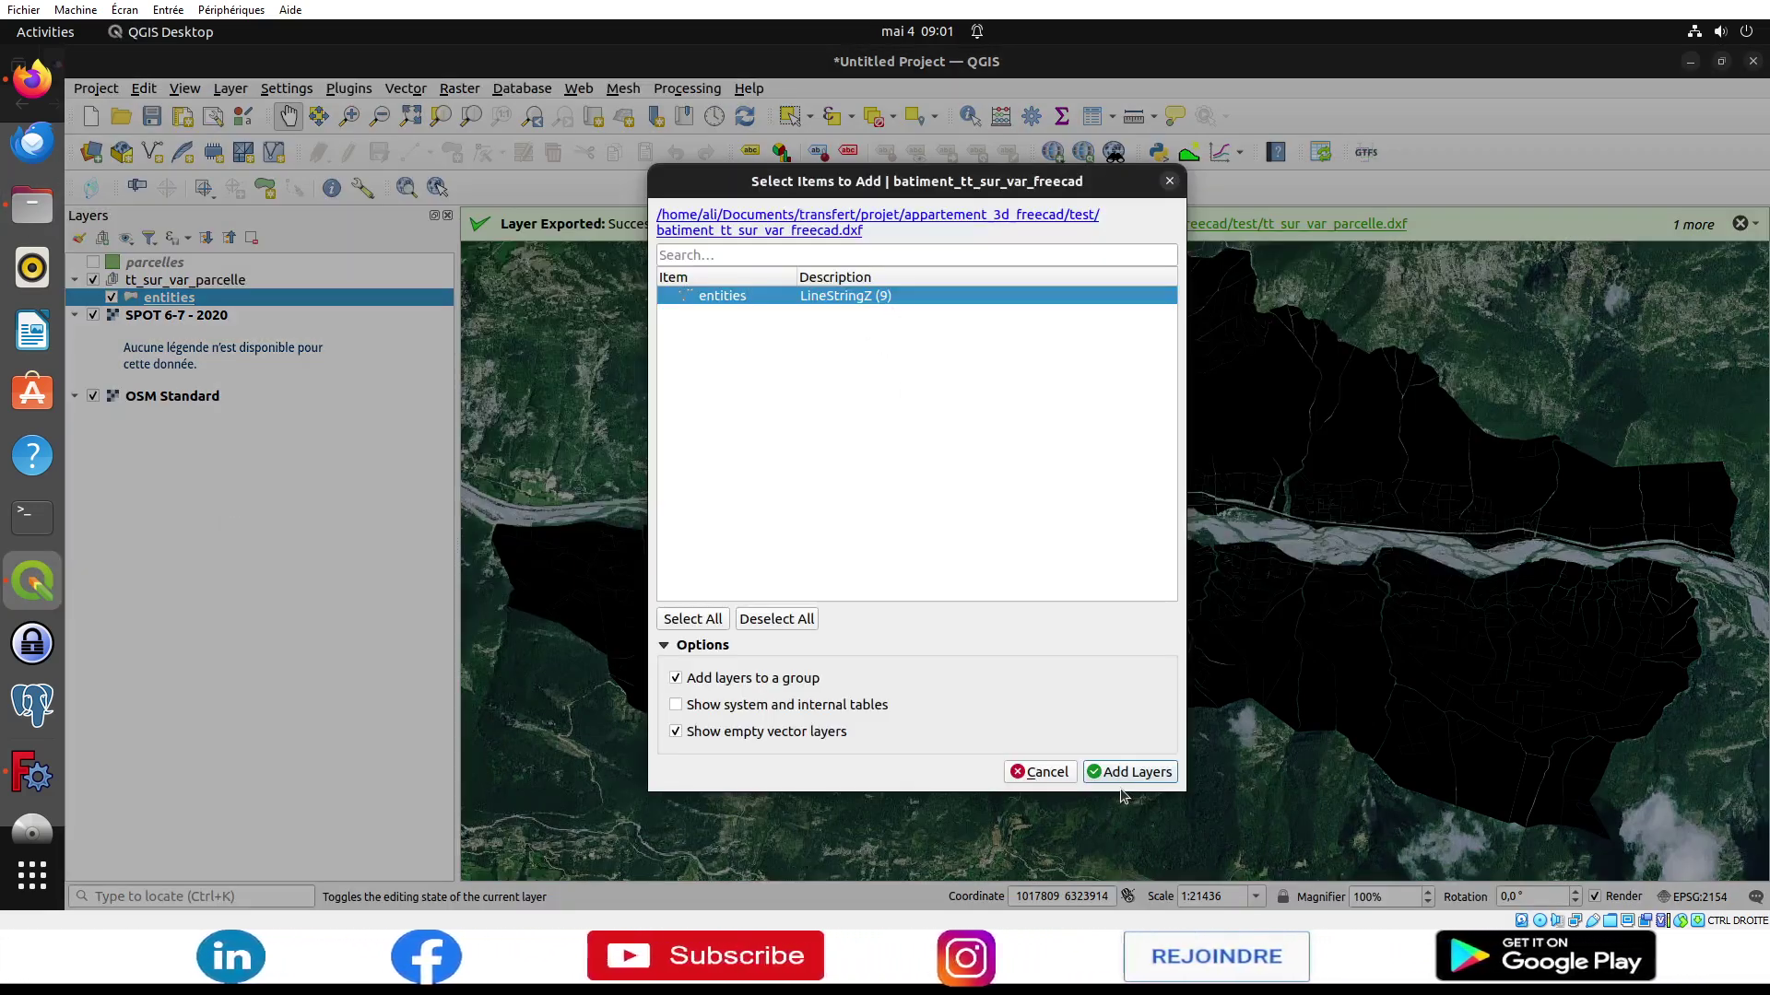
left_click(1126, 774)
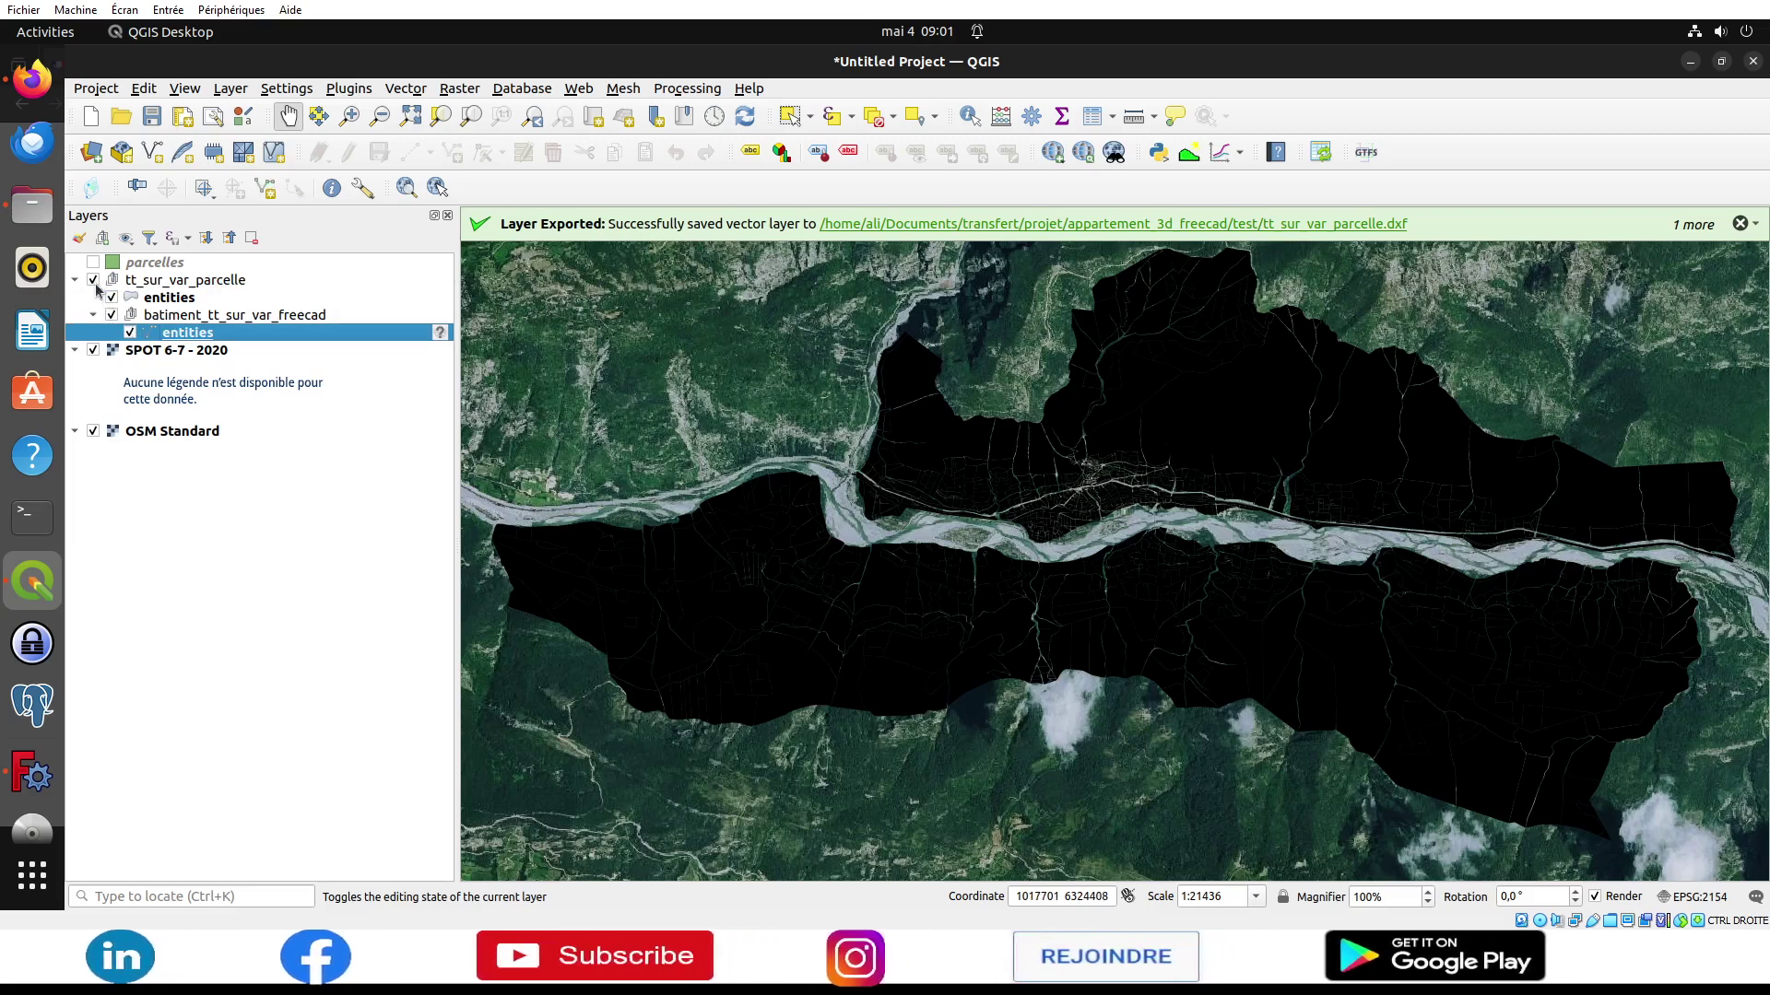
left_click(93, 279)
left_click_drag(184, 314, 152, 267)
Step: Show the green parcelles layer and bring up the entities layer's source CRS choices
left_click(93, 297)
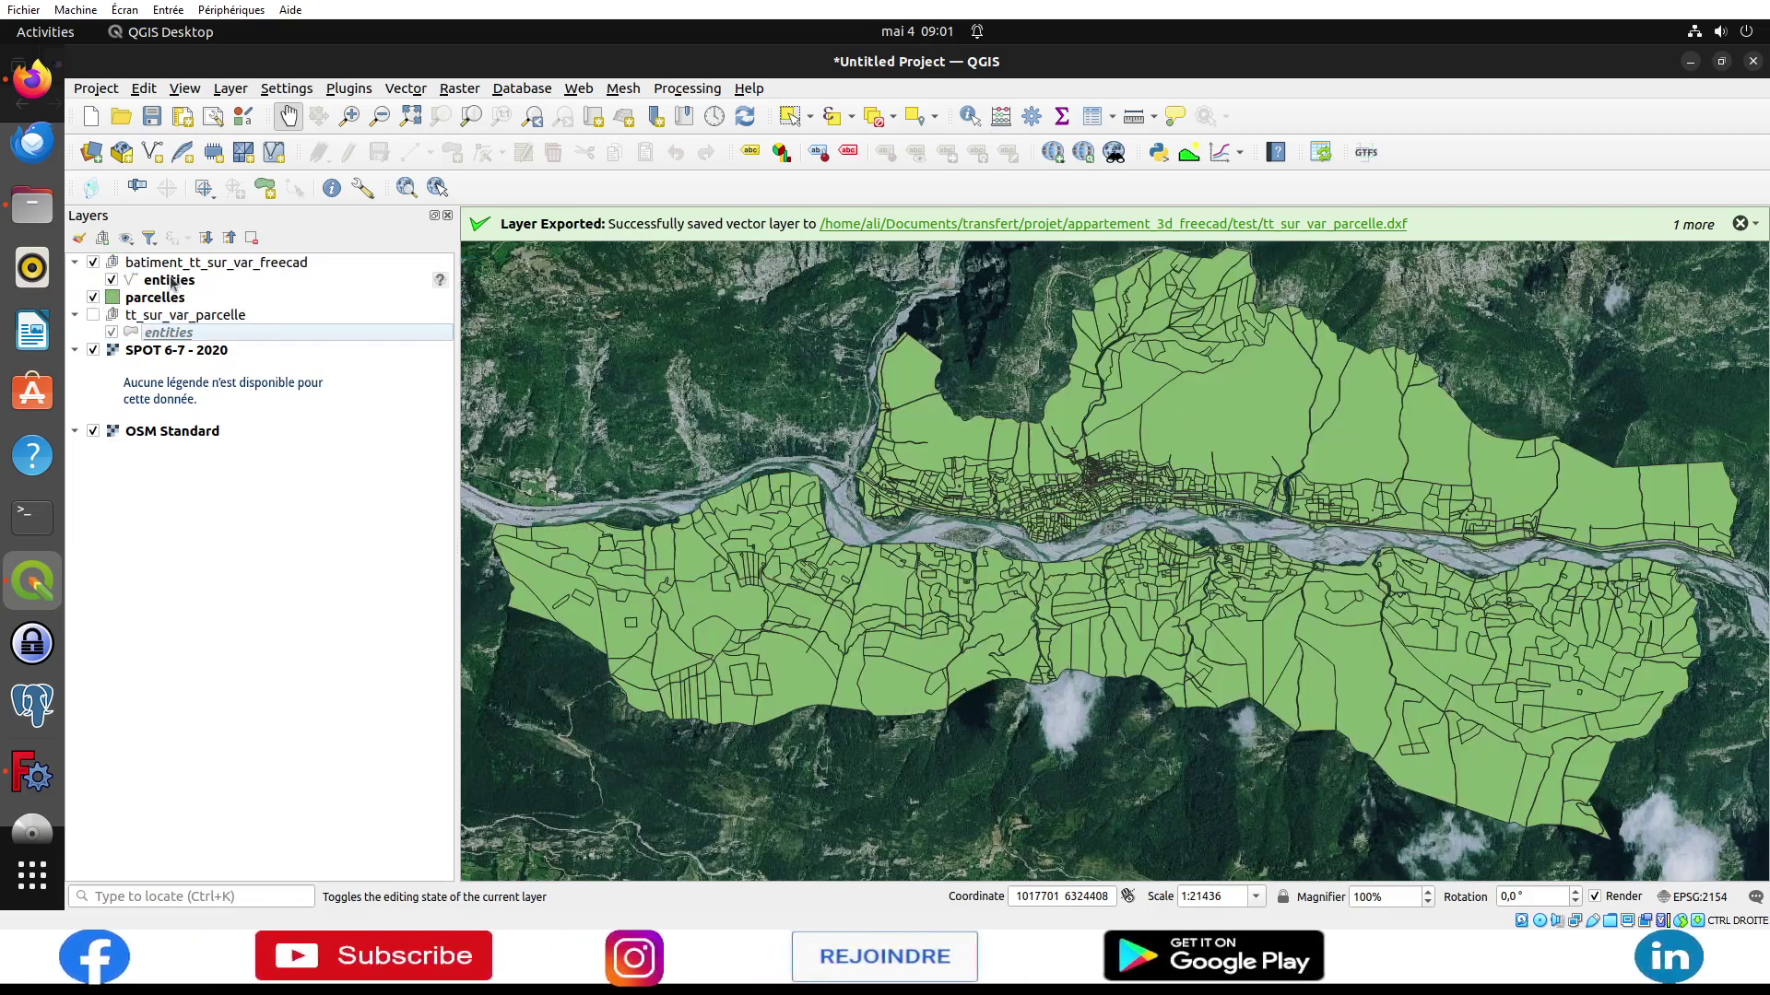
left_click(178, 282)
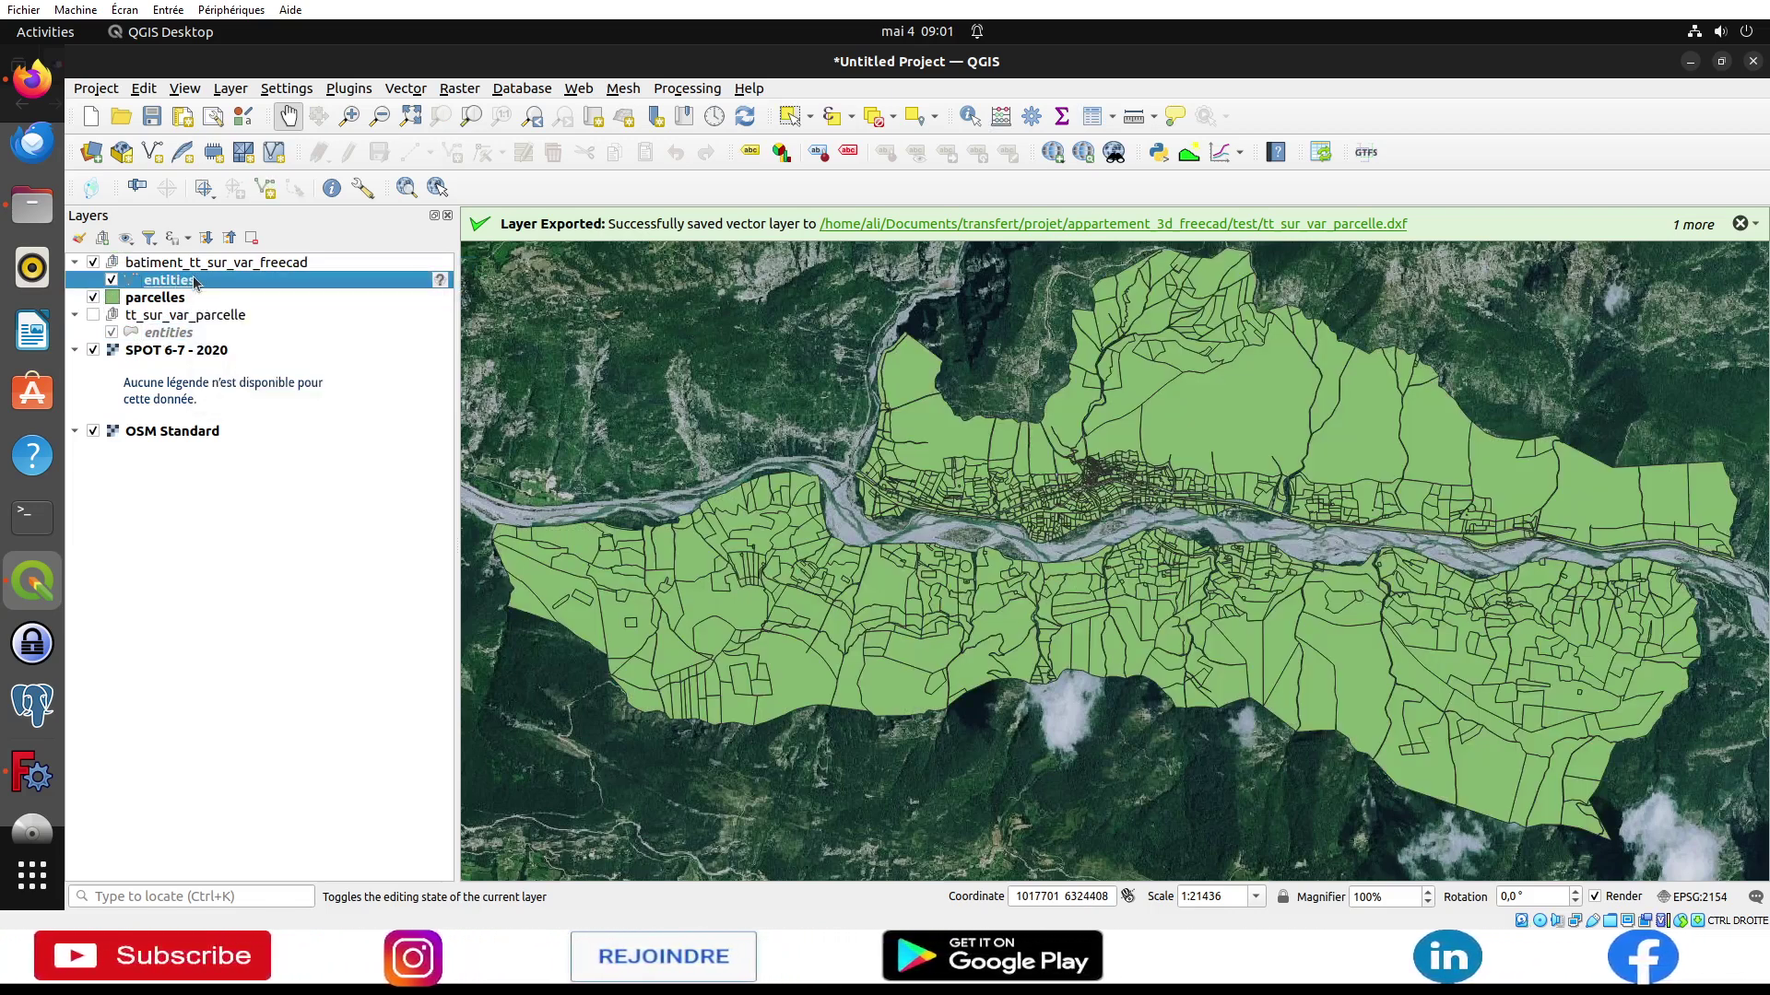
double_click(192, 276)
left_click(349, 301)
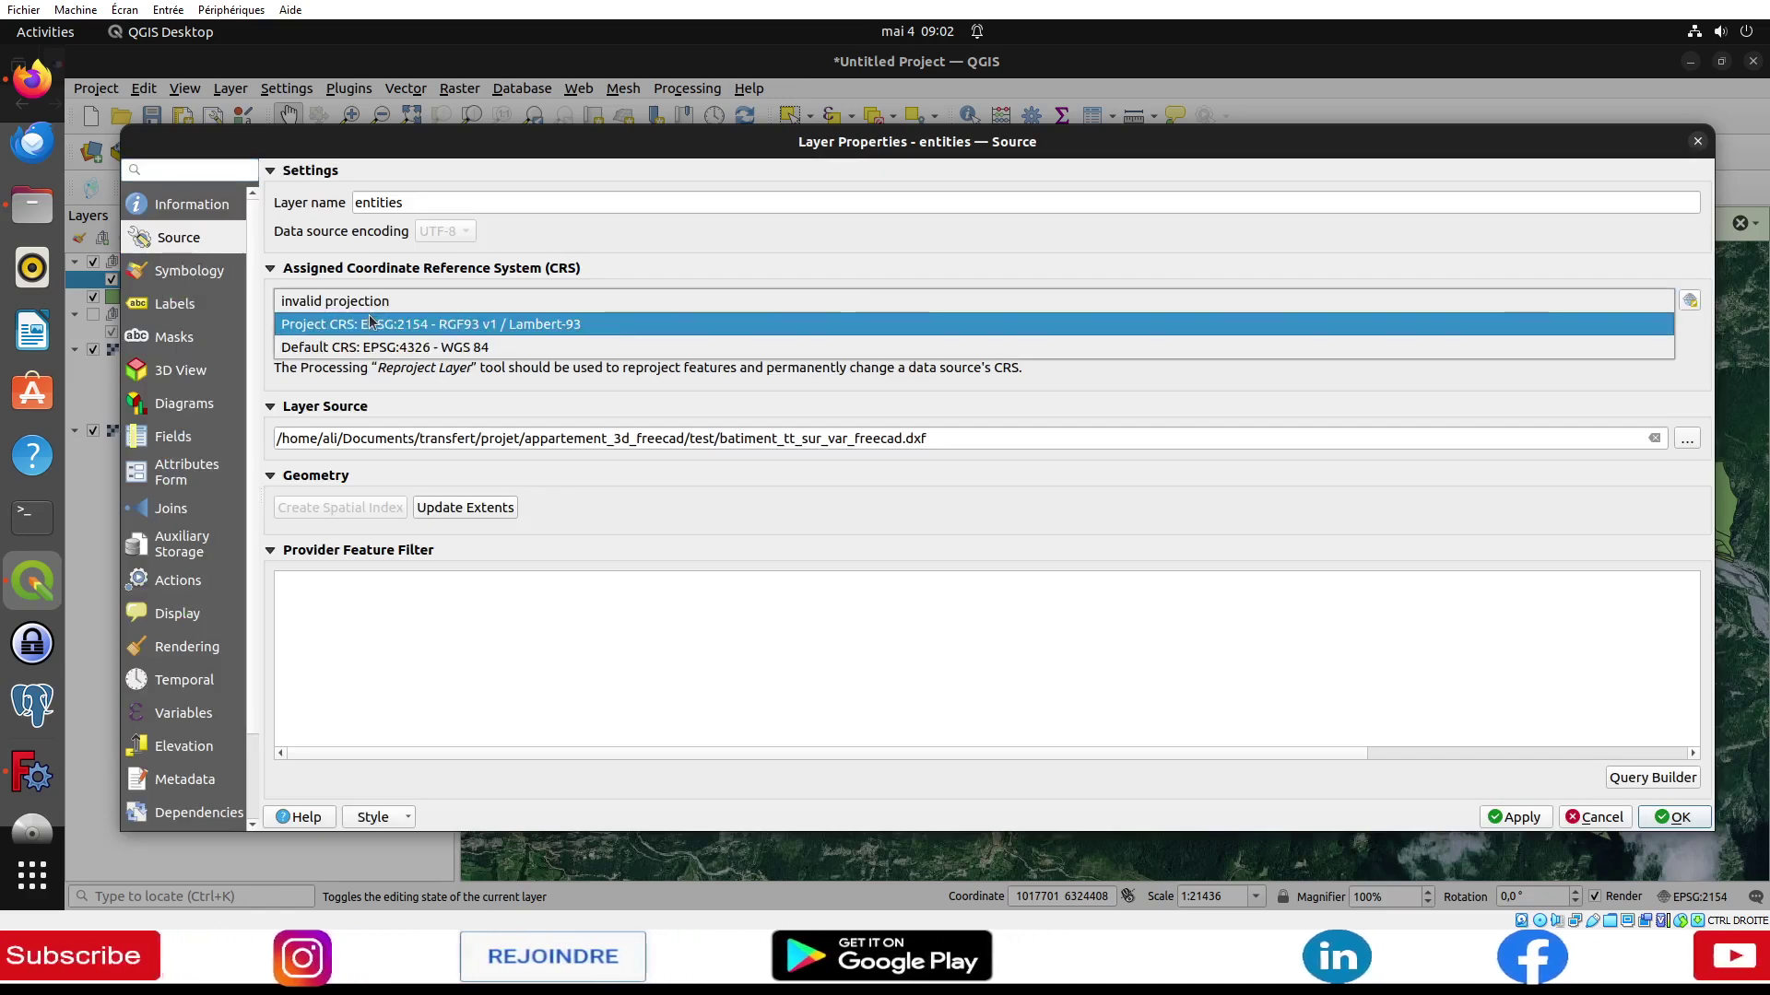
Step: Assign the entities layer the project CRS EPSG:2154 - RGF93 v1 / Lambert-93 and confirm
left_click(372, 321)
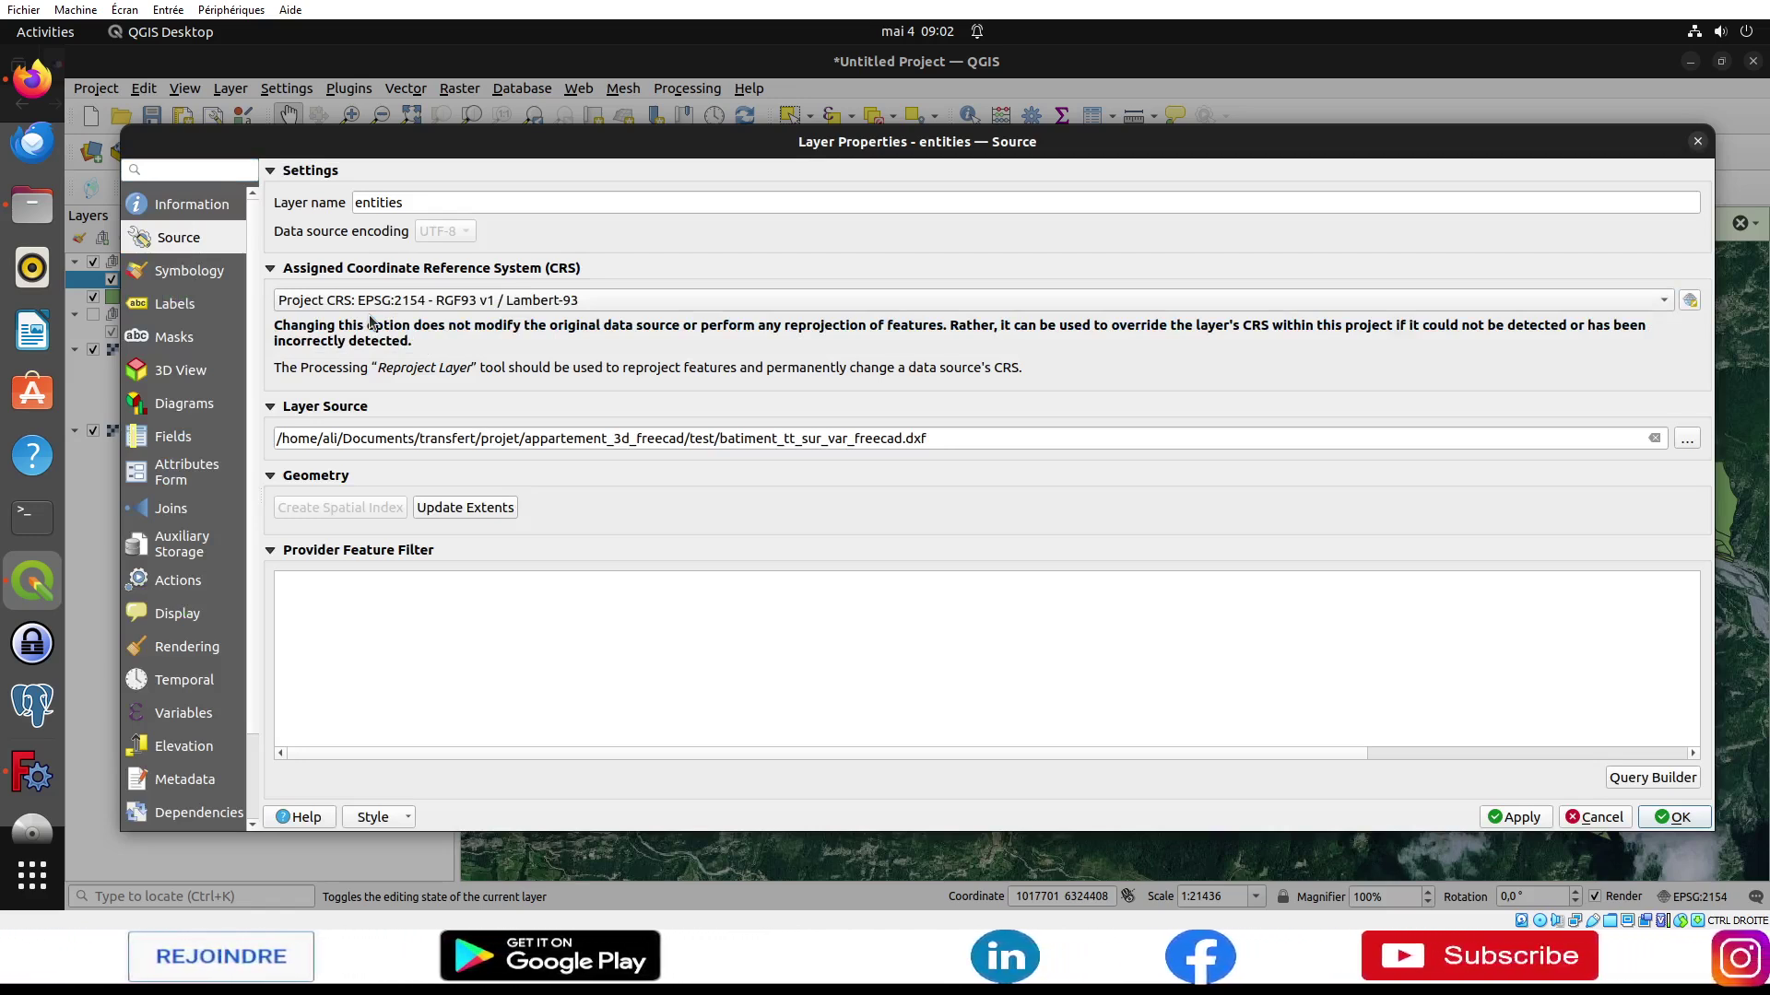
left_click(1676, 817)
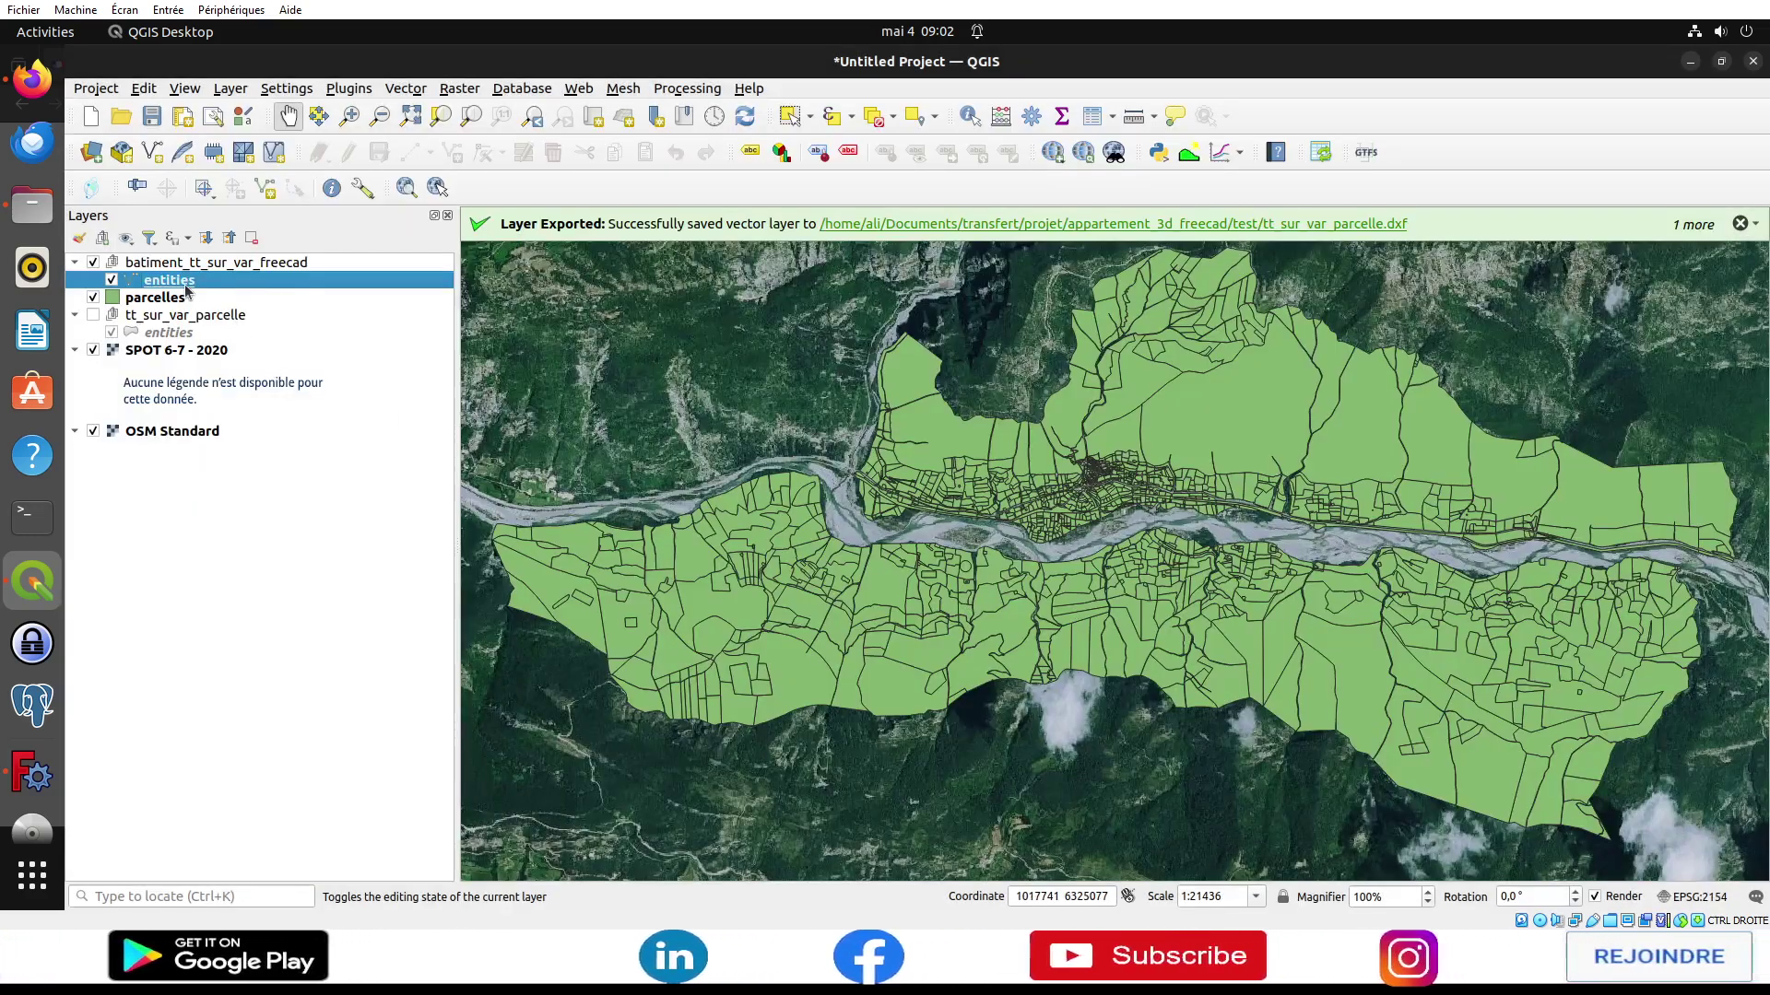
Step: Zoom the map to the entities layer and hide the green parcelles layer
right_click(198, 279)
left_click(235, 291)
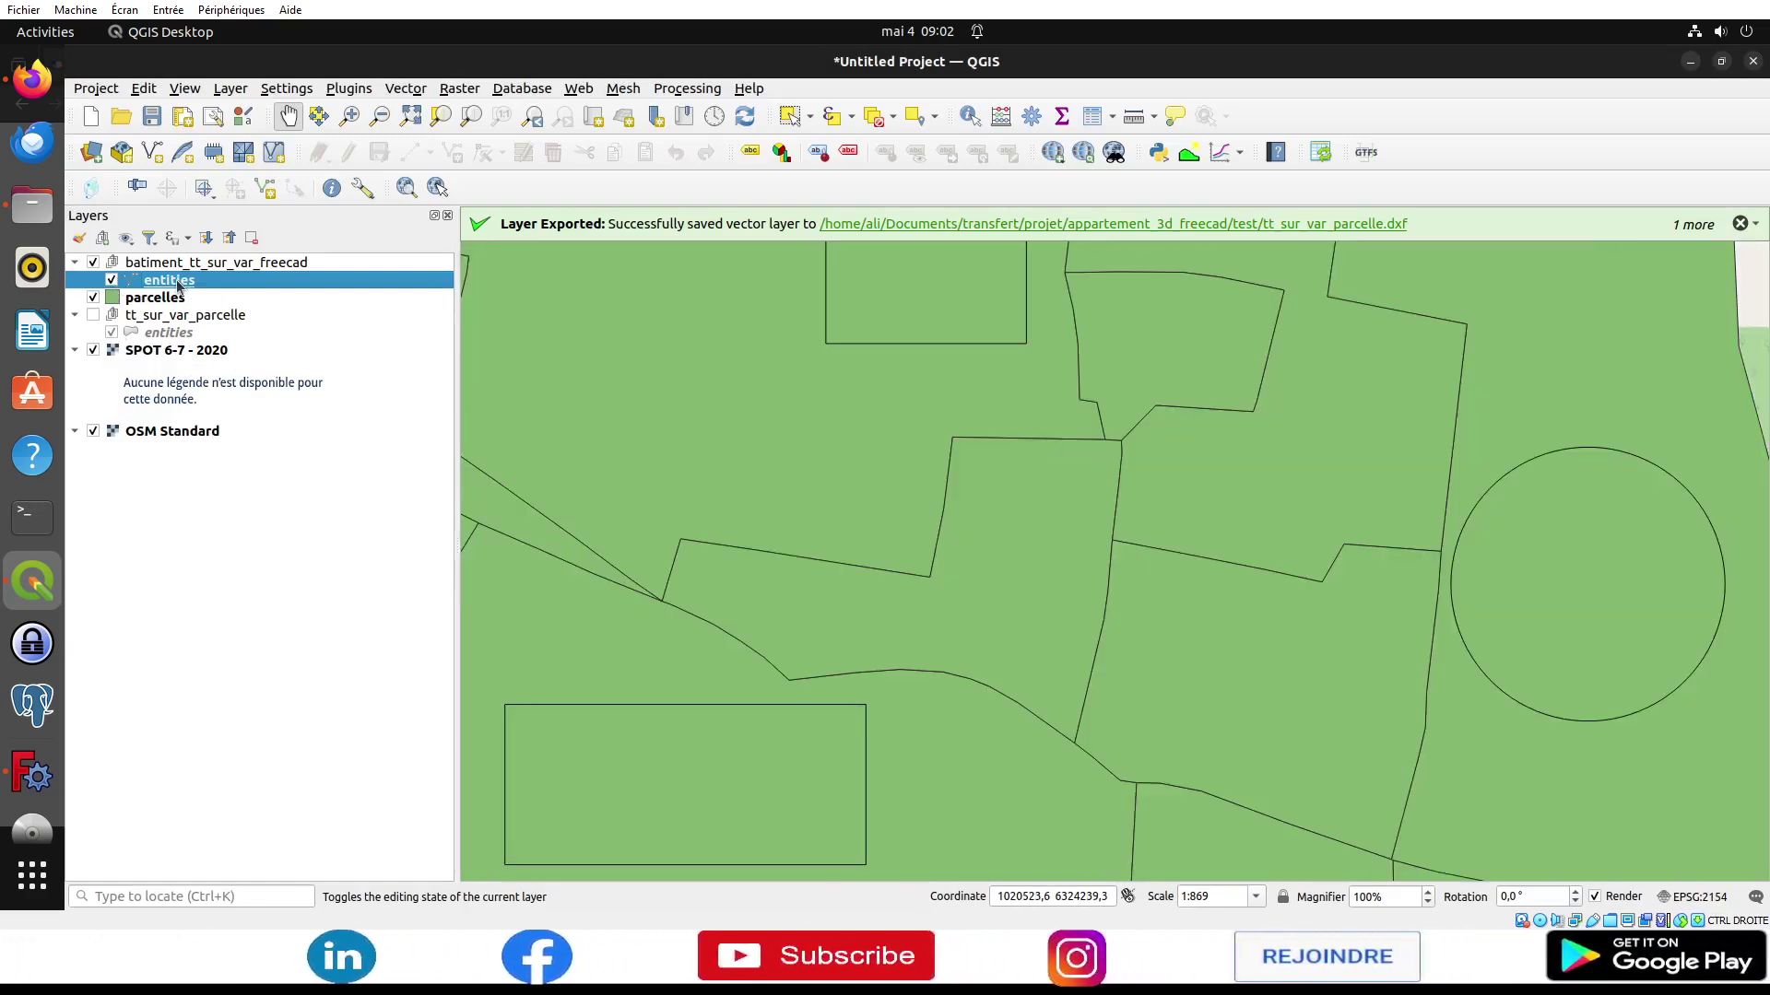
left_click(94, 297)
scroll(1036, 537, "down", 1)
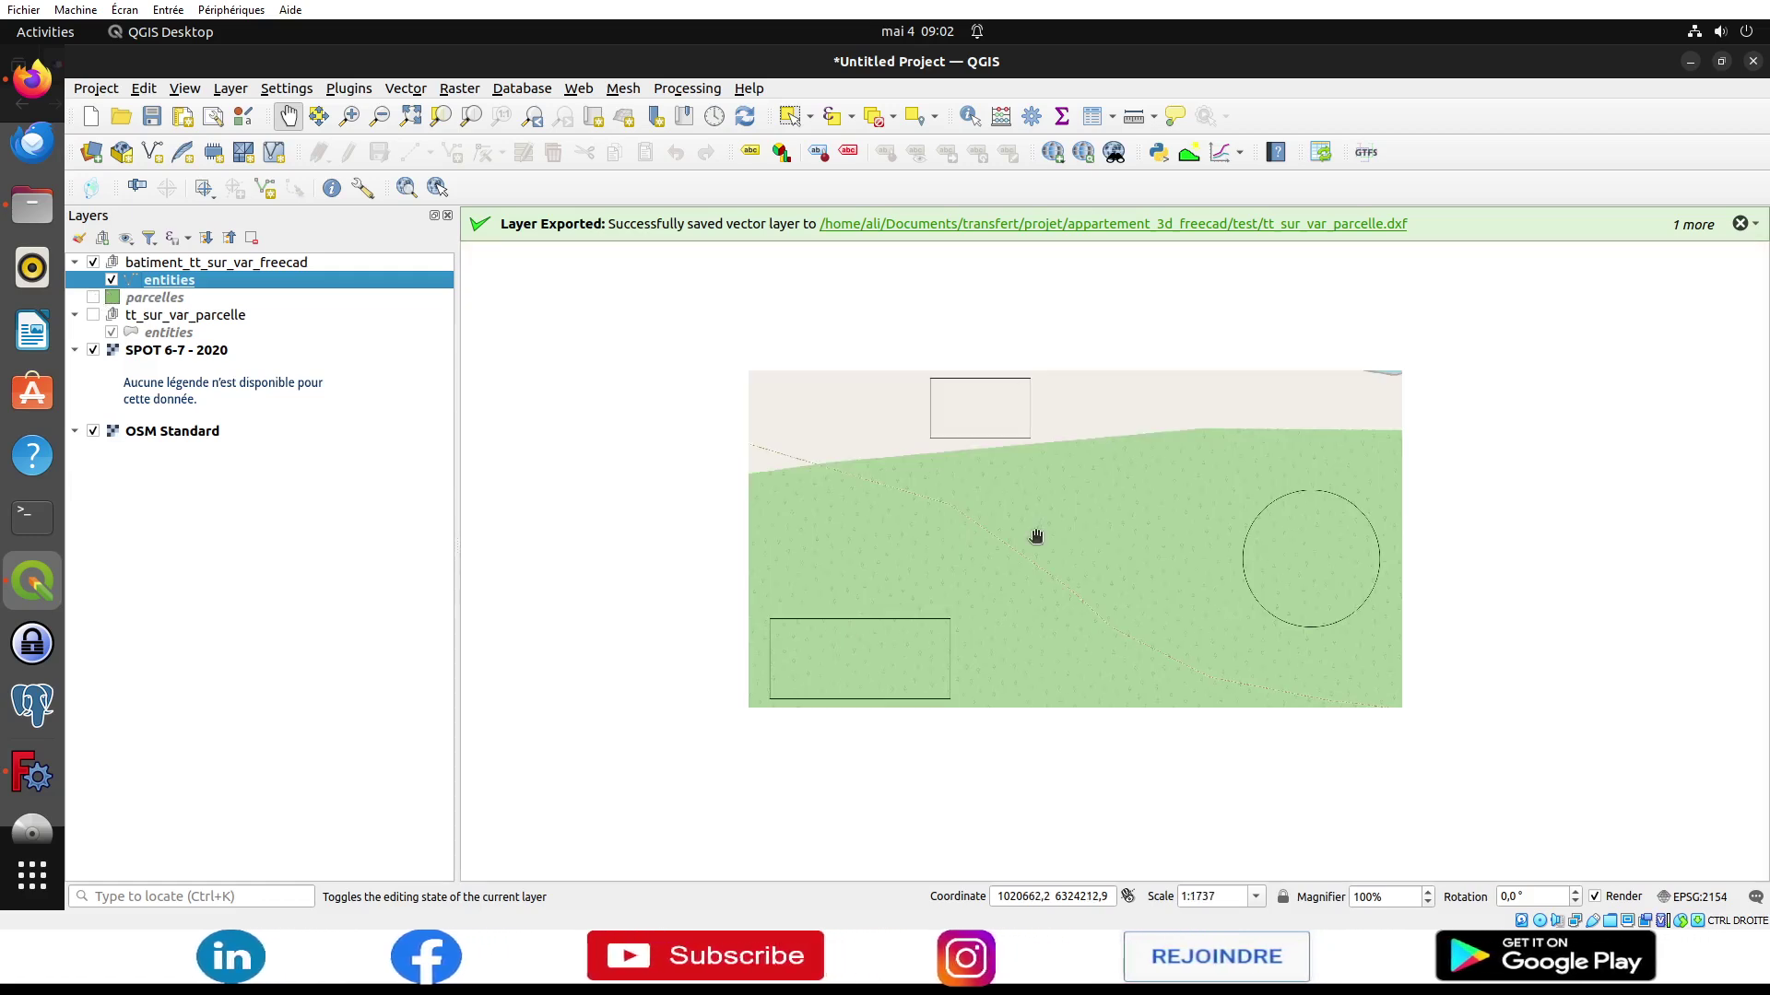
scroll(1019, 429, "down", 2)
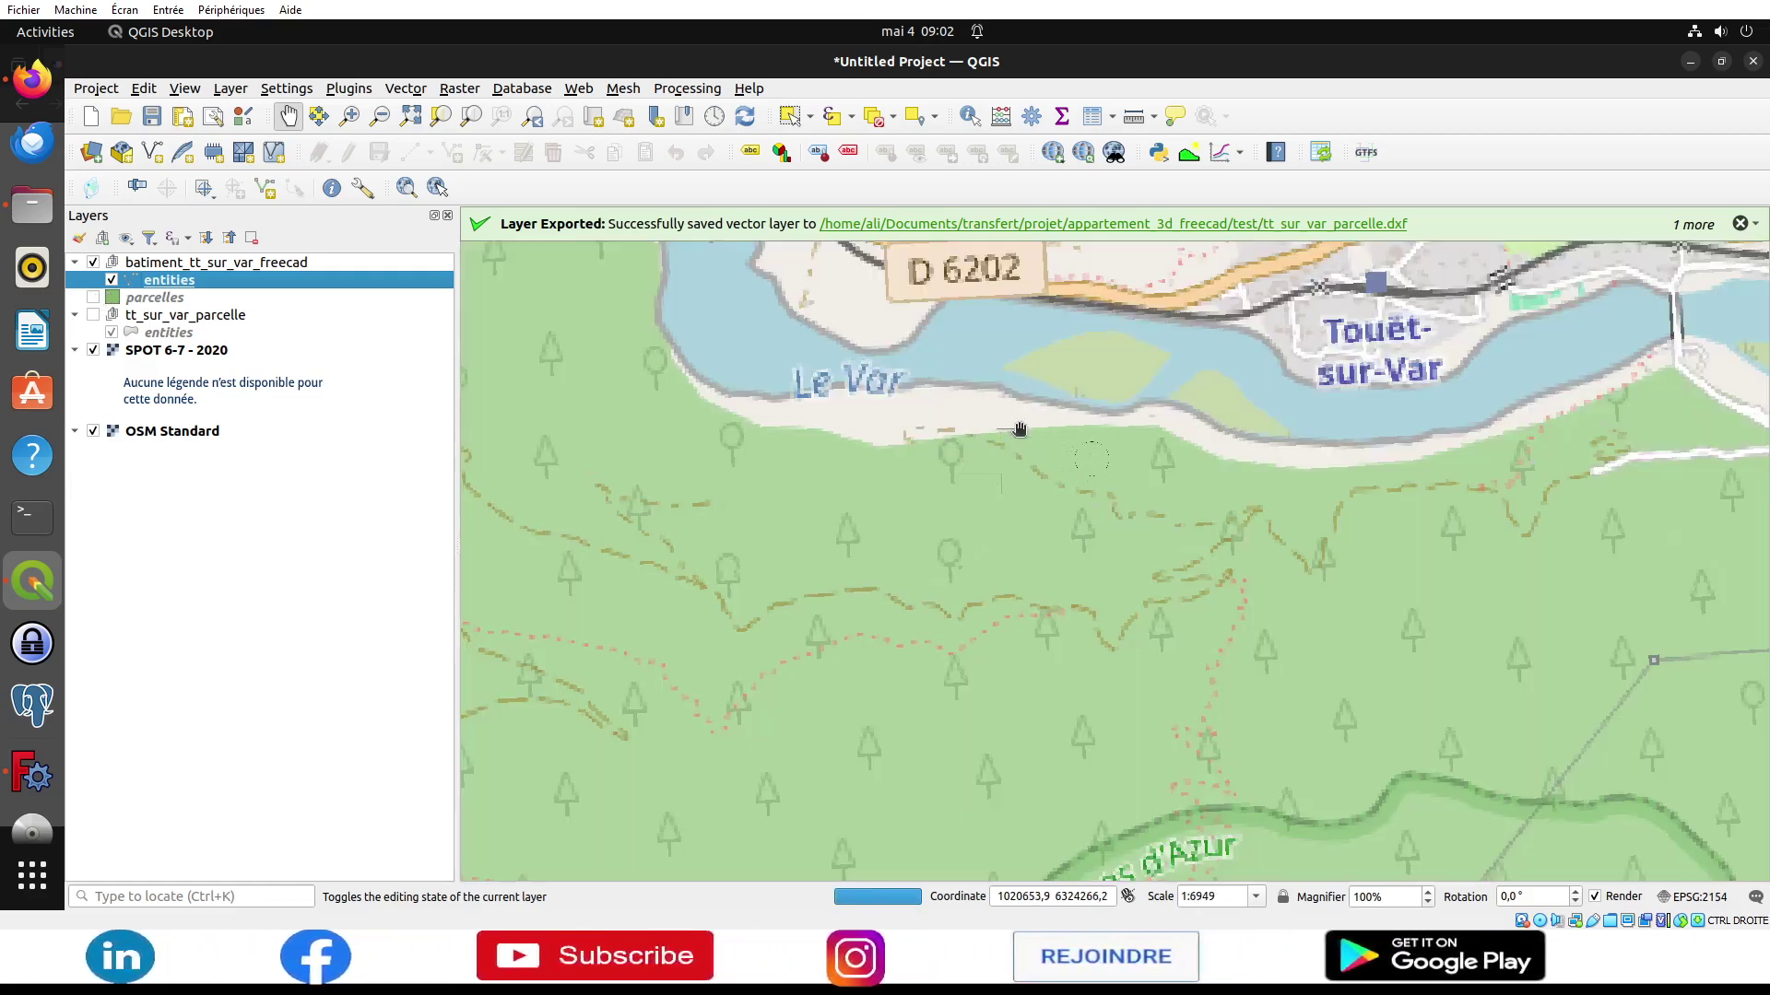
scroll(1020, 430, "up", 2)
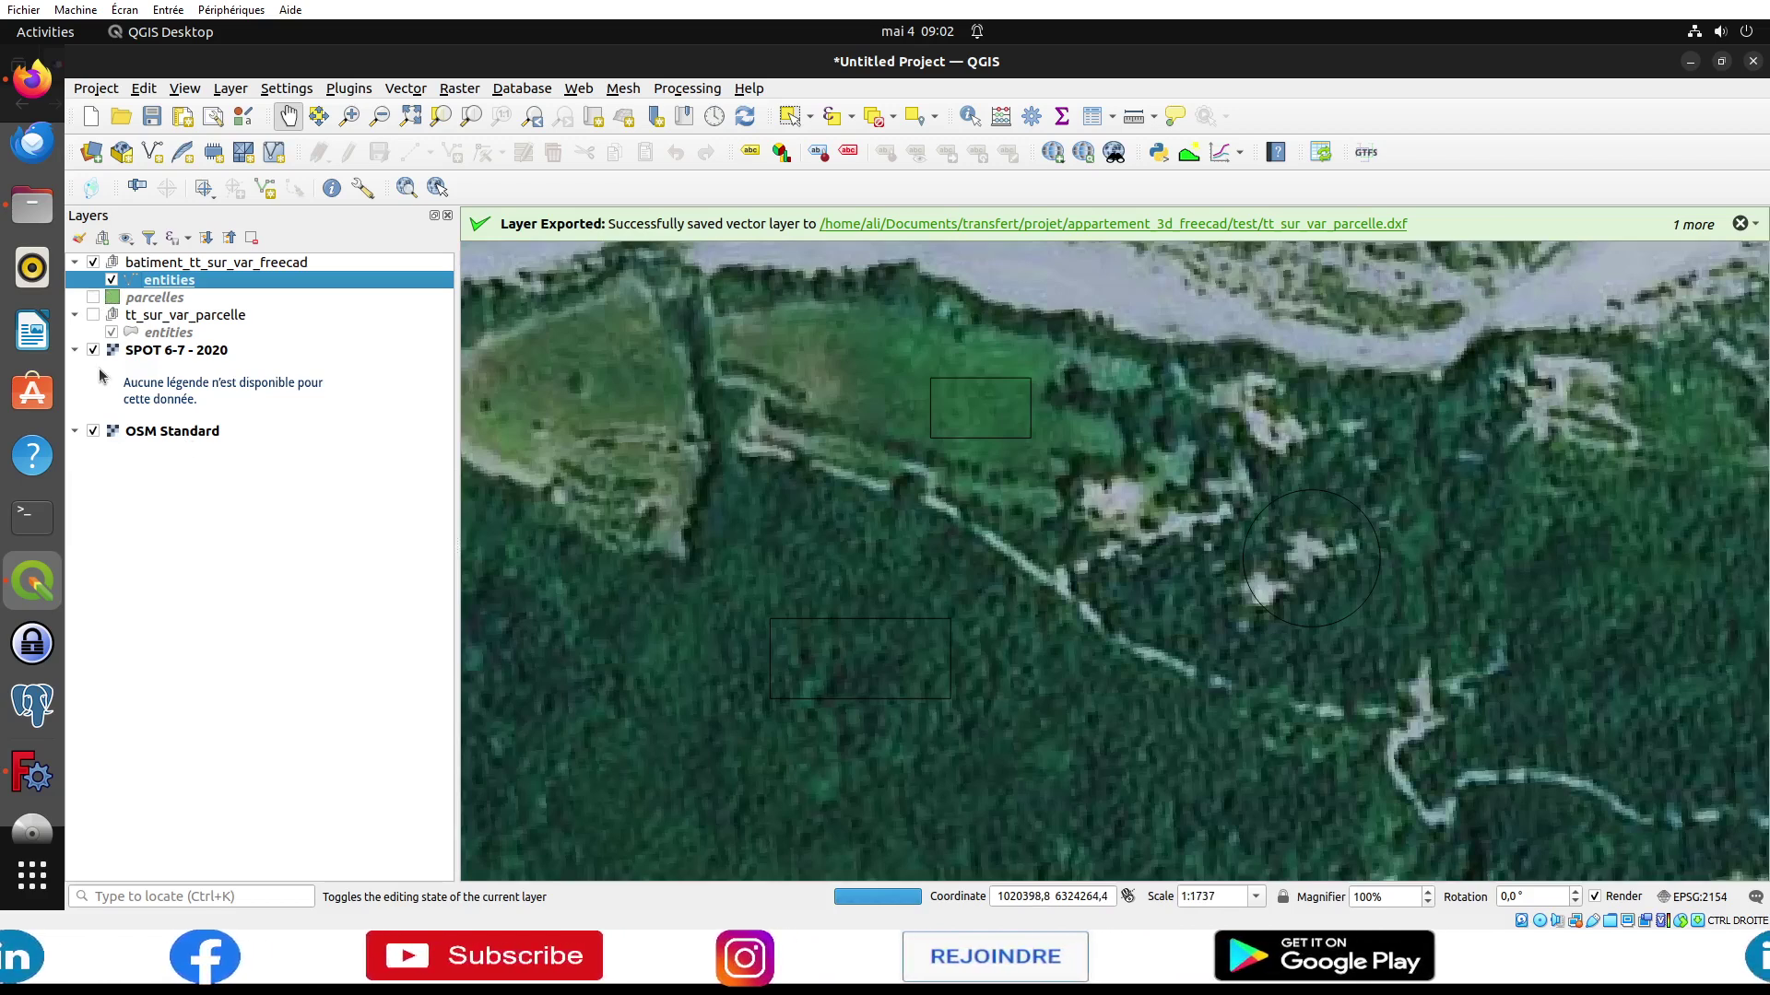
Step: Hide the SPOT 6-7 - 2020 imagery and open the entities attribute table with a wider Layer column
left_click(93, 349)
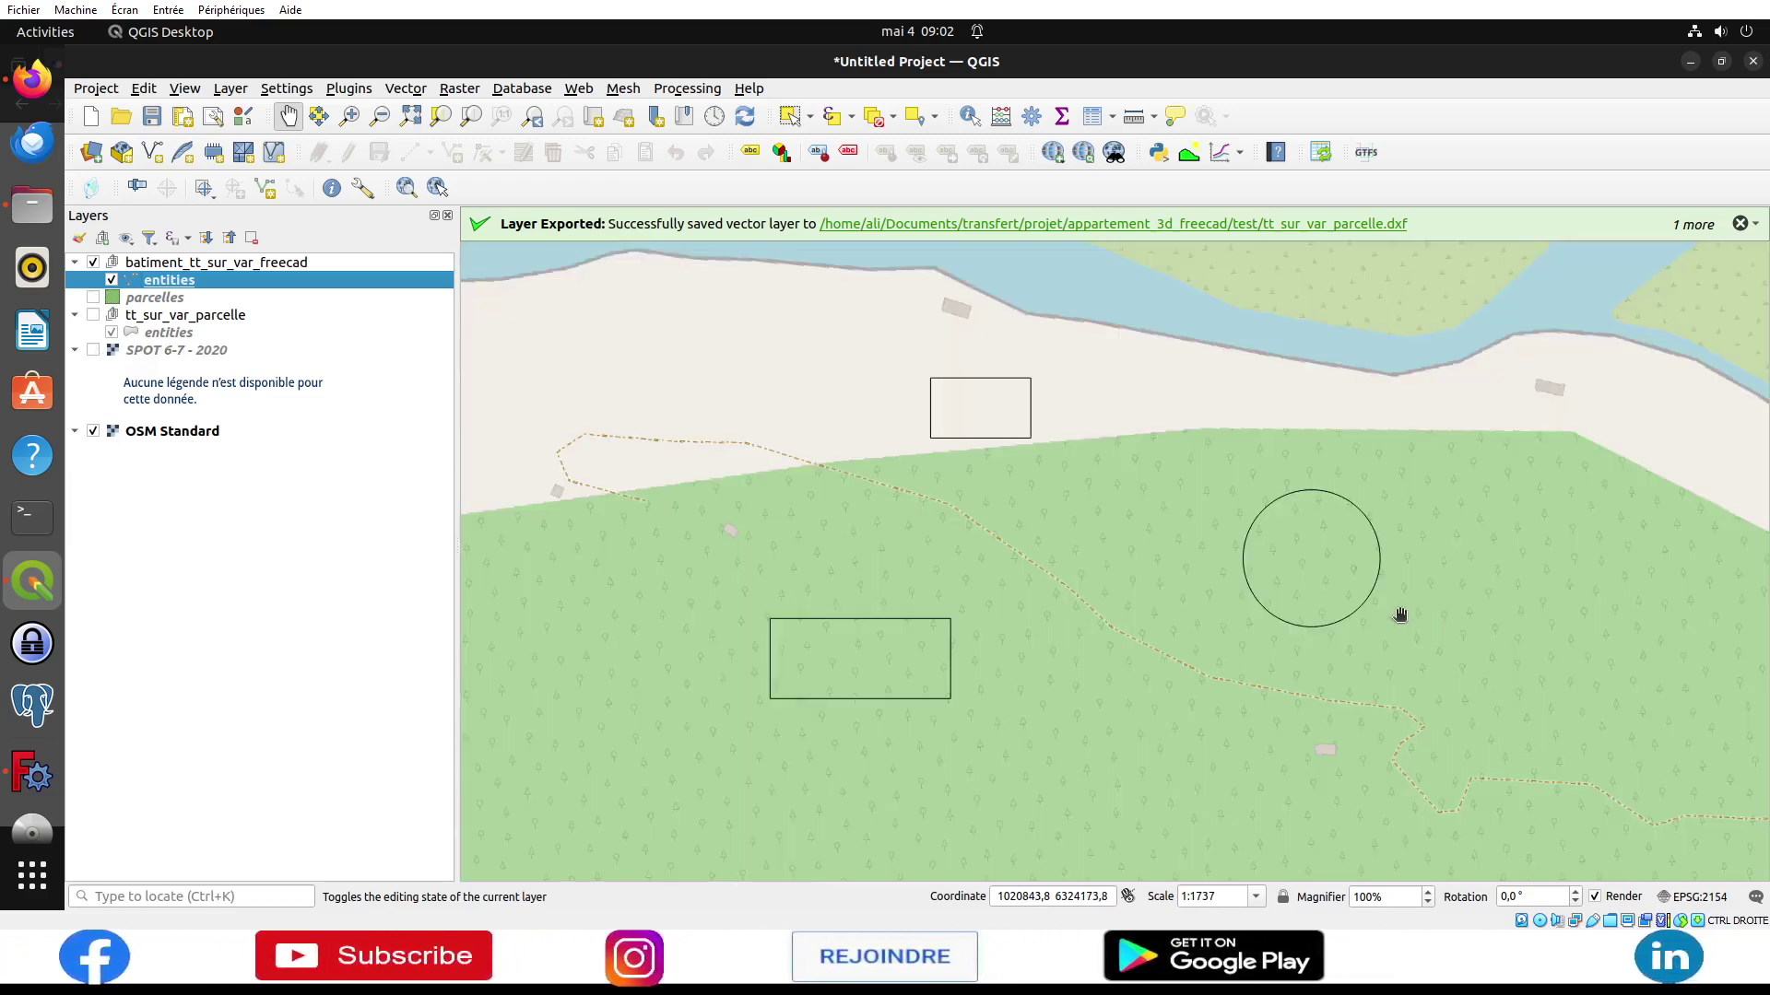
scroll(1400, 615, "down", 1)
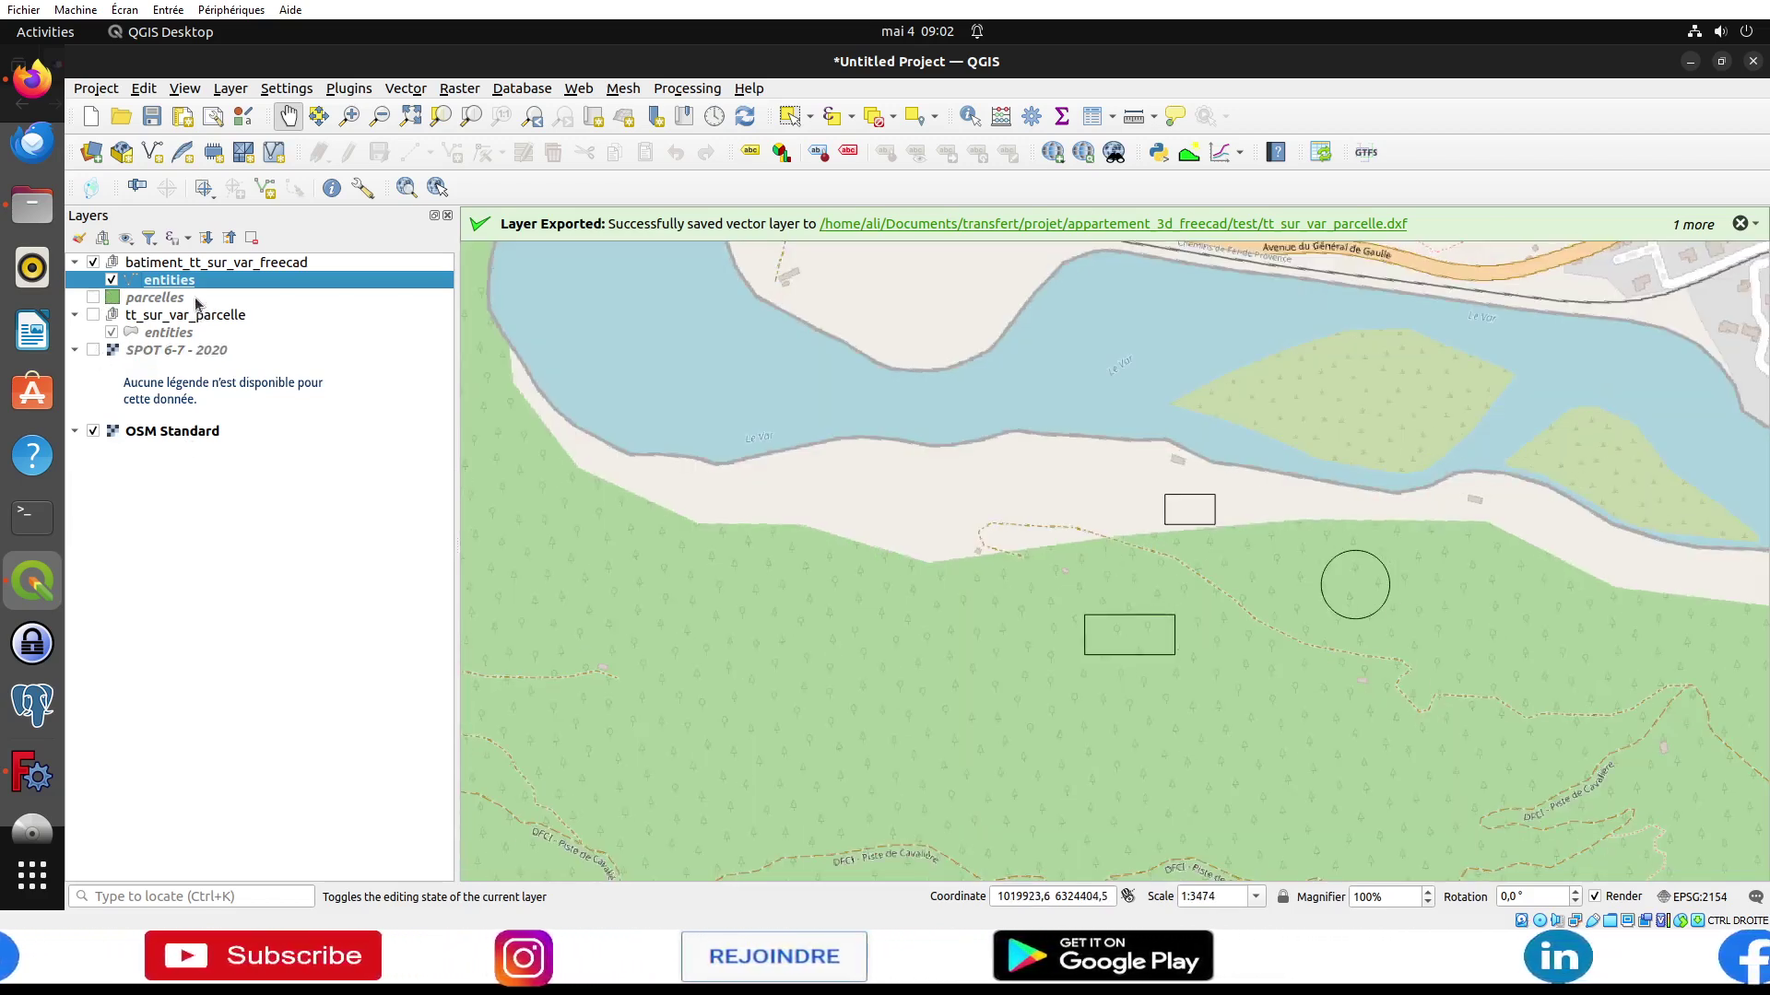
left_click(1084, 121)
mouse_move(549, 188)
left_mouse_down()
mouse_move(645, 188)
mouse_move(589, 188)
left_mouse_up()
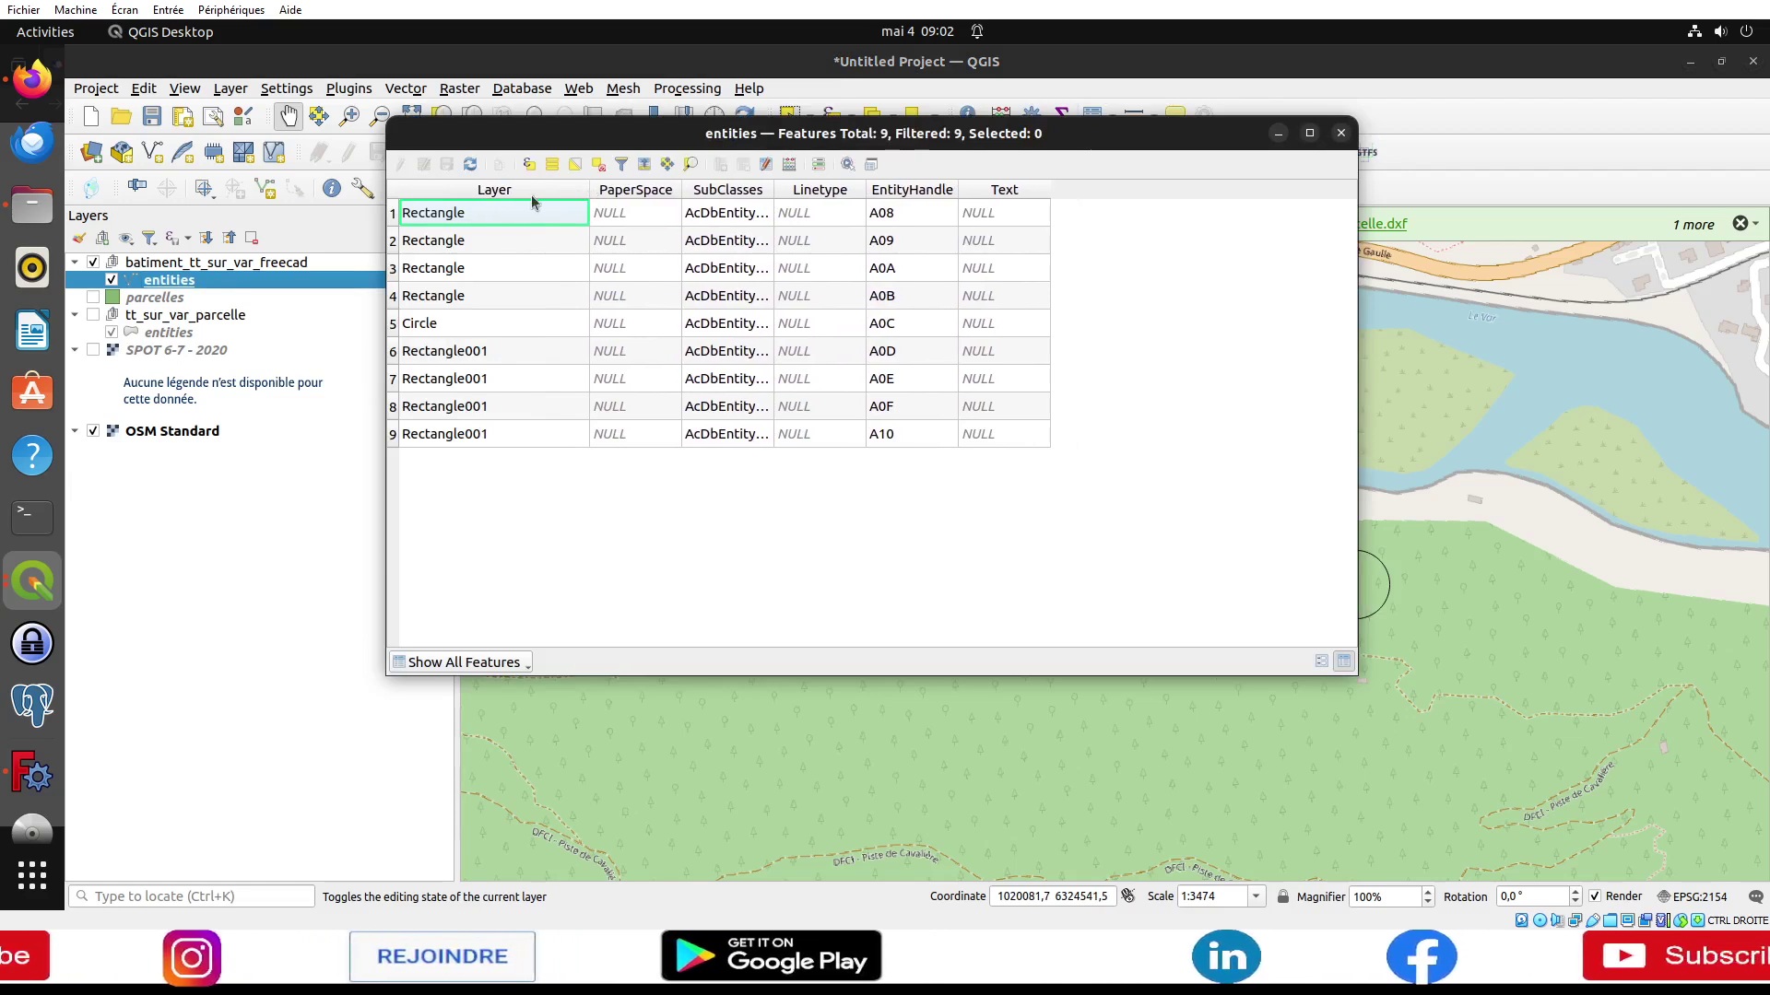
Step: Select the Rectangle, Circle and Rectangle001 rows, leaving the Circle selected, then close the table
left_click(393, 214)
mouse_move(503, 129)
left_mouse_down()
mouse_move(498, 574)
mouse_move(498, 464)
mouse_move(683, 234)
left_mouse_up()
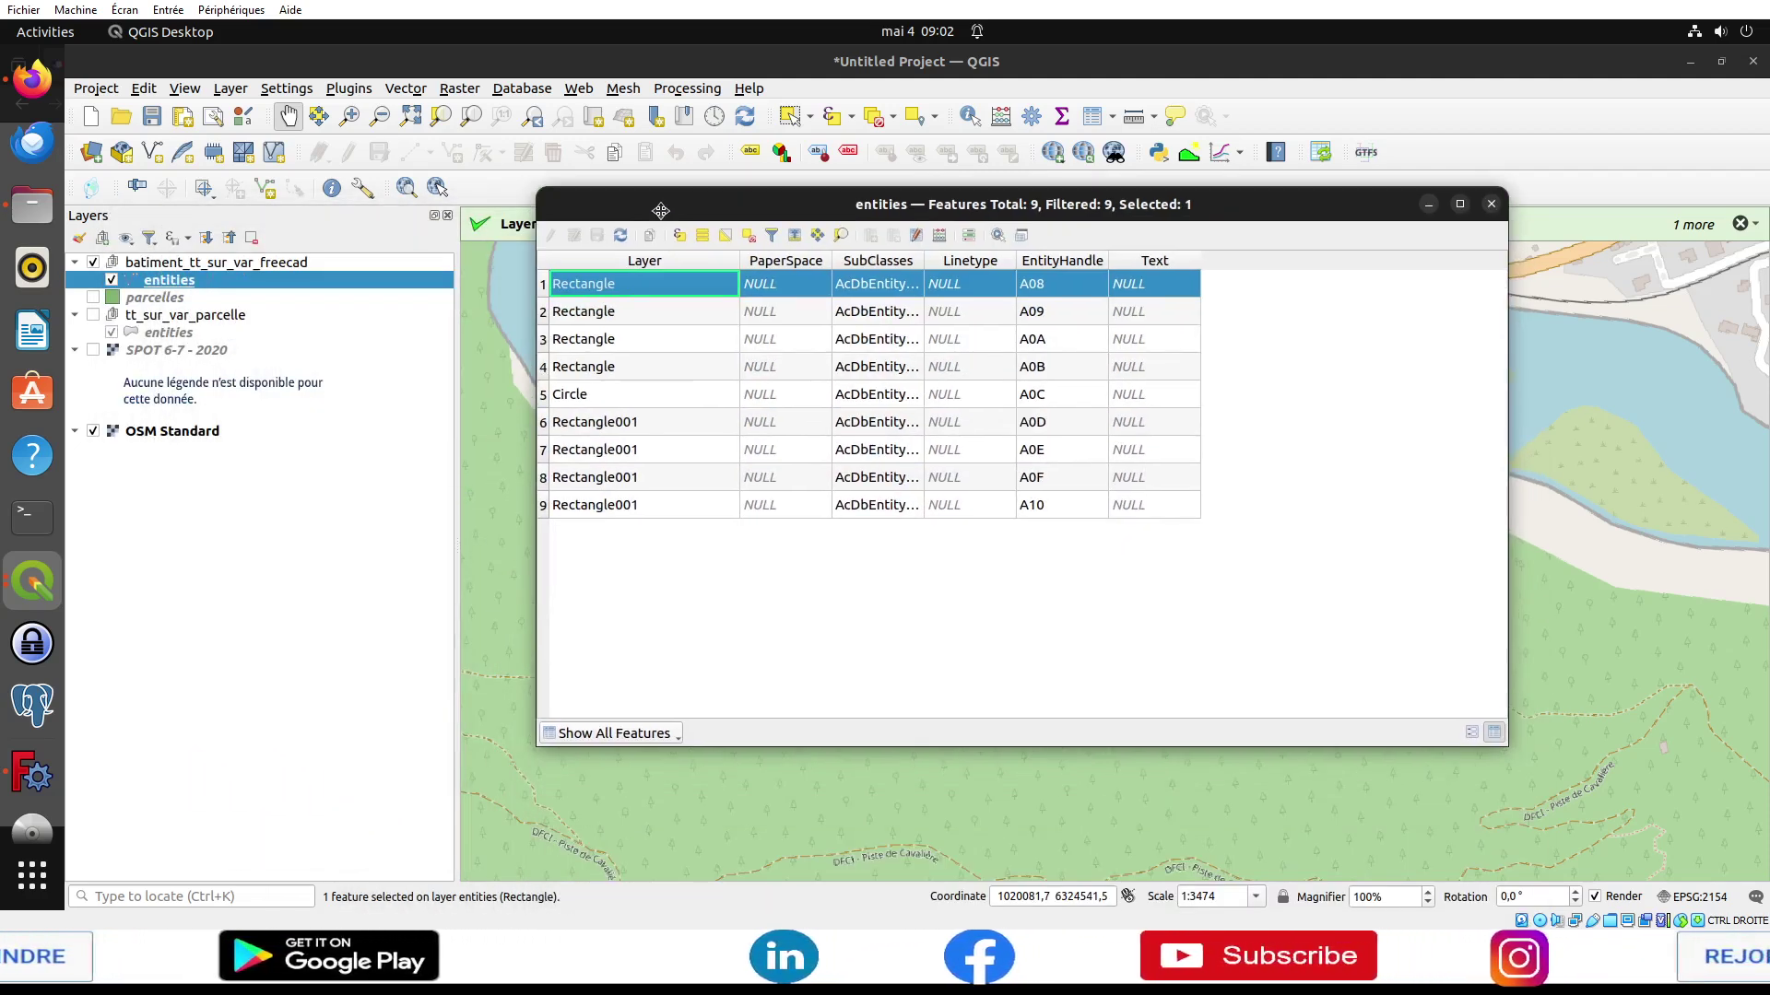
left_click(543, 316)
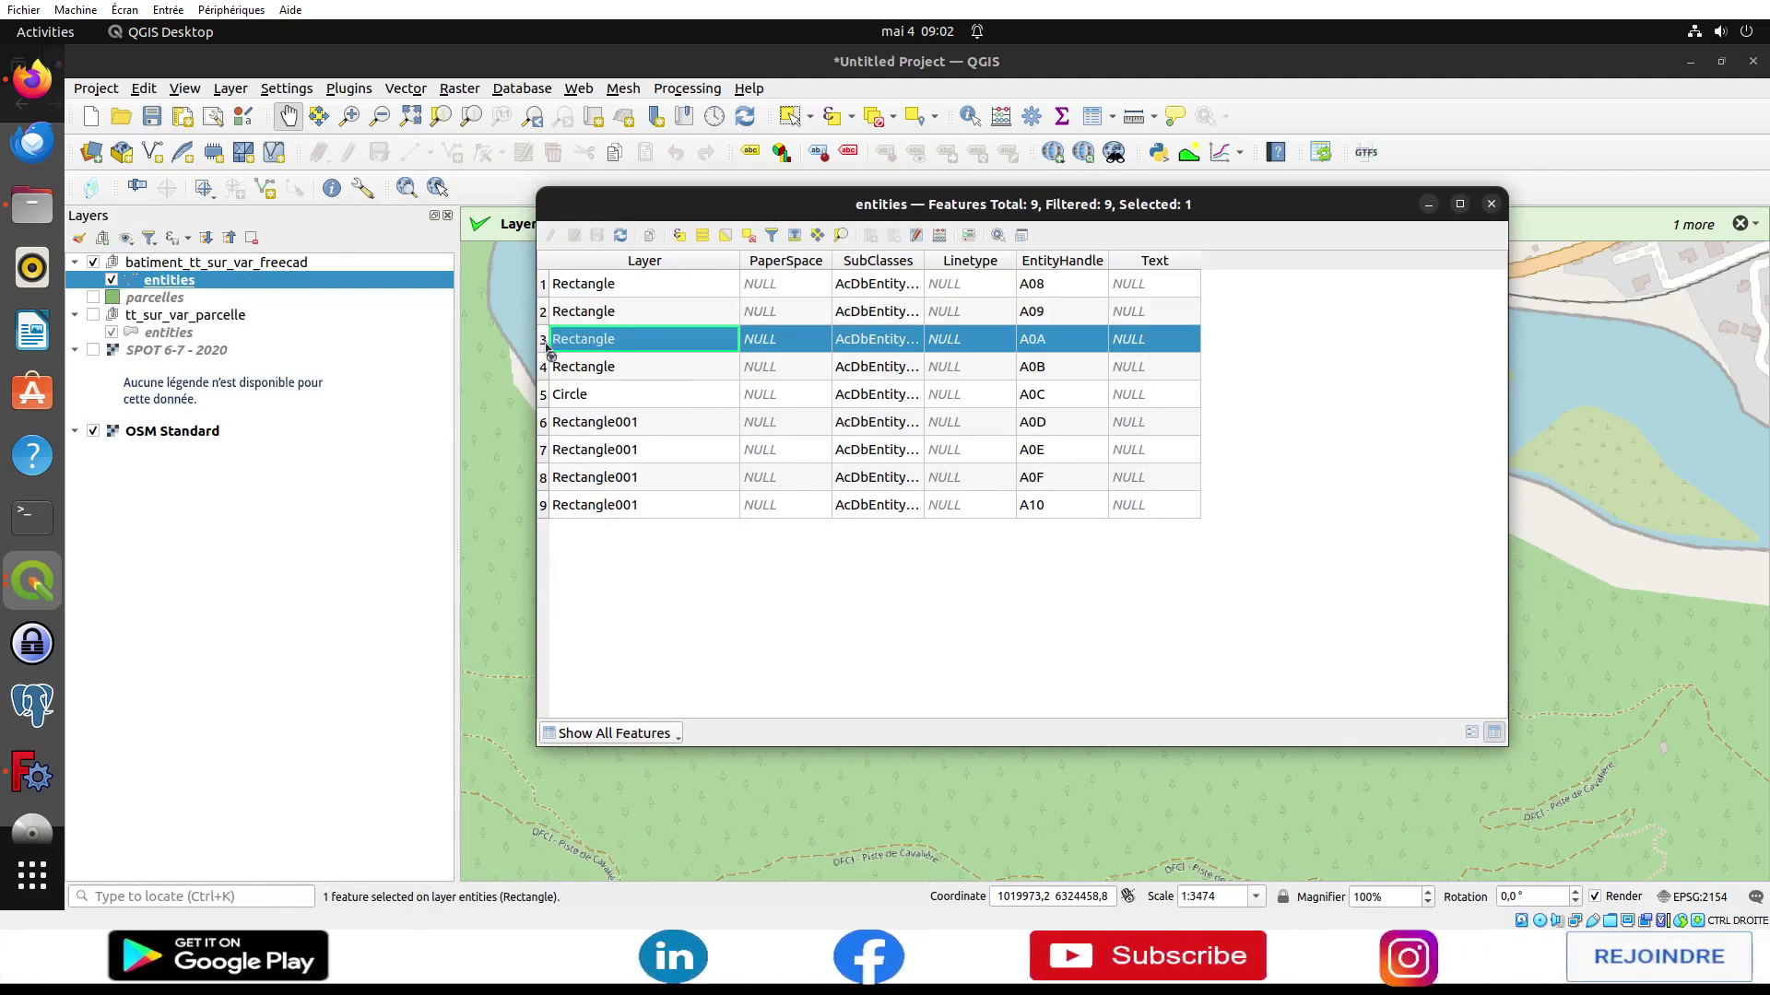
left_click(544, 367)
left_click(555, 450)
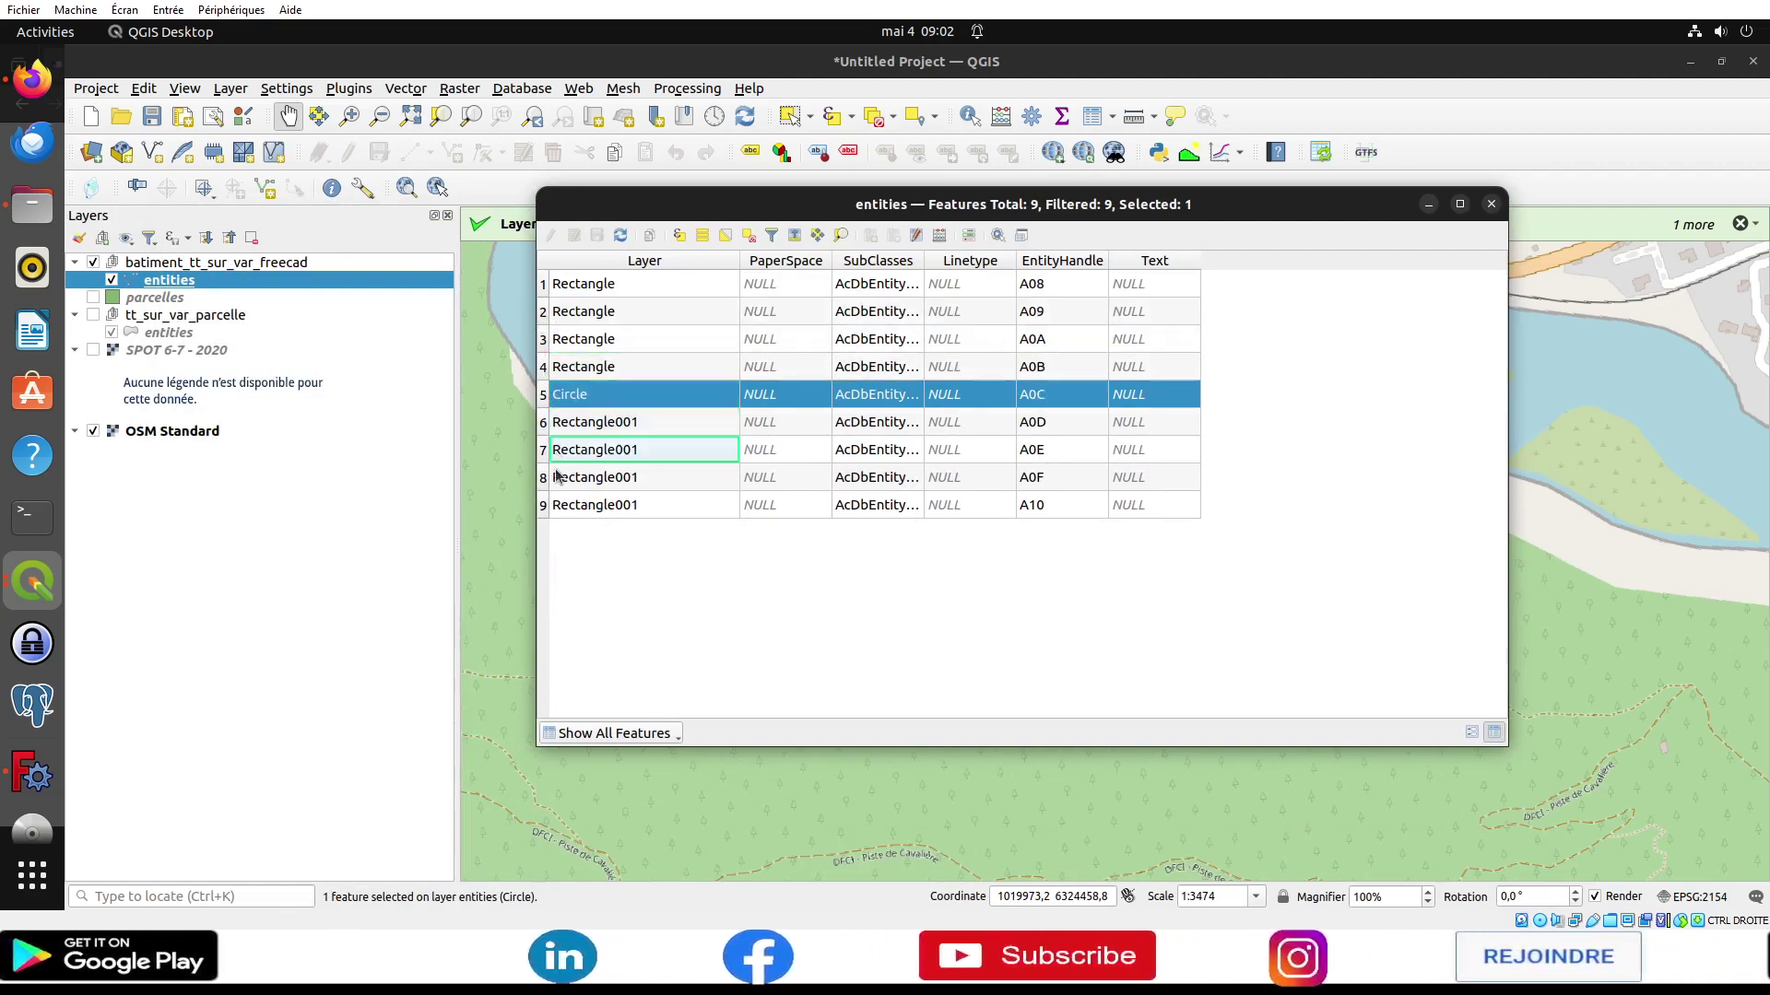
left_click(555, 478)
left_click(1490, 204)
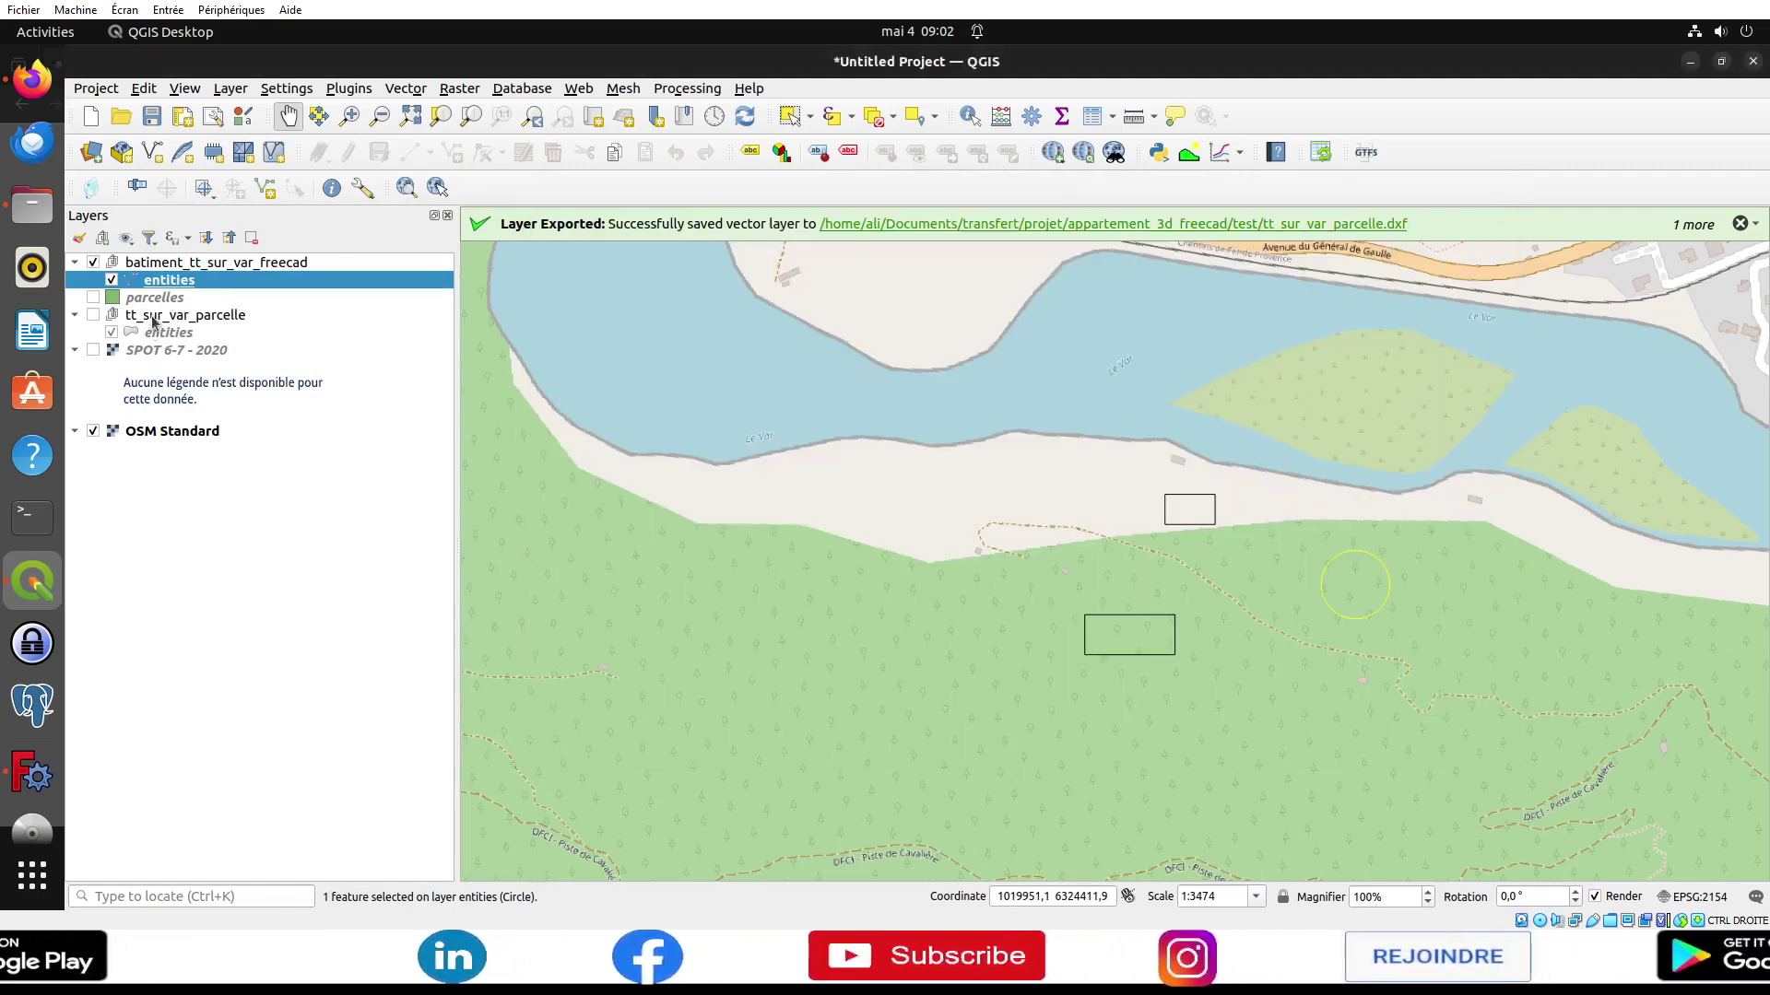
Step: Bring FreeCAD back to the front and deselect the drawn rectangles and circle
left_click(34, 771)
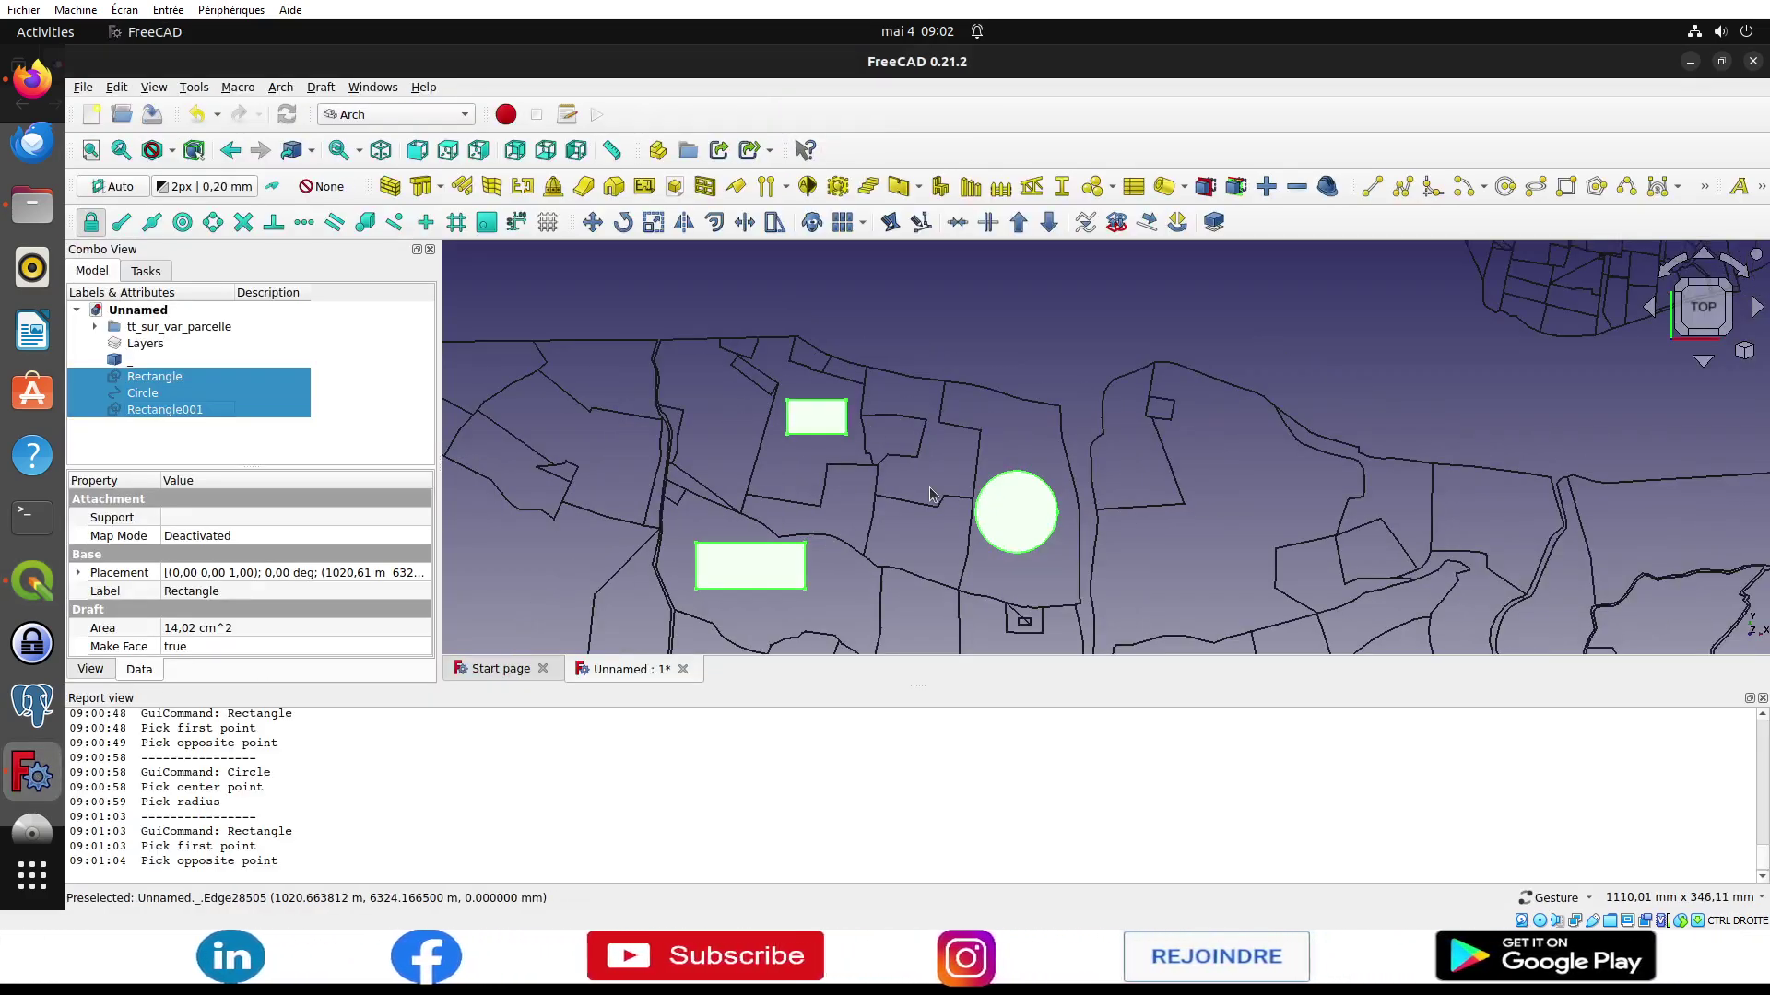
scroll(930, 488, "down", 1)
scroll(930, 488, "down", 1)
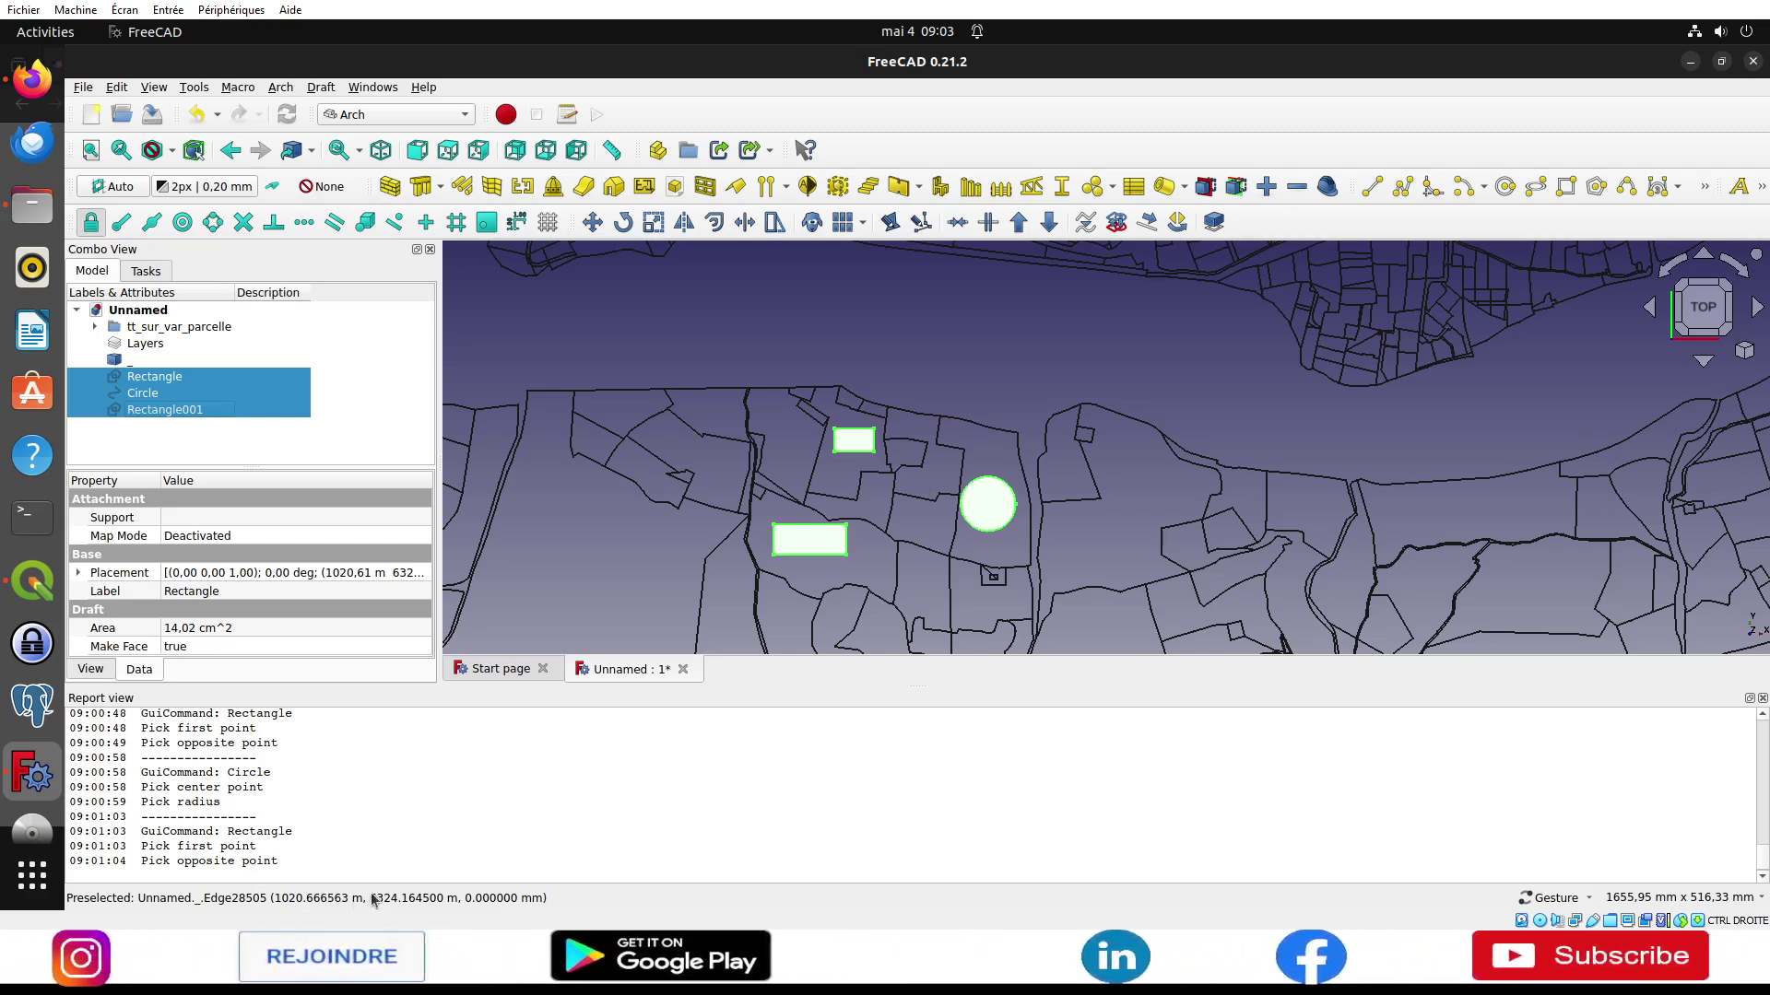
left_click(710, 535)
scroll(710, 534, "down", 2)
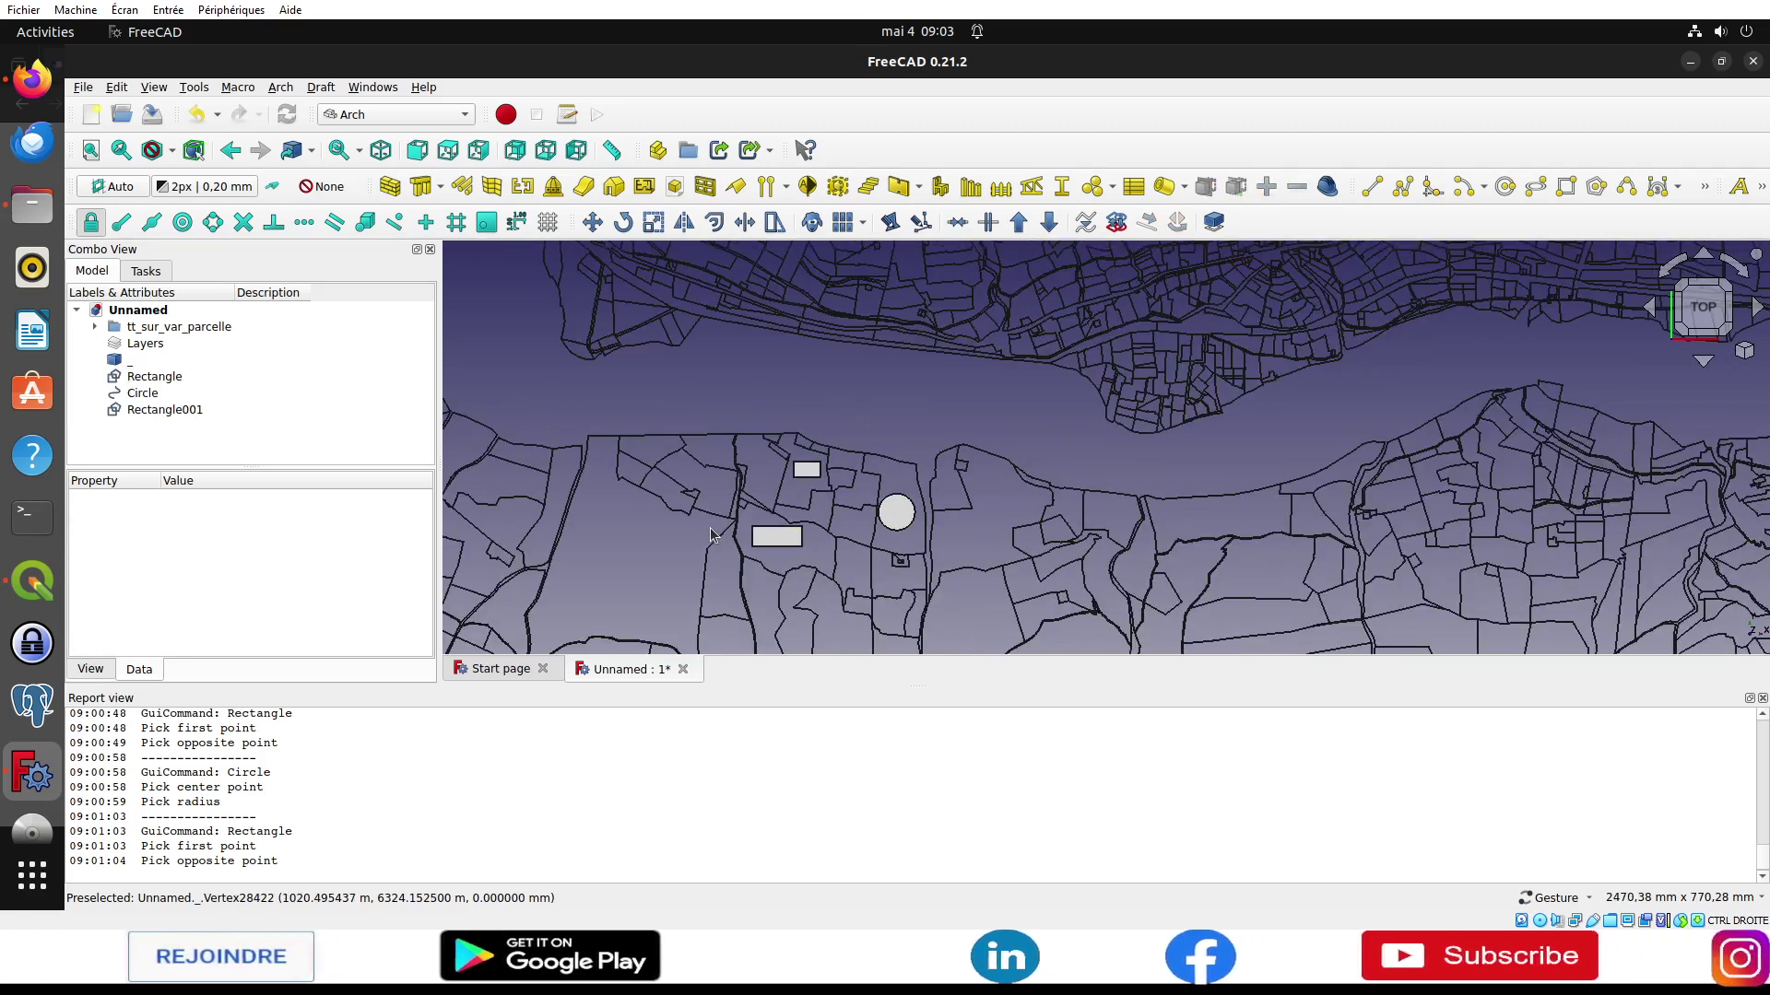
scroll(710, 535, "down", 1)
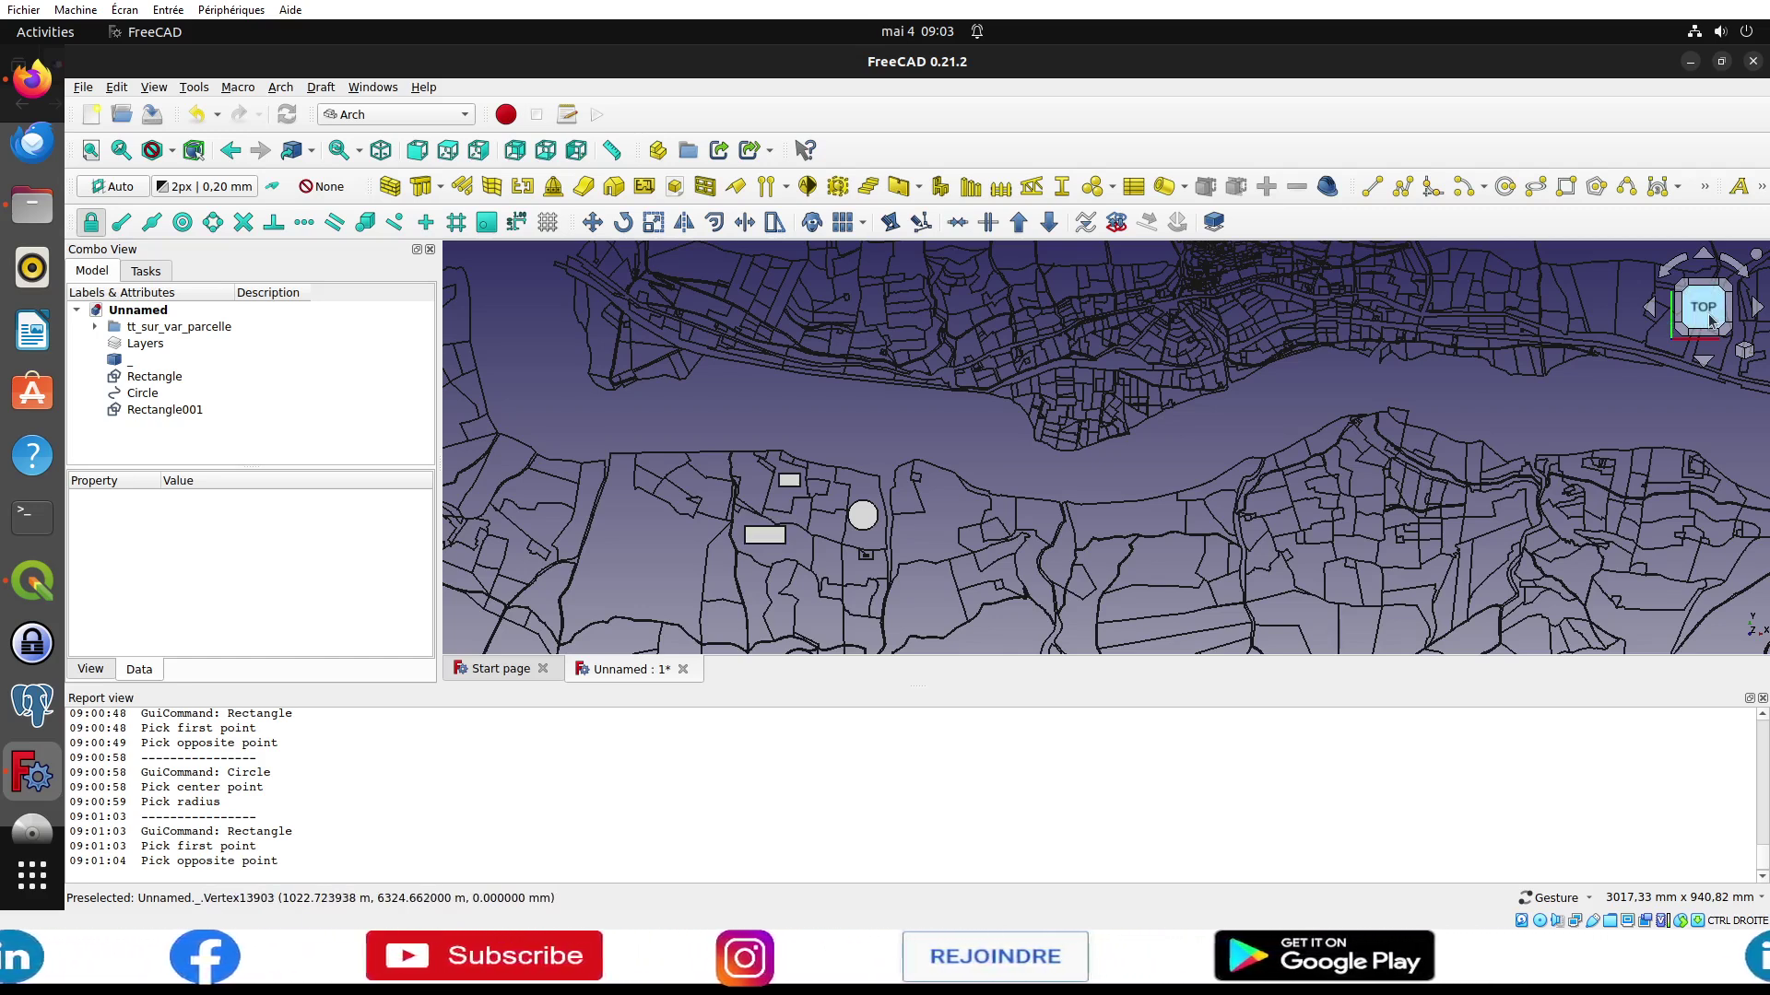
Step: Switch the navigation style to Gesture, tilt the view, then return to the top view
right_click(1127, 453)
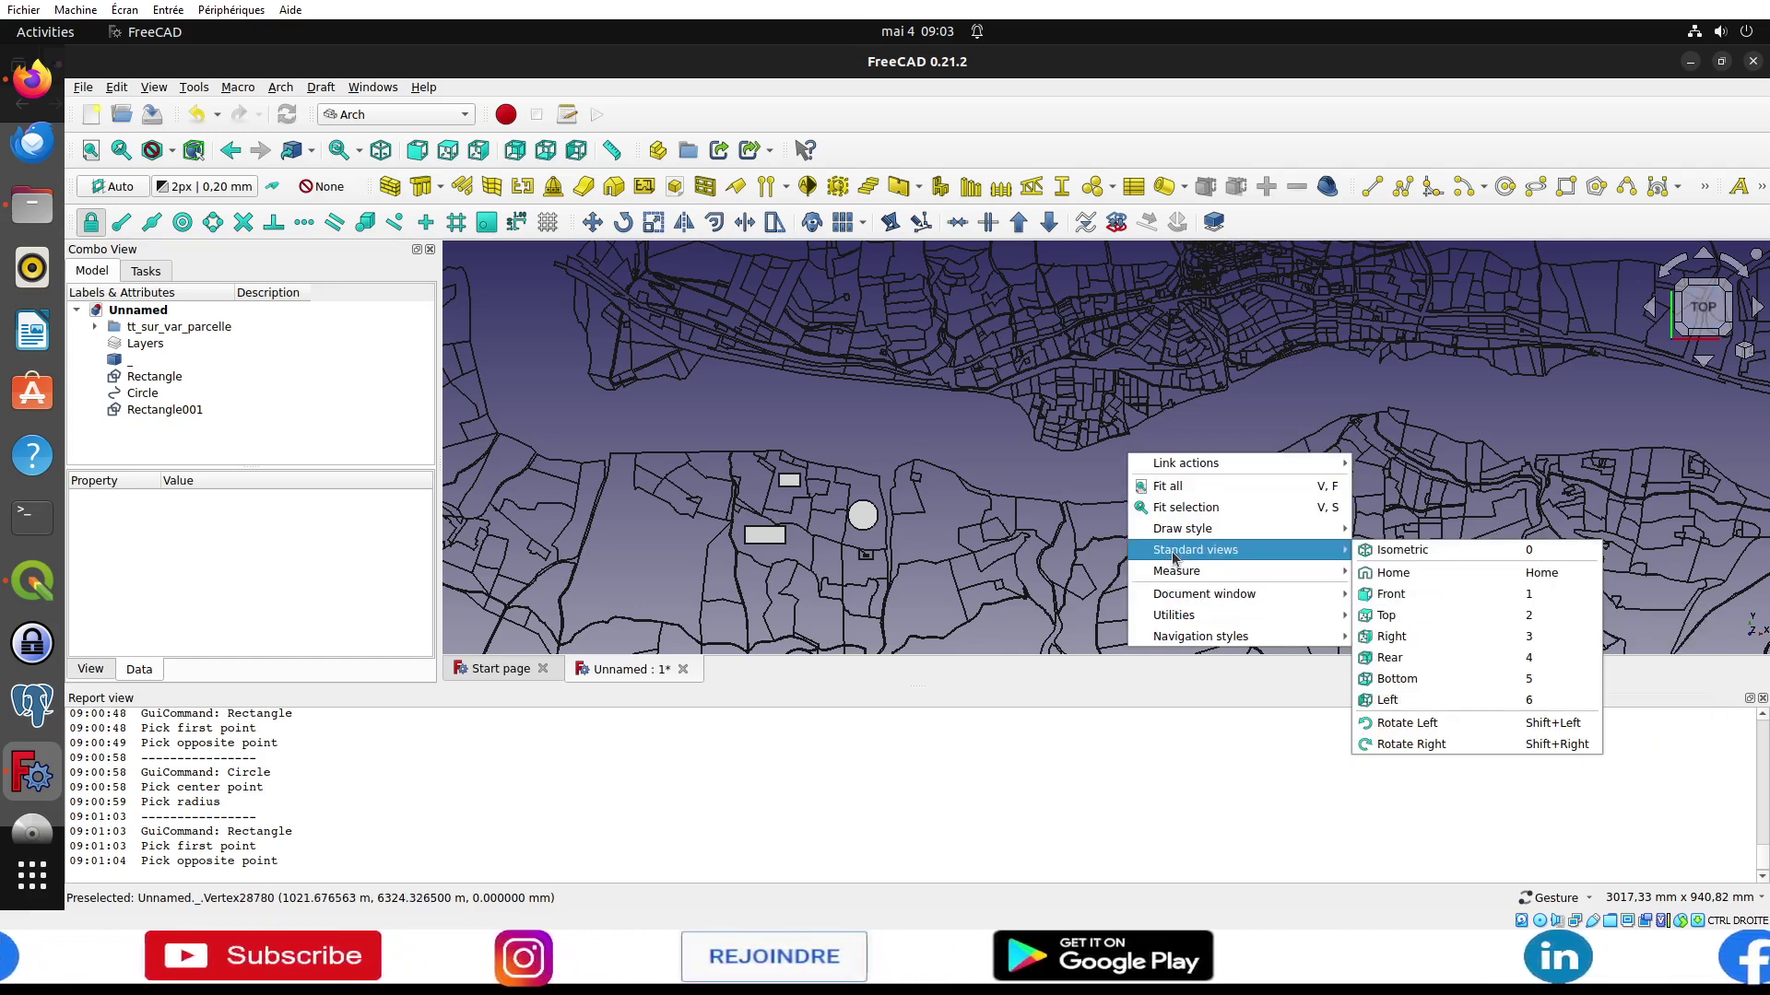
mouse_move(1200, 636)
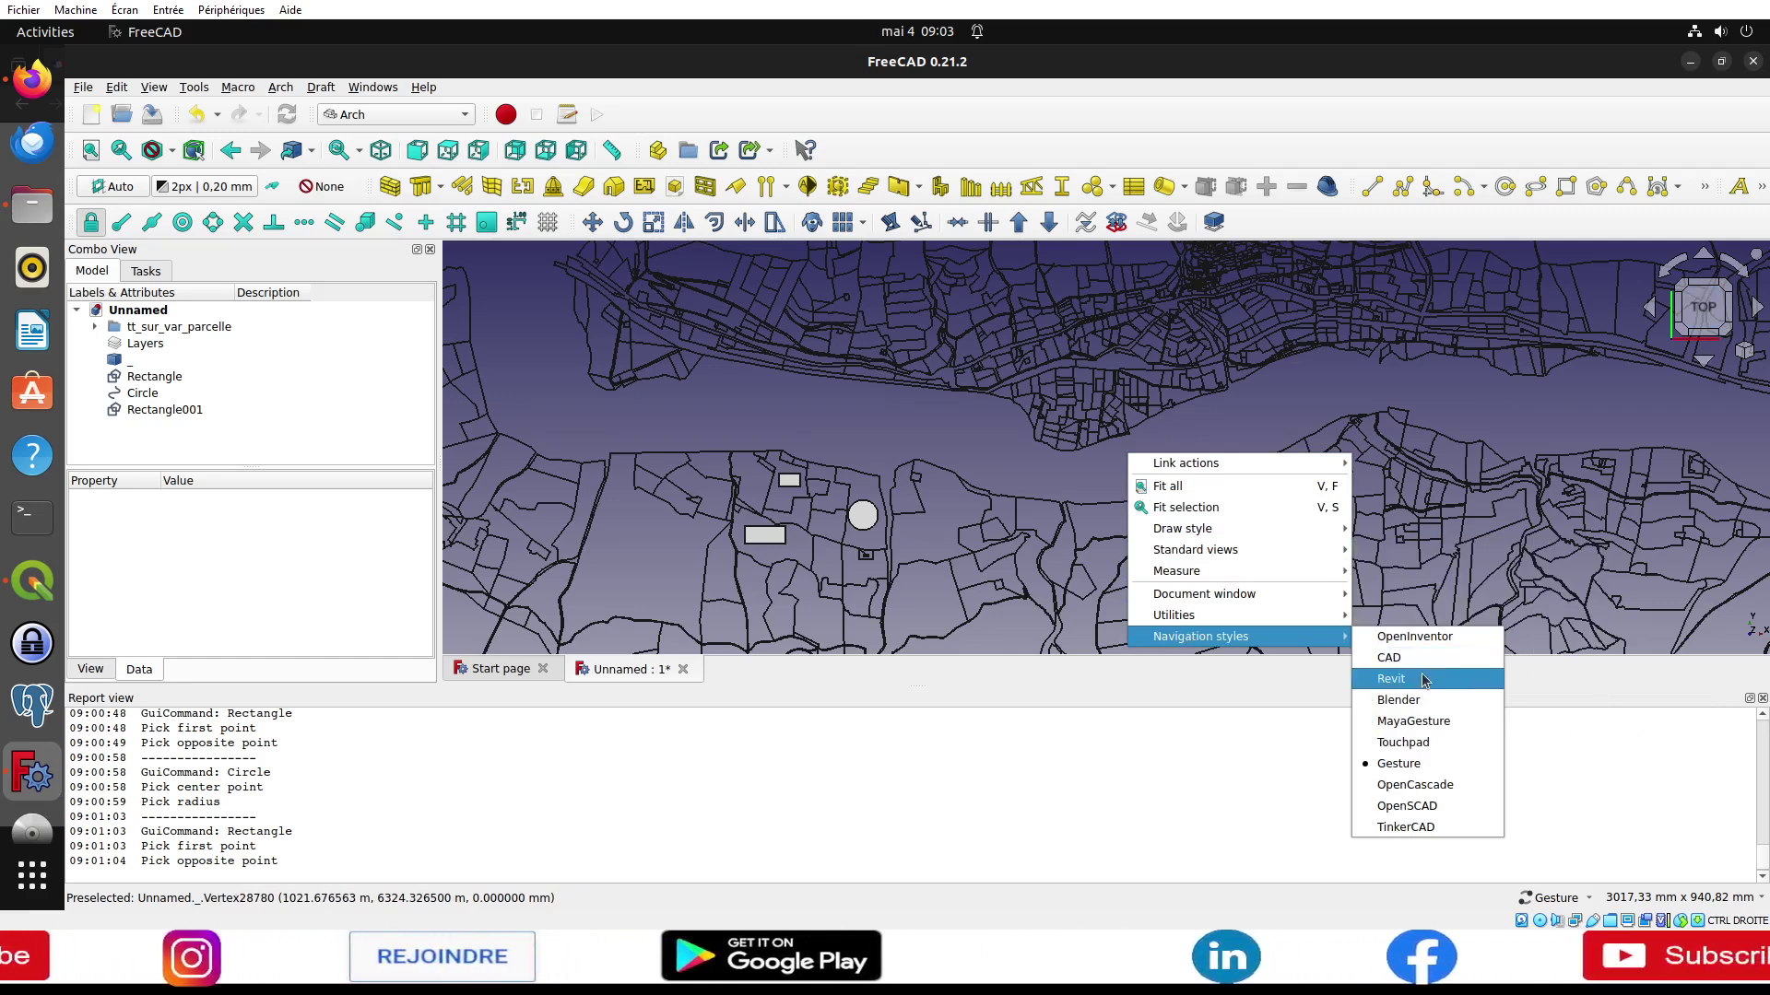
left_click(1403, 765)
mouse_move(1291, 516)
left_mouse_down()
mouse_move(1236, 377)
mouse_move(1165, 340)
mouse_move(1146, 391)
mouse_move(1215, 458)
mouse_move(1276, 411)
mouse_move(1170, 434)
mouse_move(1134, 516)
left_mouse_up()
scroll(737, 481, "up", 5)
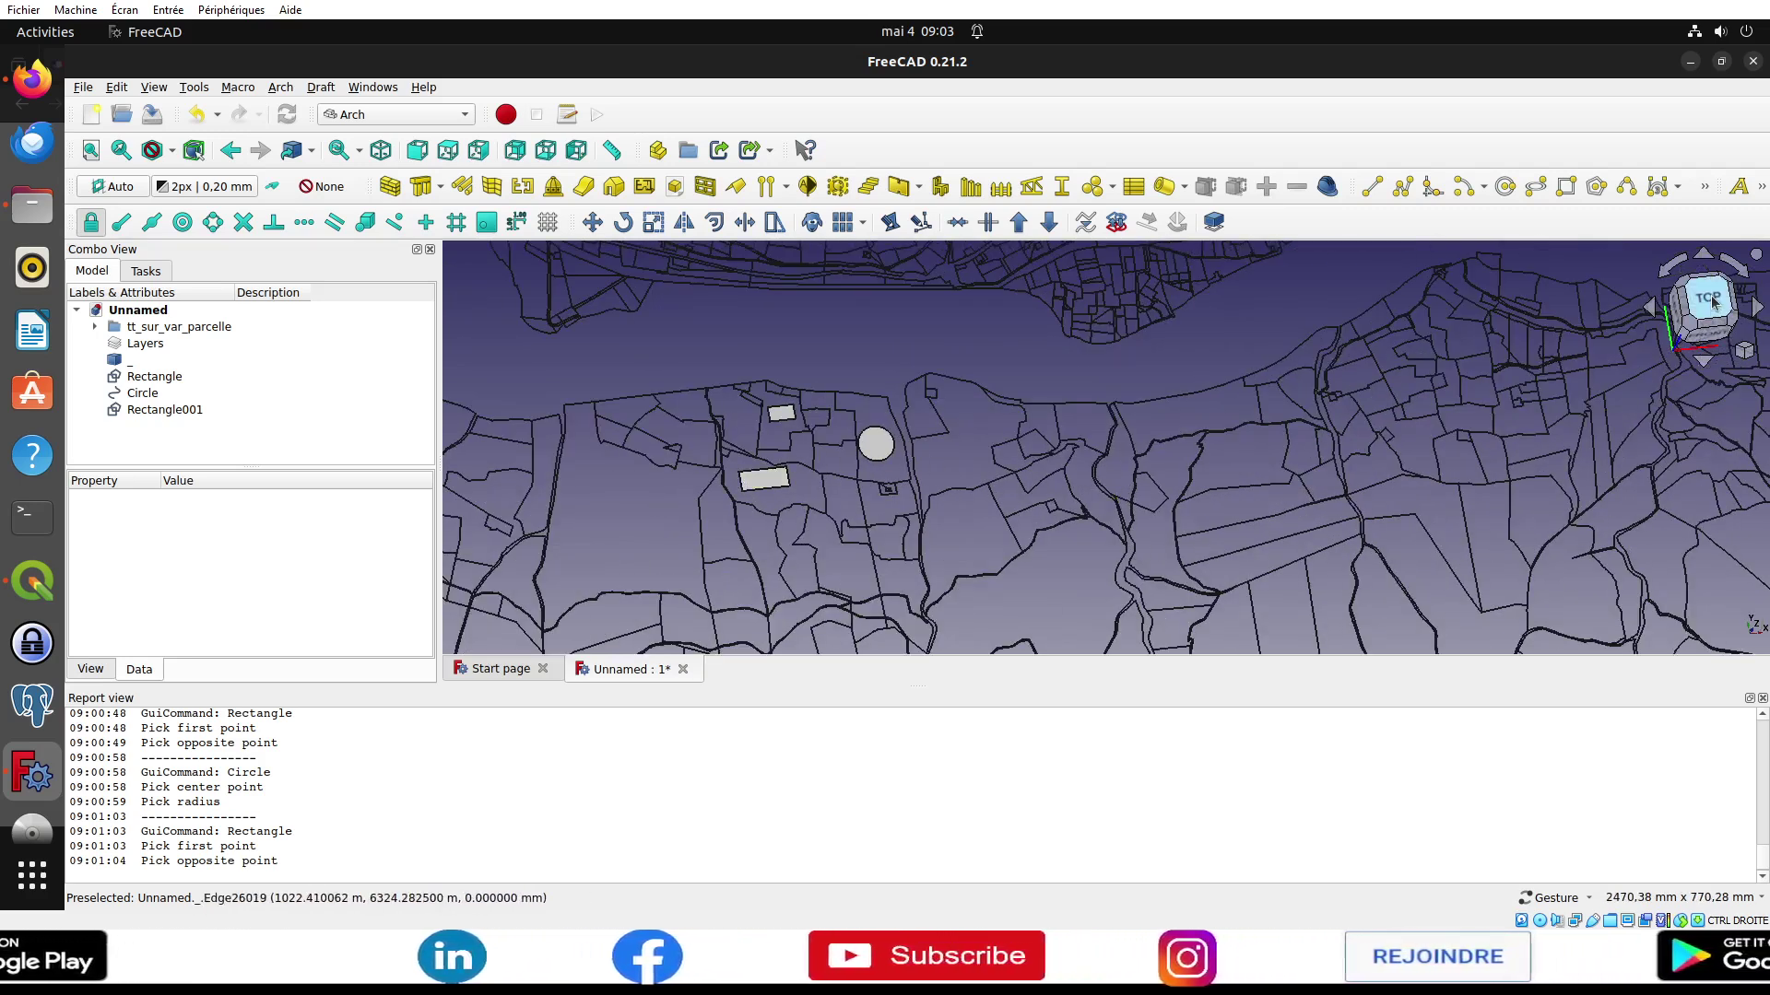
left_click(1712, 301)
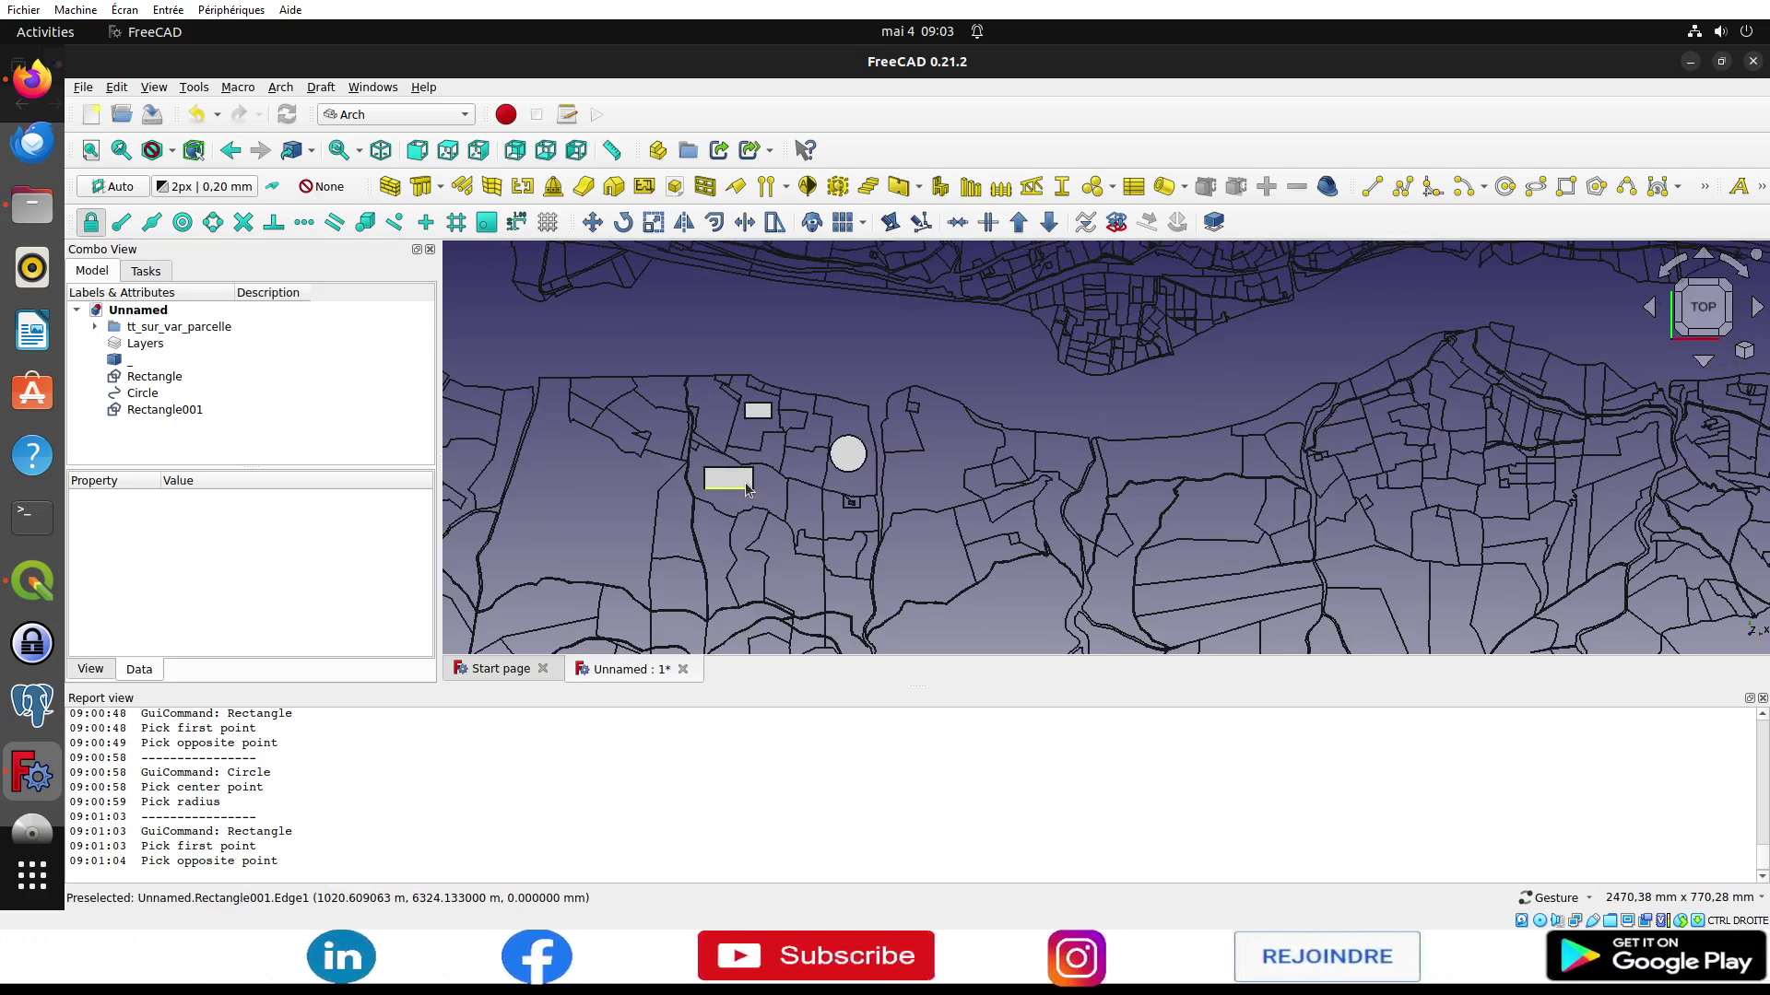